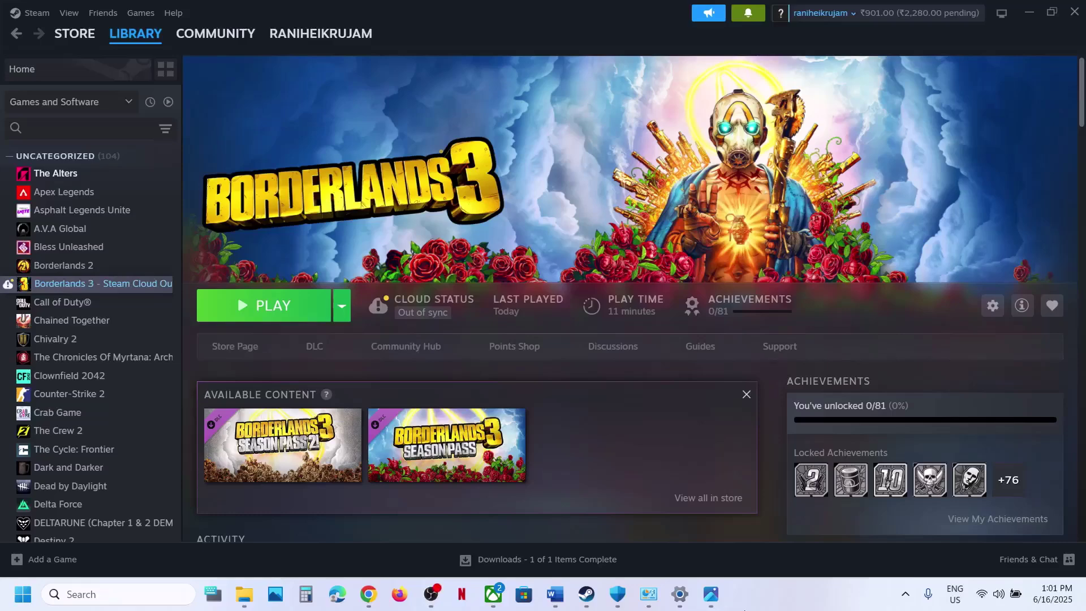
Review the crash error screenshot, then close it
mouse_move(723, 595)
click(727, 528)
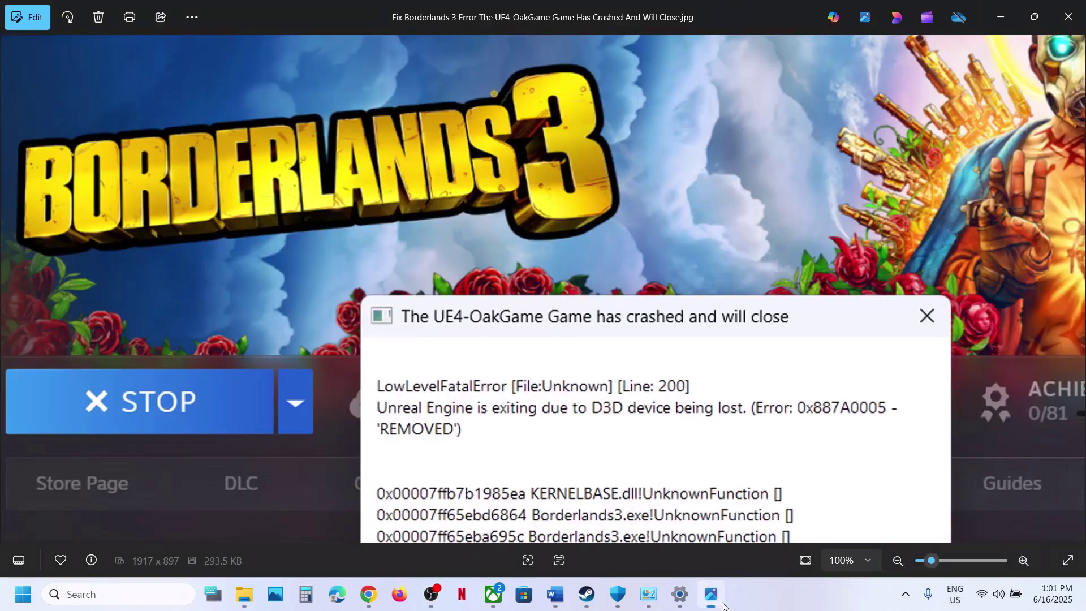
scroll(610, 375, up, 8)
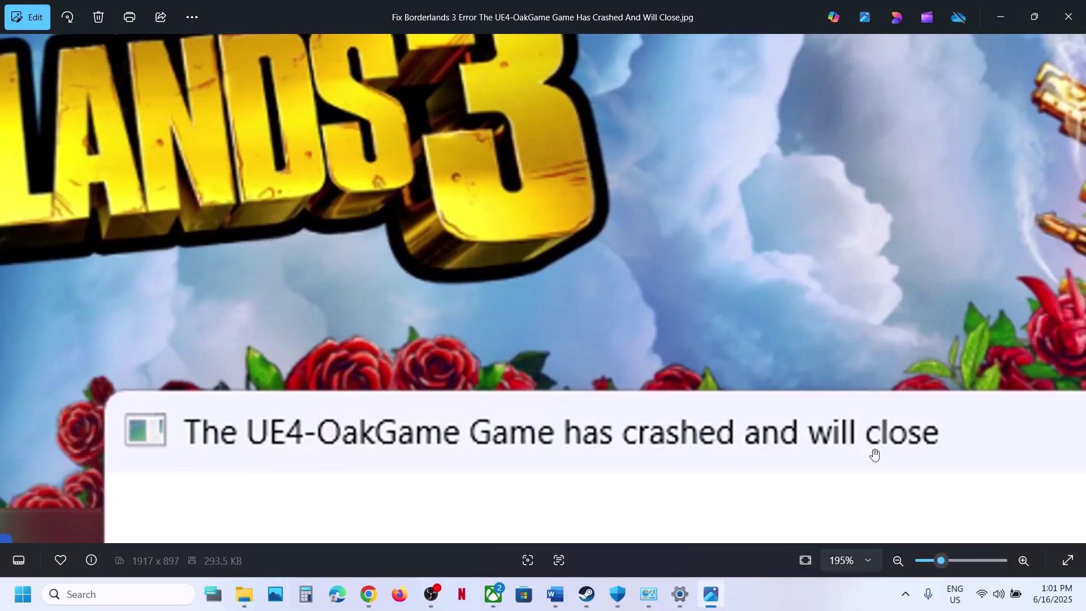
click(813, 605)
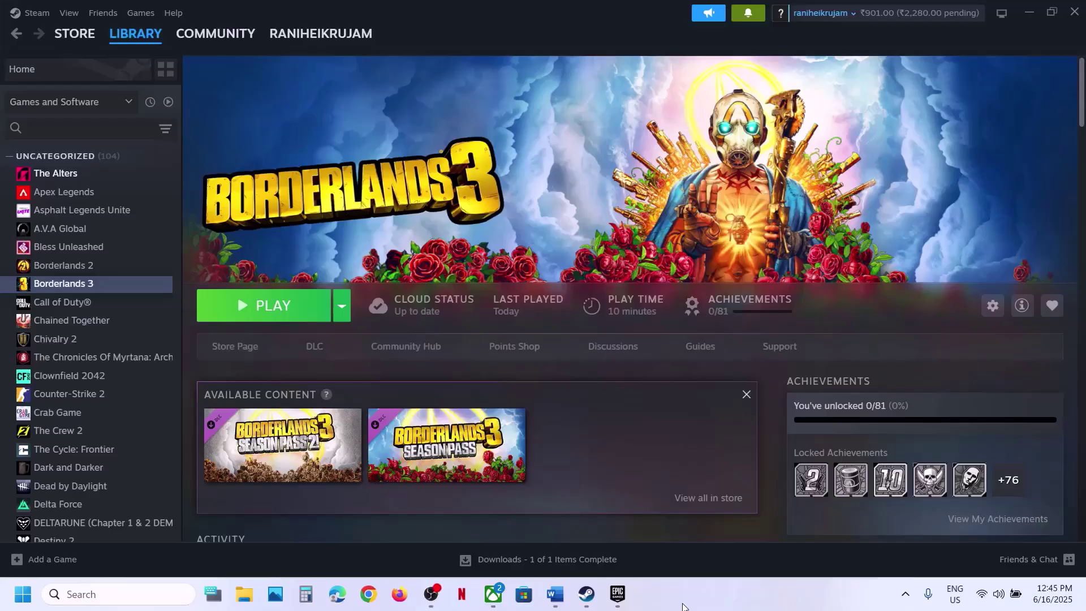
In the Step 1 Word notes, highlight the antivirus program list and the words 'Windows Security'
click(555, 594)
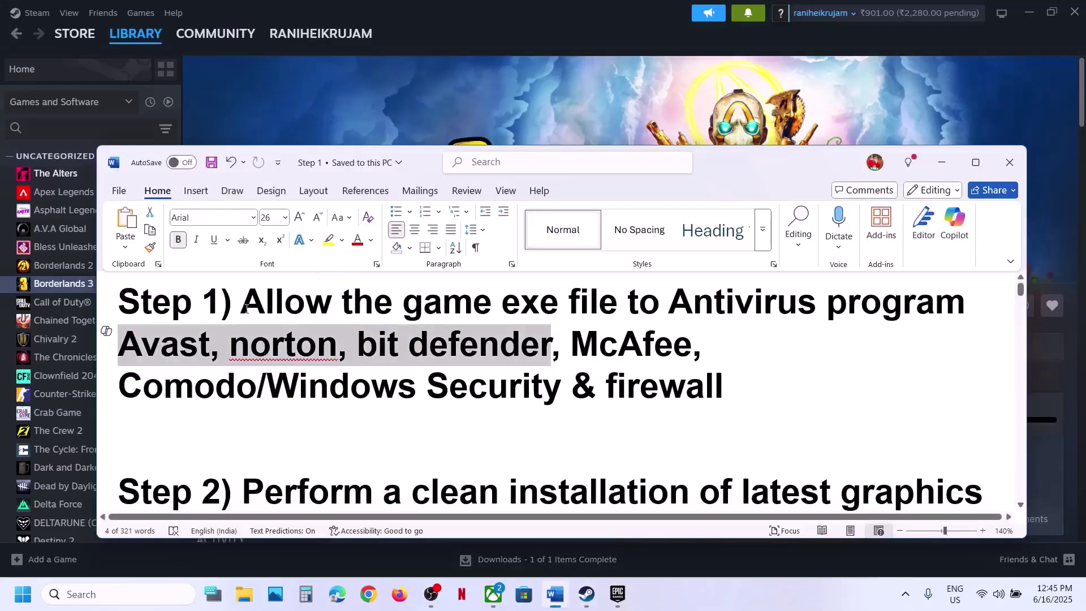
drag(246, 308, 145, 345)
click(259, 373)
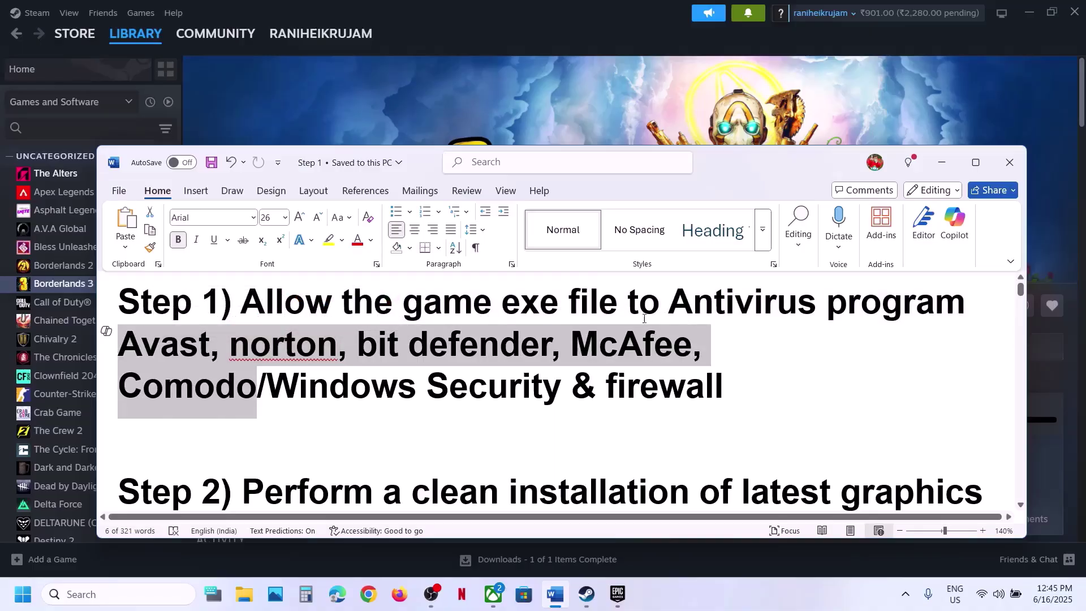
drag(283, 380, 486, 387)
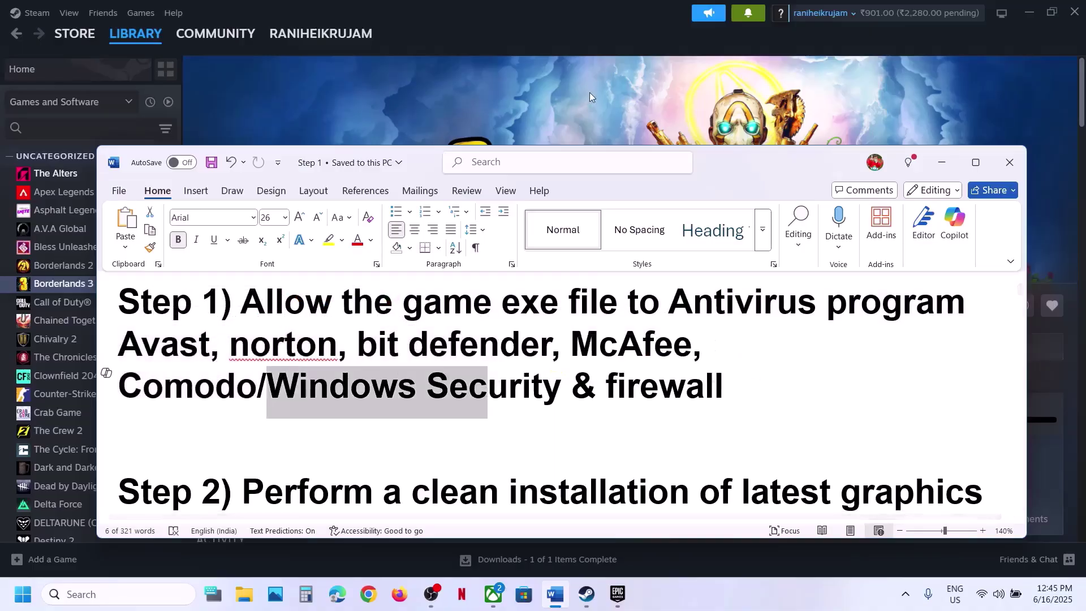
Open Virus & threat protection via Settings > Privacy & security > Windows Security
click(571, 106)
key(super+i)
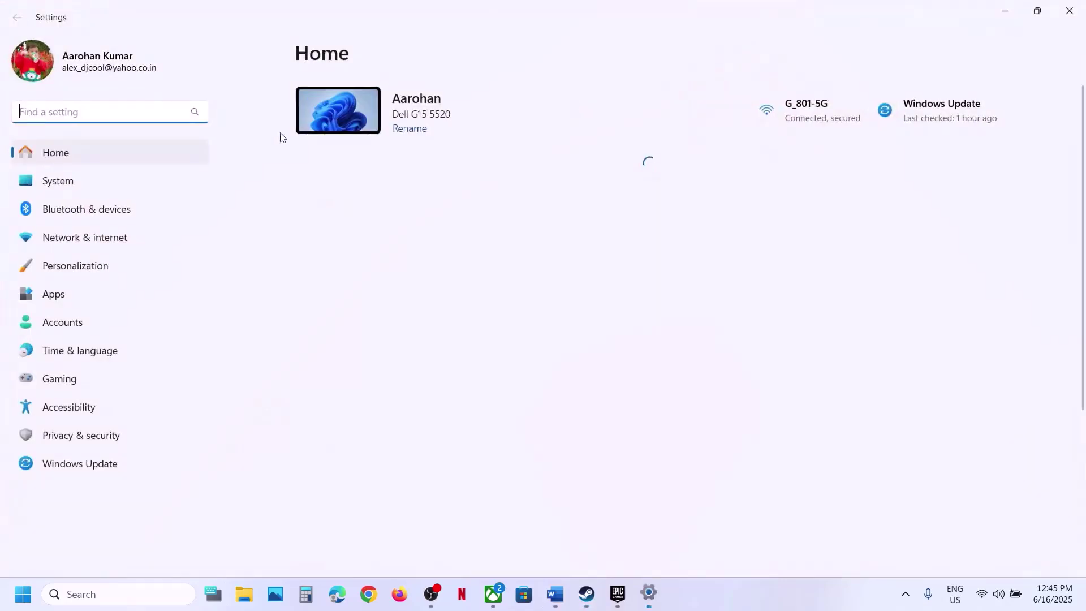
click(102, 441)
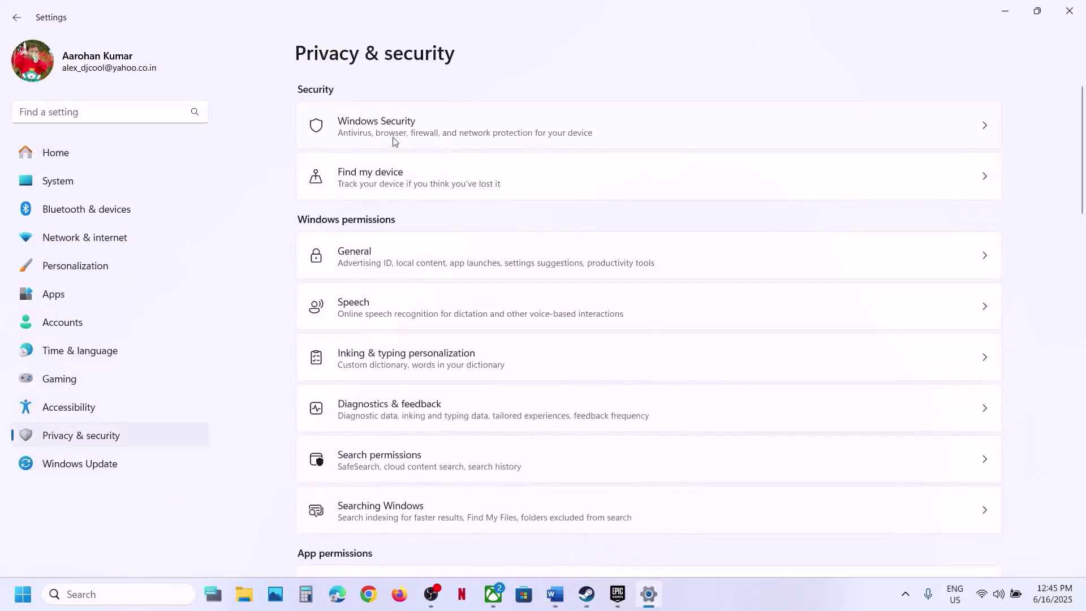
click(424, 133)
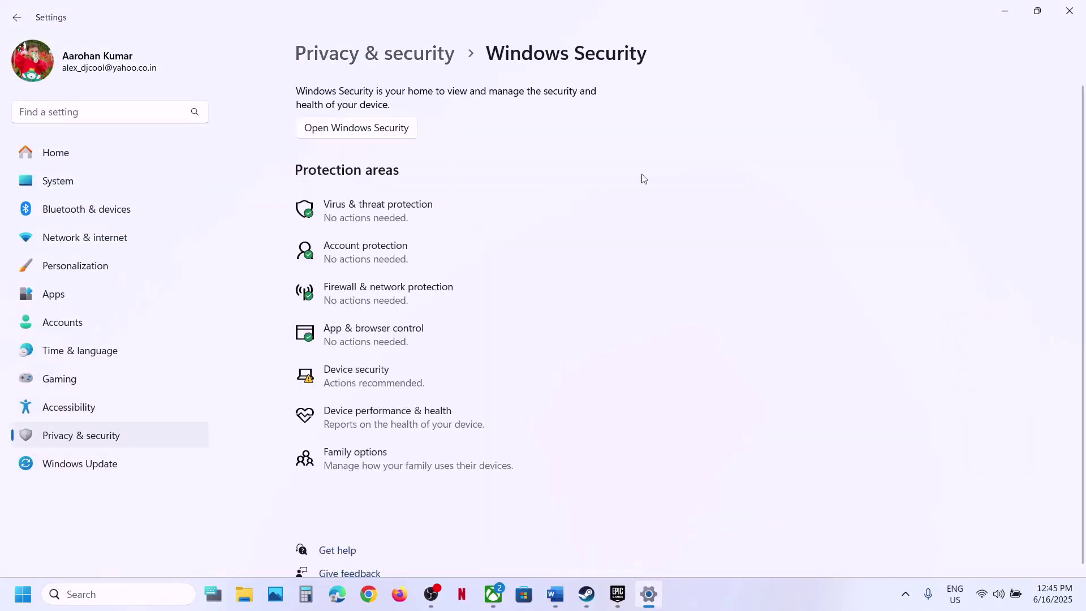
click(415, 212)
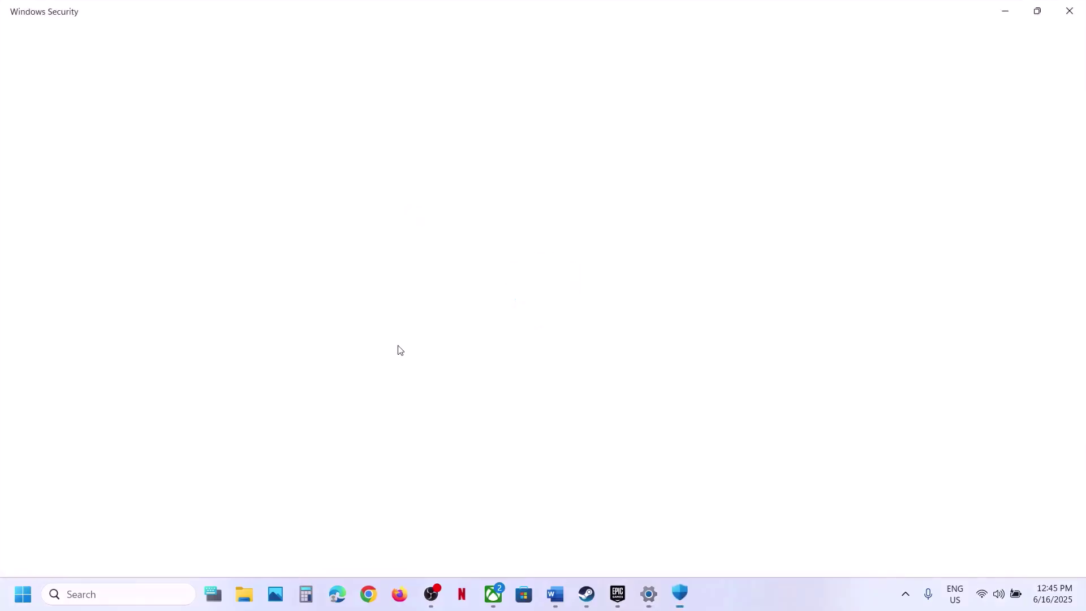
Open the Controlled folder access allowed-apps list under Ransomware protection, approving the admin prompt
scroll(400, 349, down, 2)
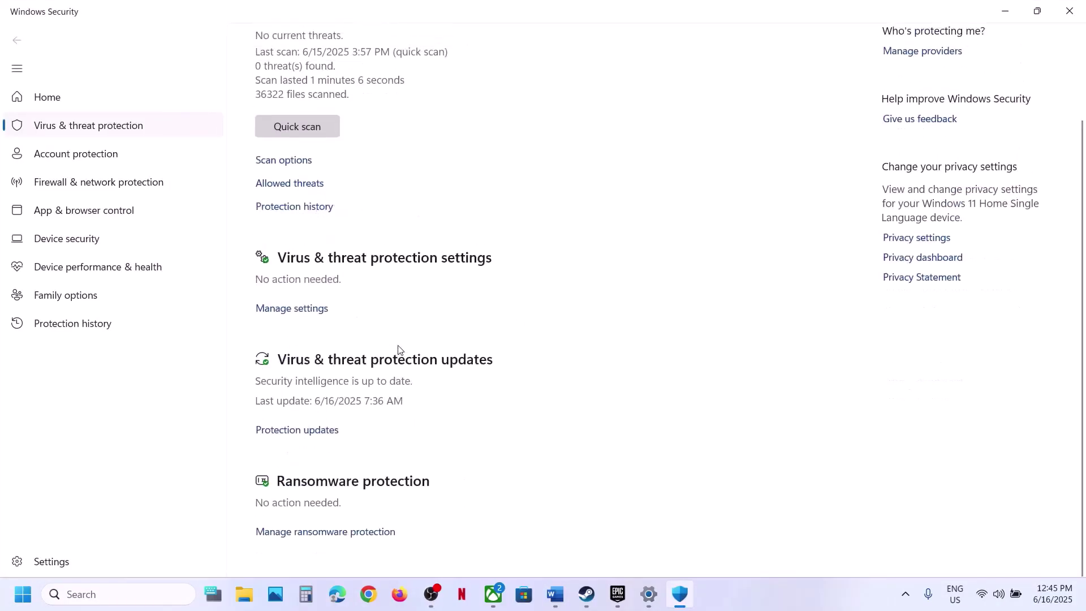
click(362, 535)
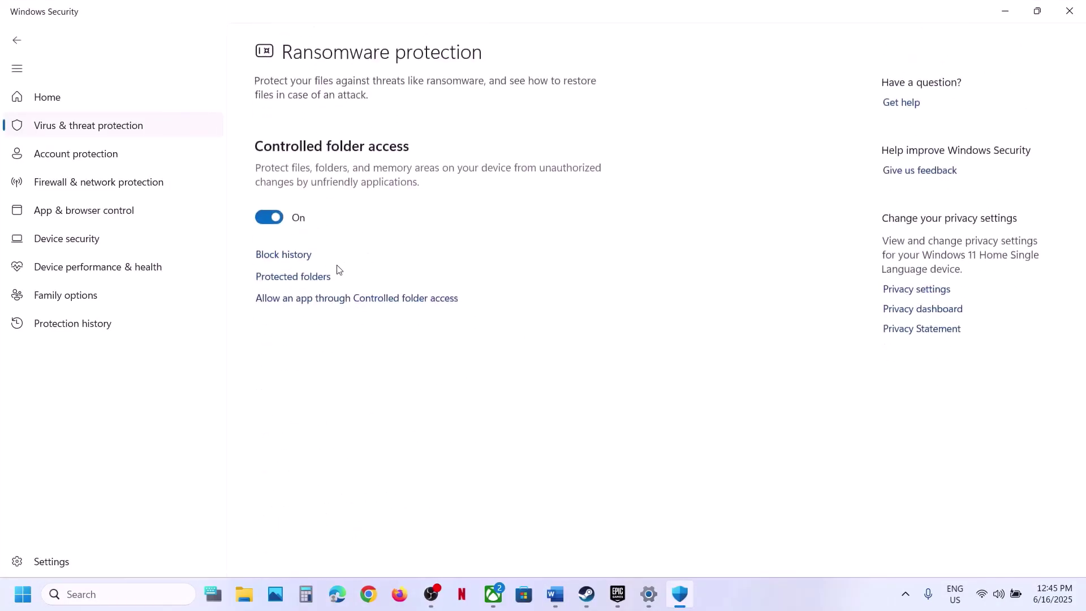
click(358, 300)
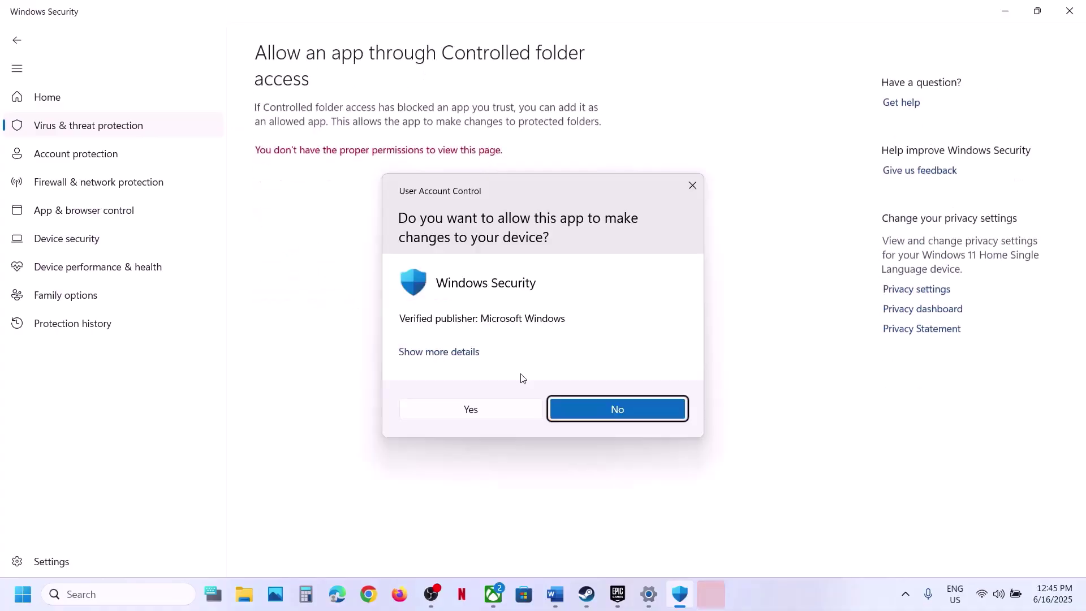
click(474, 414)
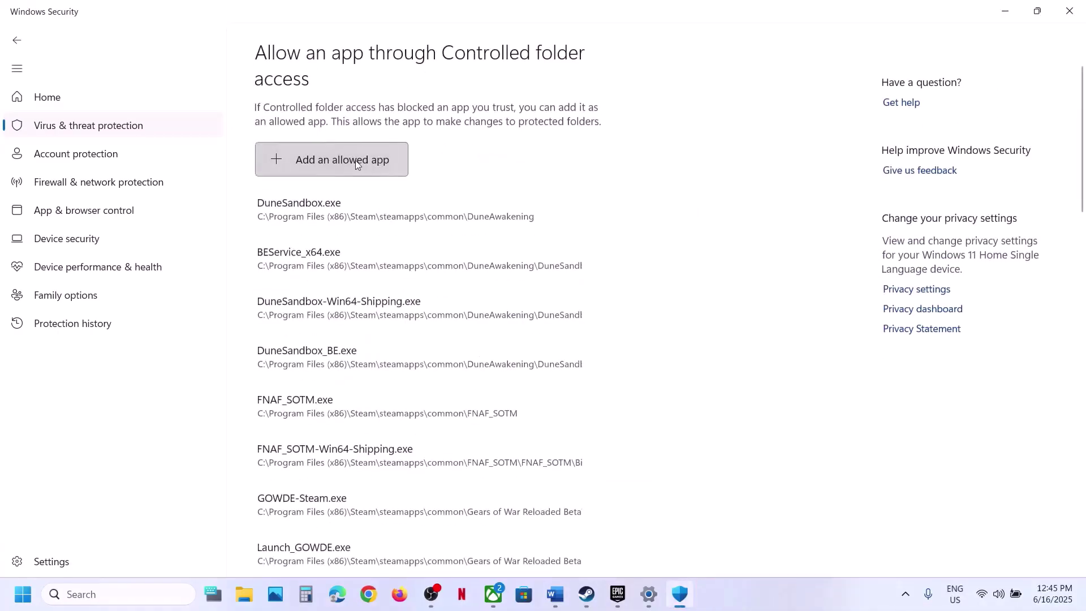
click(355, 160)
Allow Borderlands3.exe from Borderlands 3\OakGame\Binaries\Win64 through Controlled folder access
click(343, 218)
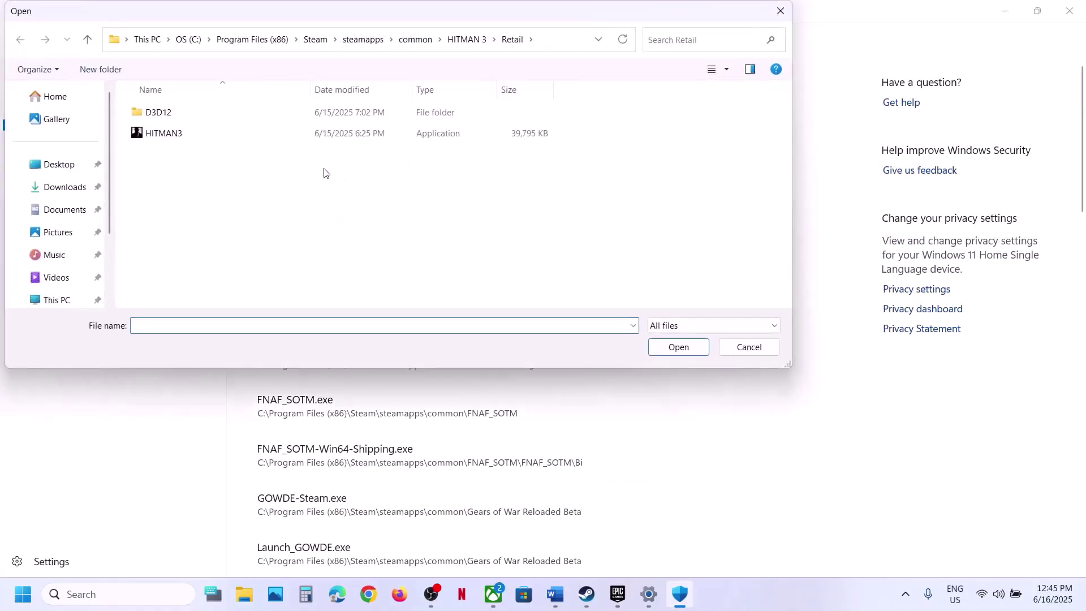
click(416, 39)
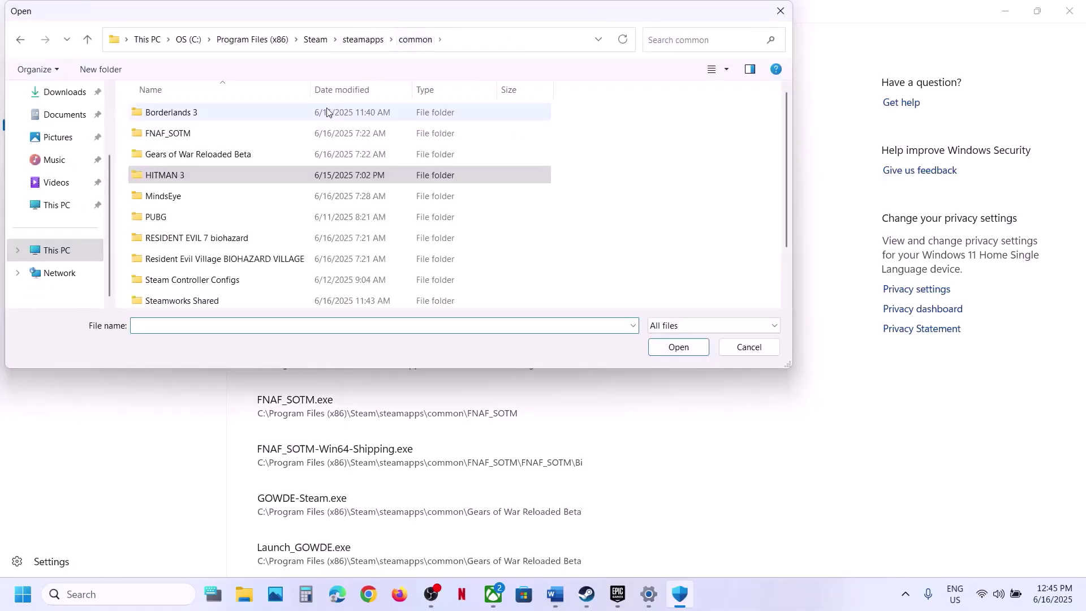
double_click(227, 119)
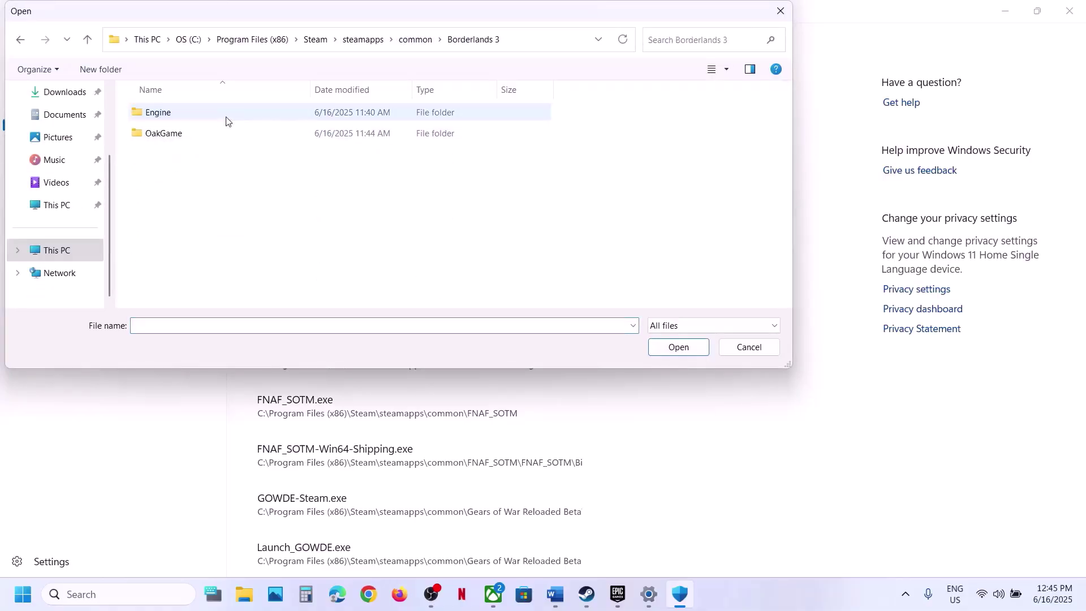
double_click(194, 138)
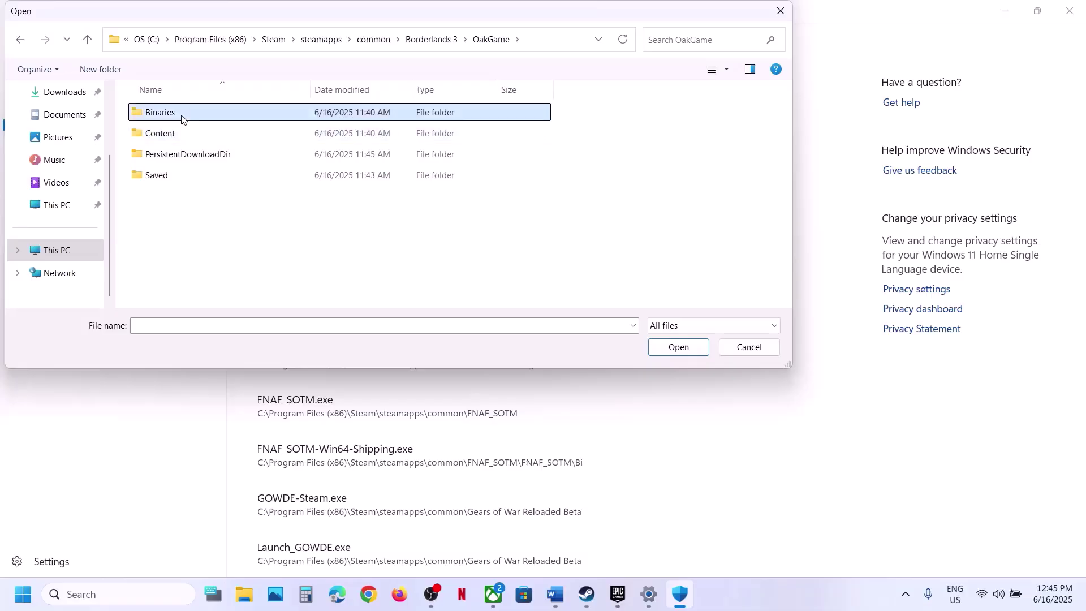
double_click(181, 117)
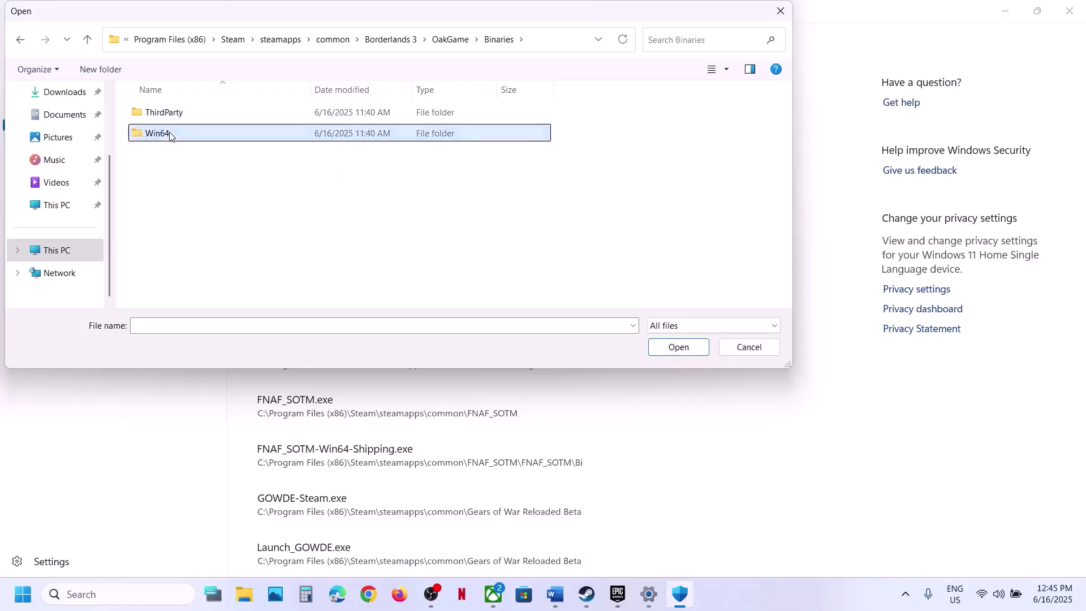
double_click(170, 134)
click(212, 119)
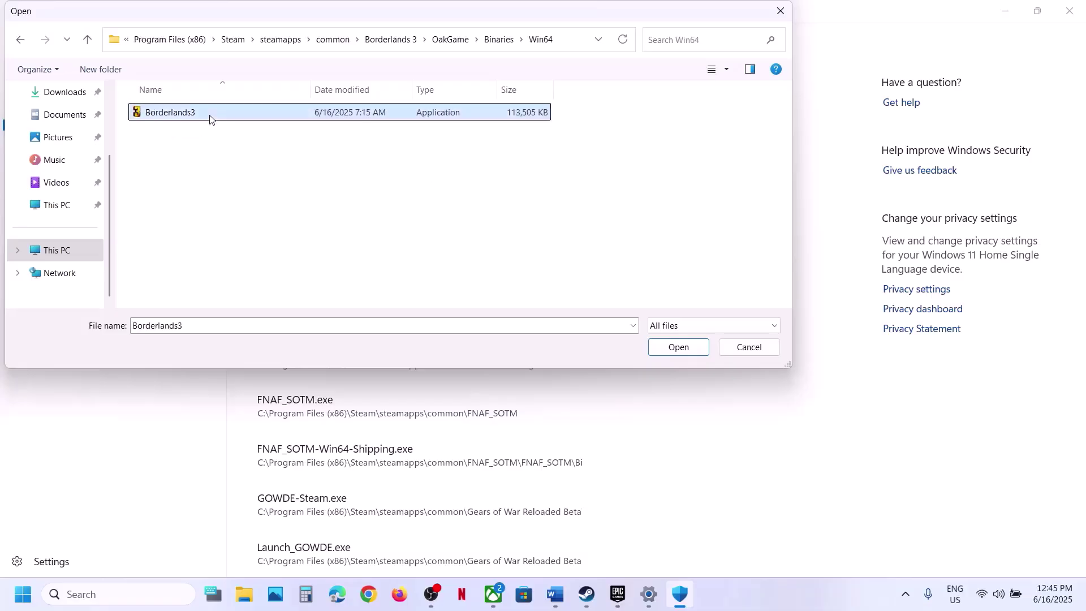
click(665, 347)
click(347, 150)
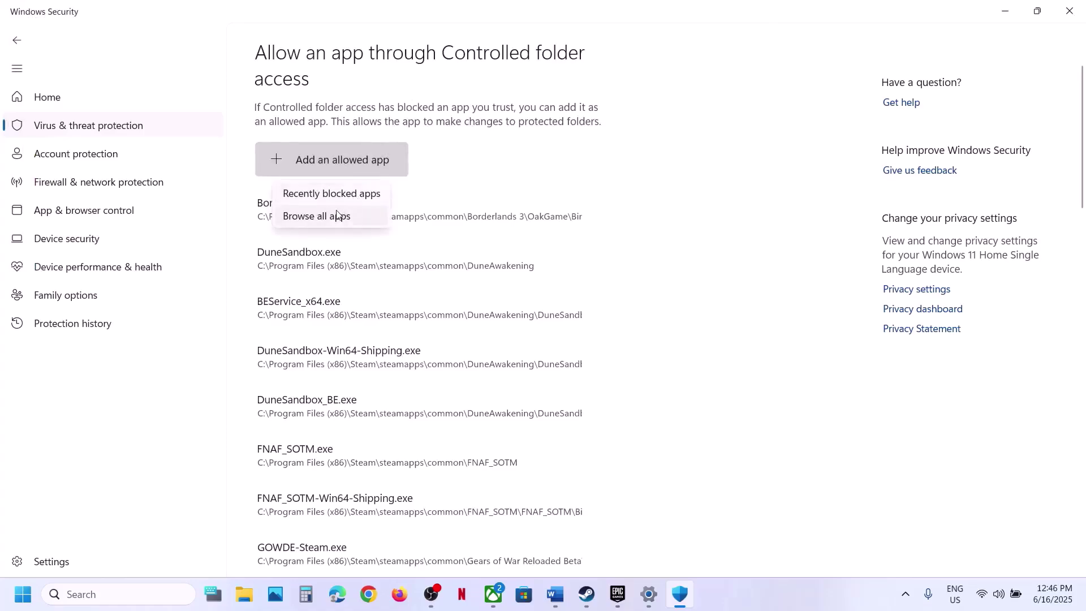
Browse Borderlands 3\Engine\Binaries\Win64 in the file picker for the game executable
click(337, 214)
click(89, 42)
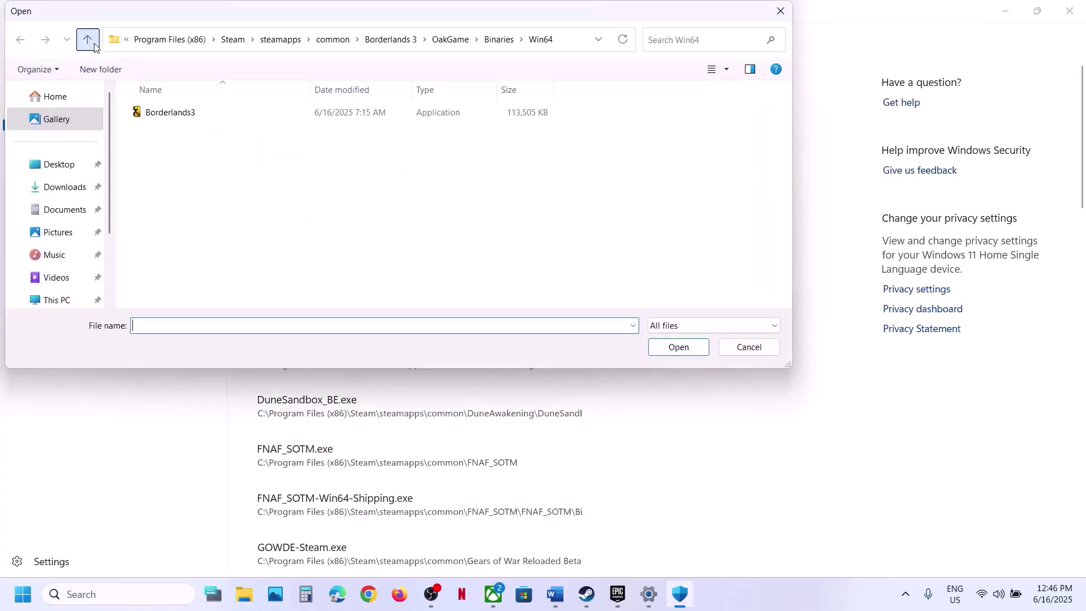
click(91, 43)
click(92, 45)
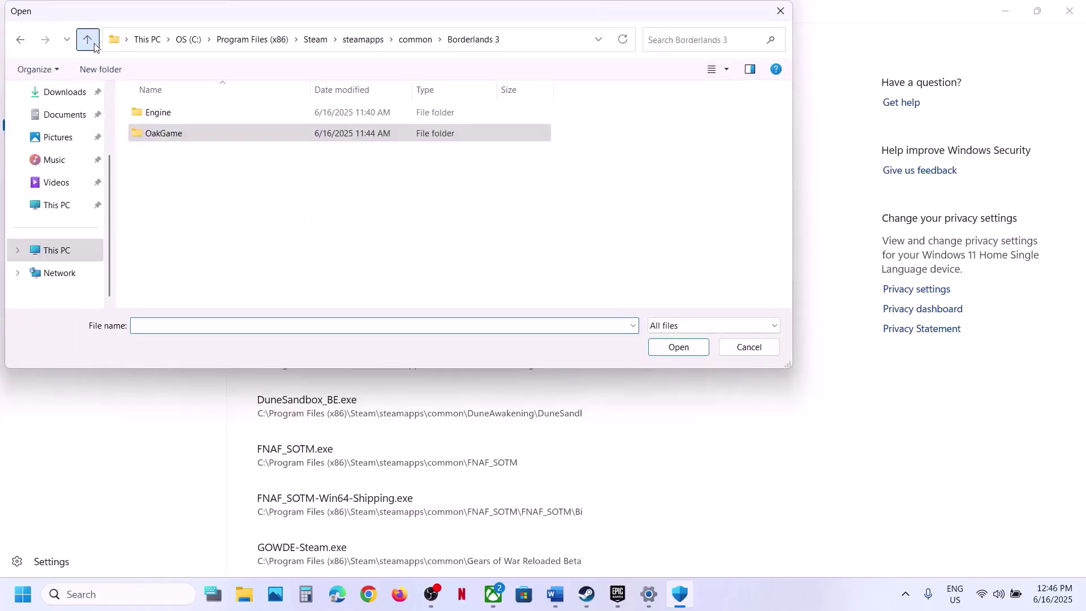
double_click(182, 115)
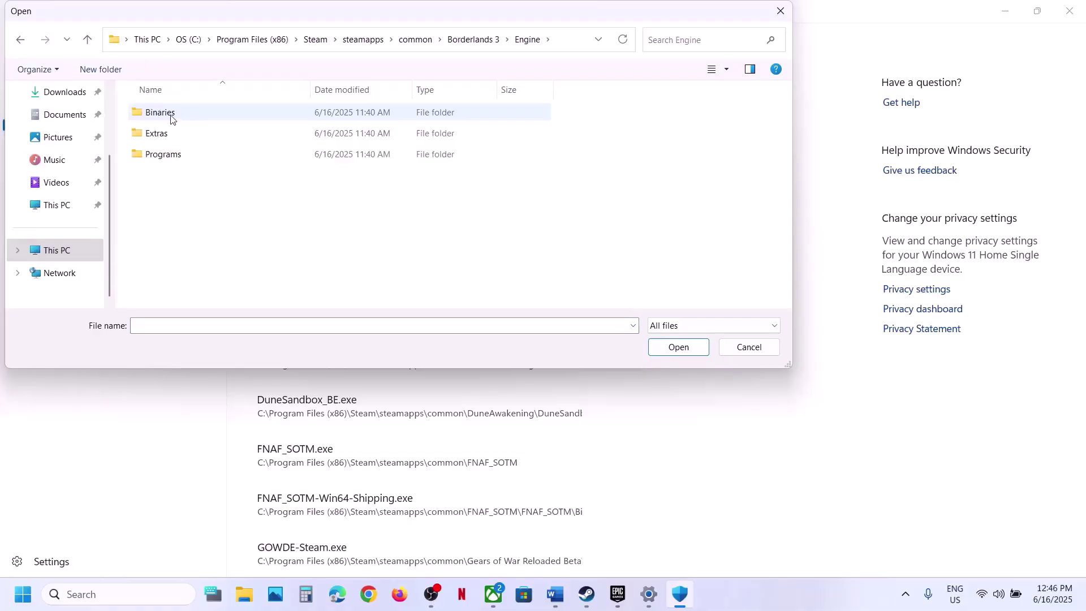
double_click(171, 117)
click(154, 138)
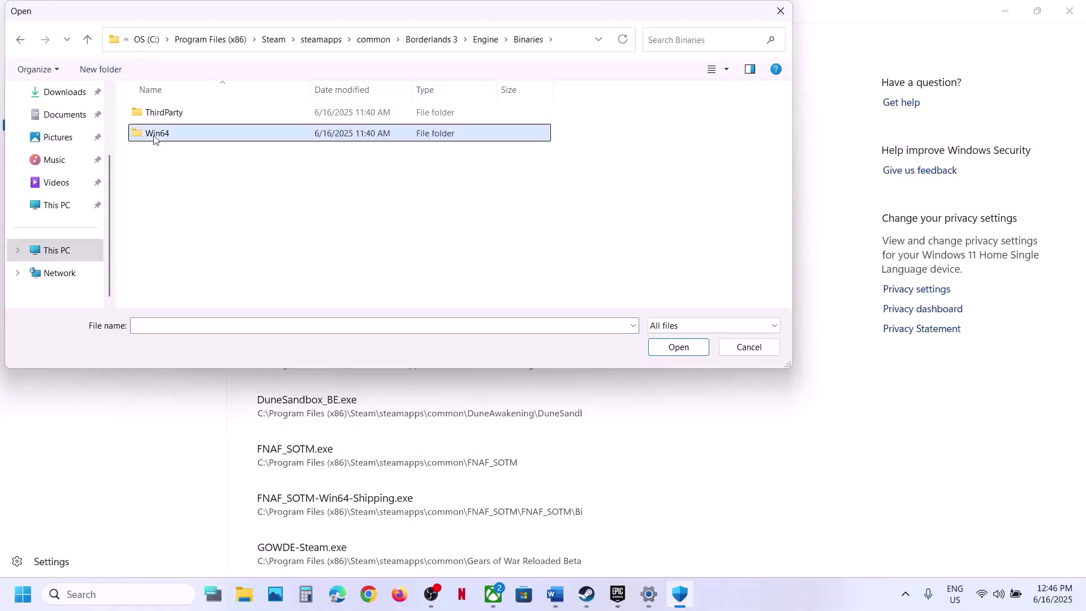
double_click(154, 138)
Go back to OakGame\Binaries\Win64, then close the file picker without adding another app
click(92, 48)
click(92, 49)
click(93, 48)
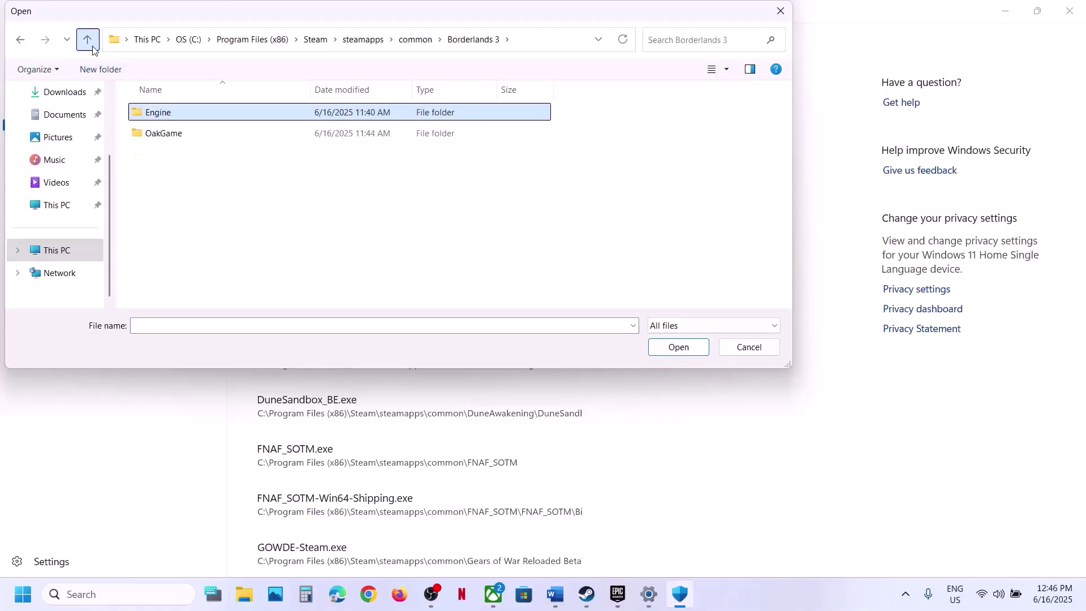
click(151, 131)
double_click(151, 132)
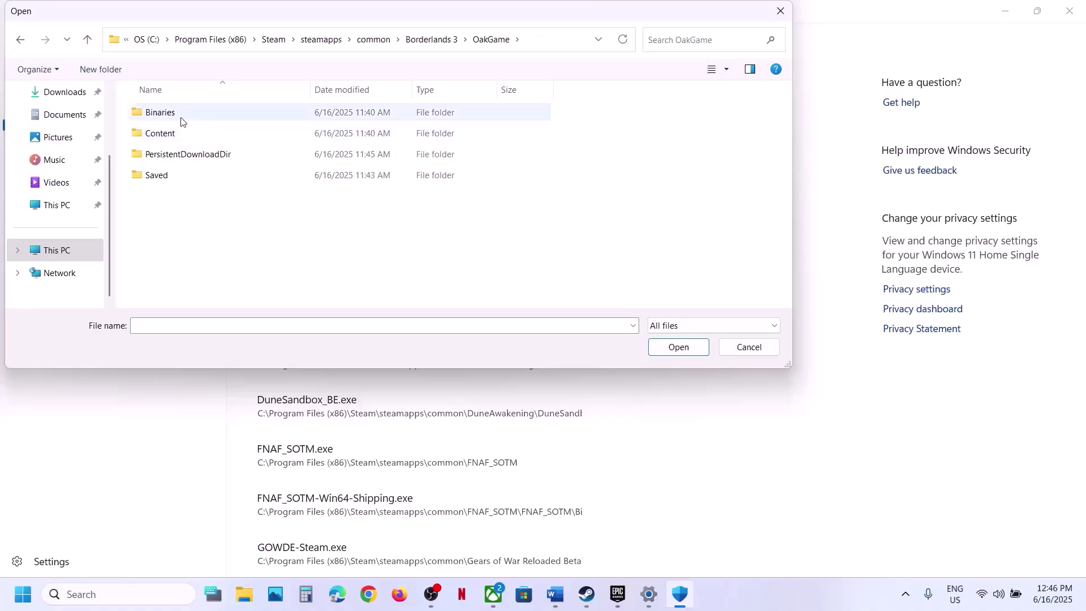
double_click(160, 113)
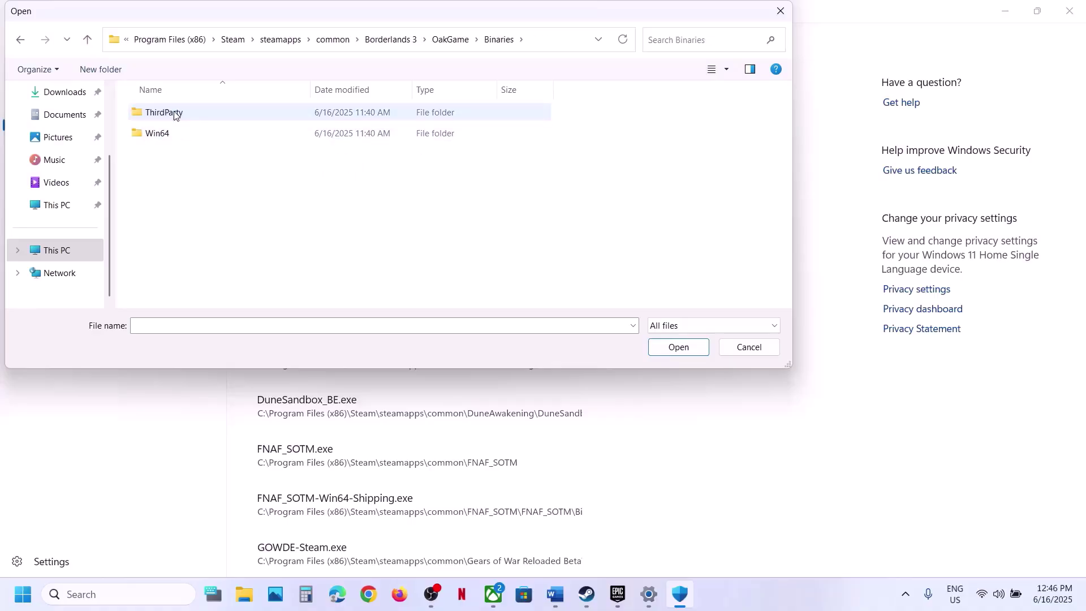
double_click(165, 133)
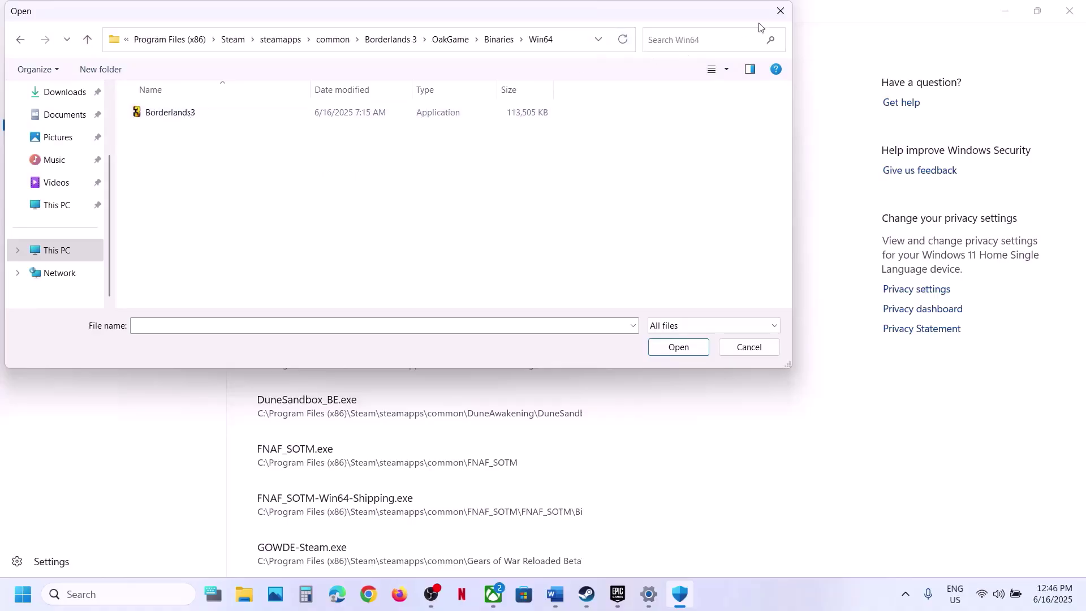
click(781, 10)
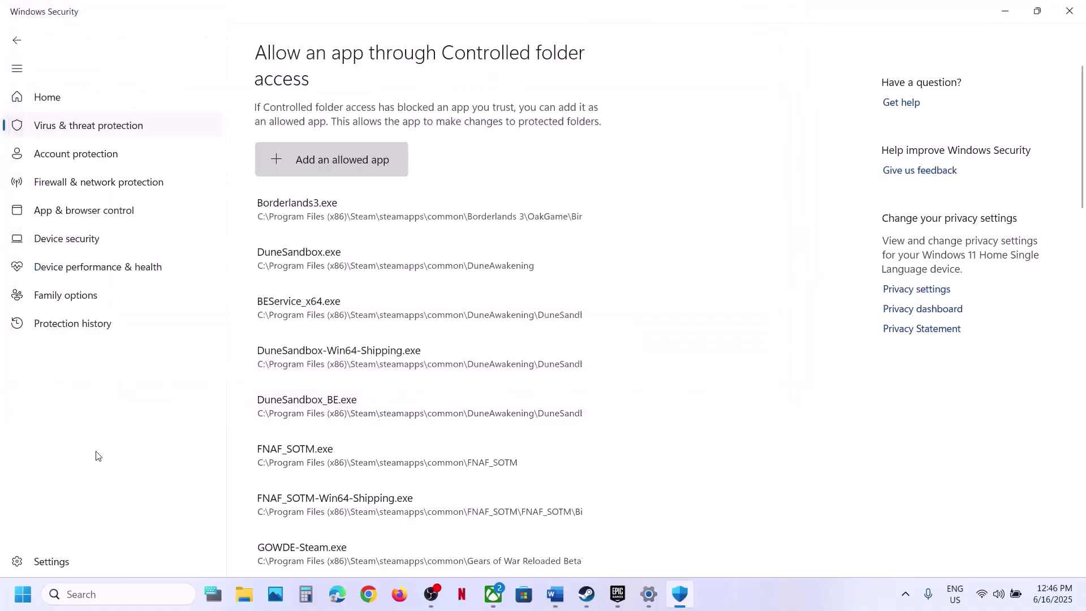
click(80, 594)
Search 'control' and open Windows Defender Firewall's allowed-apps list with Change settings enabled
text(control)
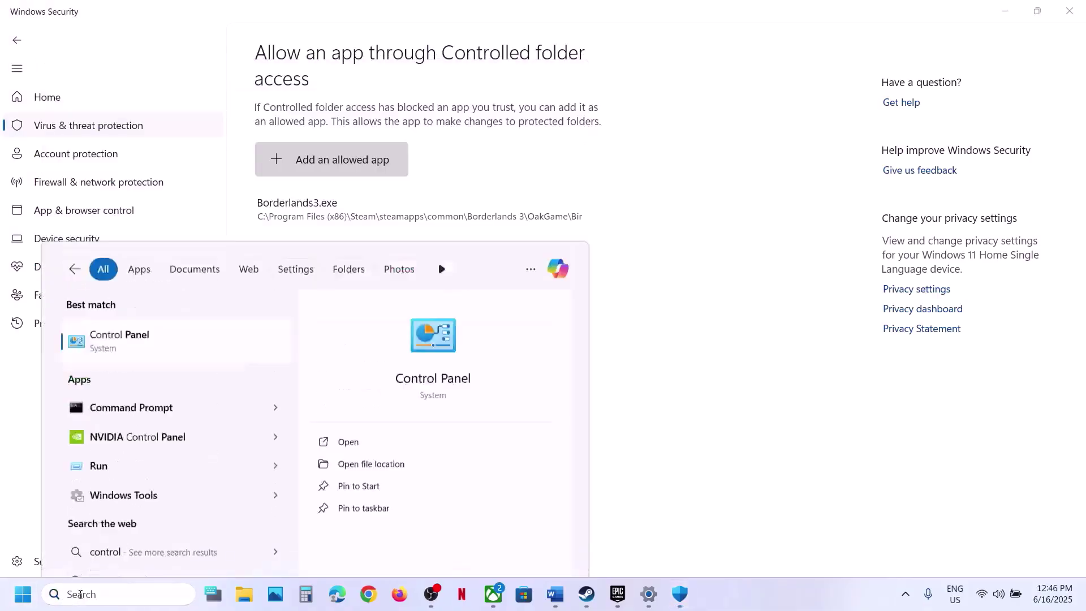
key(Return)
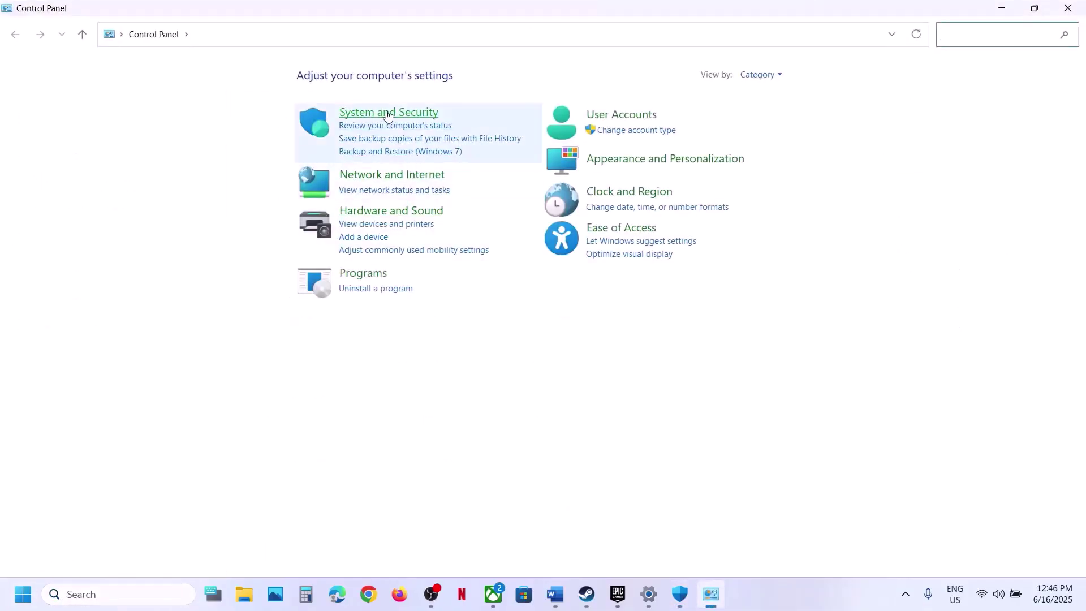
click(387, 115)
click(248, 126)
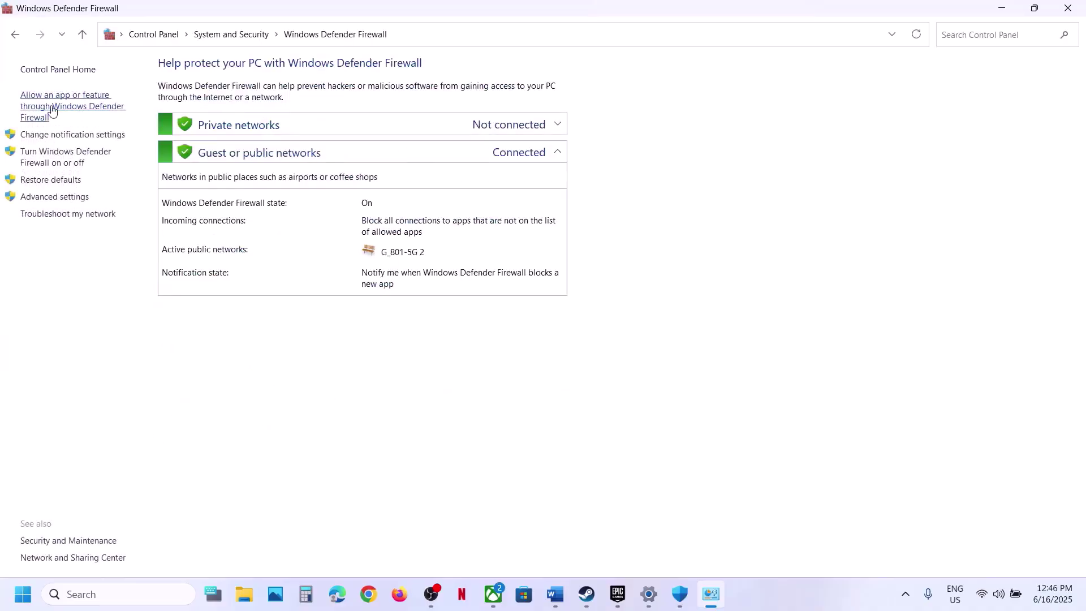
click(65, 109)
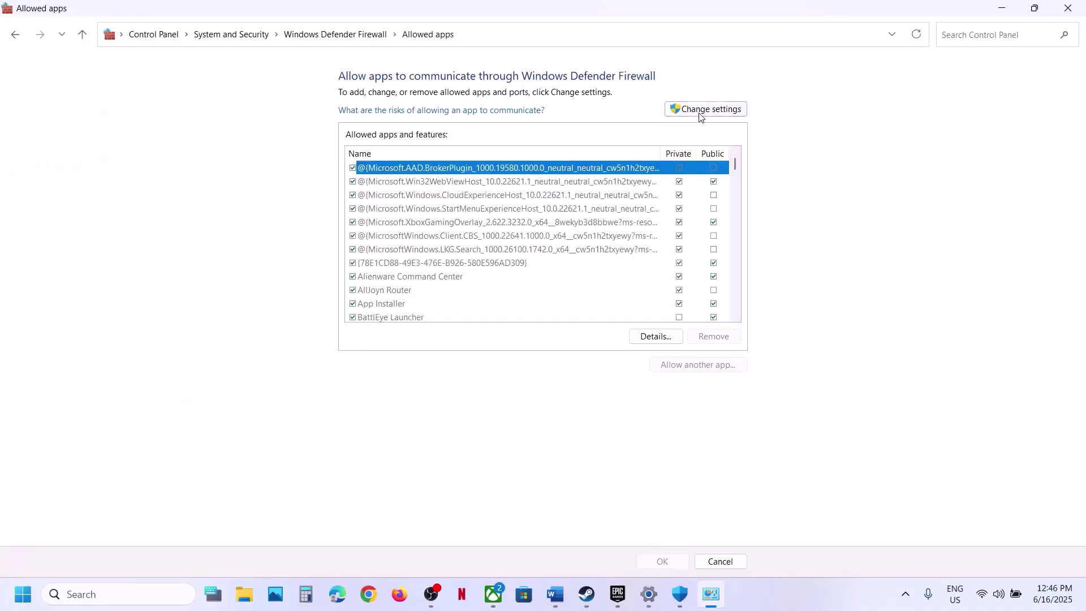
click(698, 110)
In Add an app, browse to Borderlands 3\OakGame\Binaries\Win64 and select Borderlands3
click(697, 364)
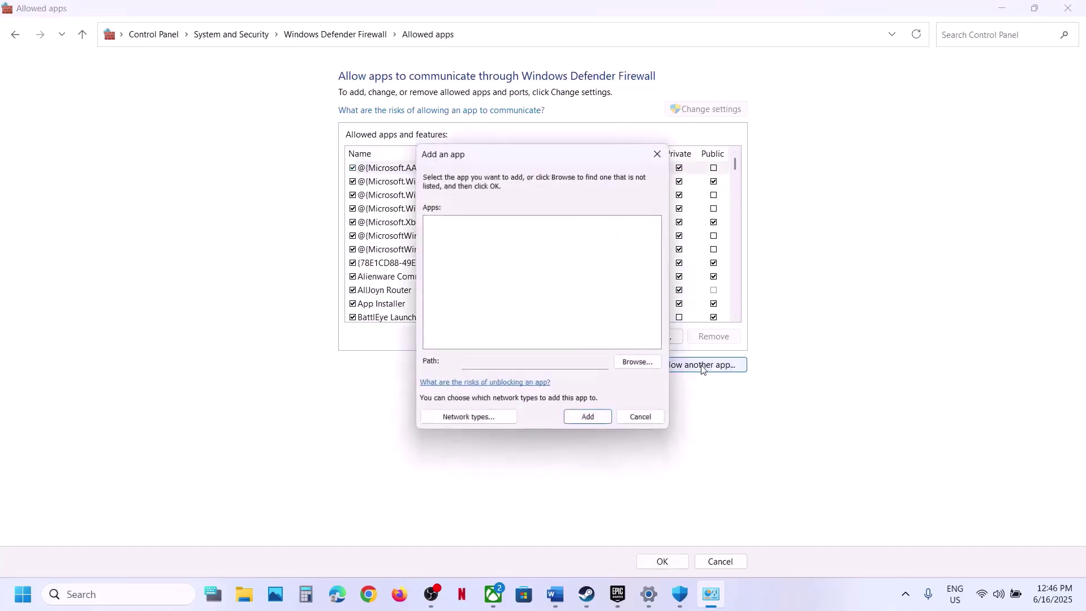
click(636, 362)
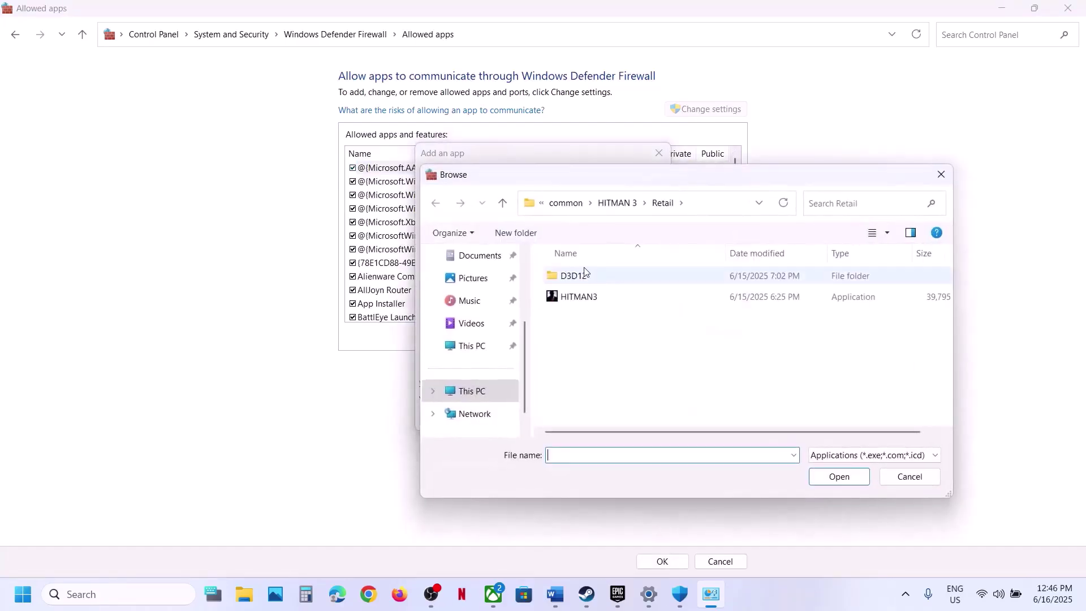
click(566, 203)
double_click(591, 275)
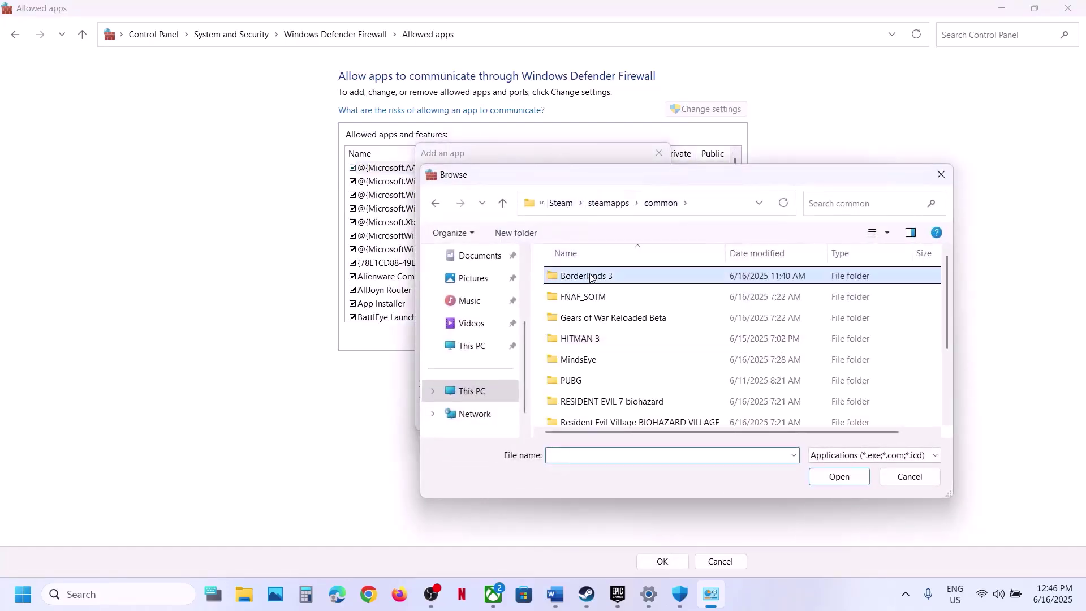
double_click(601, 297)
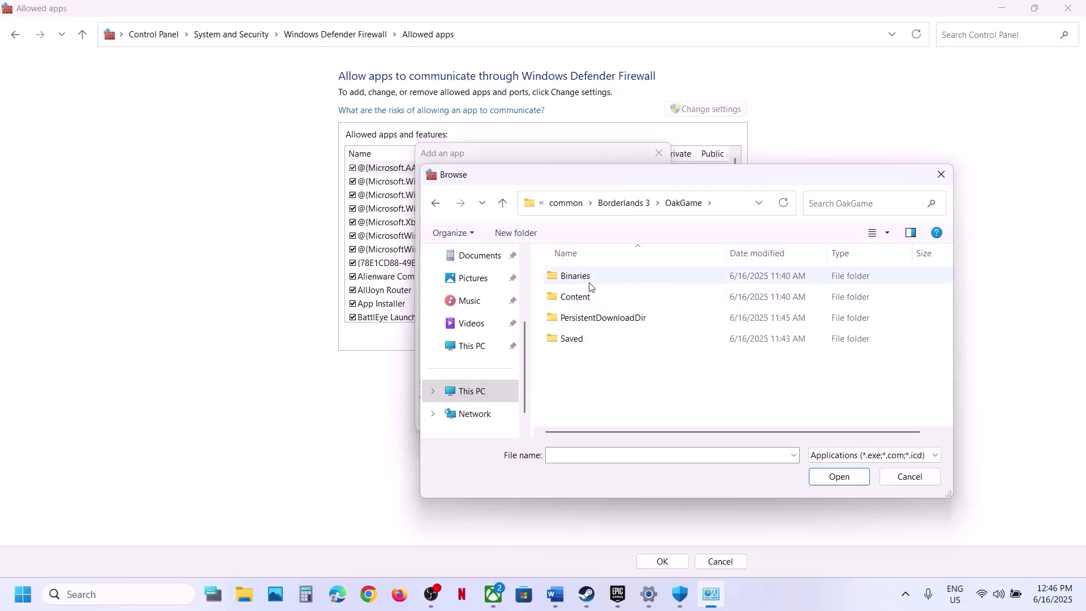
double_click(589, 284)
double_click(588, 296)
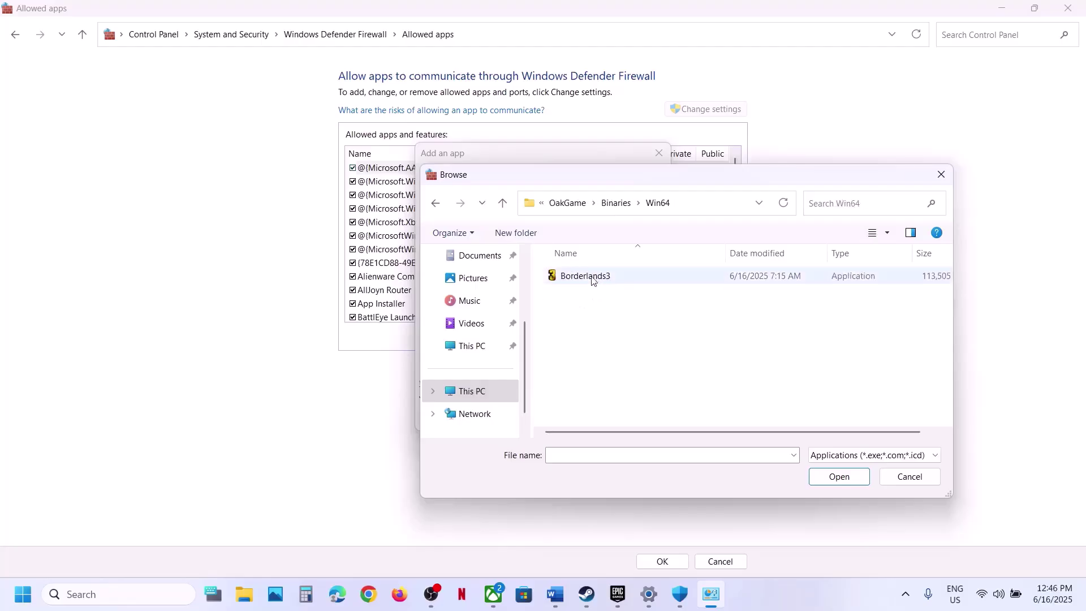
click(588, 277)
Add Borderlands3, dismiss the 'already in the list' notice, and close the dialog
click(840, 476)
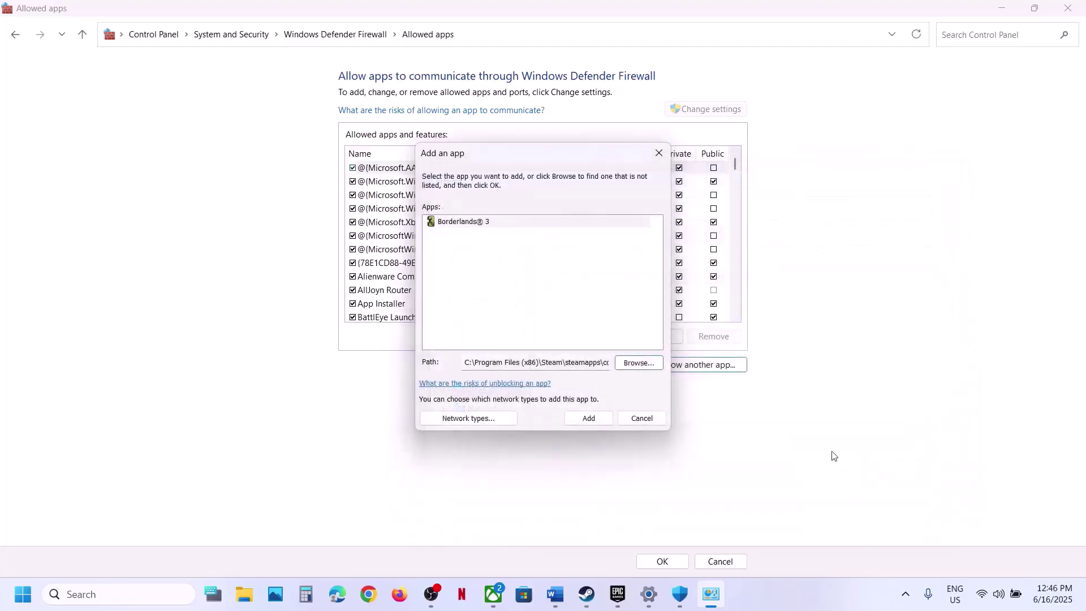
click(589, 418)
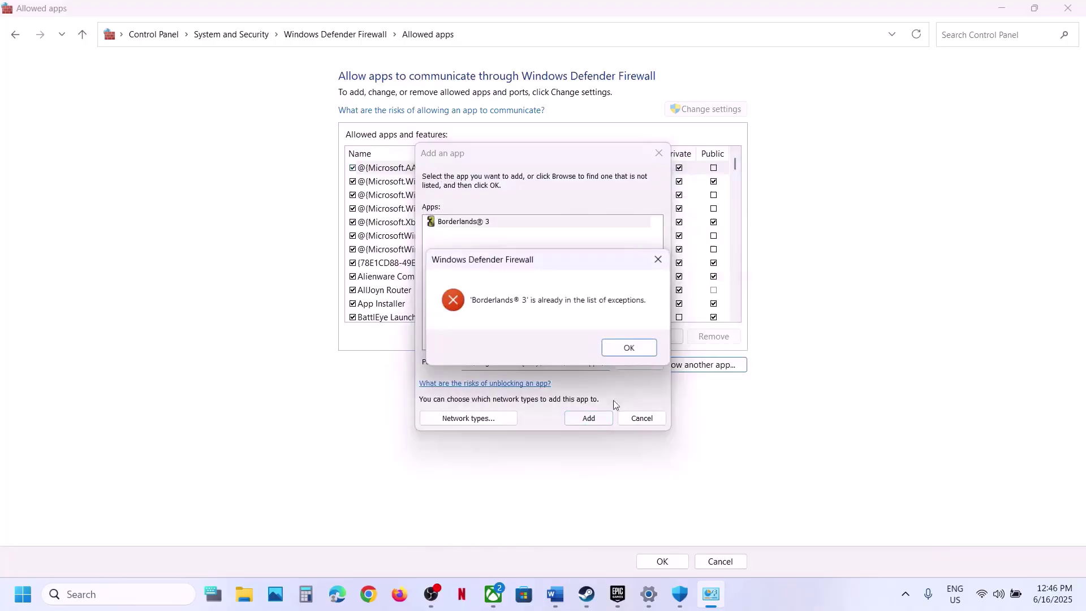
click(623, 347)
click(658, 154)
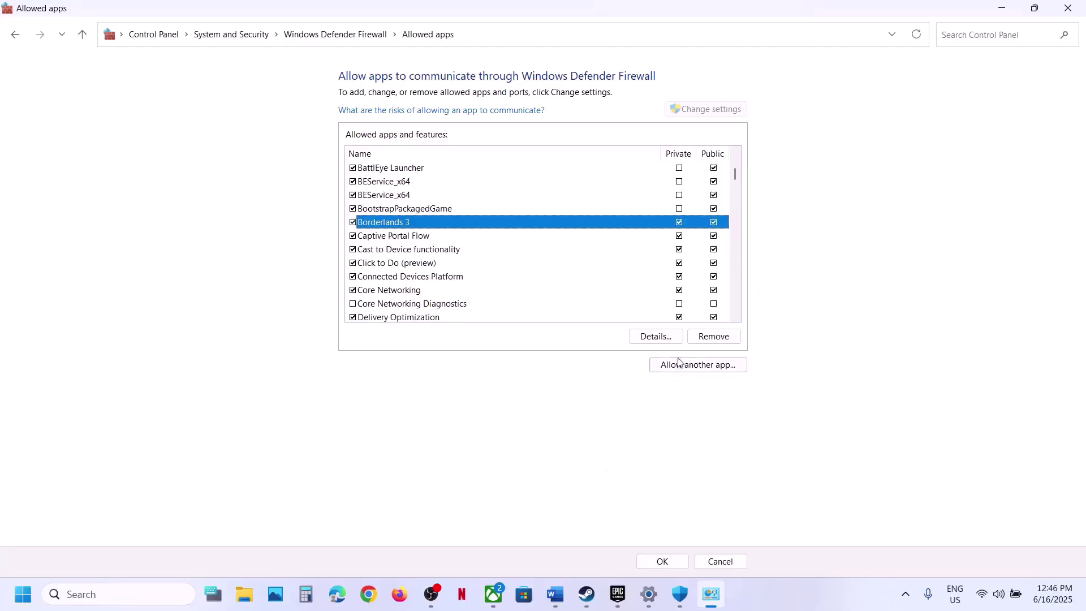
Browse This PC > OS (C:) > Program Files in the firewall's Add an app picker
click(695, 366)
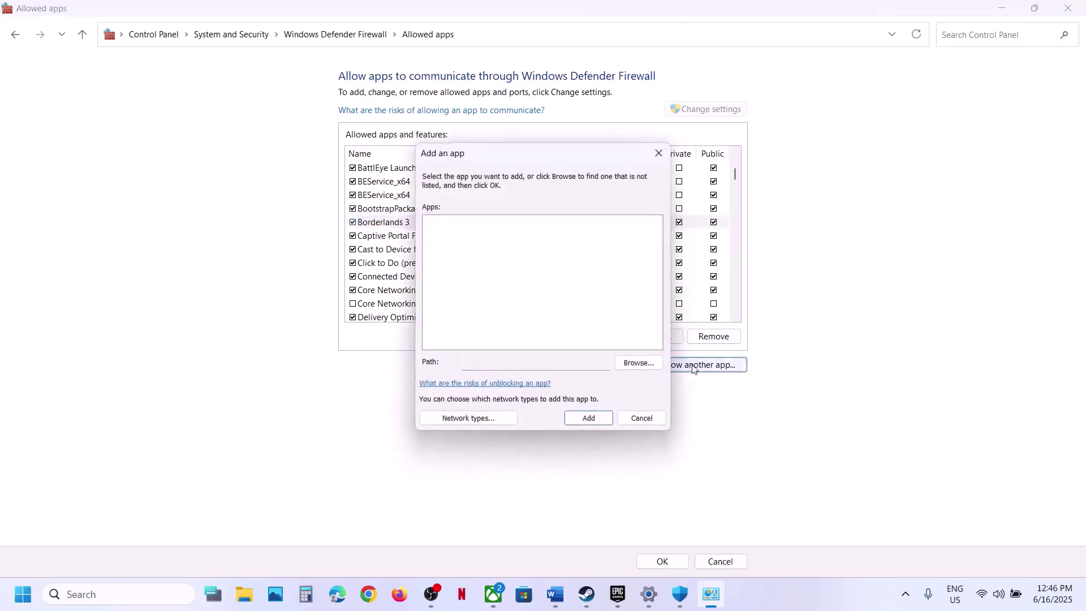
click(650, 364)
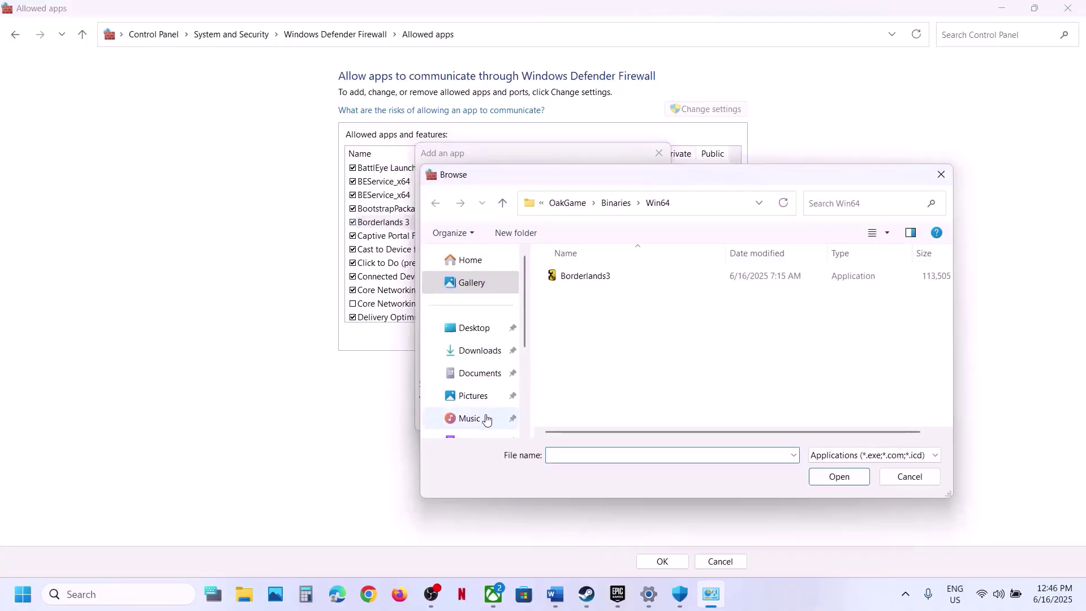
scroll(486, 362, down, 3)
click(477, 323)
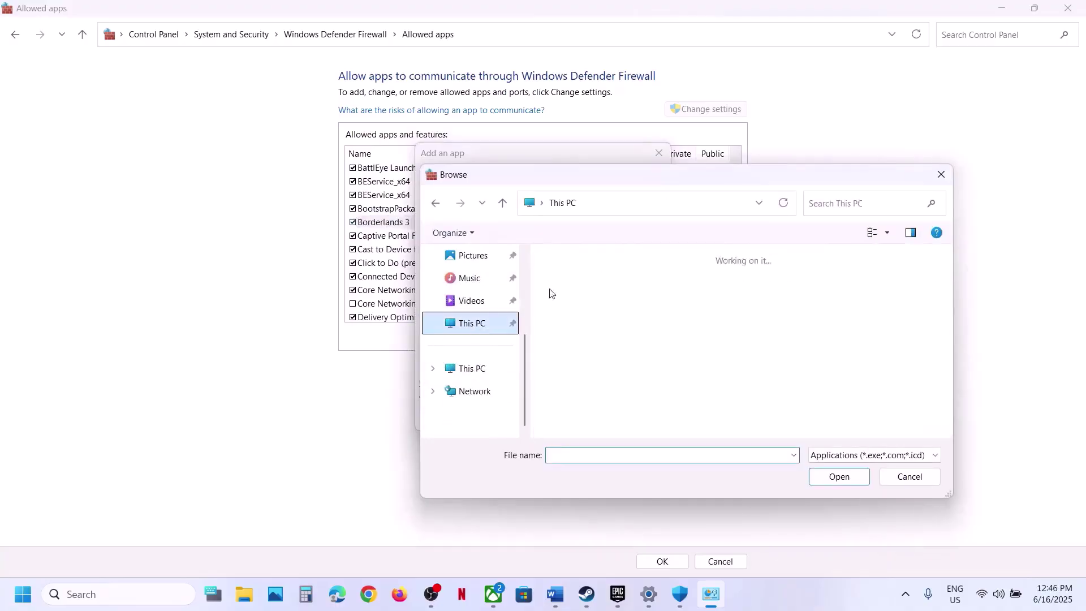
double_click(560, 290)
scroll(591, 289, down, 3)
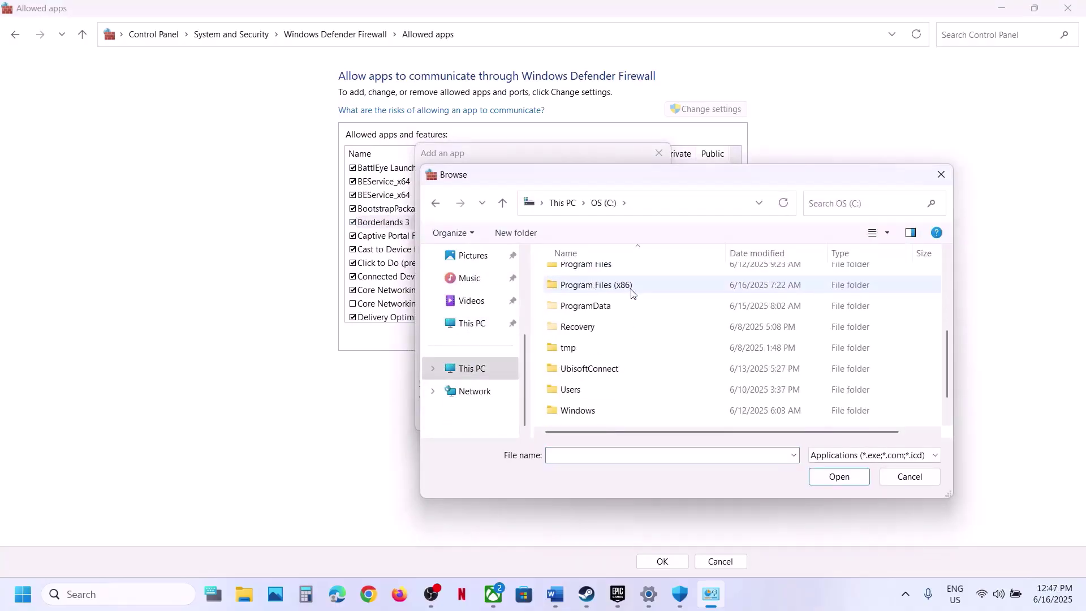
scroll(616, 307, up, 1)
double_click(616, 308)
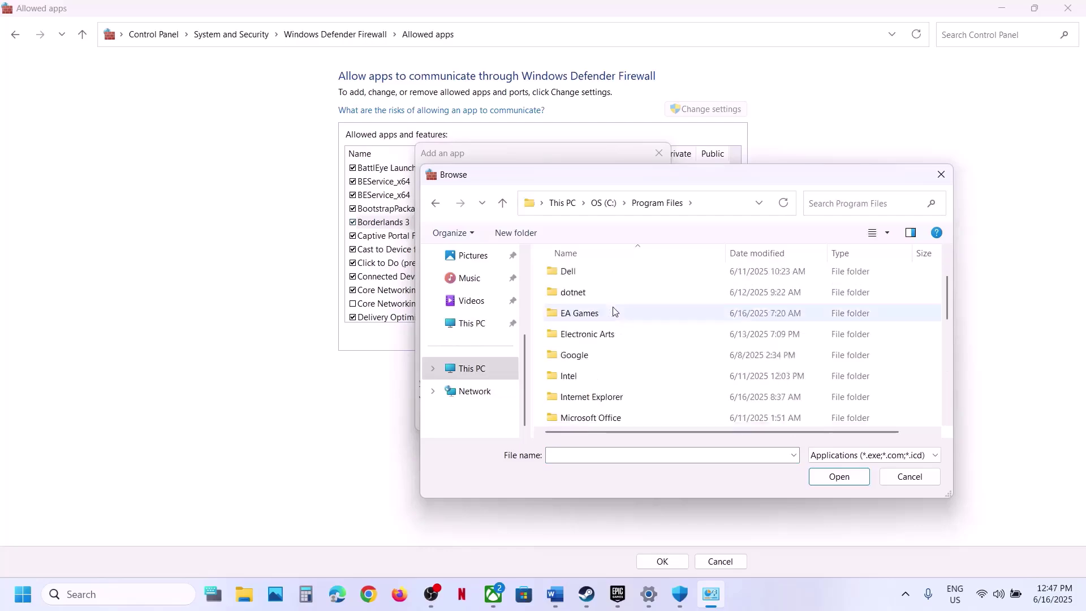
scroll(615, 311, down, 1)
scroll(608, 308, up, 2)
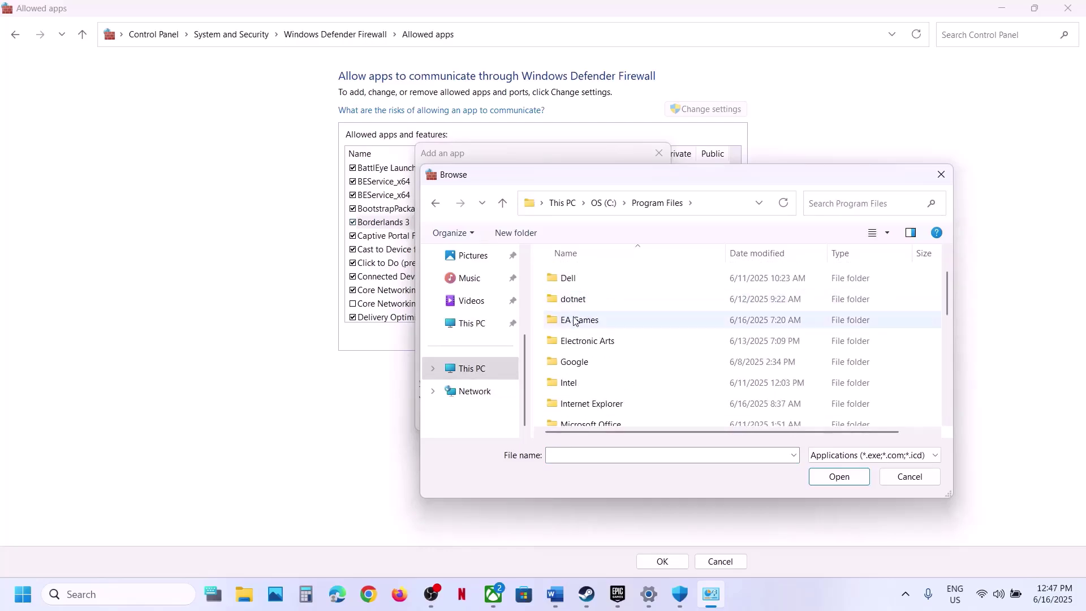
scroll(575, 321, down, 1)
Look through Program Files (x86)\Epic Games, then close the picker and cancel Add an app
click(503, 204)
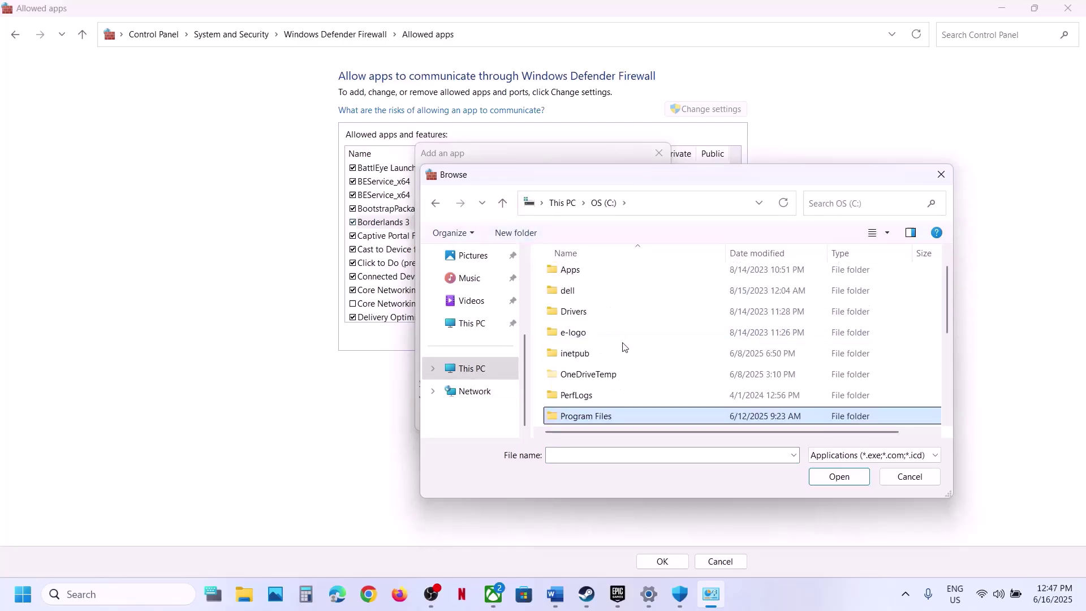
scroll(617, 351, down, 1)
click(609, 357)
double_click(611, 356)
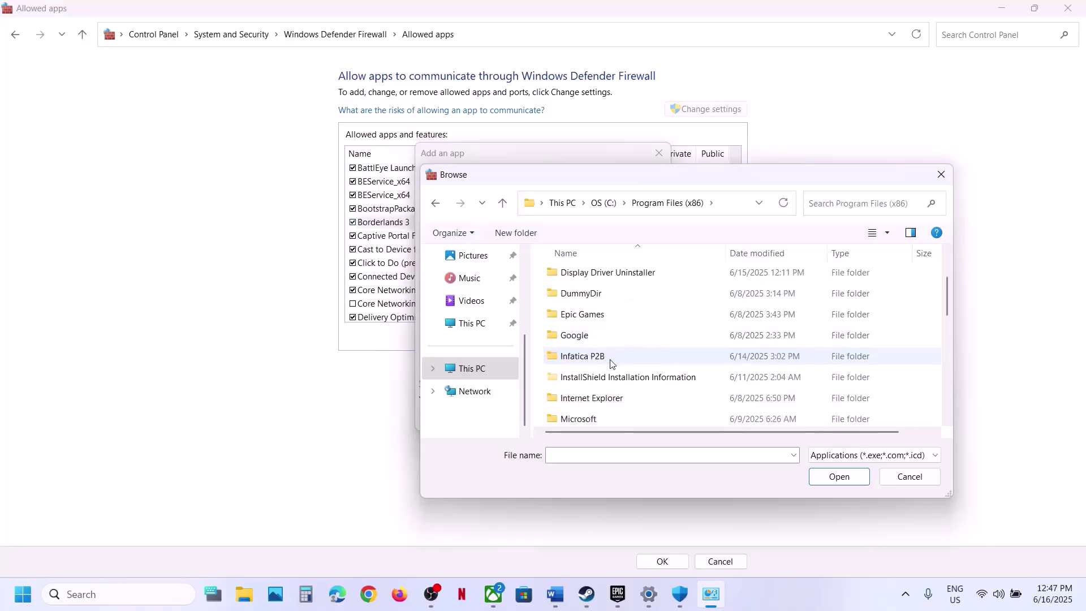
double_click(583, 315)
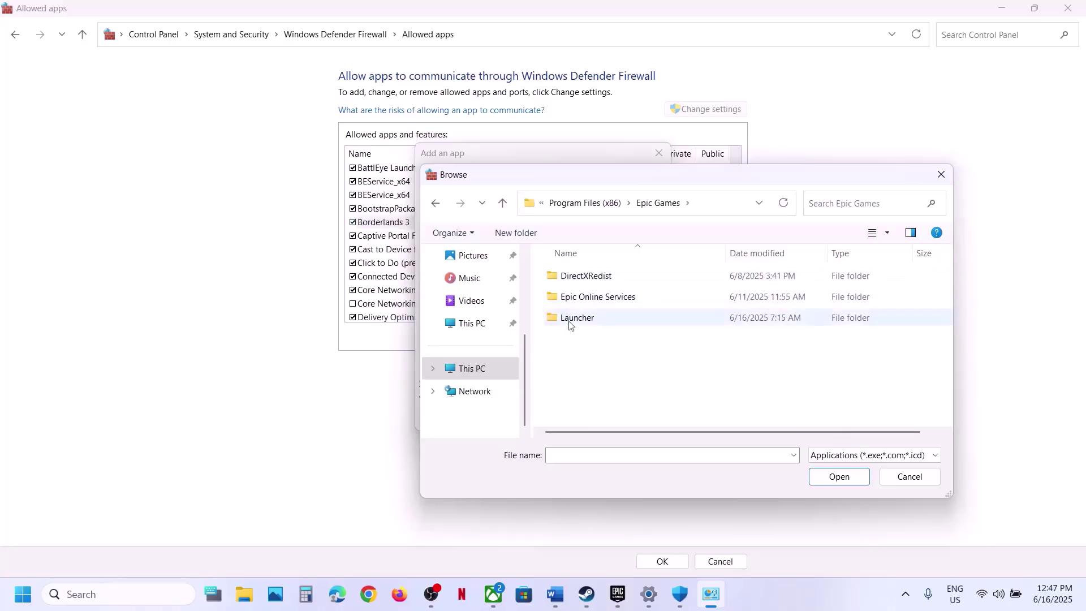
click(503, 203)
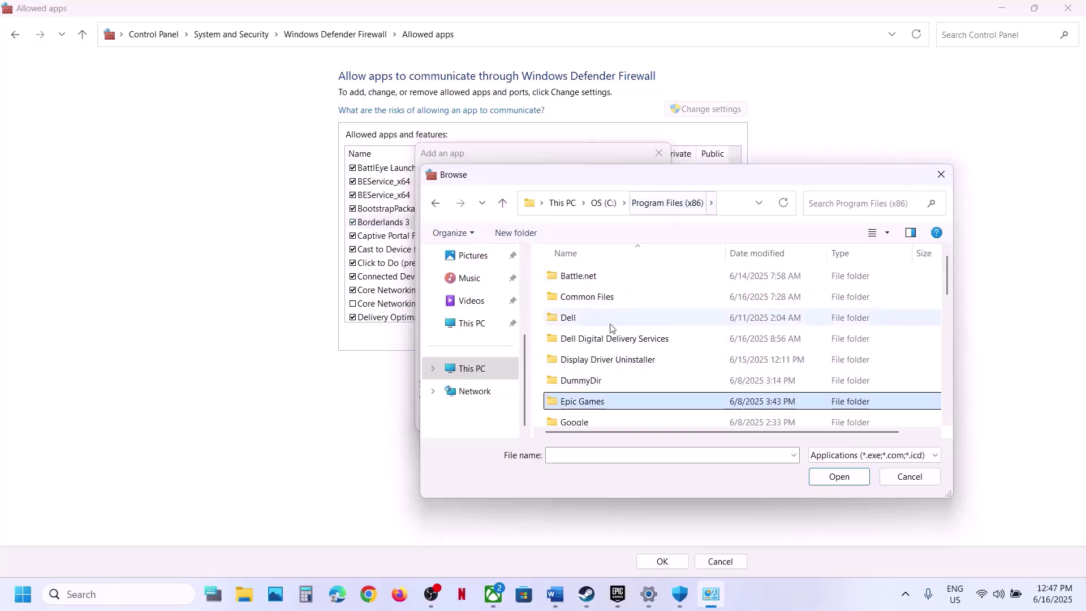
click(502, 203)
click(941, 174)
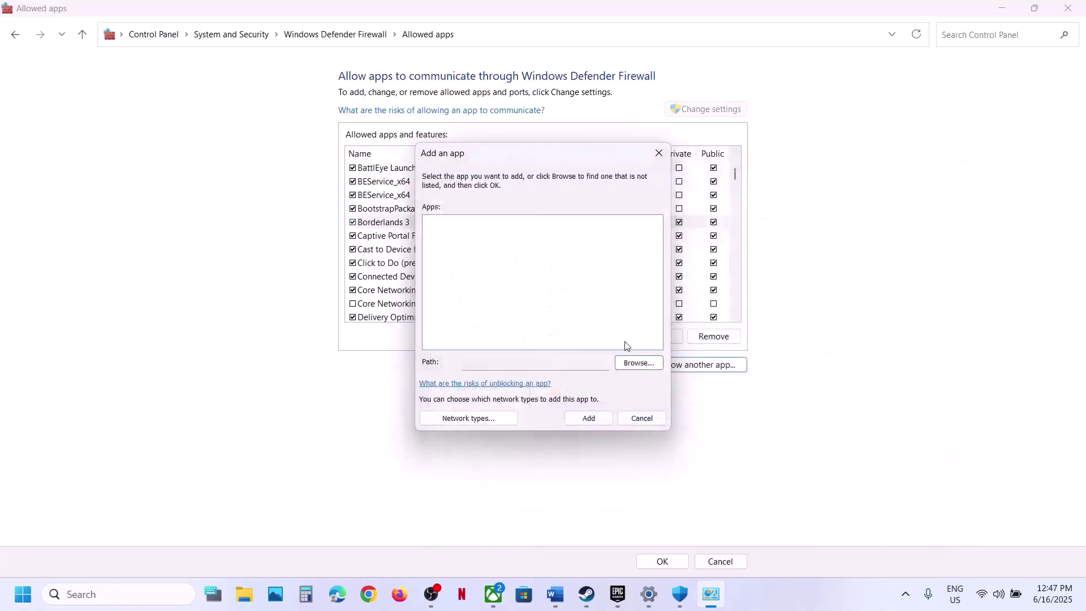
click(643, 418)
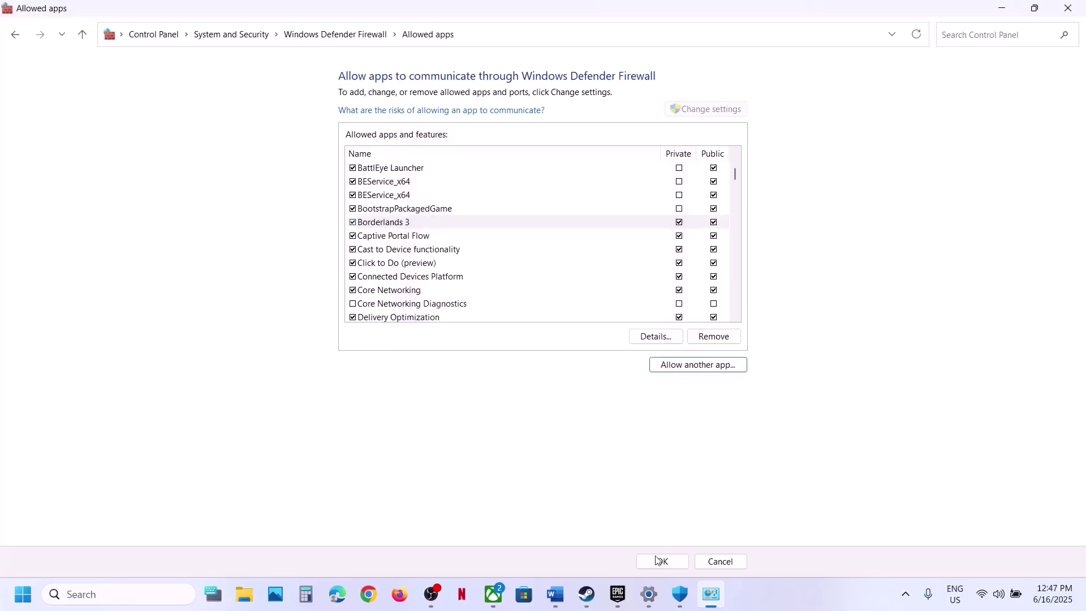
Scroll the Word notes to Step 2, selecting its instructions, the NVIDIA link and part of the AMD link
click(555, 593)
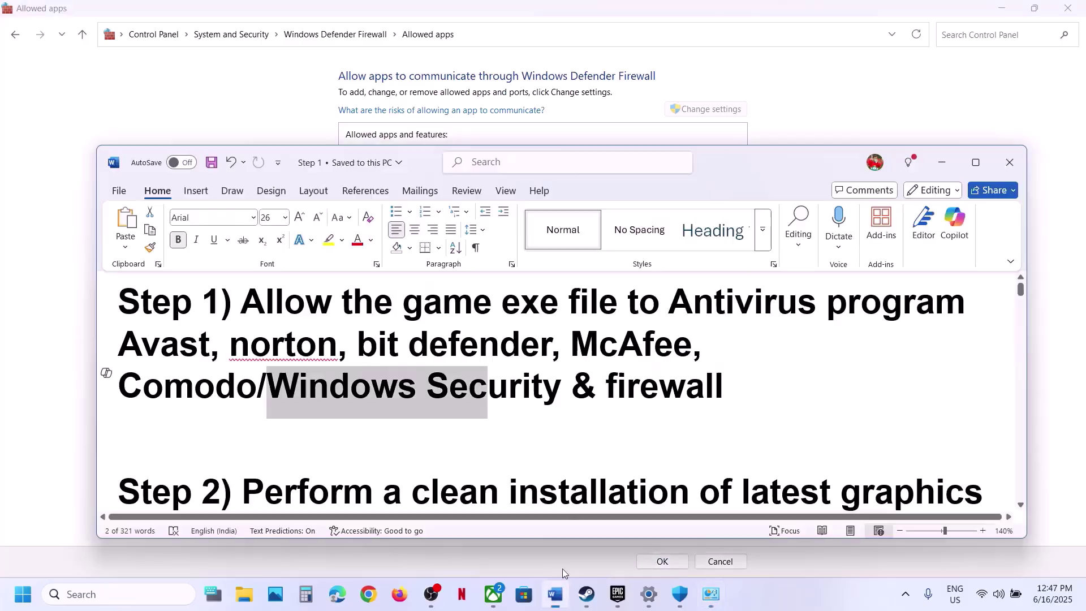
scroll(461, 362, down, 3)
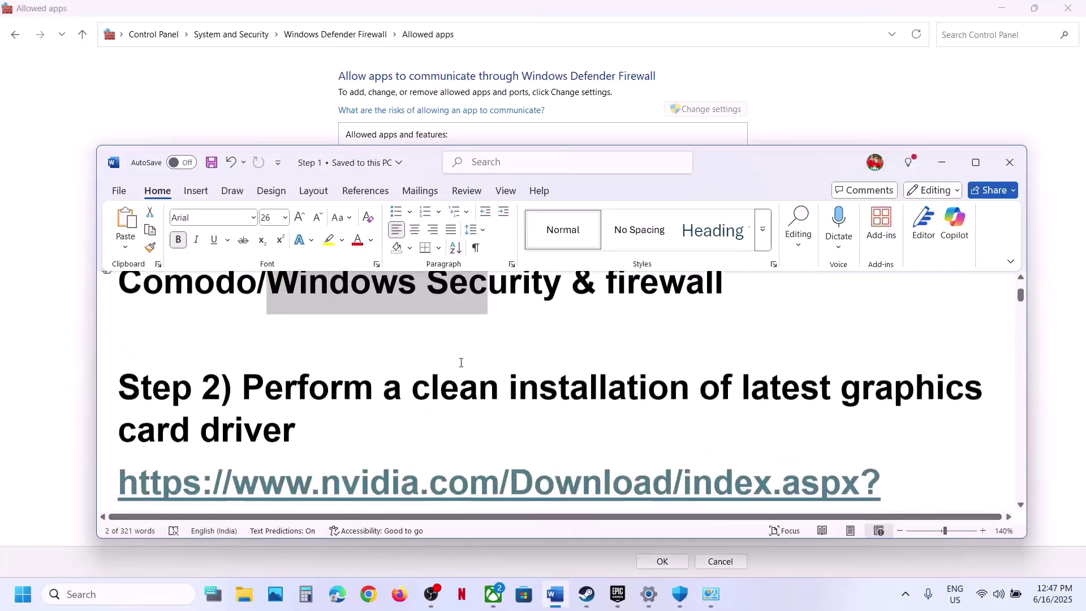
triple_click(273, 389)
scroll(359, 435, down, 2)
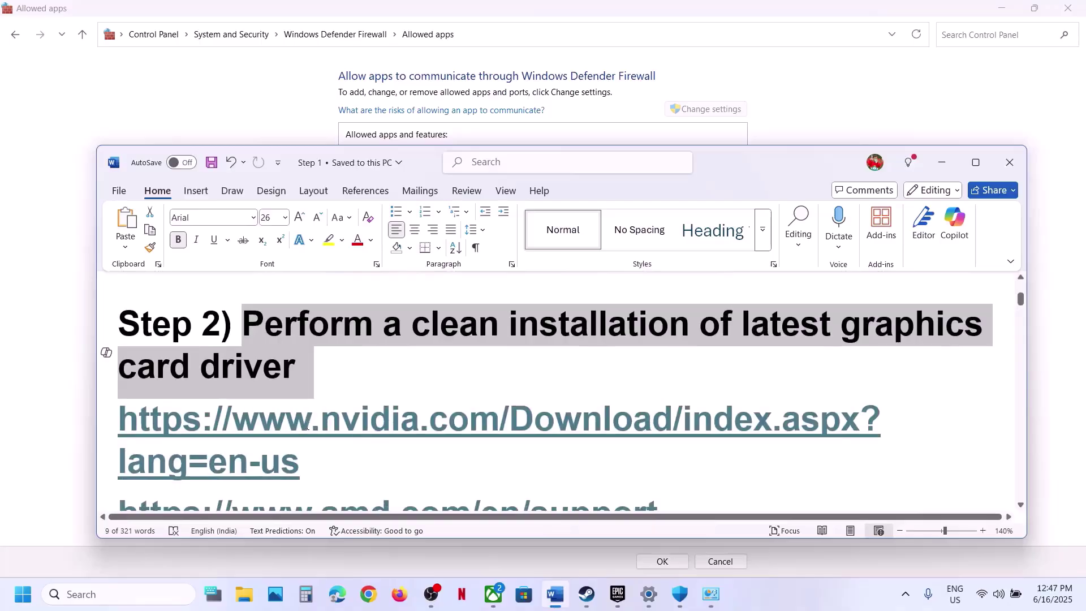
triple_click(307, 428)
scroll(282, 468, down, 1)
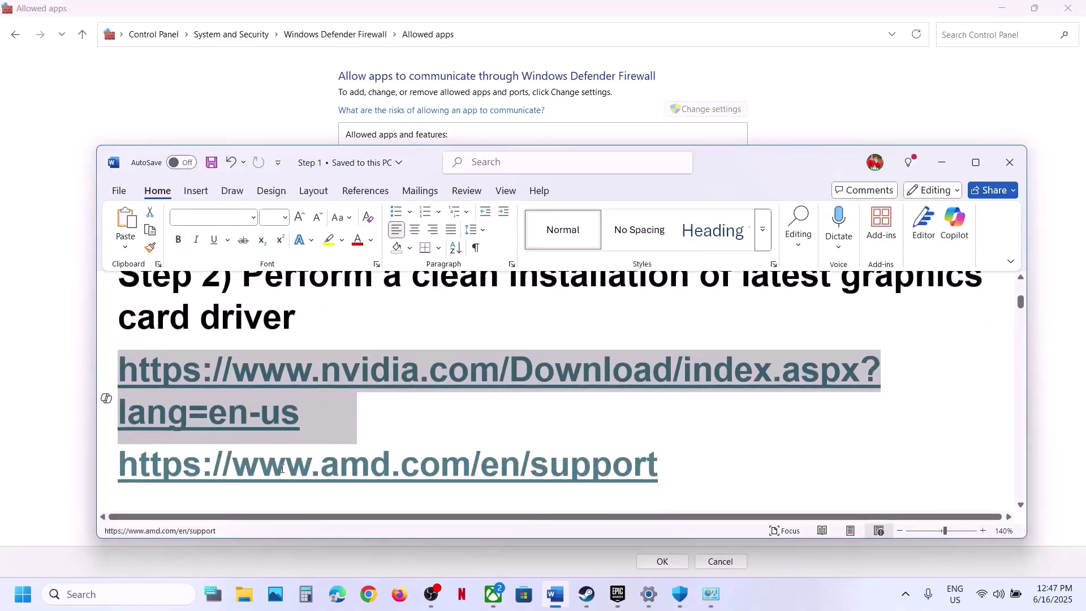
drag(285, 468, 570, 470)
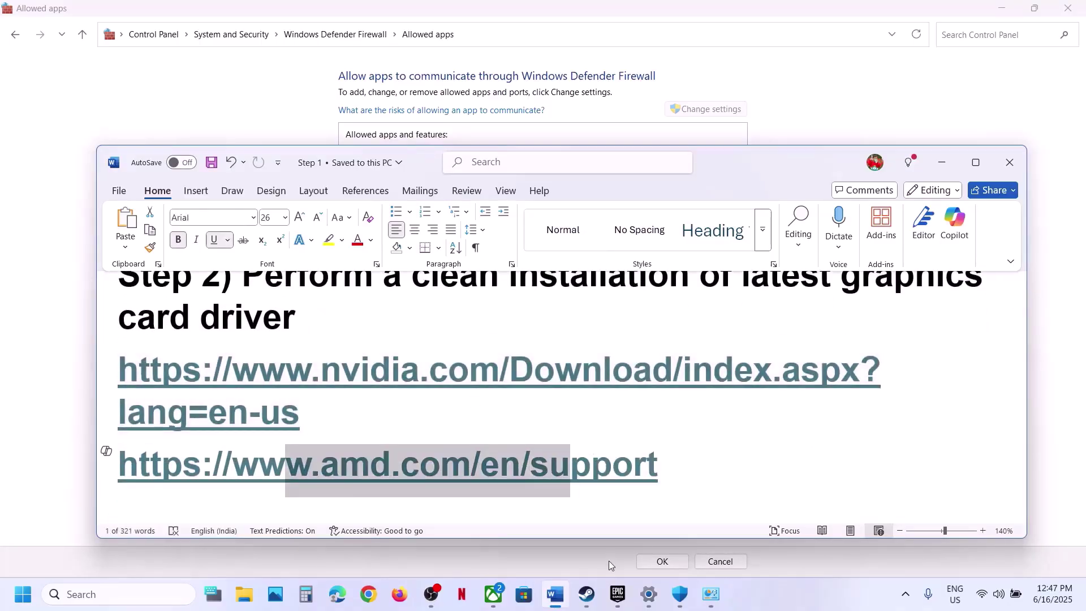
click(758, 604)
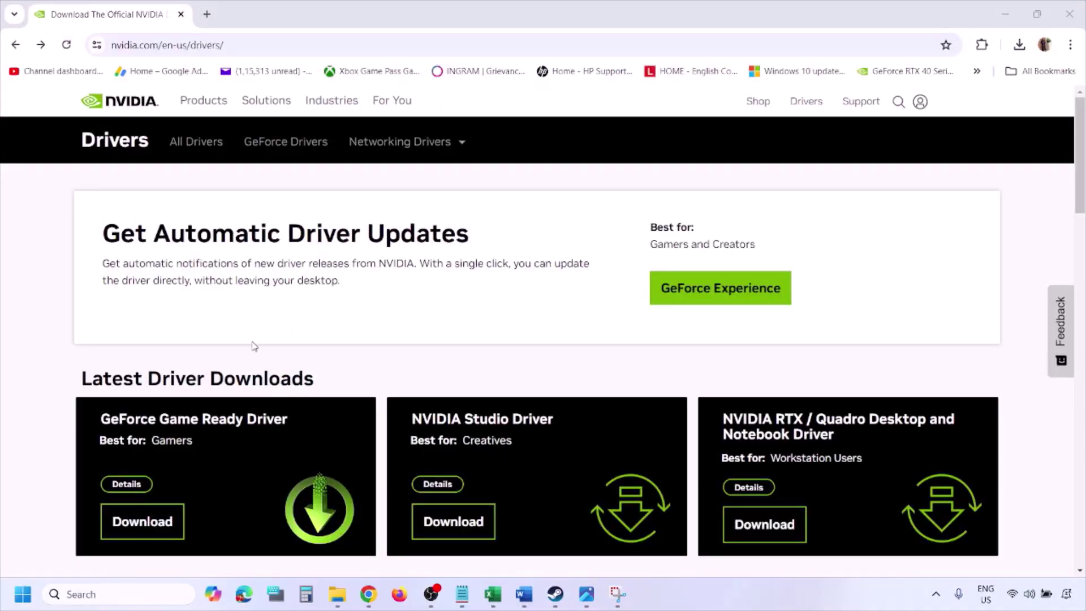
Set NVIDIA's manual driver search OS to Windows 11 and run the search
scroll(254, 346, down, 8)
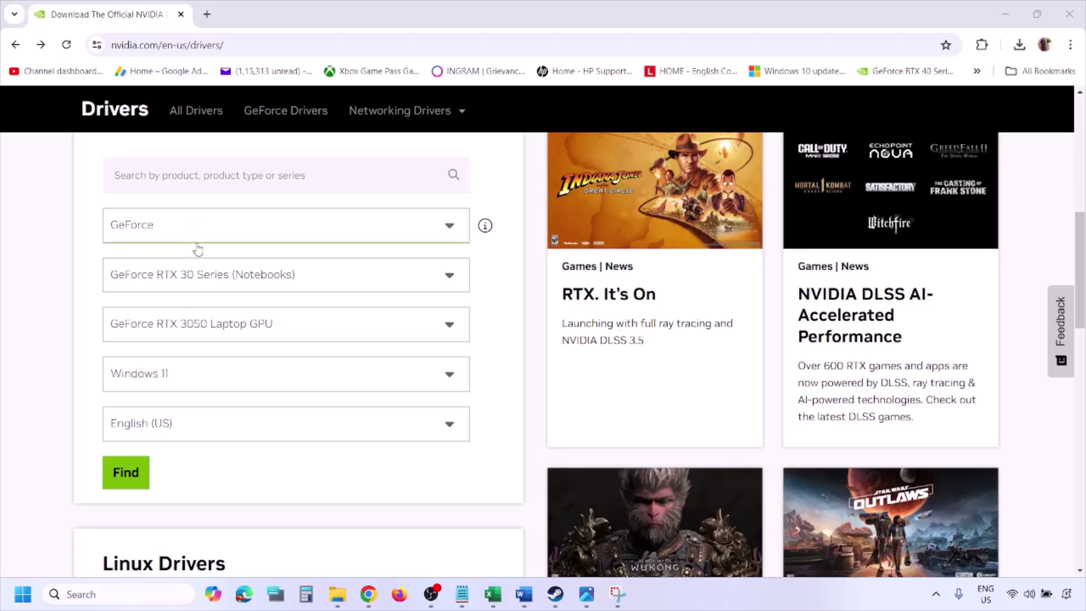
click(179, 377)
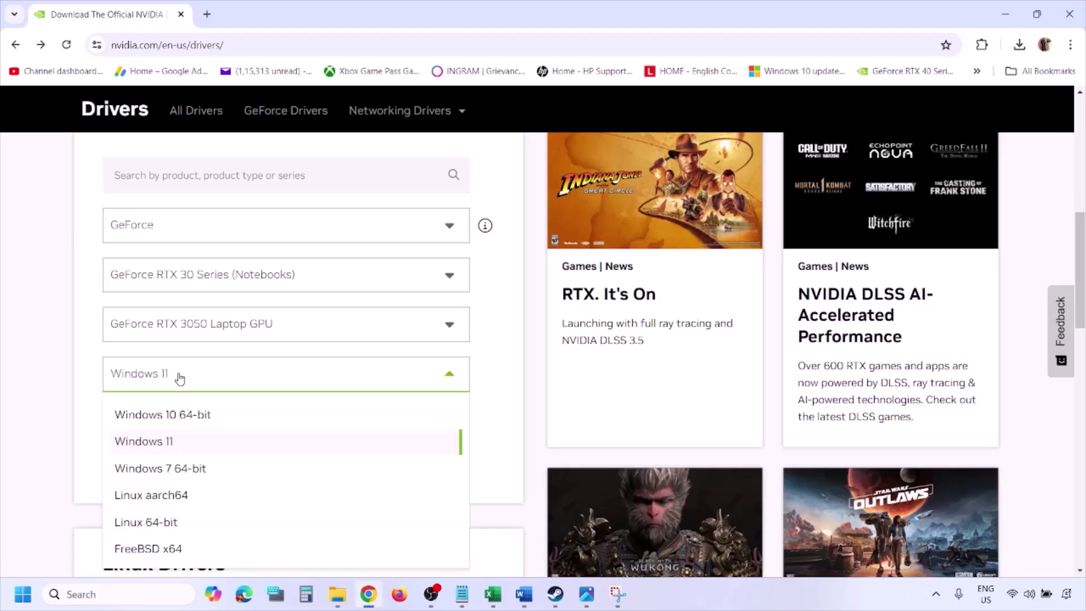
click(158, 442)
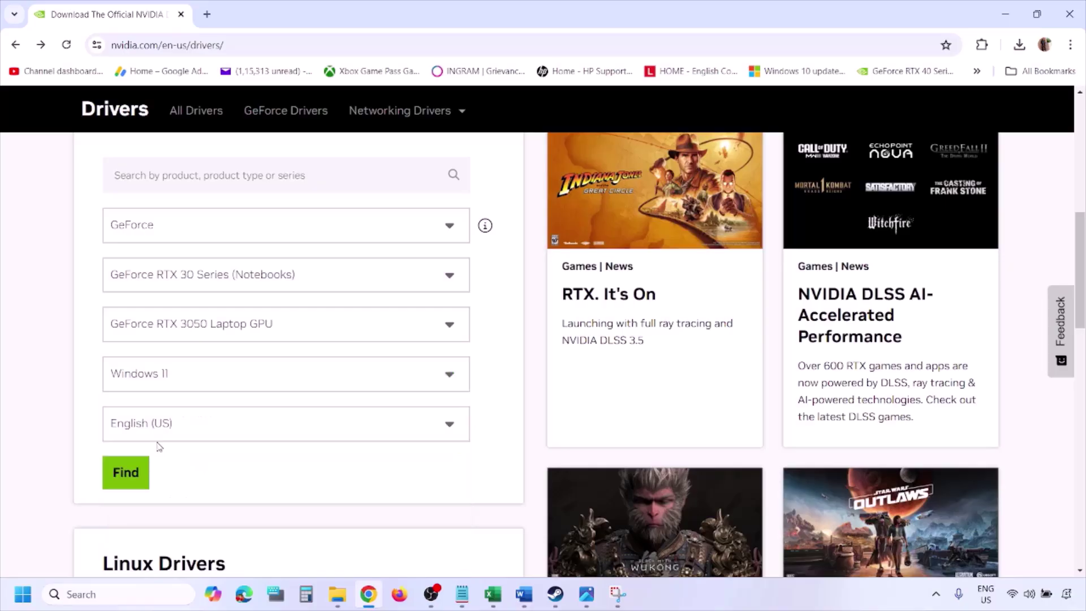
click(126, 473)
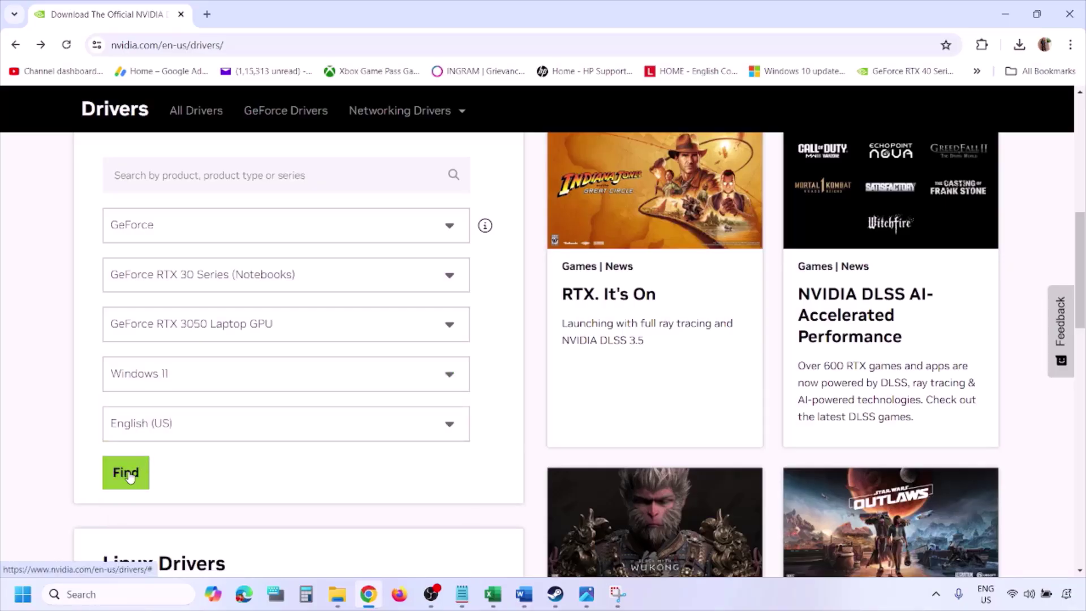
click(587, 594)
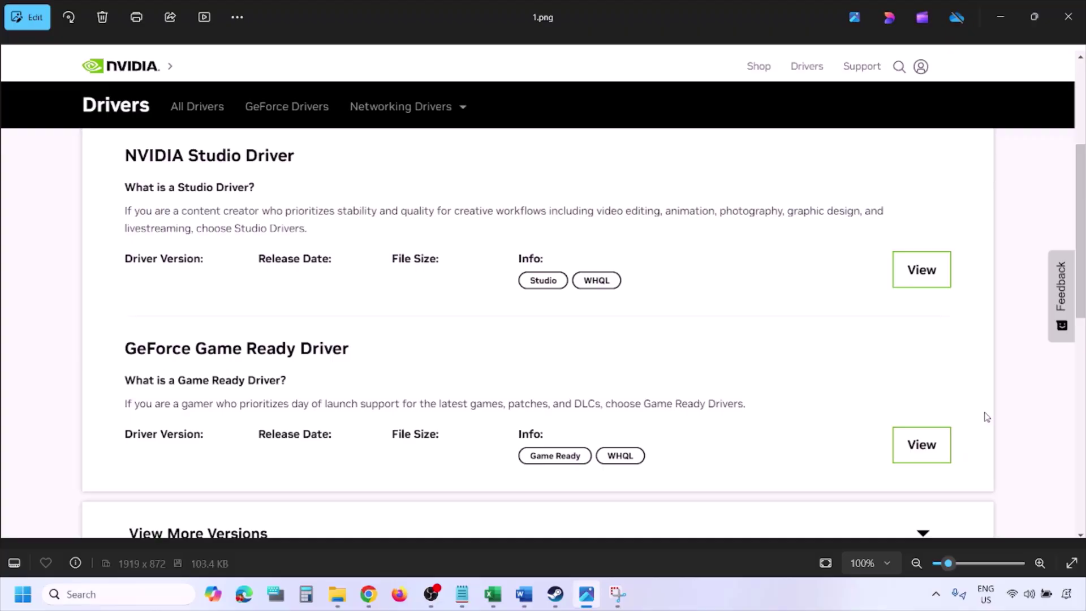
Step through screenshots 2.png to 5.png of the NVIDIA clean-install steps, then open the Start power menu
key(Right)
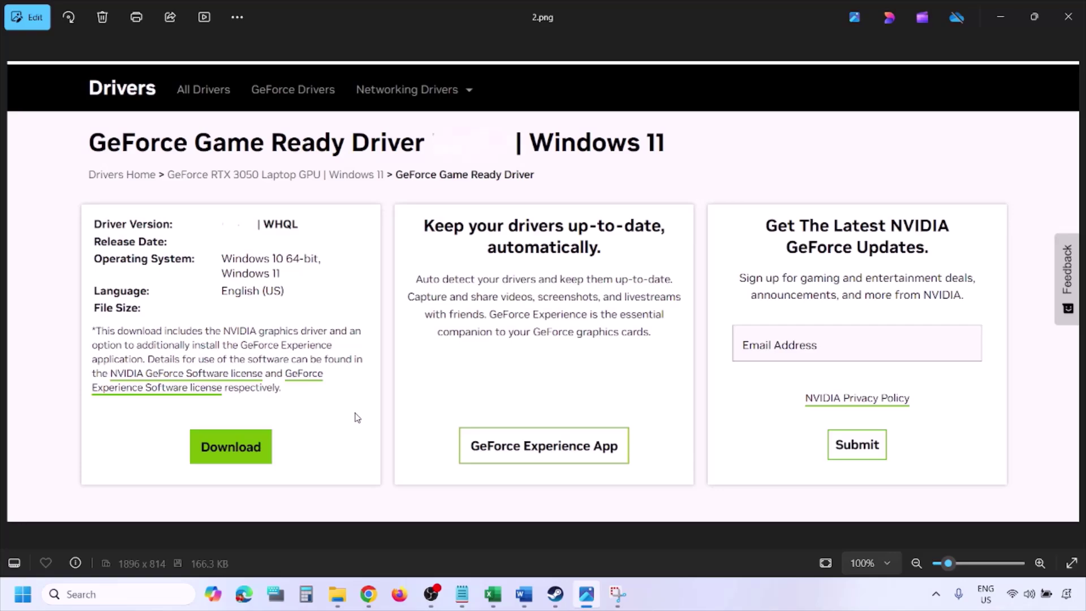
key(Right)
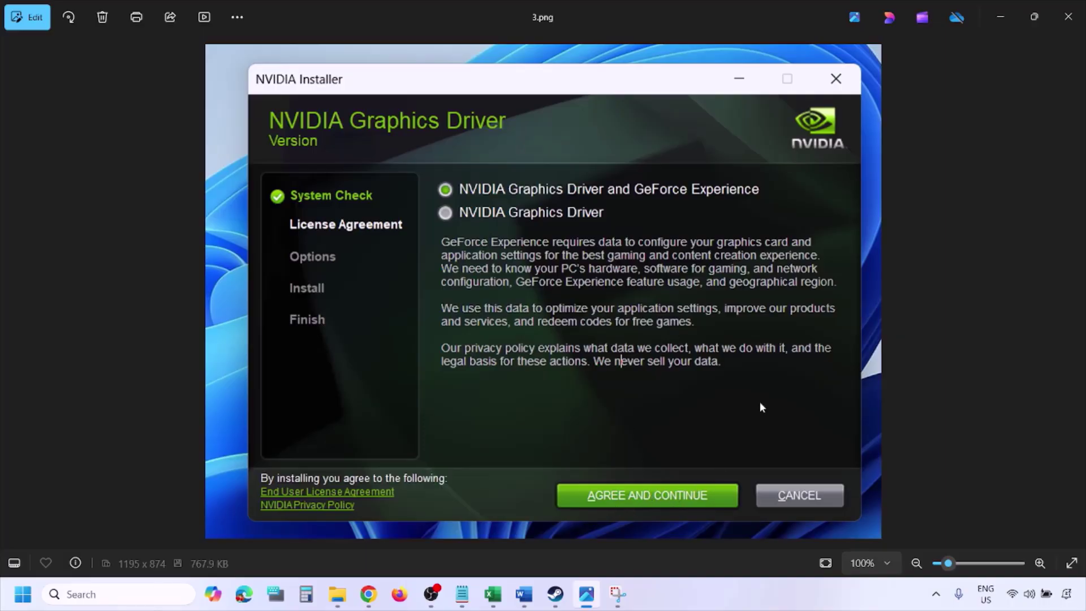
key(Right)
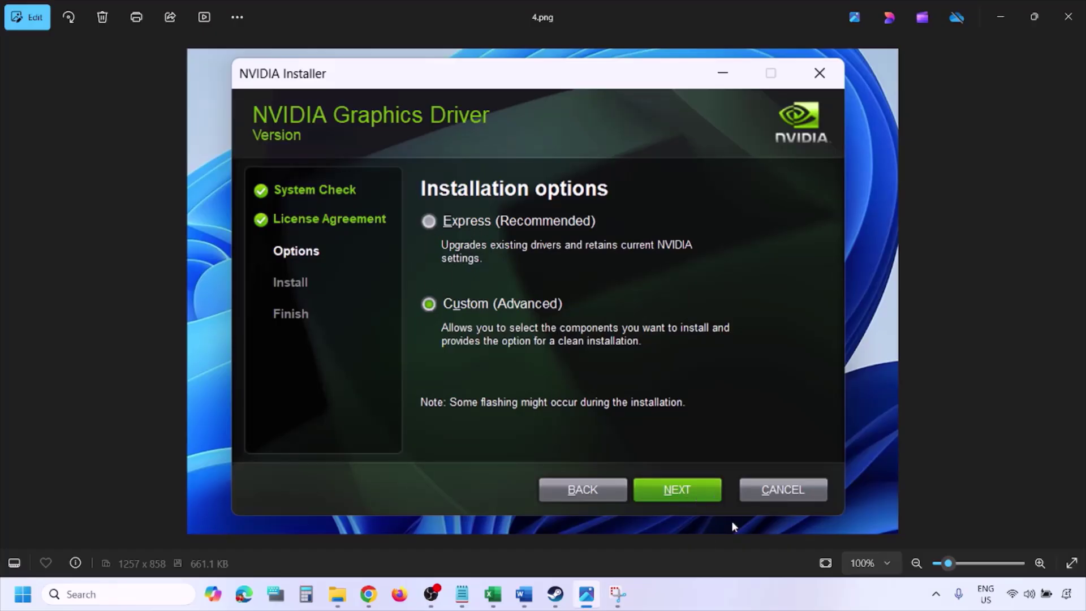
key(Right)
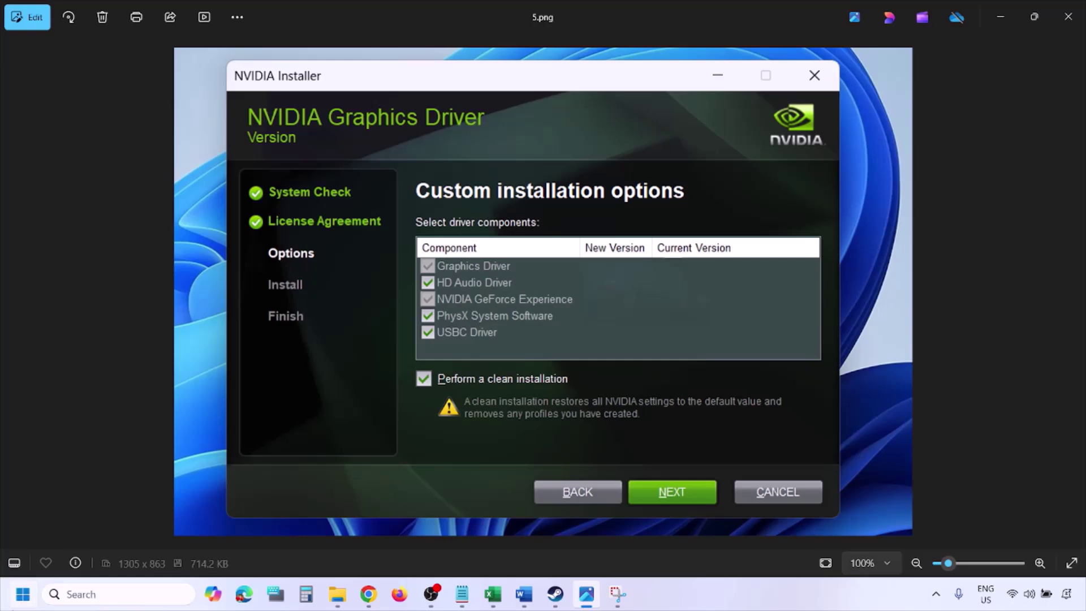
click(23, 593)
click(411, 546)
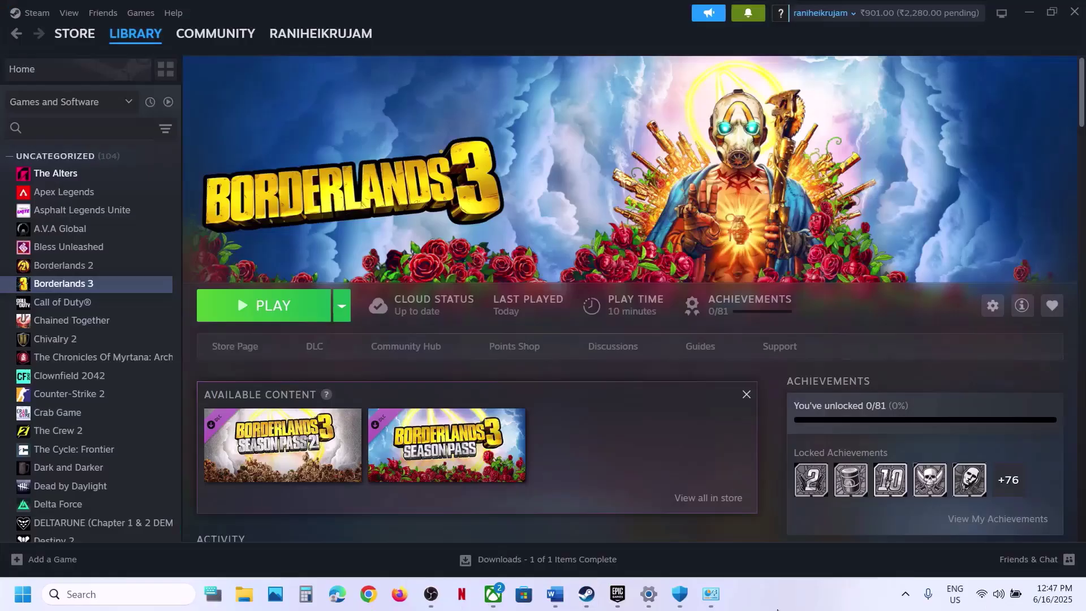
Copy the NVIDIA download link nvidia.com/Download/index.aspx?lang=en-us from the Word notes and switch to Chrome
click(555, 594)
scroll(449, 371, down, 4)
scroll(449, 371, up, 2)
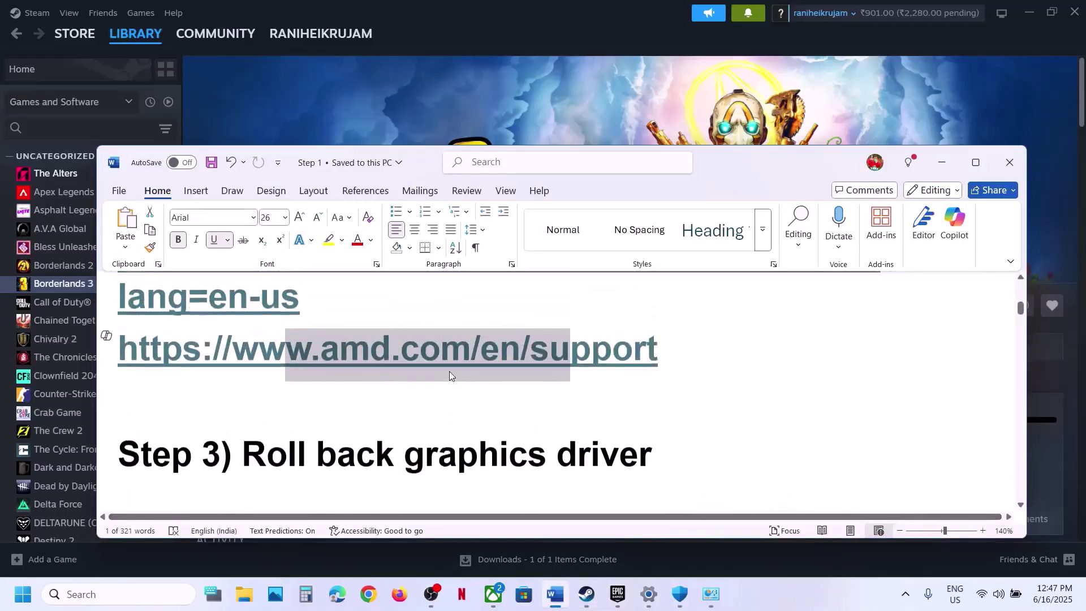
scroll(500, 396, up, 1)
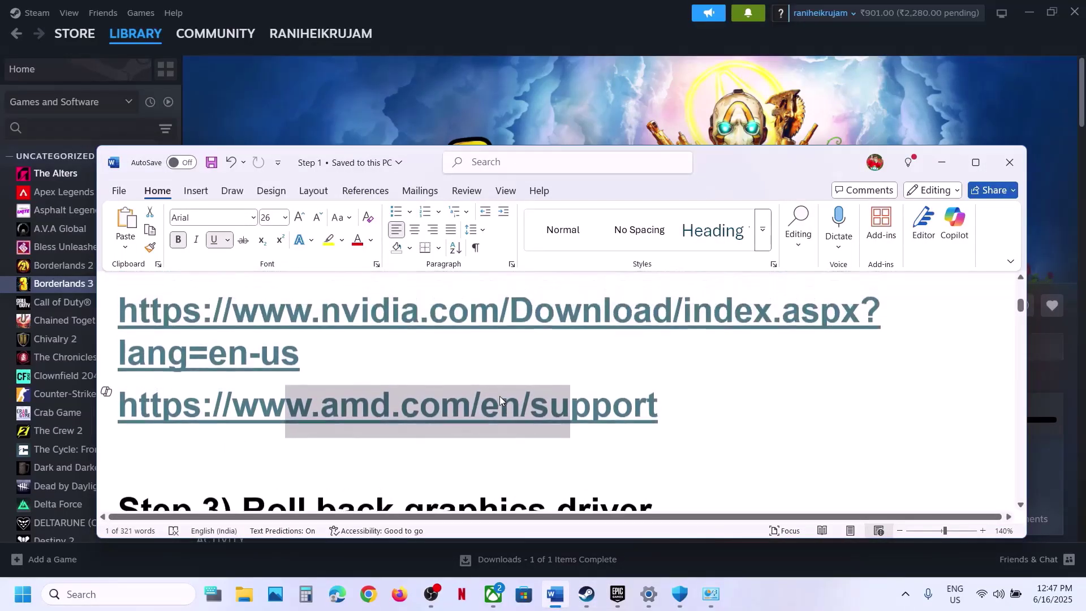
triple_click(317, 358)
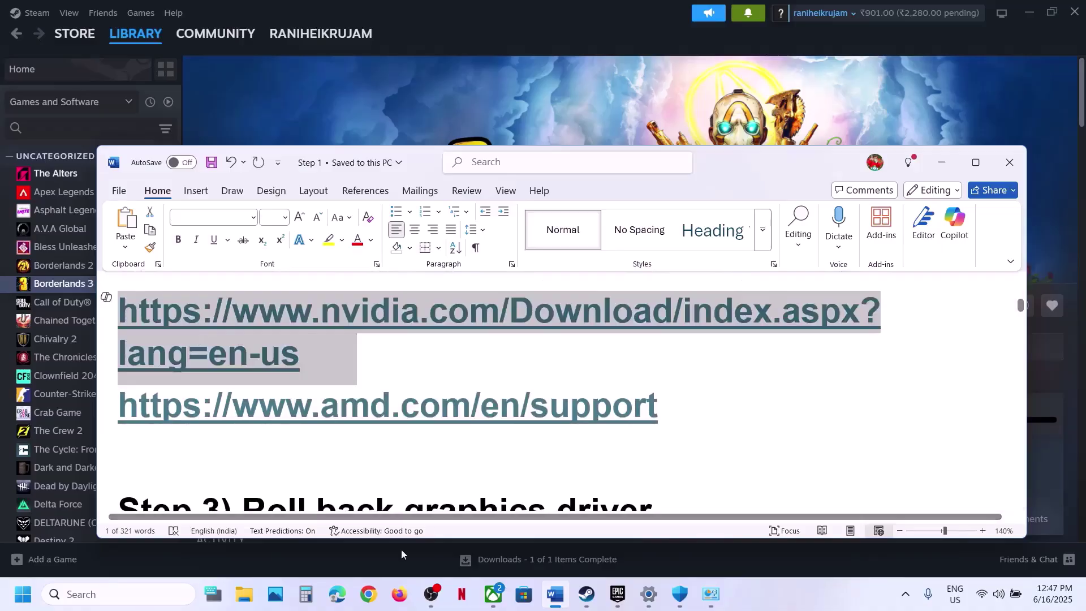
key(ctrl+c)
click(368, 593)
Load the pasted NVIDIA driver link and search for the RTX 3050 Laptop GPU drivers
key(ctrl+v)
key(Return)
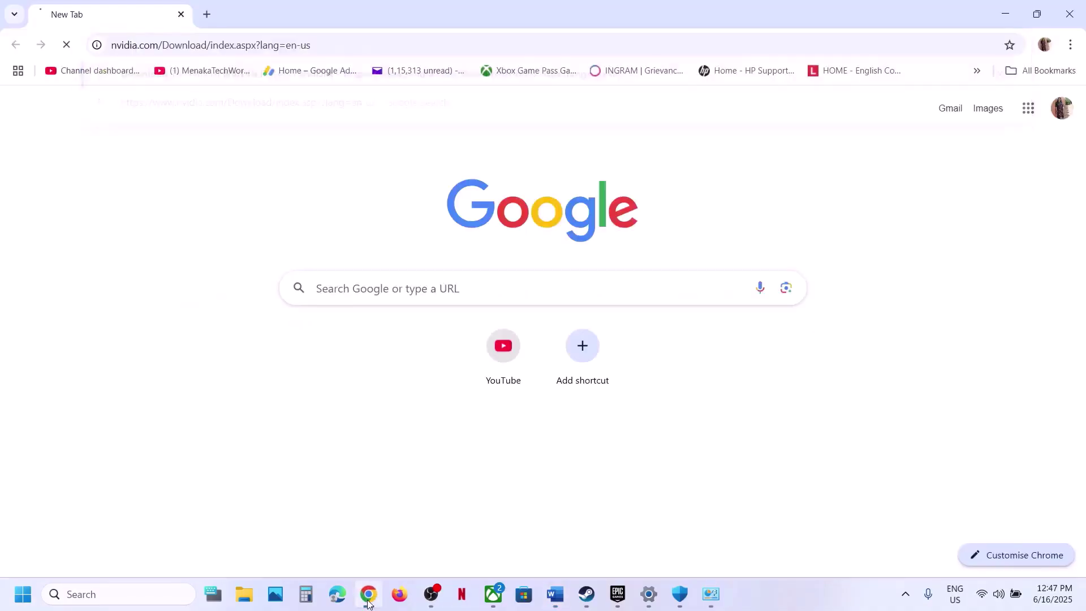
scroll(354, 441, down, 3)
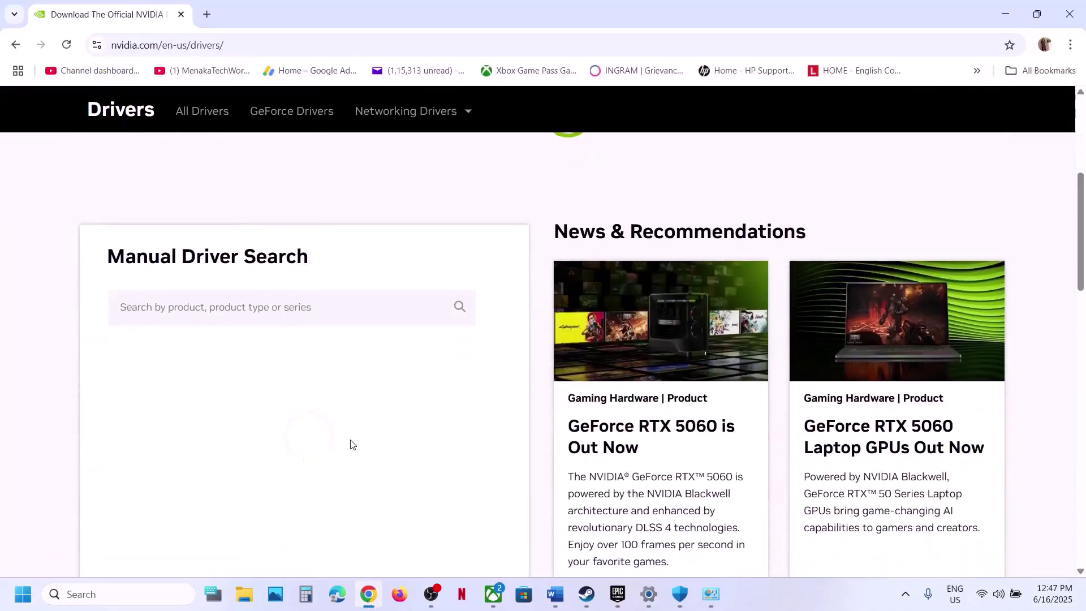
scroll(350, 444, down, 2)
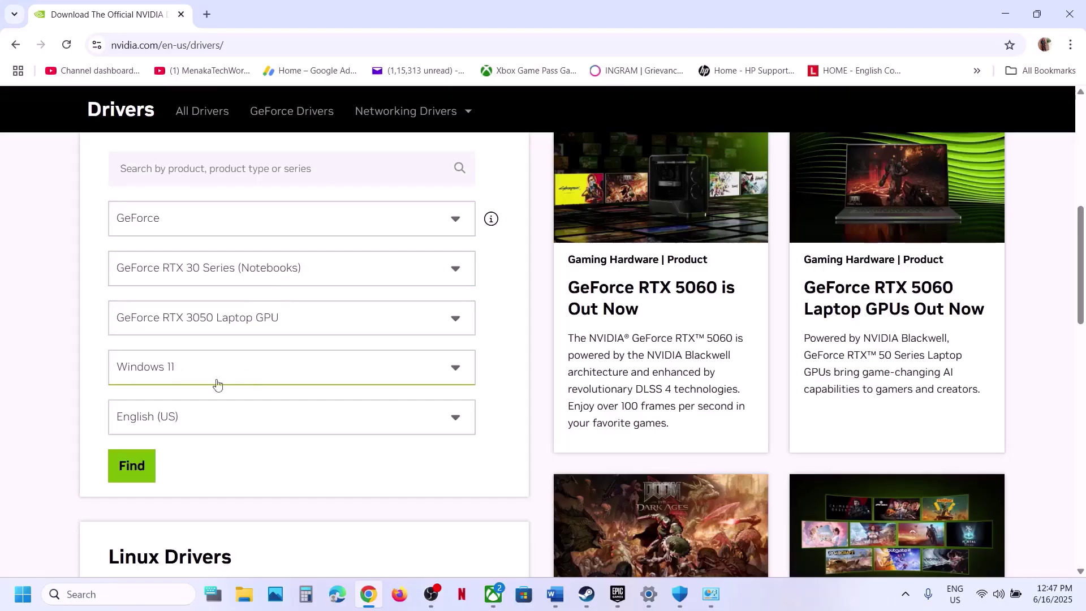
click(132, 465)
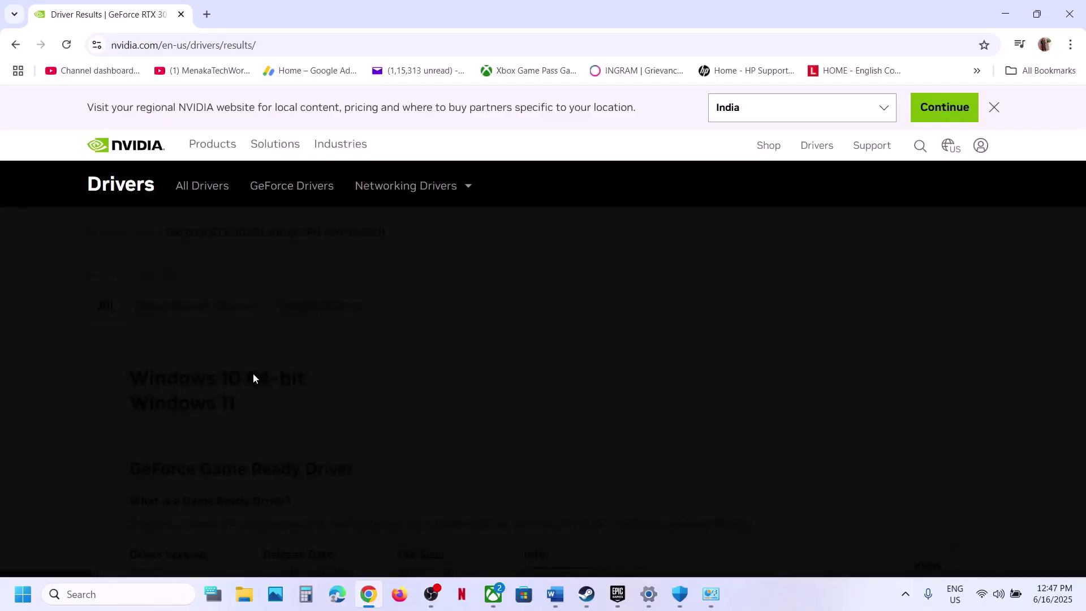
Expand the older driver versions in the NVIDIA search results
scroll(249, 378, down, 8)
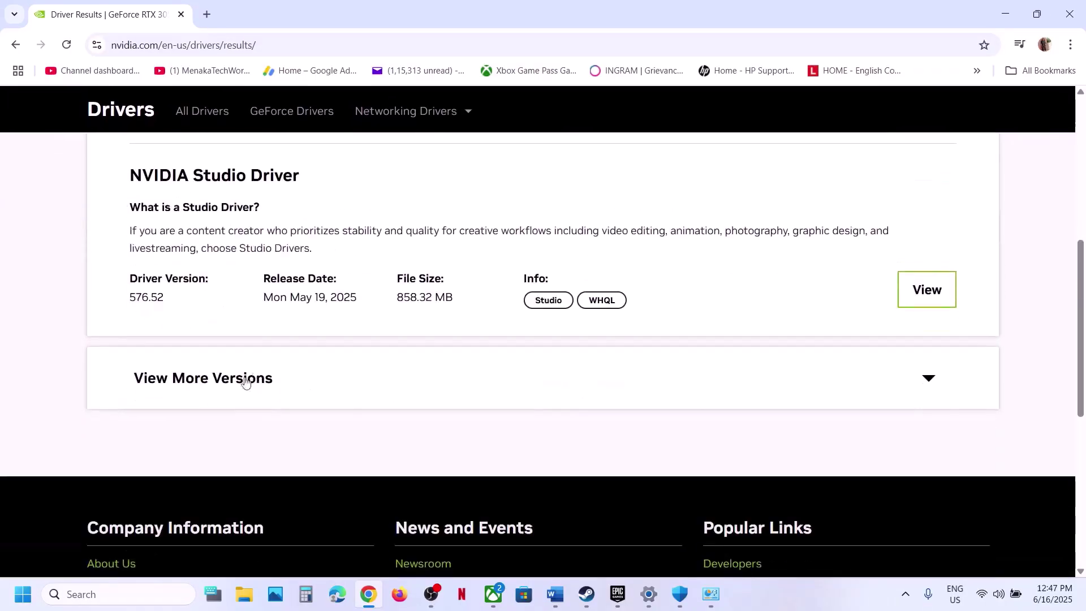
click(219, 385)
scroll(216, 384, down, 3)
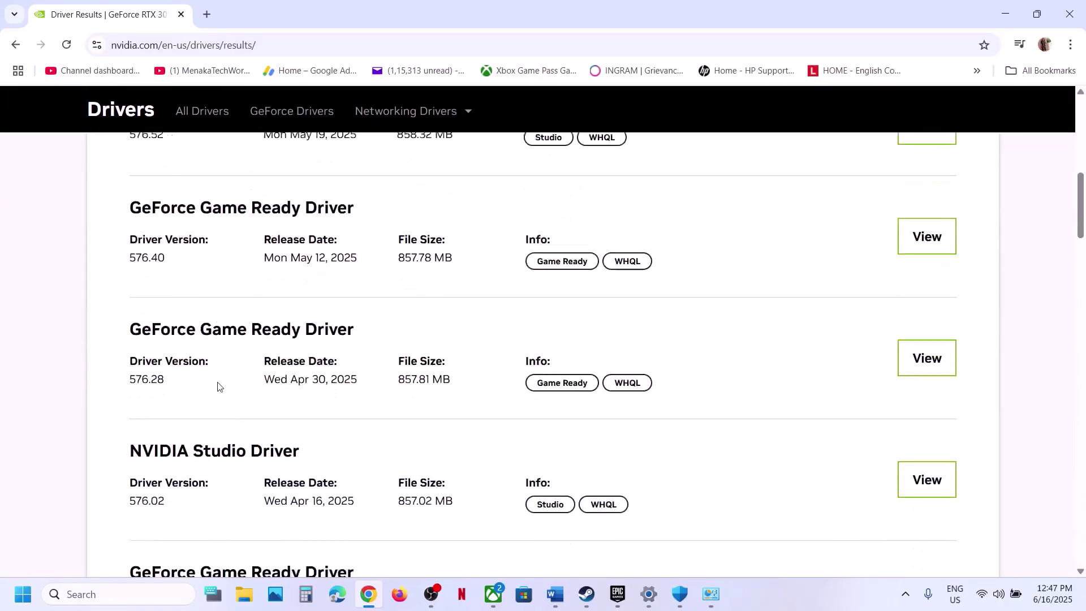
scroll(186, 385, up, 5)
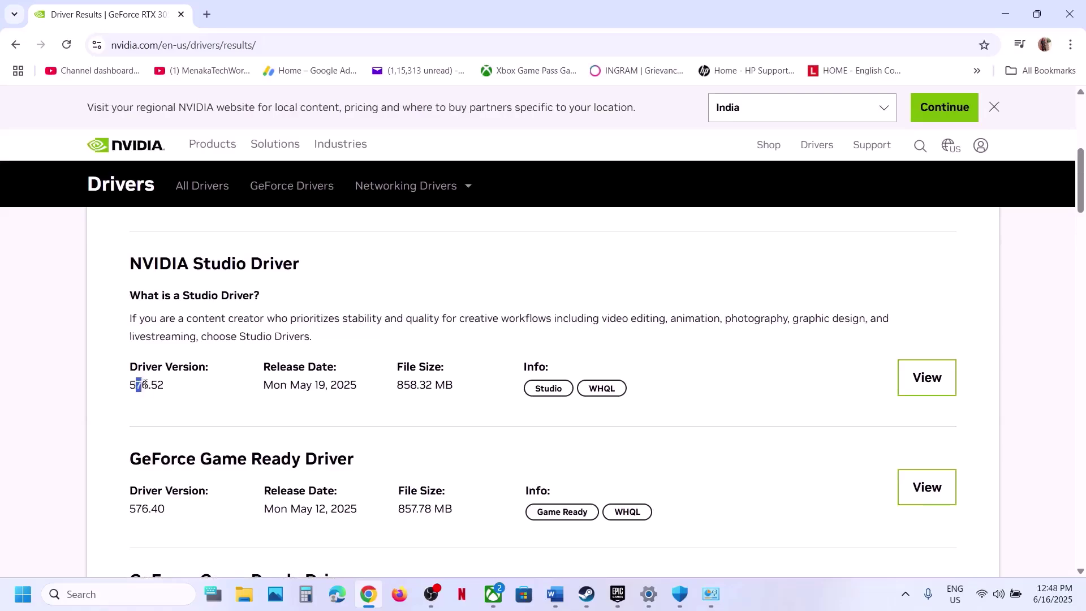
drag(145, 385, 165, 386)
scroll(170, 421, down, 3)
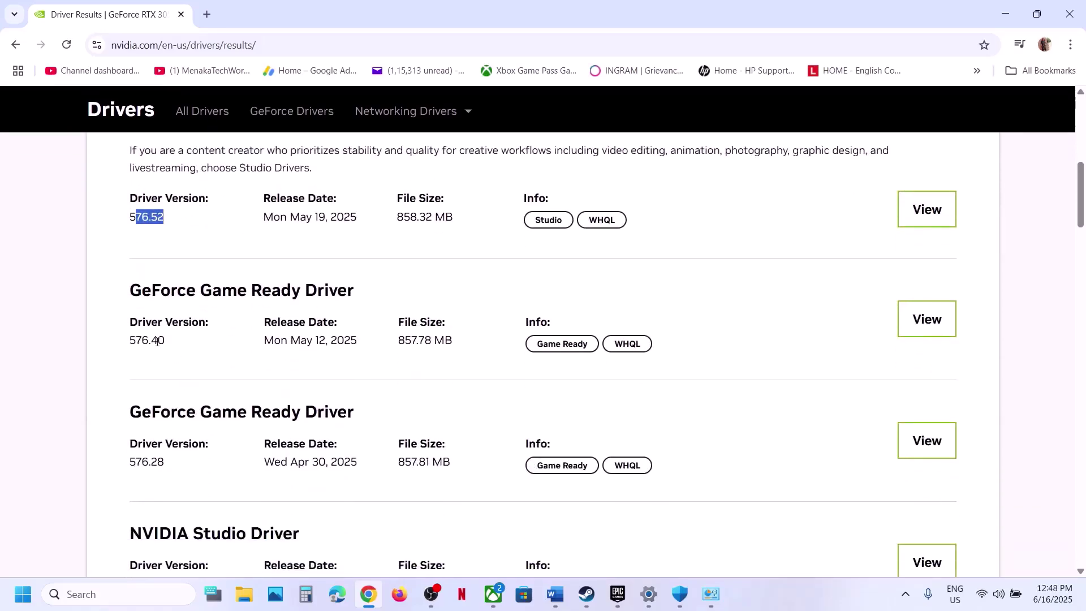
scroll(157, 341, up, 5)
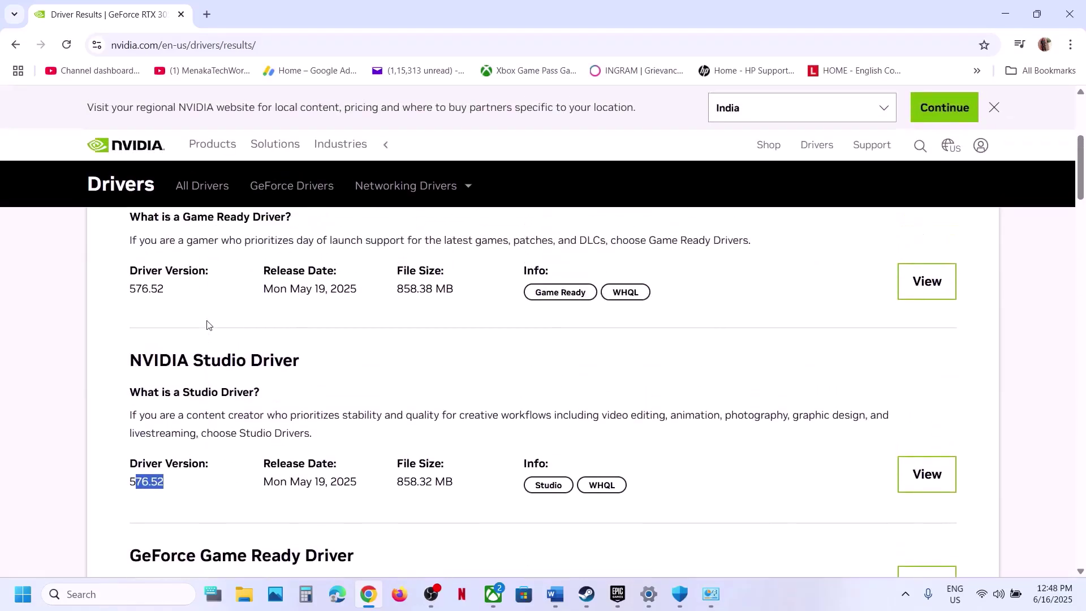
scroll(207, 324, up, 2)
scroll(181, 334, up, 1)
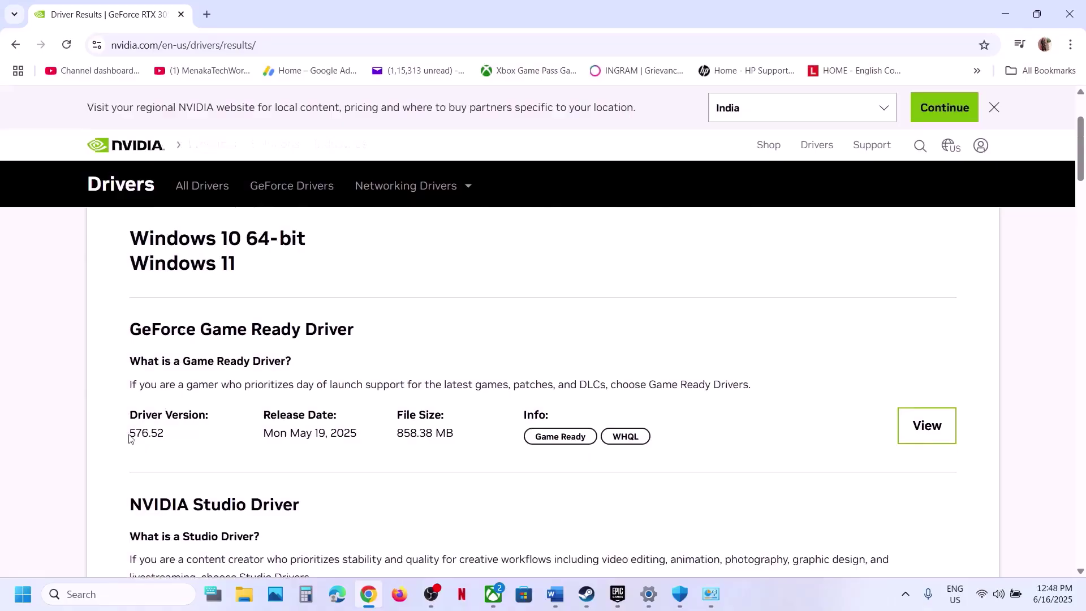
Highlight driver versions 576.52, 576.40 and 576.28 in the results list
triple_click(172, 439)
click(172, 439)
scroll(172, 440, down, 4)
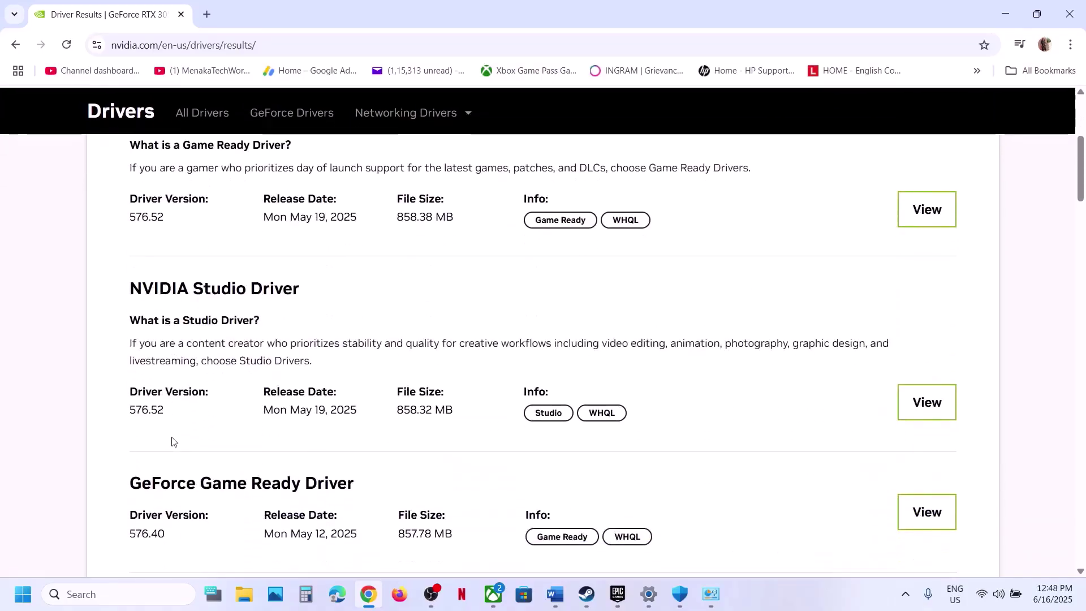
scroll(172, 440, down, 4)
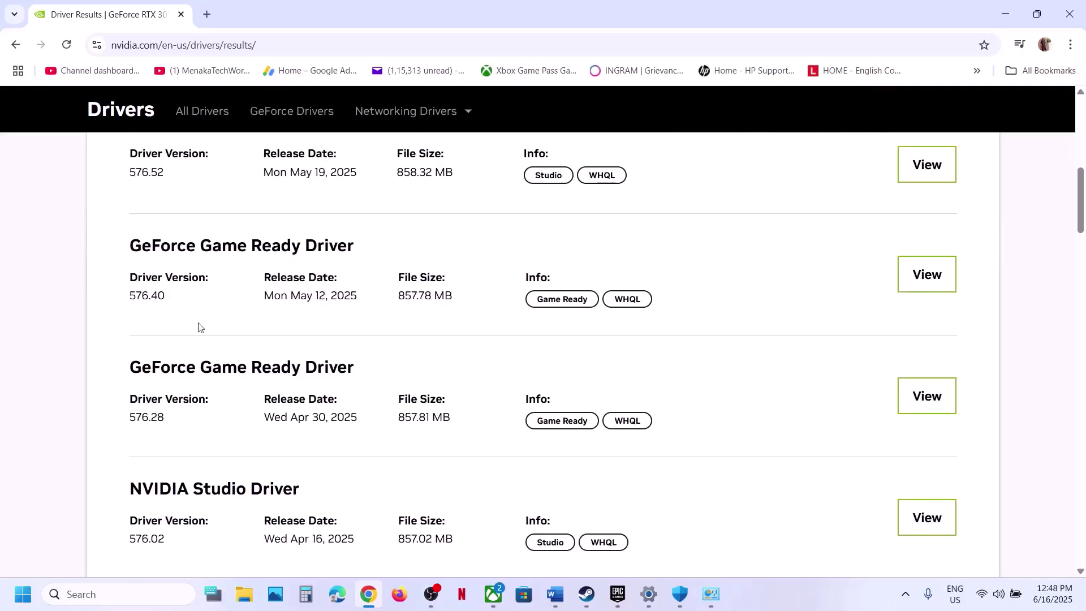
drag(131, 298, 193, 302)
drag(133, 422, 175, 422)
click(175, 422)
Scroll the Word document to the Step 4 heading about dedicated graphics
click(587, 594)
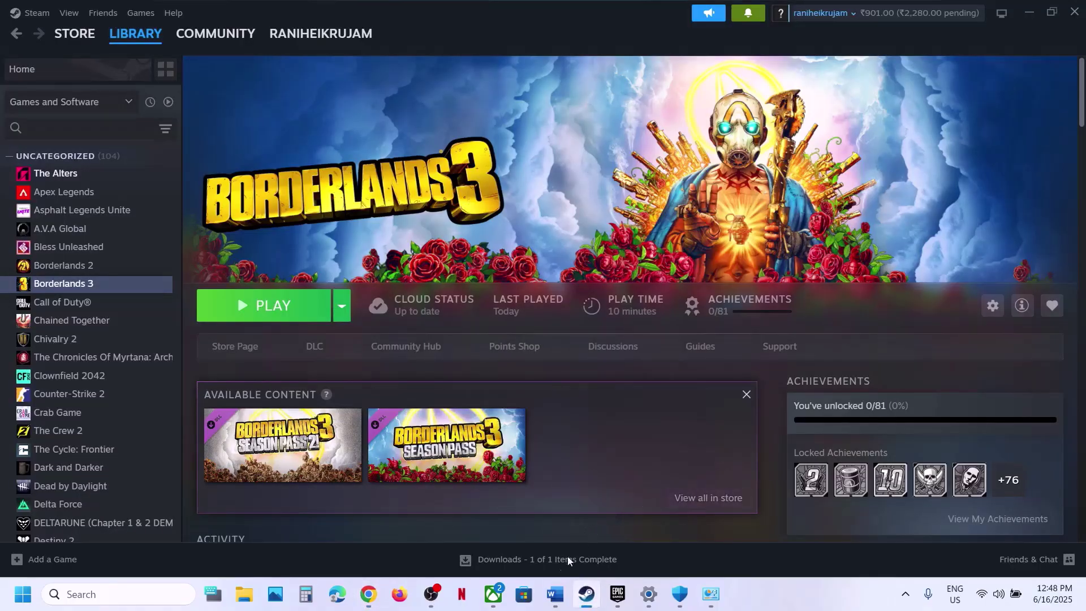
click(551, 600)
scroll(477, 411, down, 3)
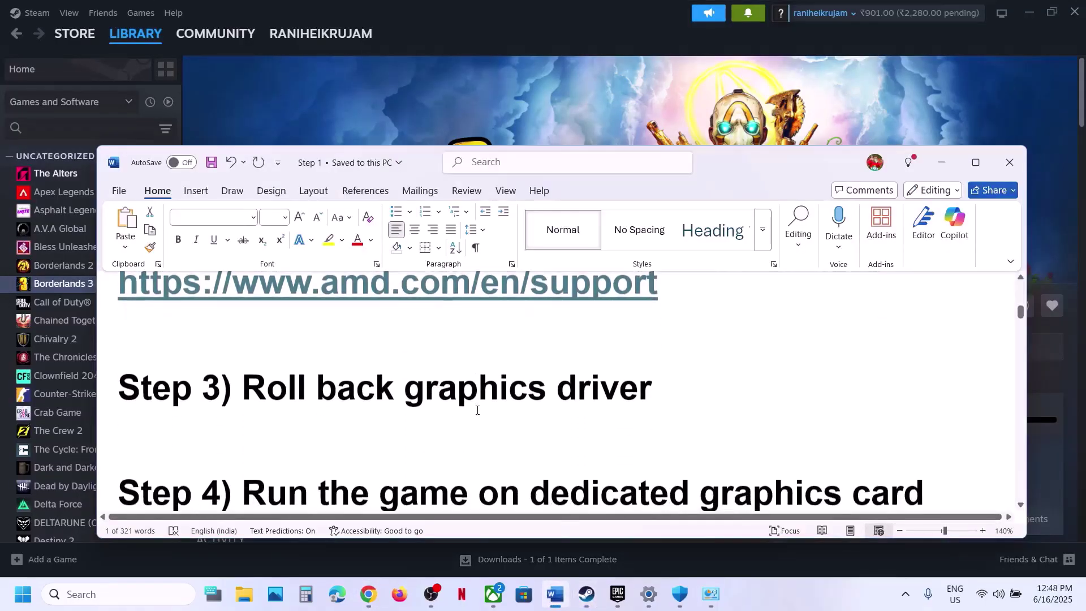
scroll(362, 412, down, 3)
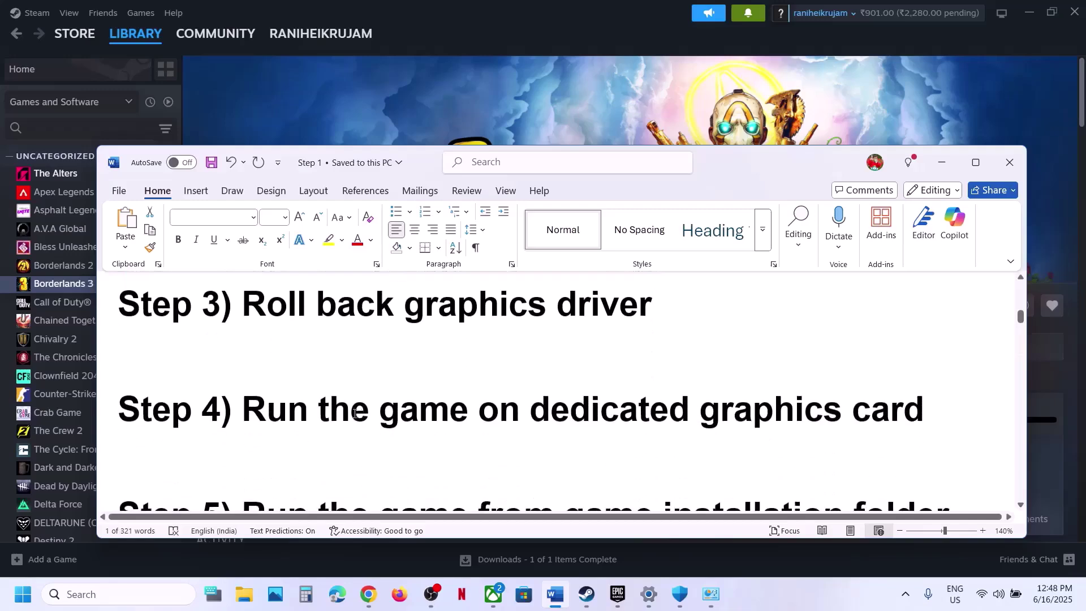
drag(290, 414, 778, 431)
click(778, 427)
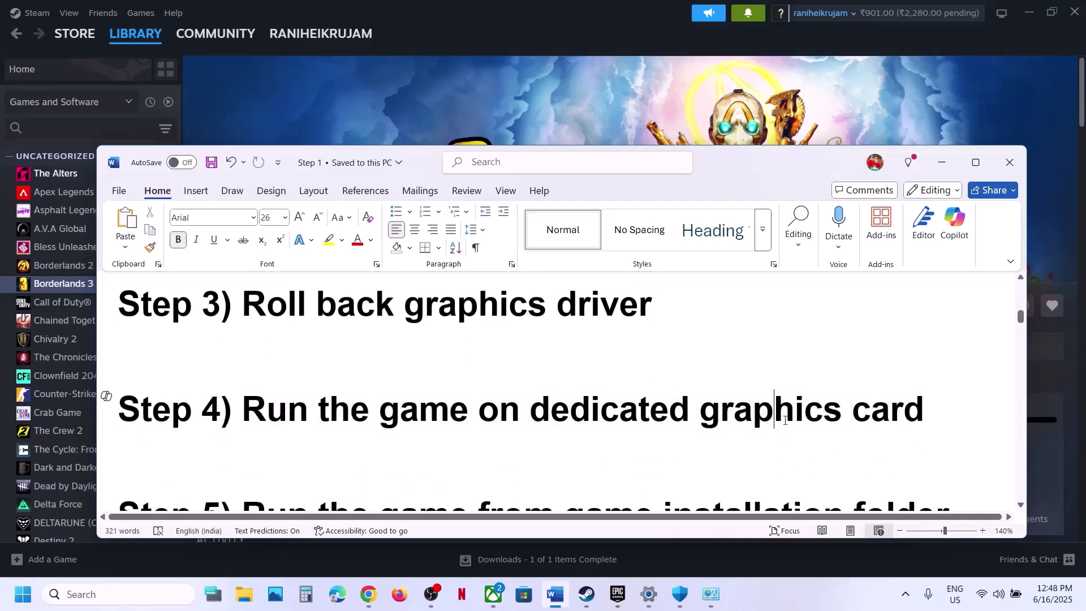
Copy the word 'graphics' from Step 4 into Windows search
double_click(785, 421)
key(ctrl+c)
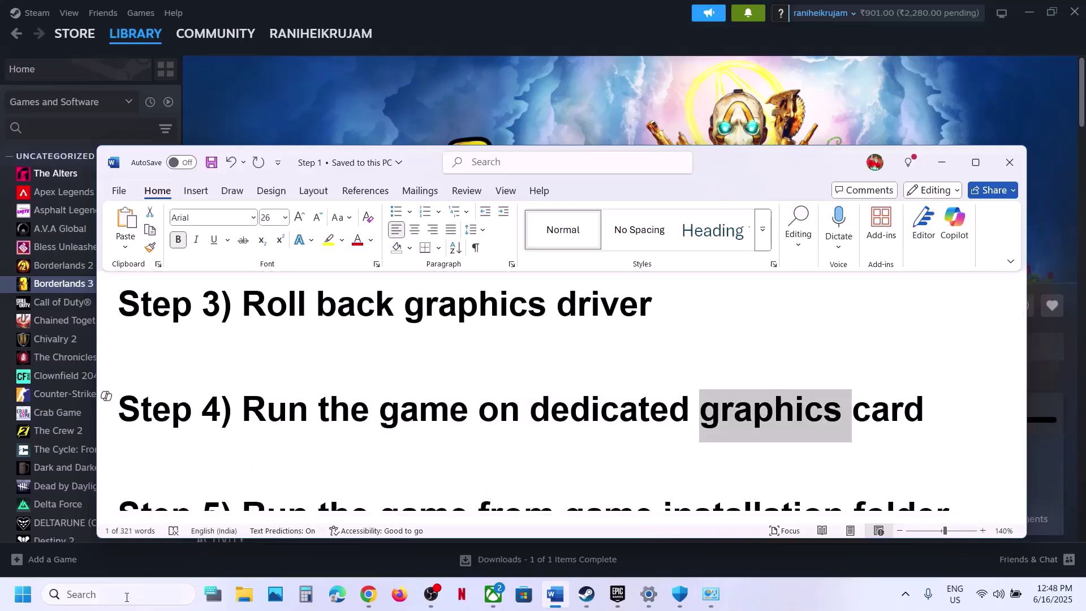
click(126, 595)
key(ctrl+v)
Add Borderlands3.exe from Borderlands 3\OakGame\Binaries\Win64 to the Graphics app list
click(215, 171)
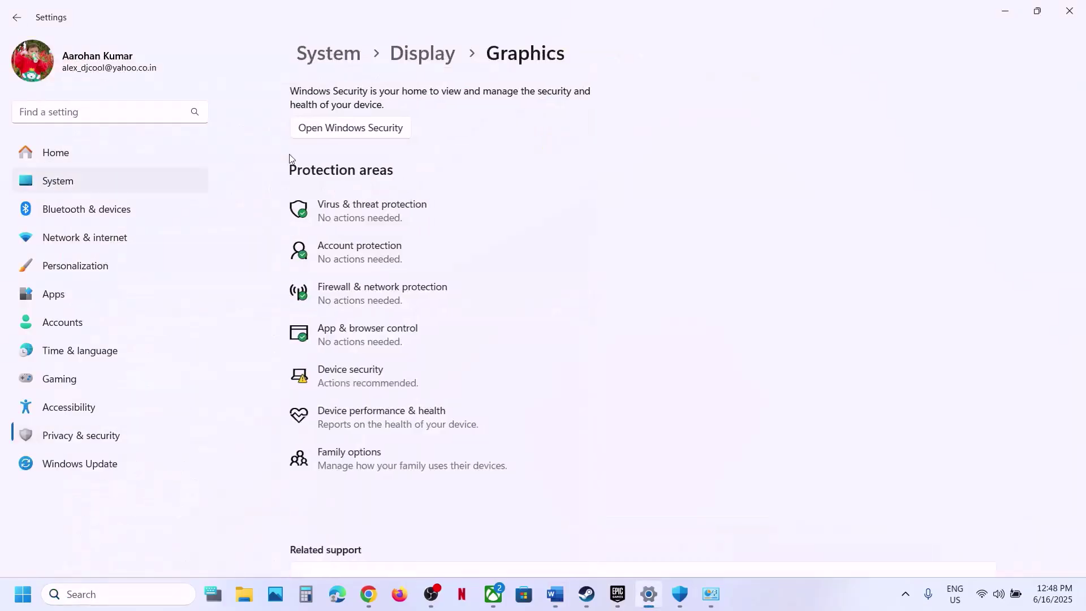
click(814, 390)
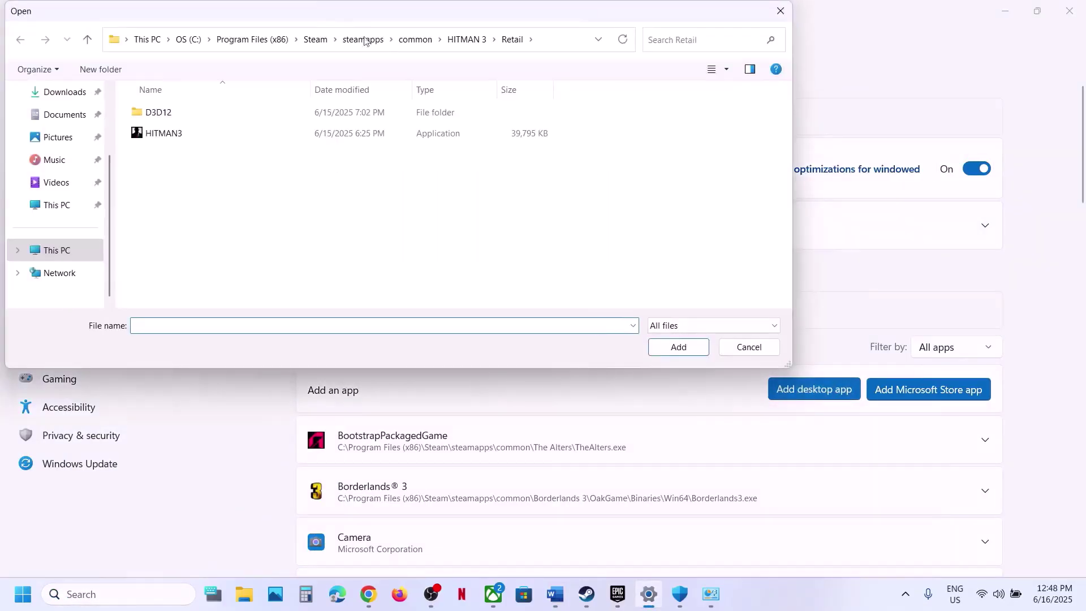
click(415, 39)
double_click(218, 114)
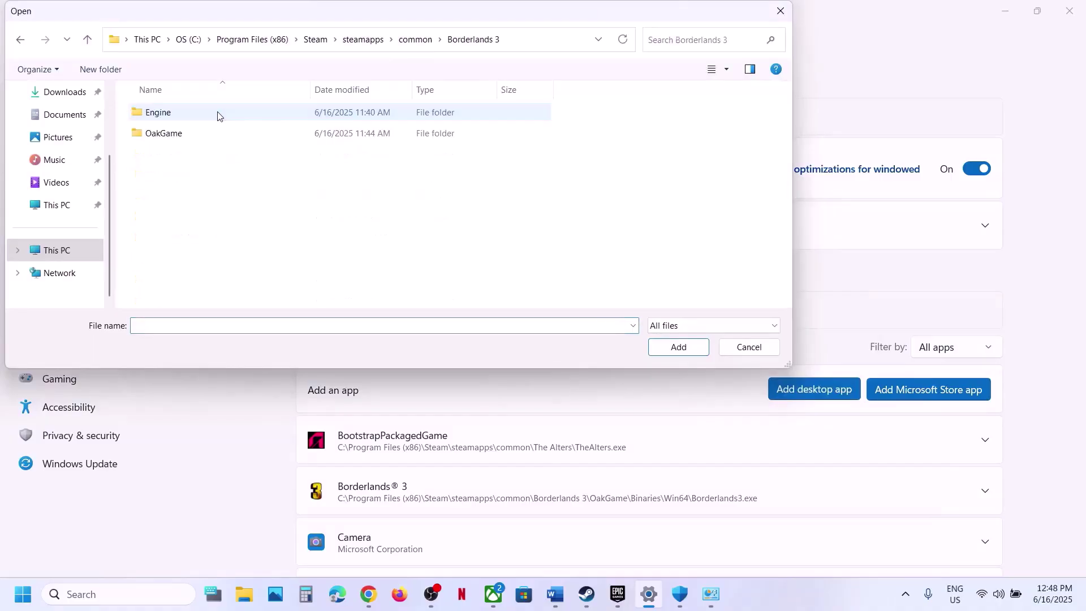
double_click(176, 133)
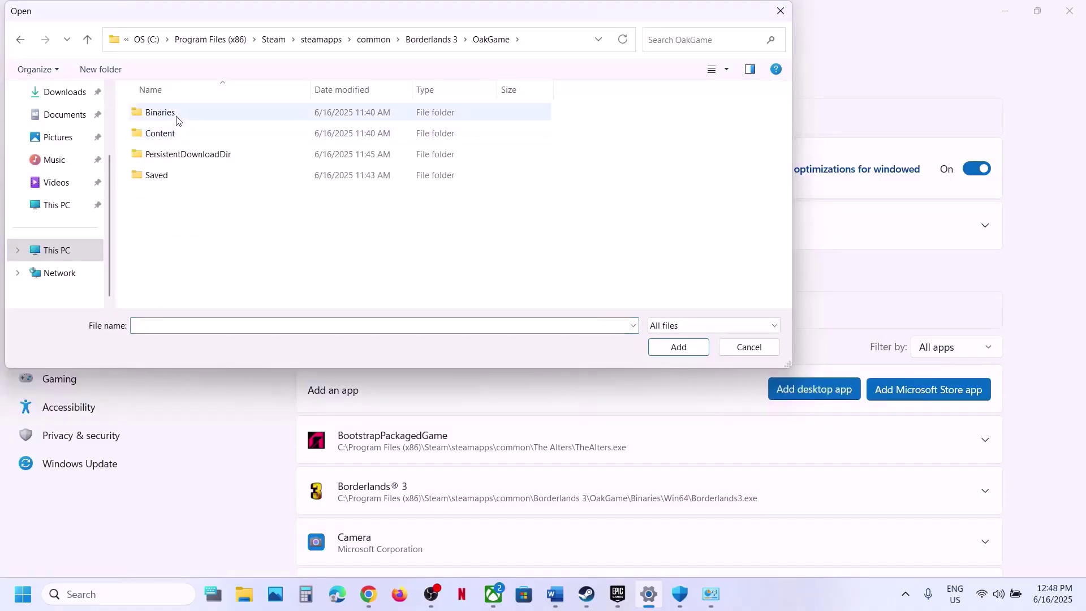
double_click(176, 115)
double_click(180, 134)
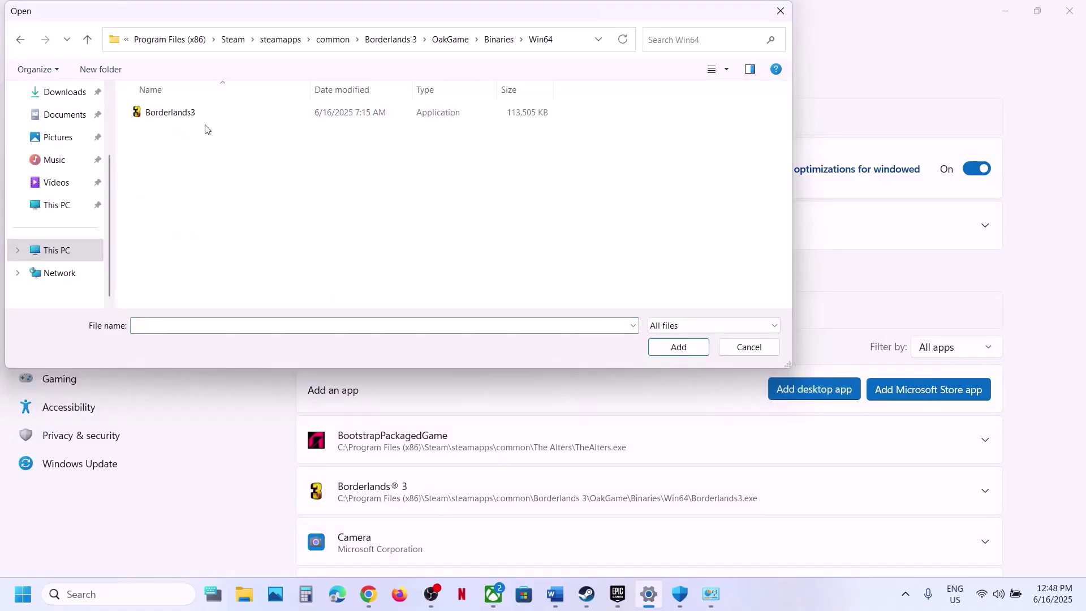
click(224, 118)
click(663, 352)
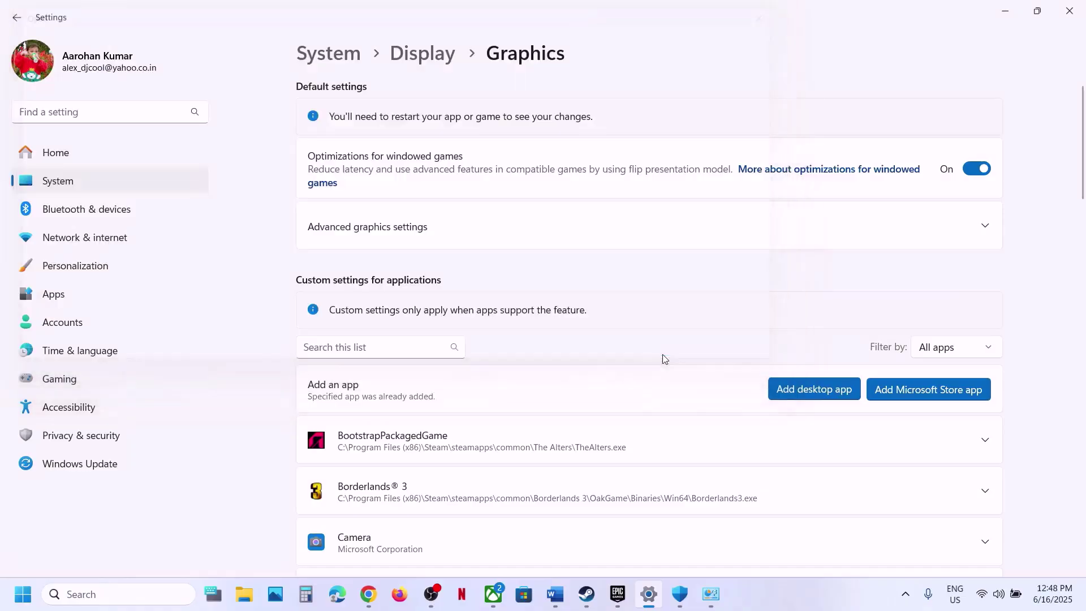
Set Borderlands® 3's GPU preference to High Performance (NVIDIA GeForce RTX 3050 Laptop GPU)
scroll(578, 361, down, 3)
click(456, 320)
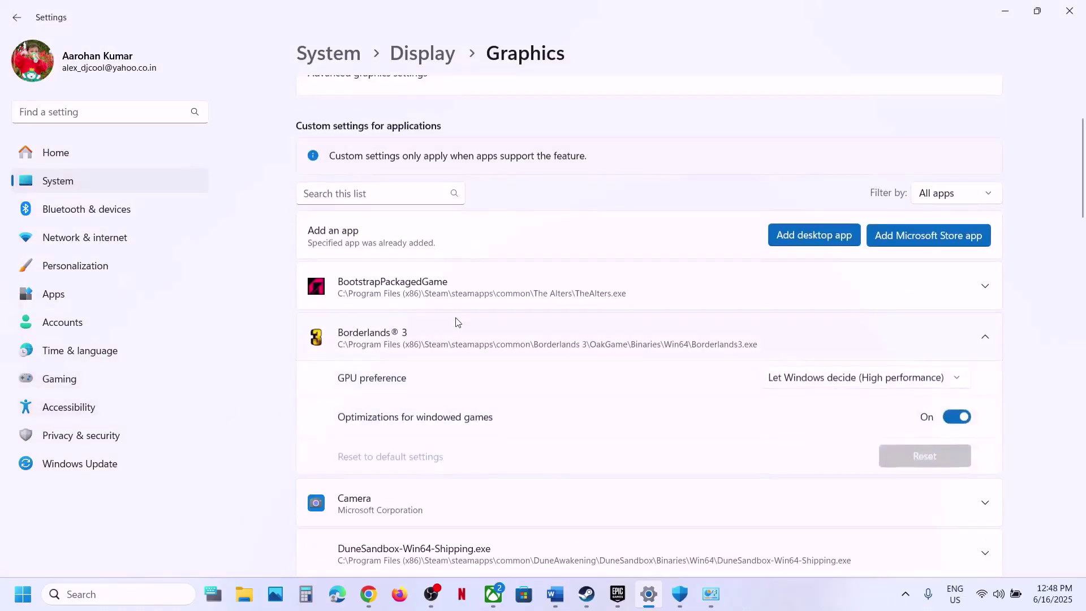
click(805, 389)
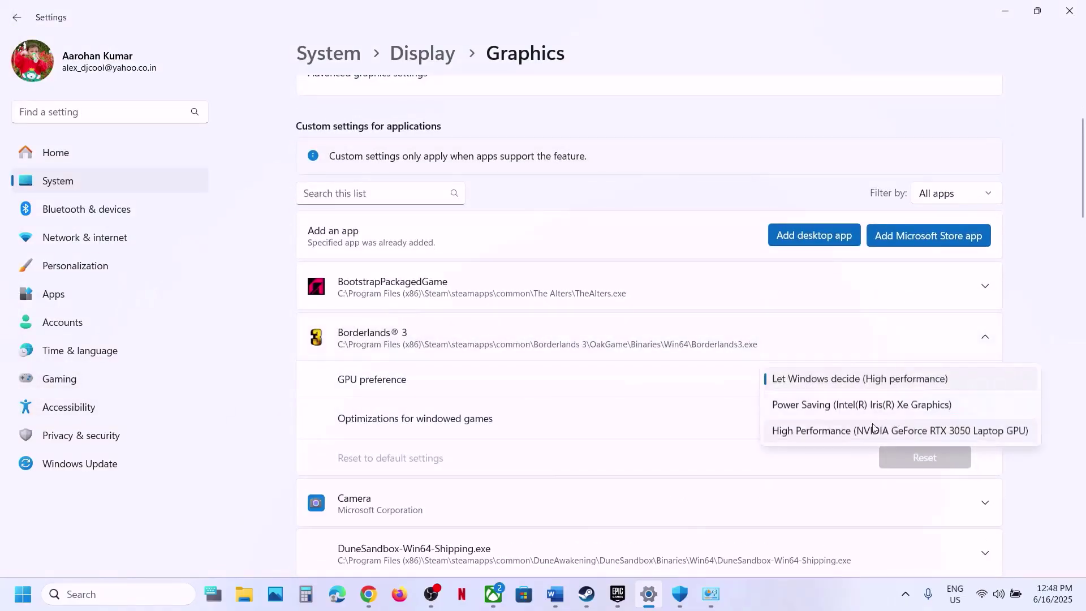
click(846, 432)
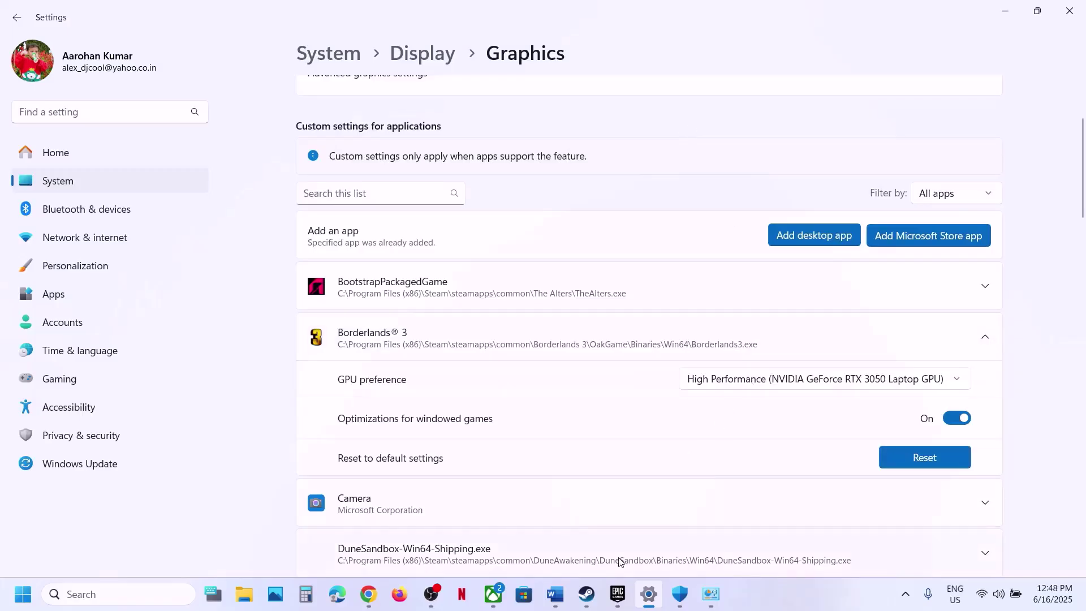
click(820, 236)
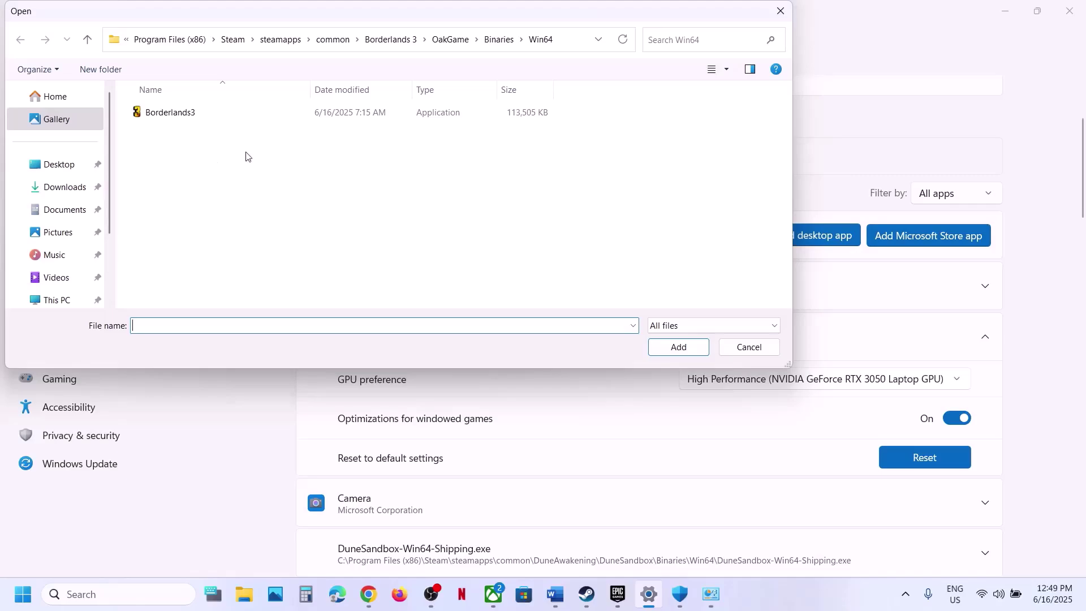
Cancel the file dialog and view Borderlands 3's store page in the Xbox app
click(780, 11)
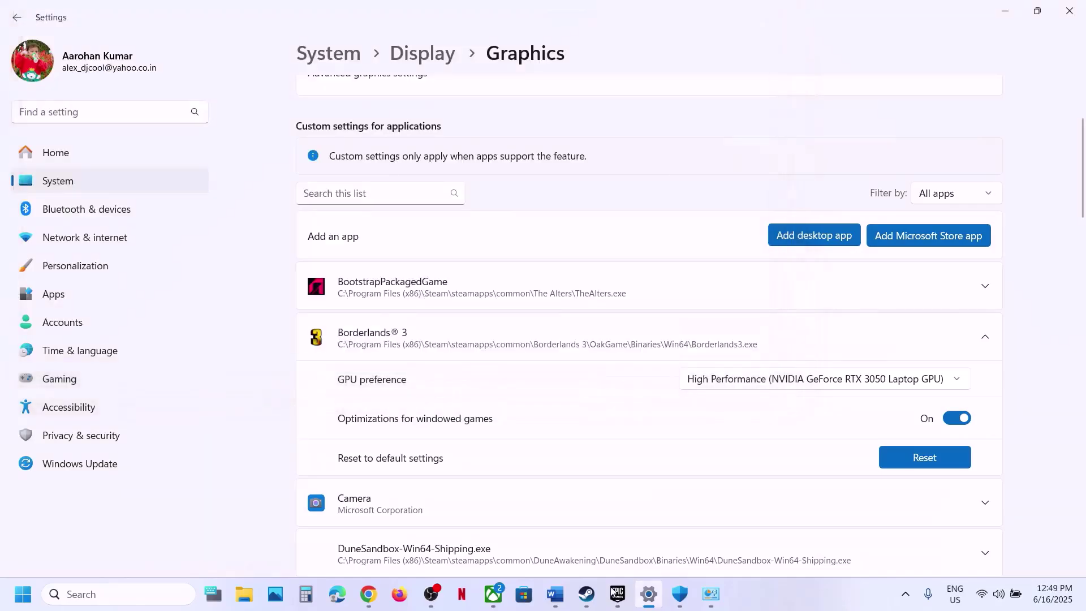
click(493, 594)
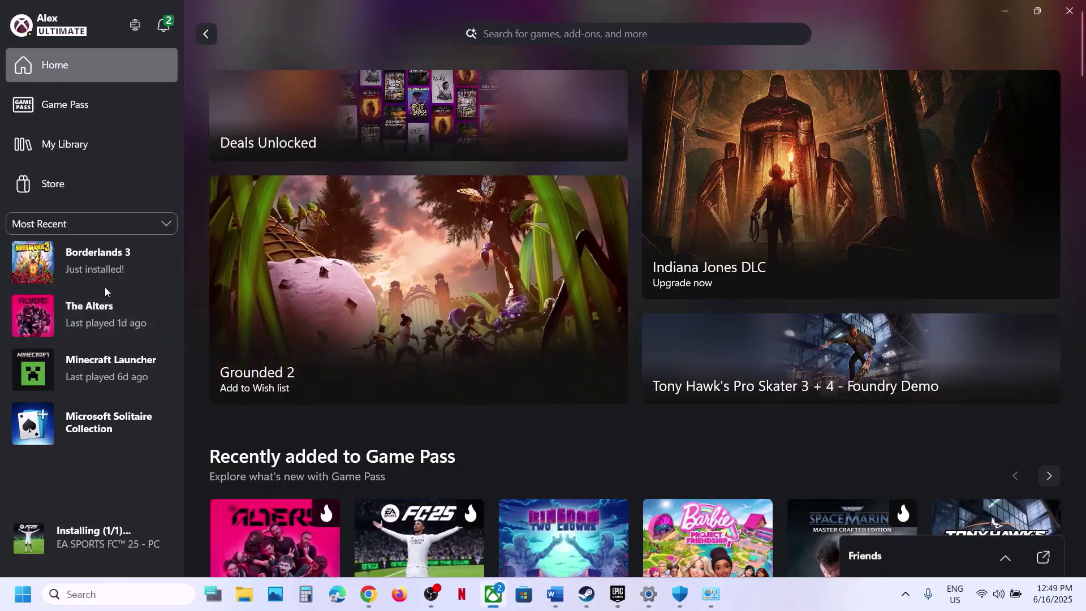
click(96, 270)
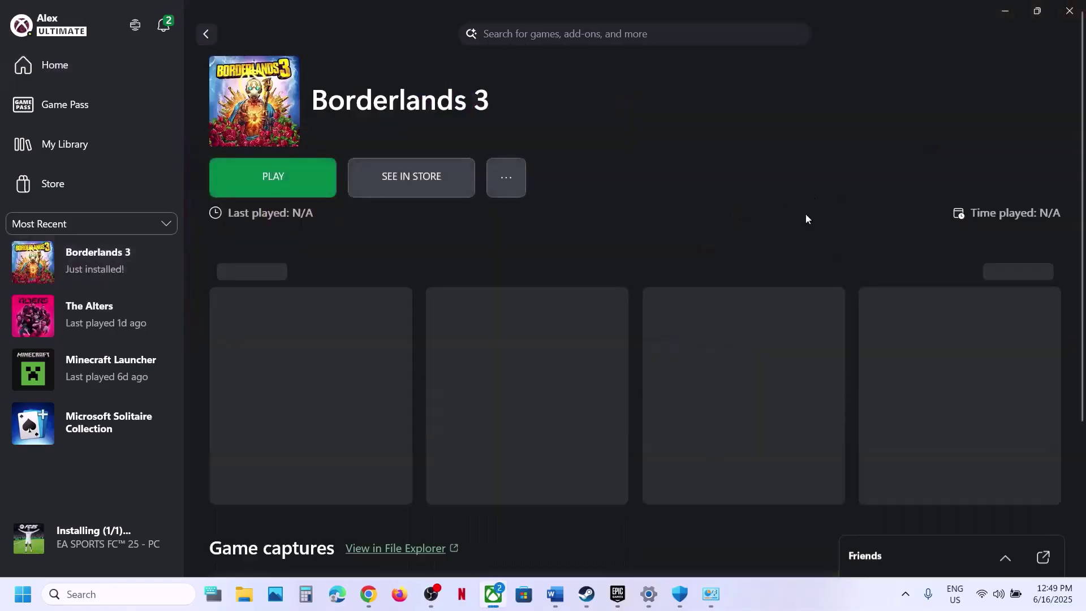
click(394, 183)
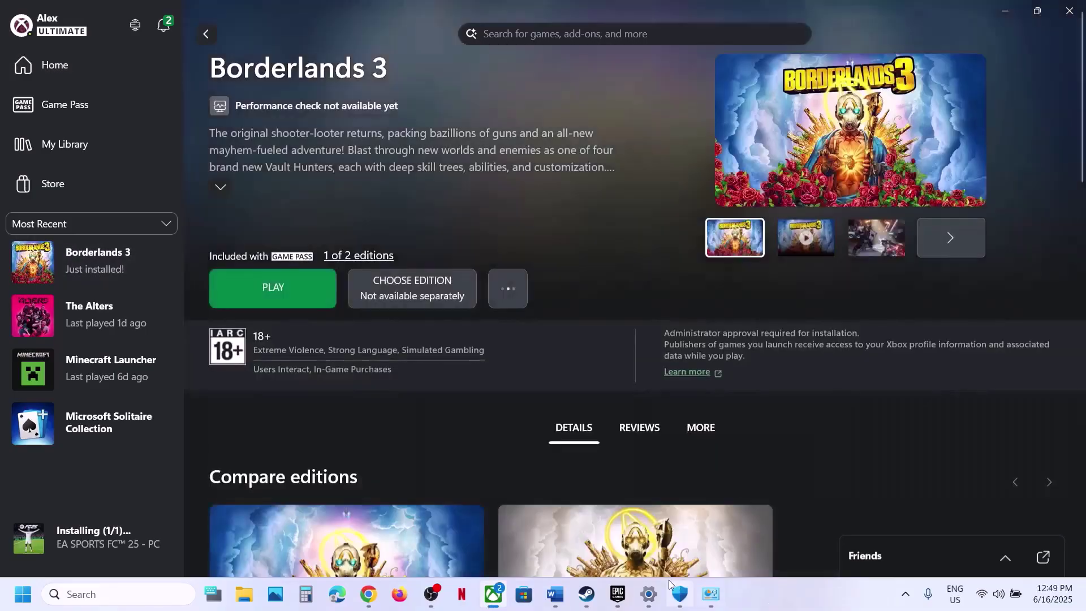
Add store app Borderlands 3 Windows PC with High Performance NVIDIA GPU, then close Settings
click(649, 595)
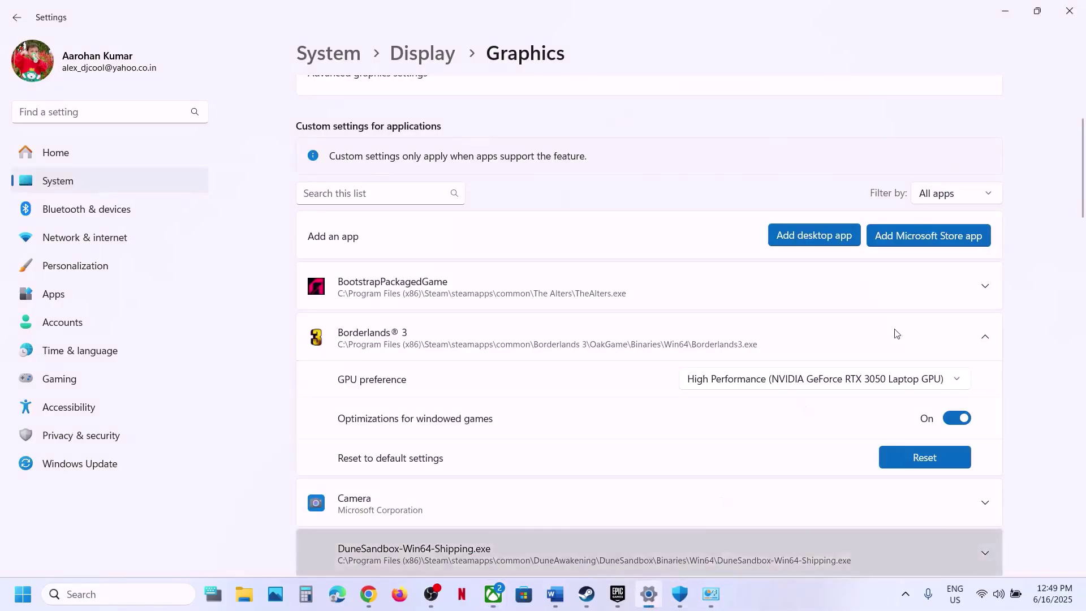
click(940, 247)
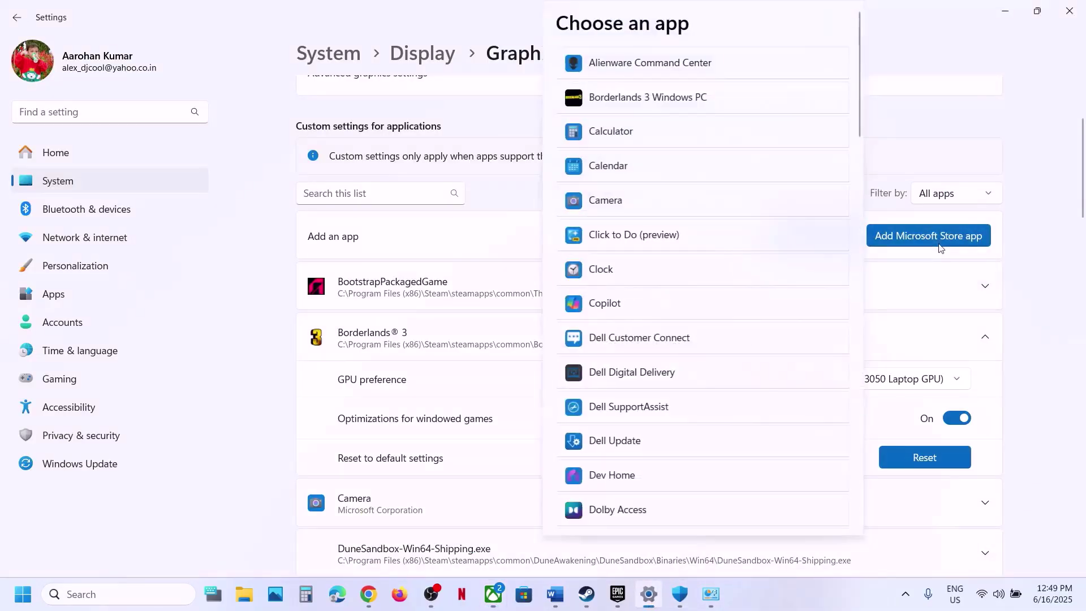
click(676, 101)
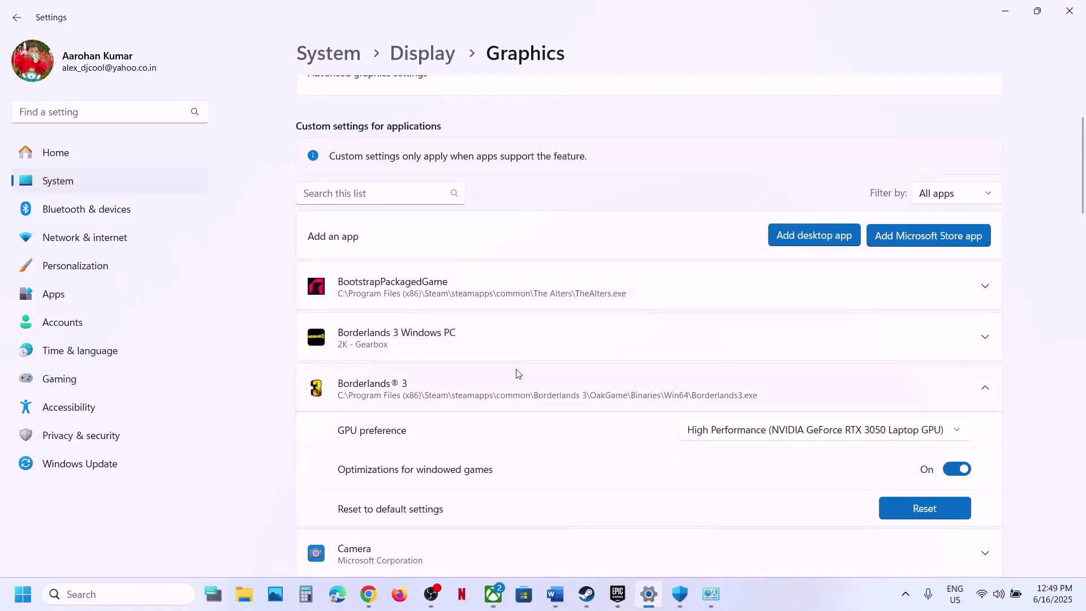
click(483, 354)
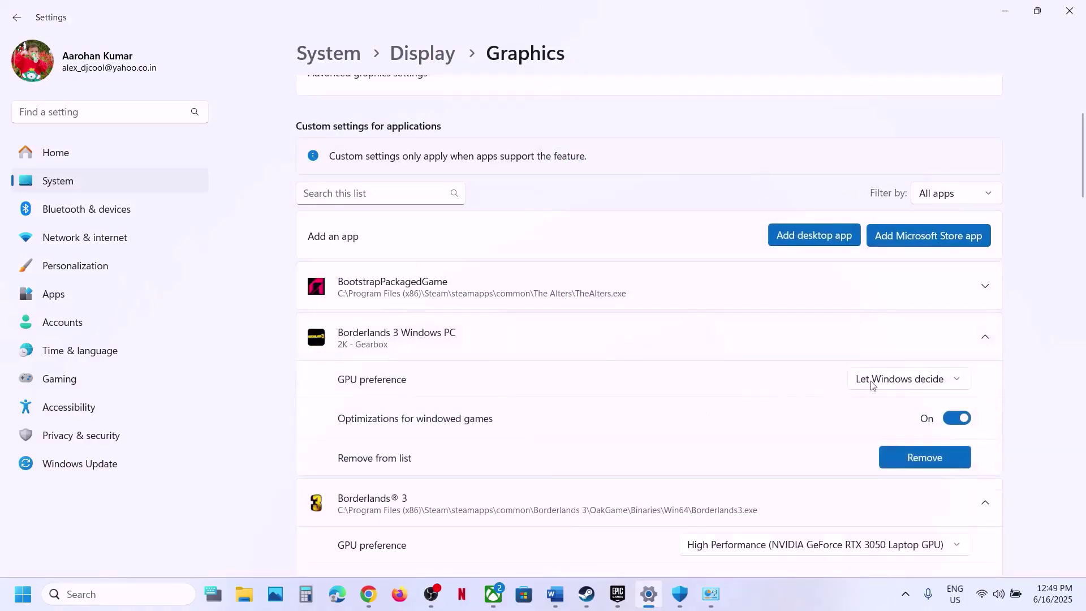
click(871, 384)
click(907, 435)
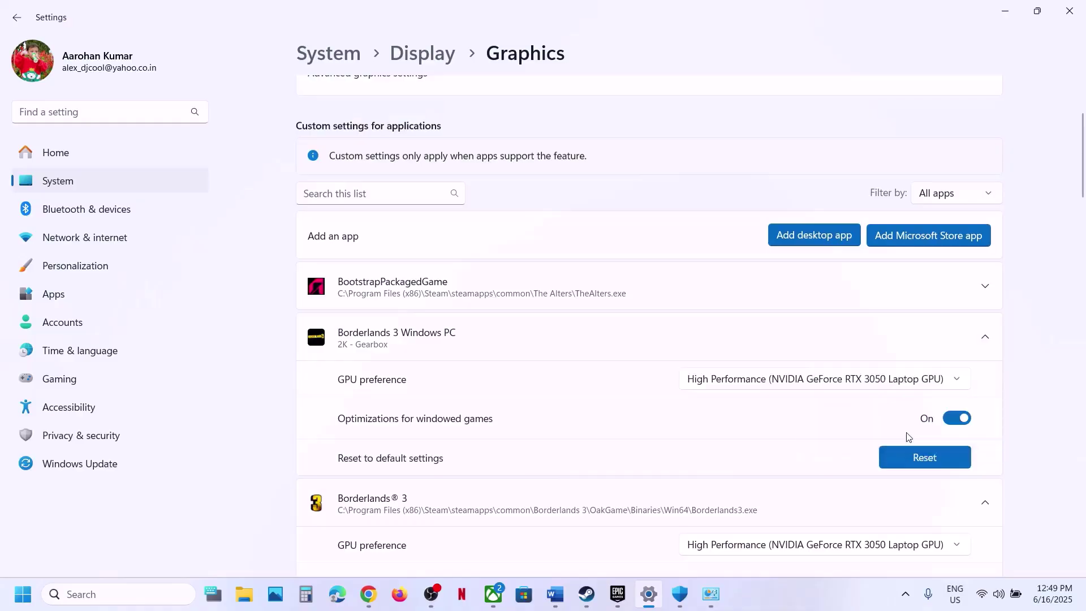
click(1069, 11)
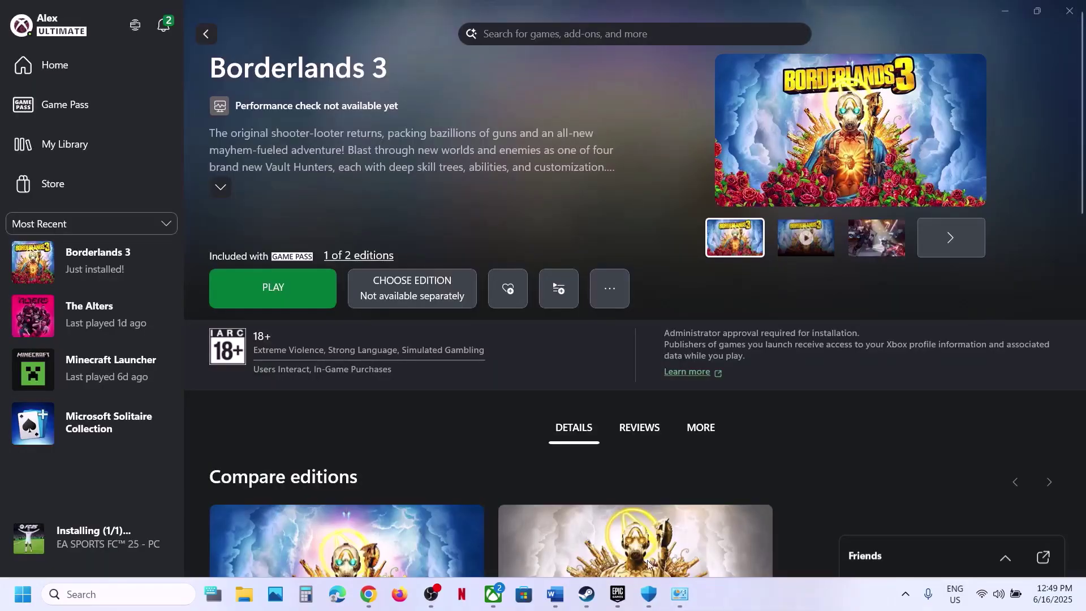
Read Word's Step 5 on running from the install folder as administrator, then return to Steam
click(556, 594)
scroll(457, 383, down, 2)
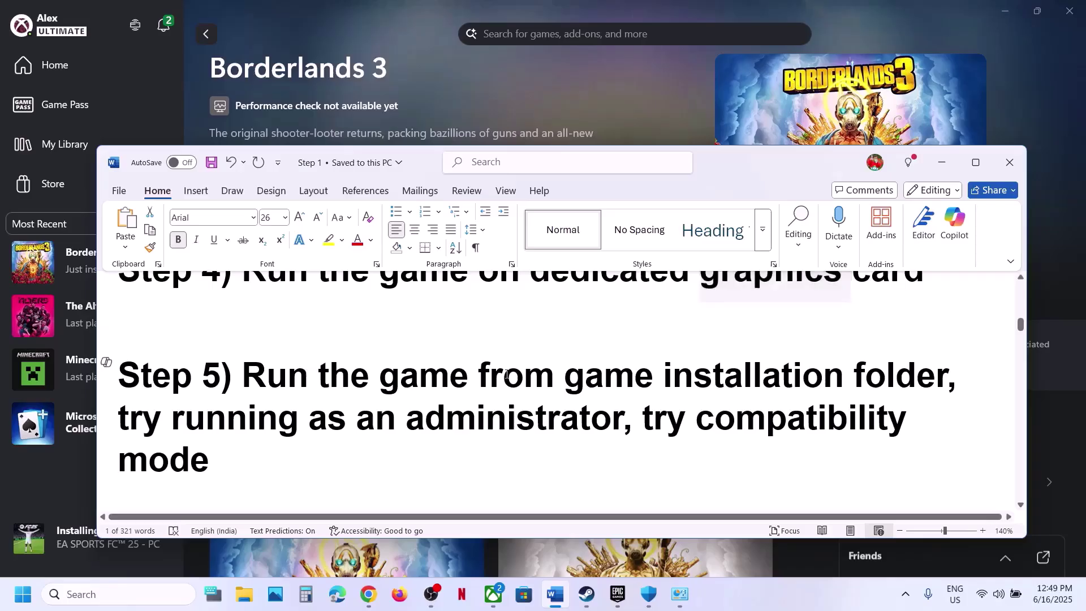
drag(243, 374, 916, 422)
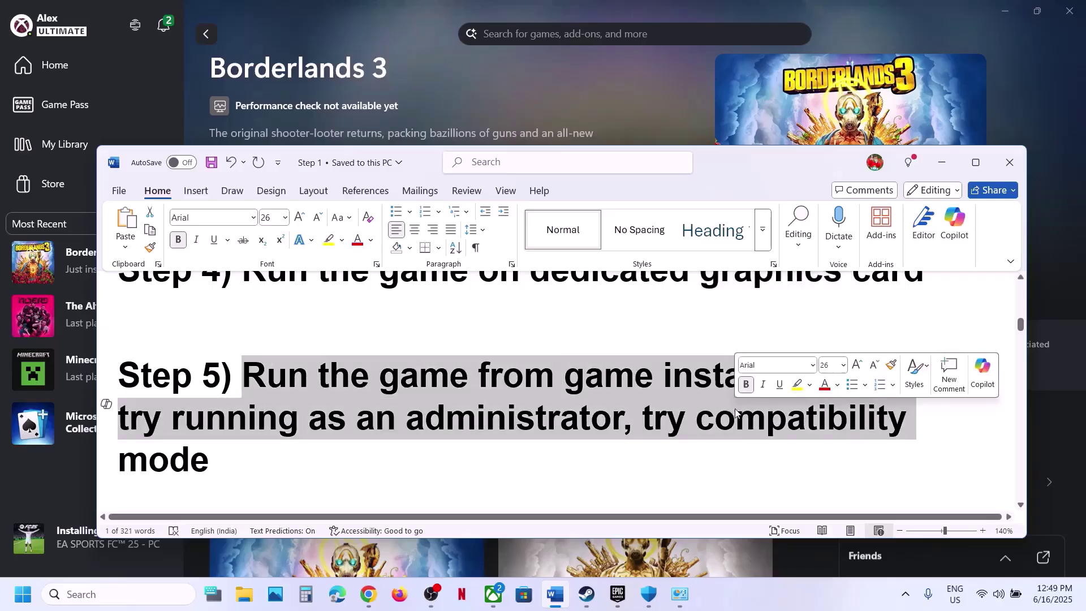
click(587, 595)
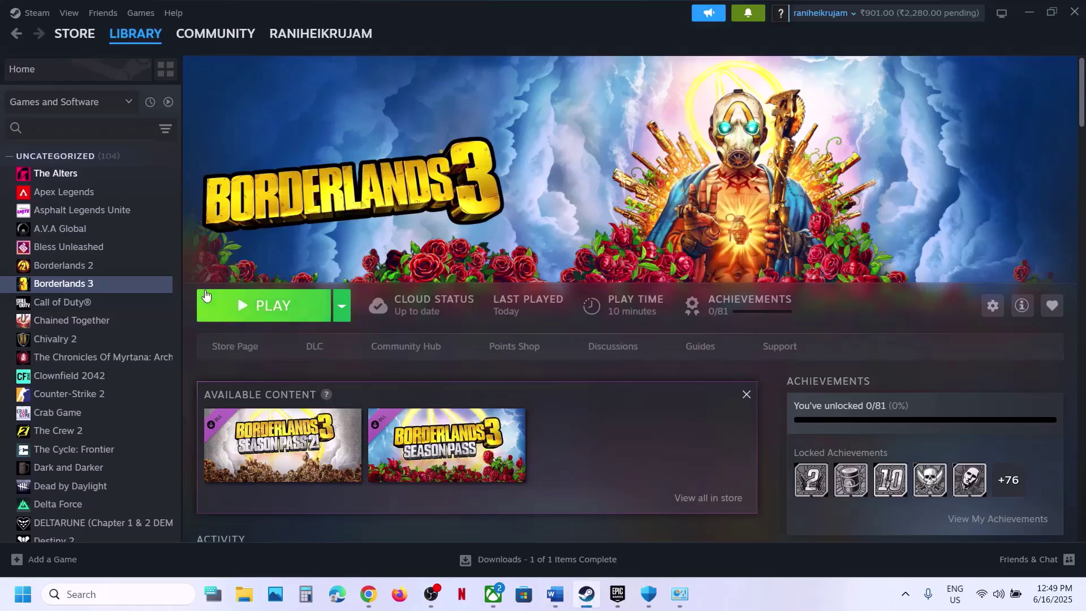
Browse Steam's Borderlands 3 local files to OakGame\Binaries\Win64 and select Borderlands3
right_click(83, 287)
mouse_move(118, 368)
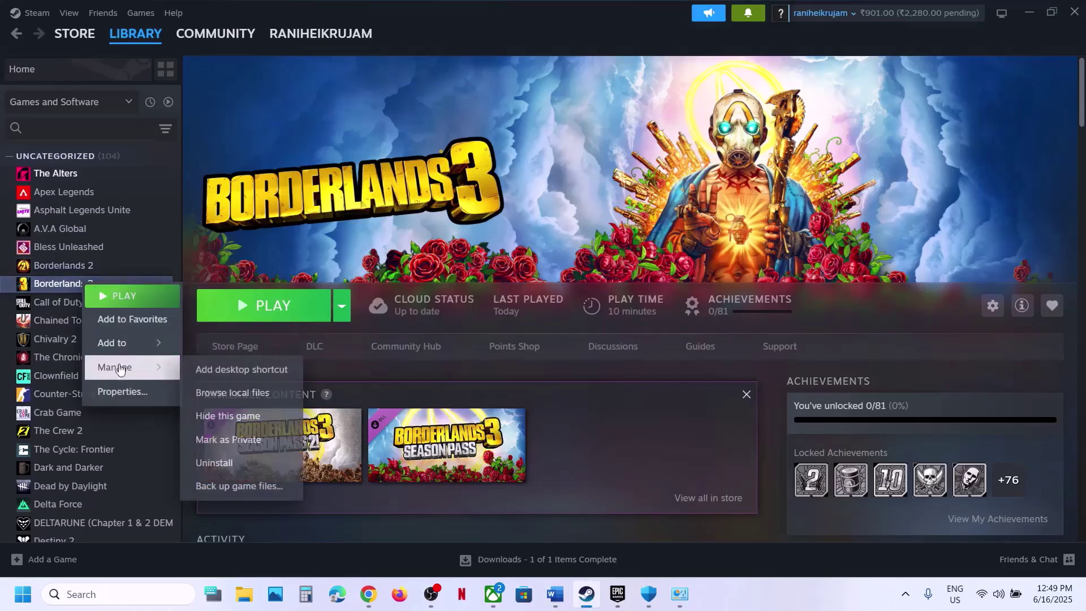
click(250, 394)
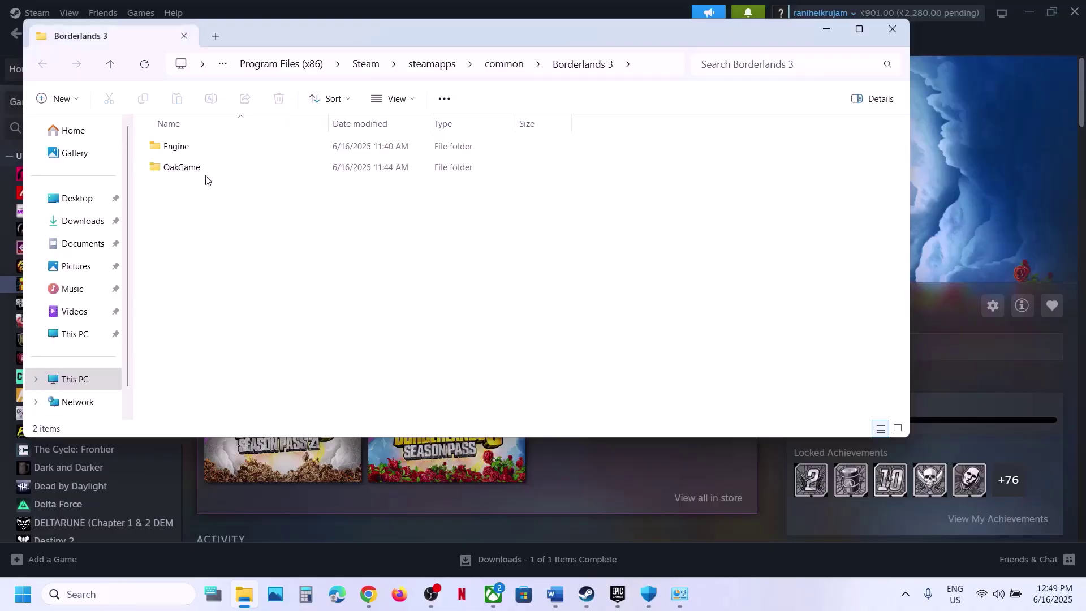
double_click(204, 169)
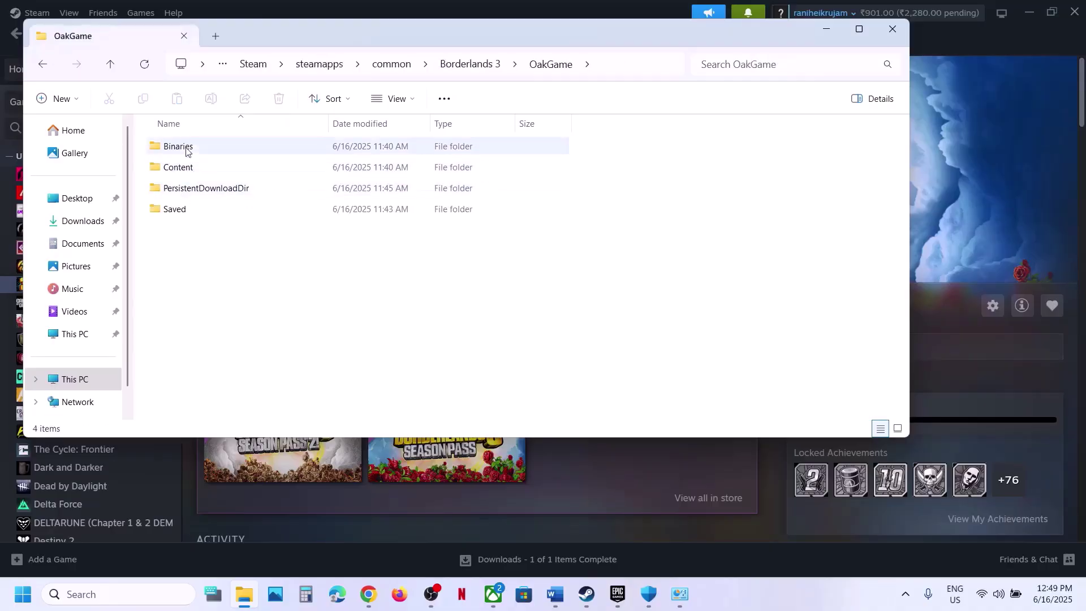
double_click(186, 149)
double_click(191, 167)
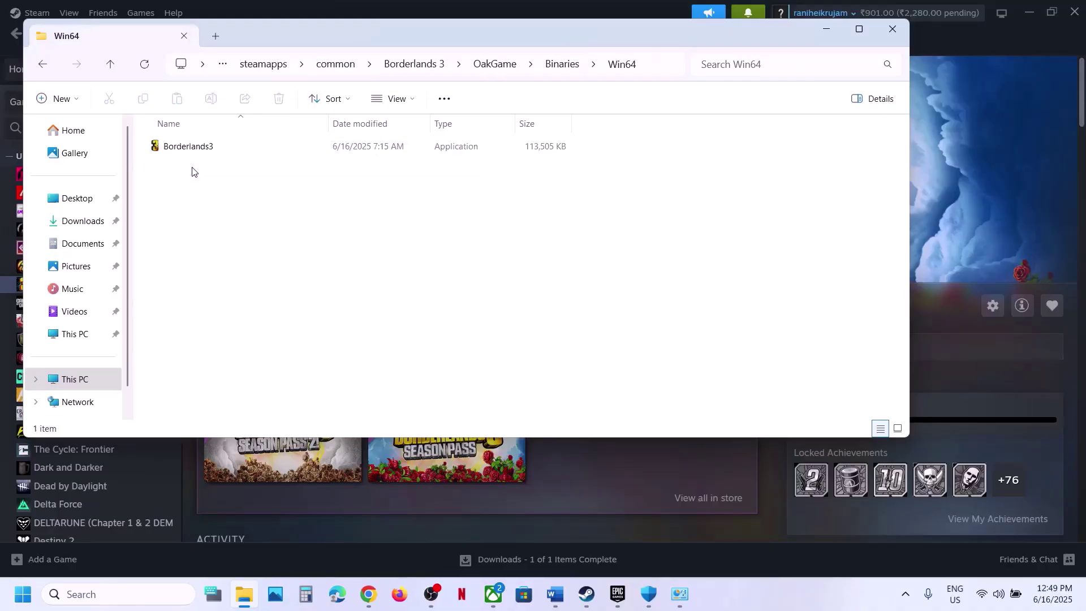
click(212, 151)
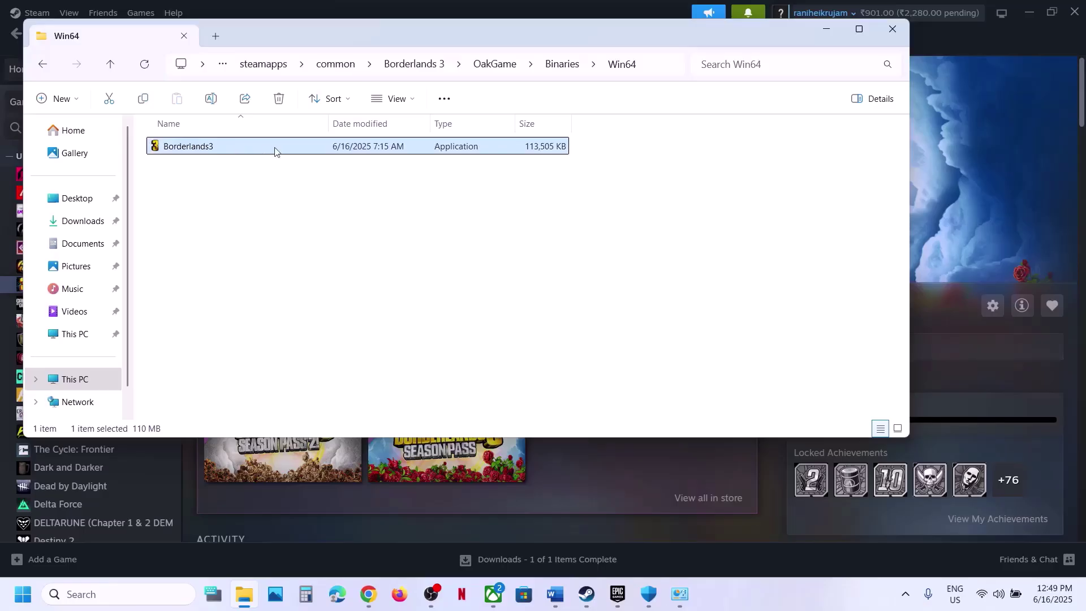
Set Borderlands3 to run as administrator in its Compatibility properties
right_click(252, 148)
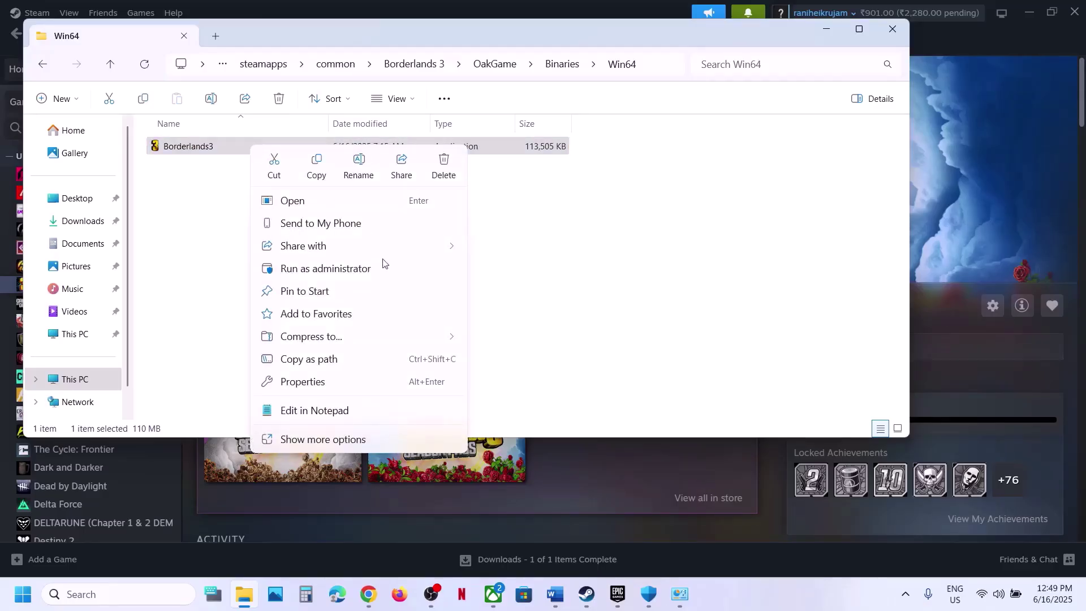
click(294, 382)
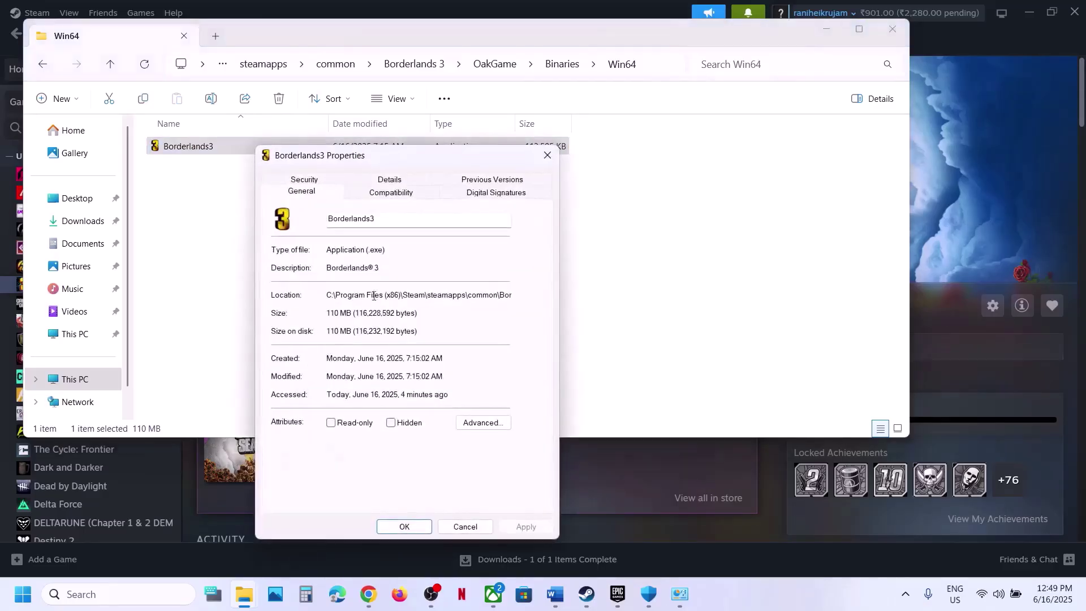
click(390, 195)
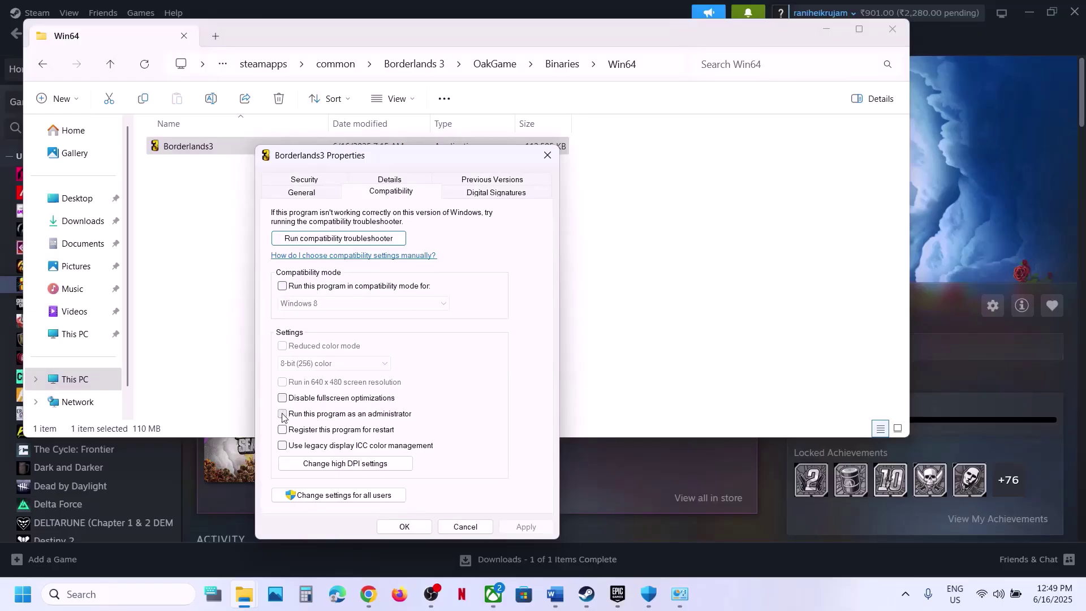
click(517, 526)
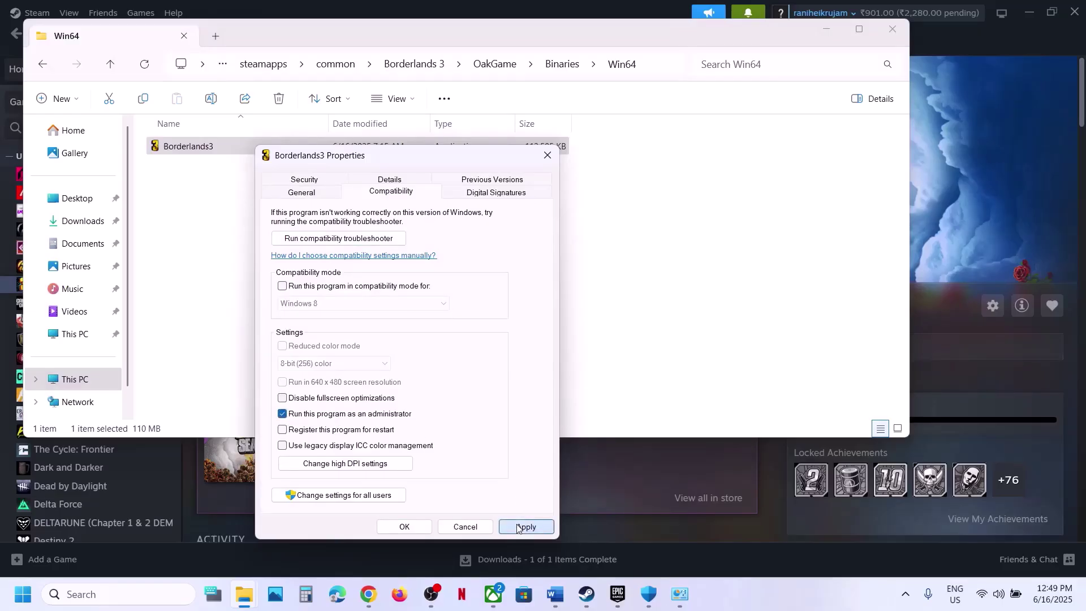
click(400, 524)
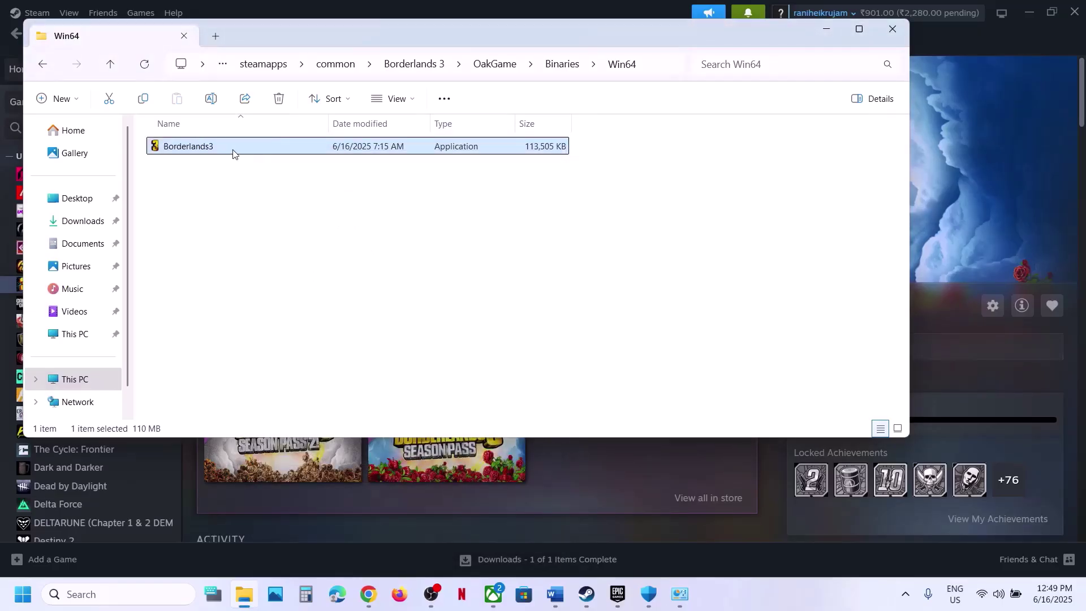
Enable Windows 7 compatibility mode and disable fullscreen optimizations for Borderlands3, then apply
right_click(233, 153)
click(304, 389)
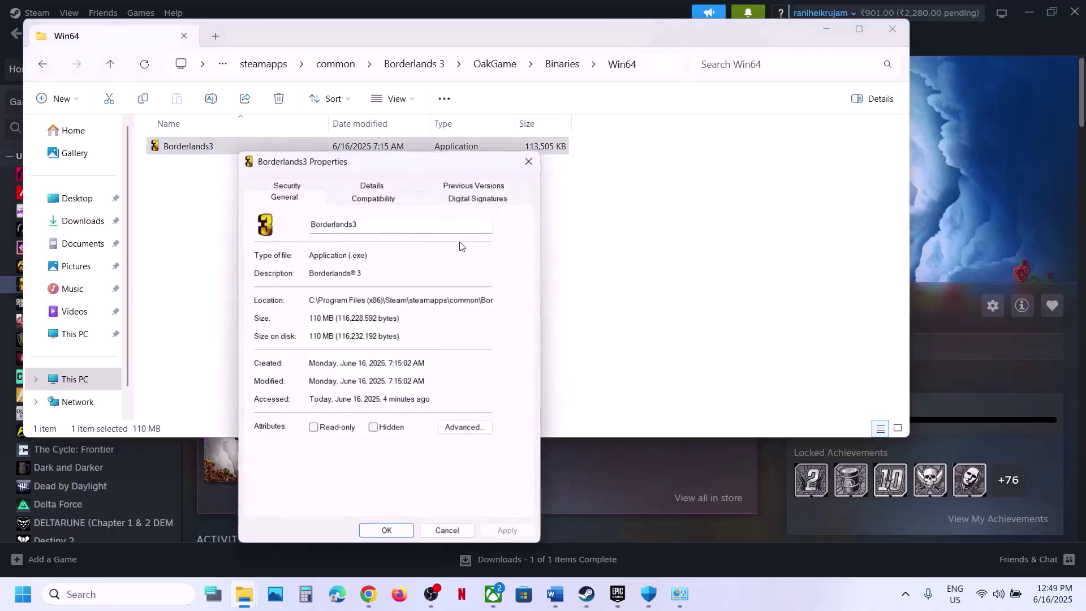
click(374, 198)
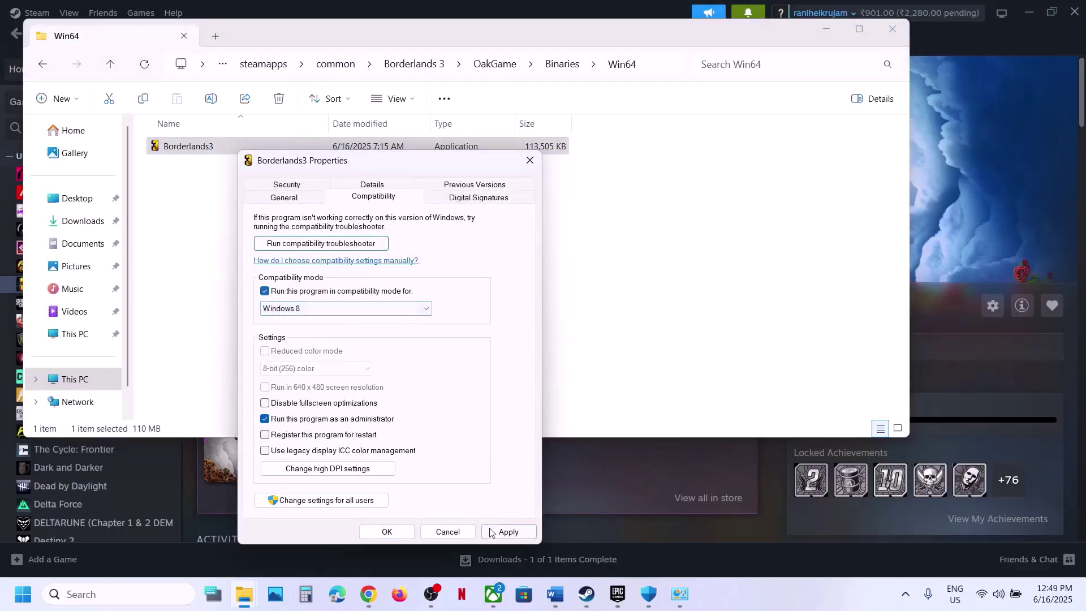
click(508, 531)
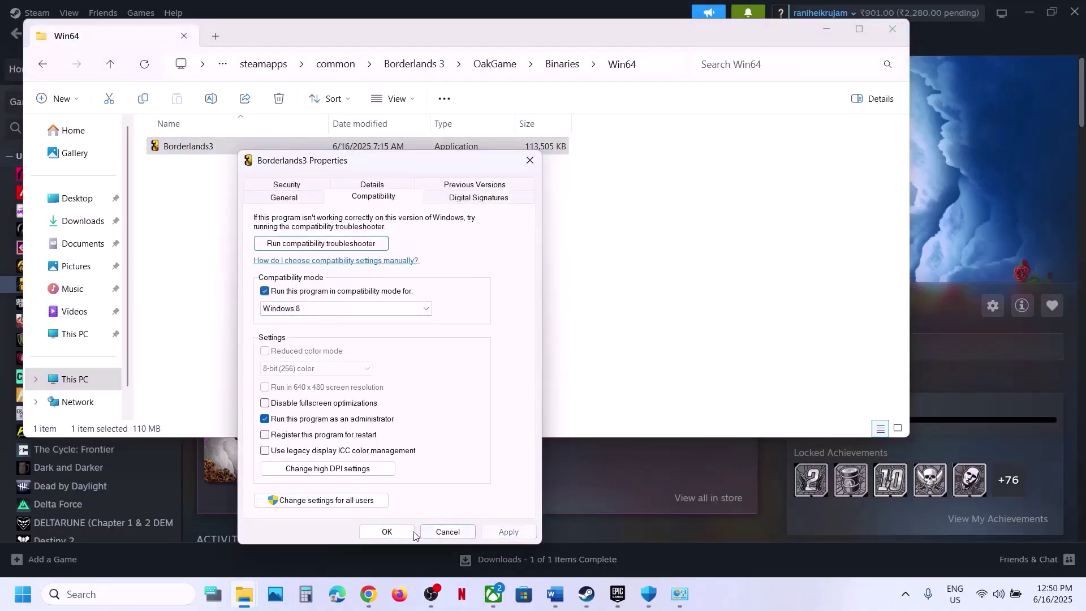
click(347, 310)
click(322, 349)
click(508, 531)
click(291, 404)
click(507, 532)
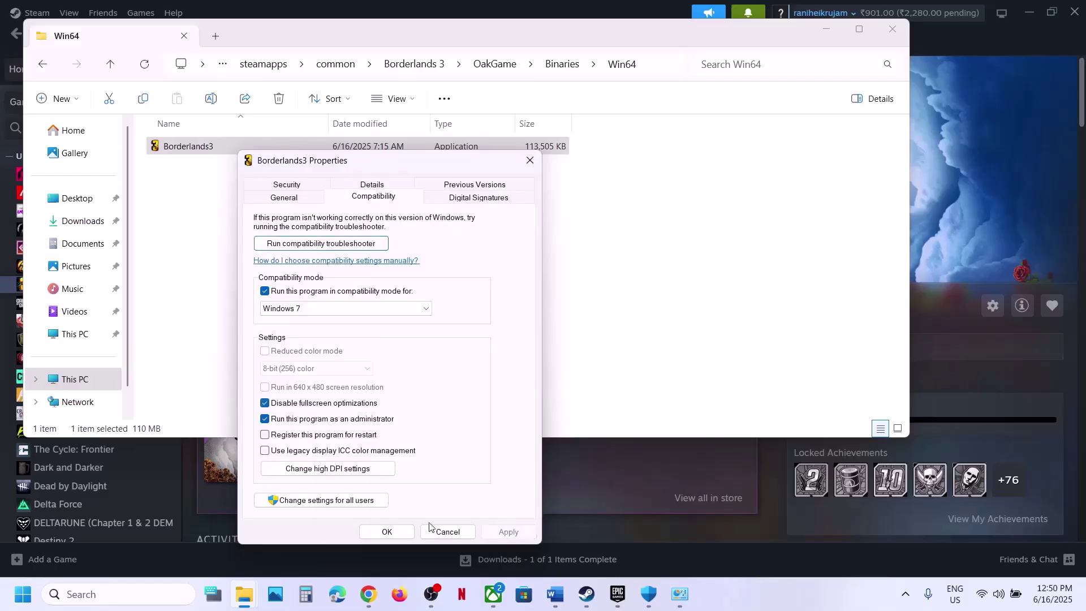
click(387, 532)
Uncheck compatibility mode, disable fullscreen optimizations and run as administrator for Borderlands3, then apply
right_click(238, 148)
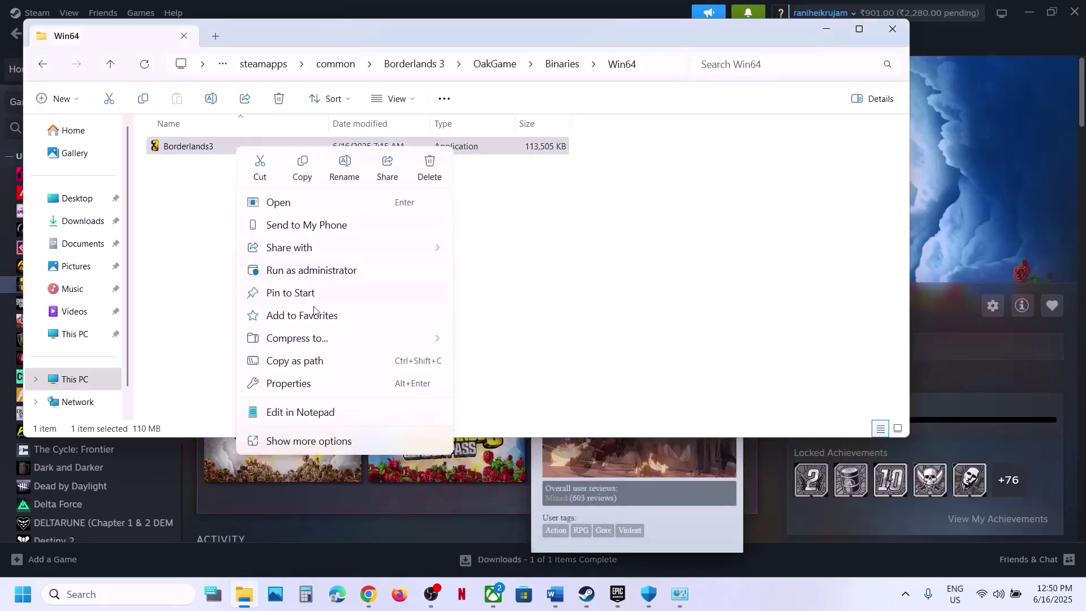
click(293, 388)
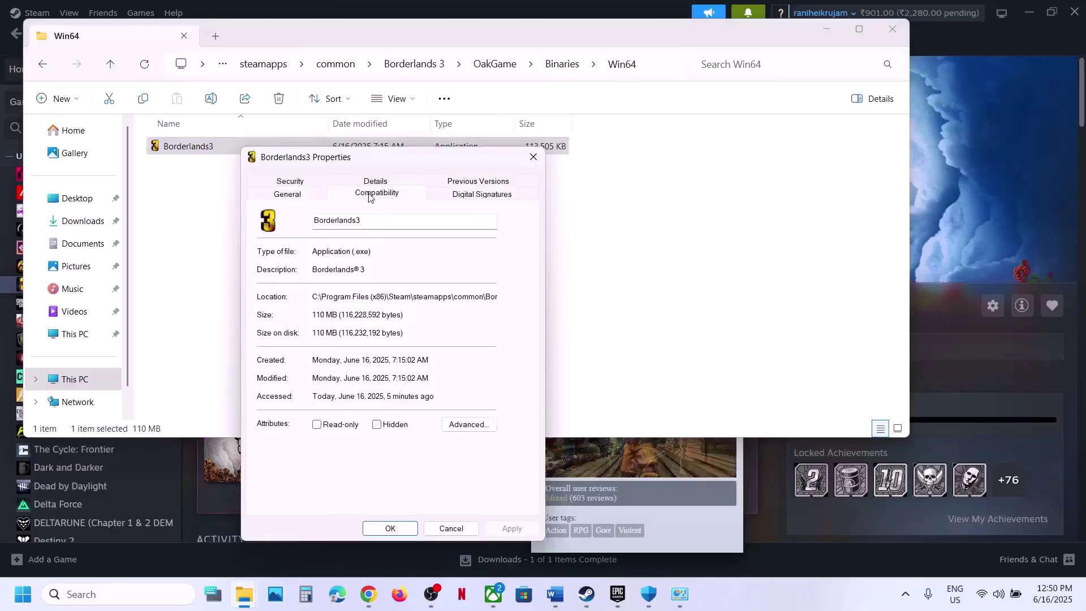
click(374, 193)
click(268, 288)
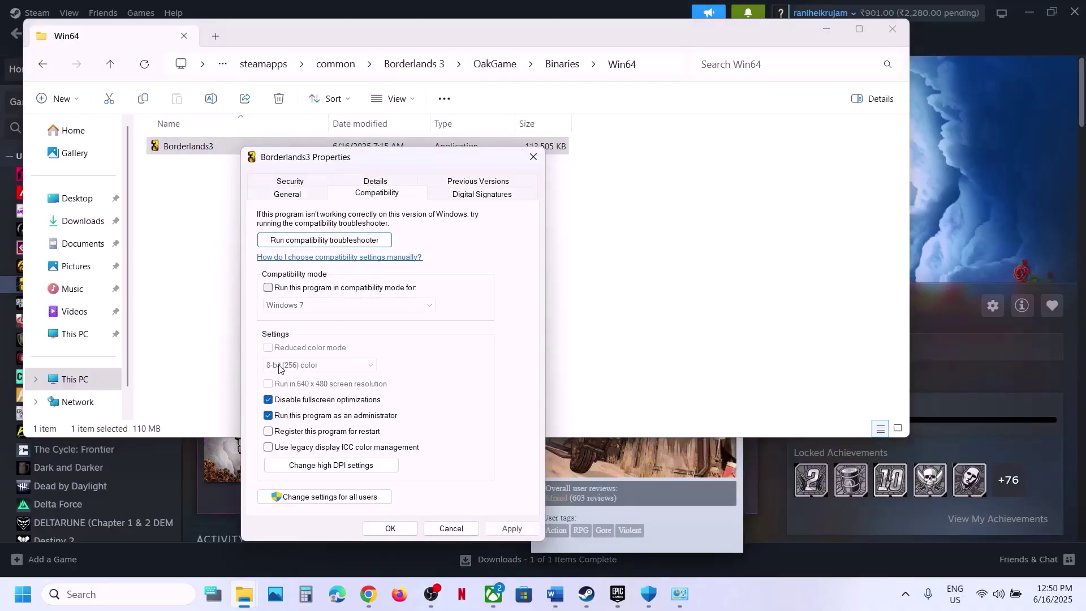
click(268, 399)
click(268, 416)
click(512, 528)
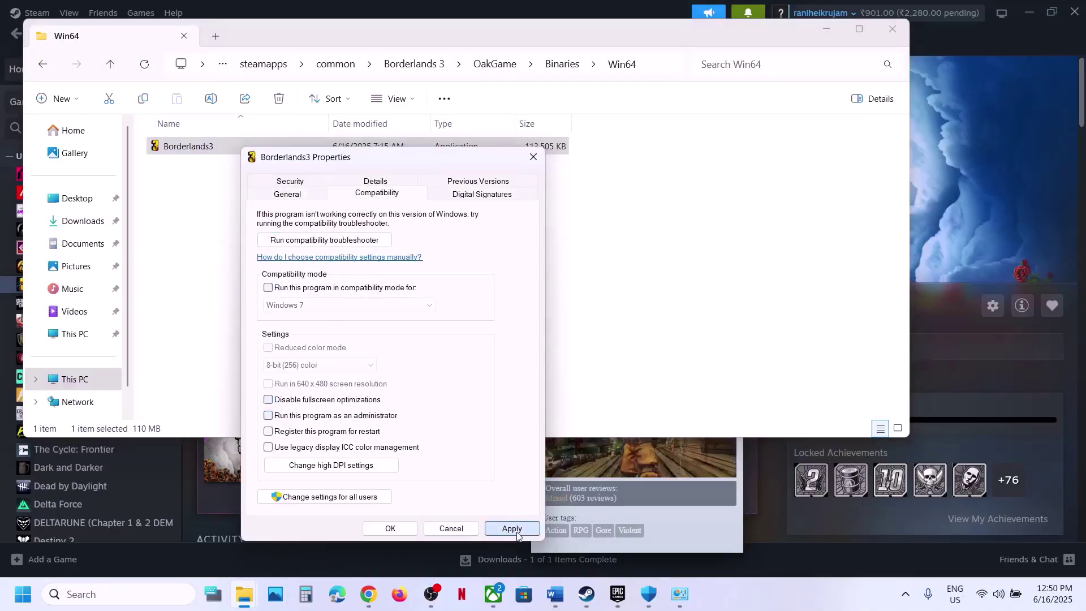
click(398, 526)
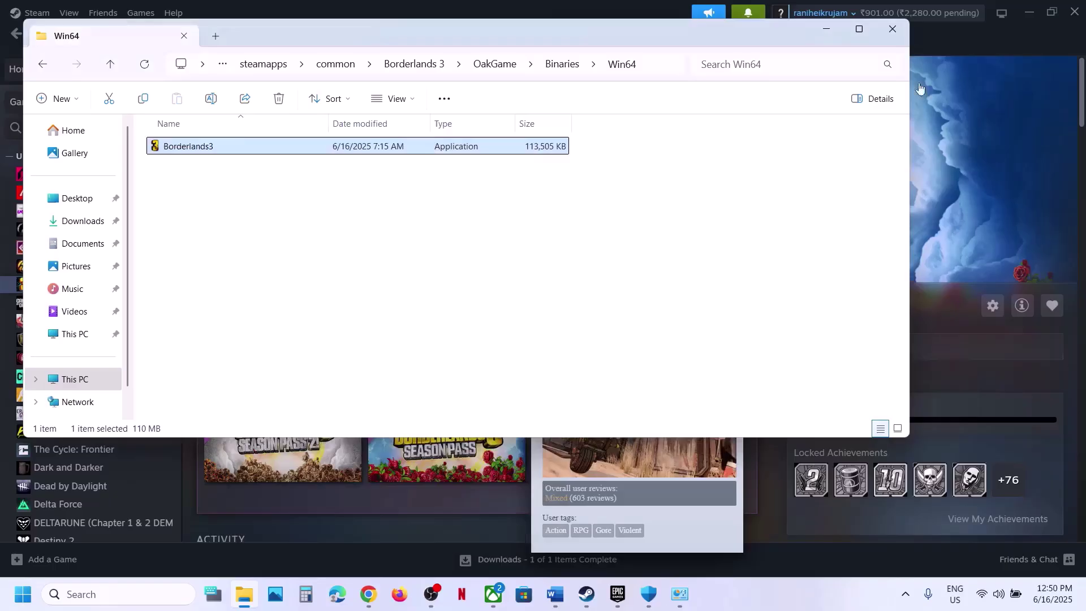
Close the folder window and open Manage for Borderlands 3 in the Xbox app
click(893, 31)
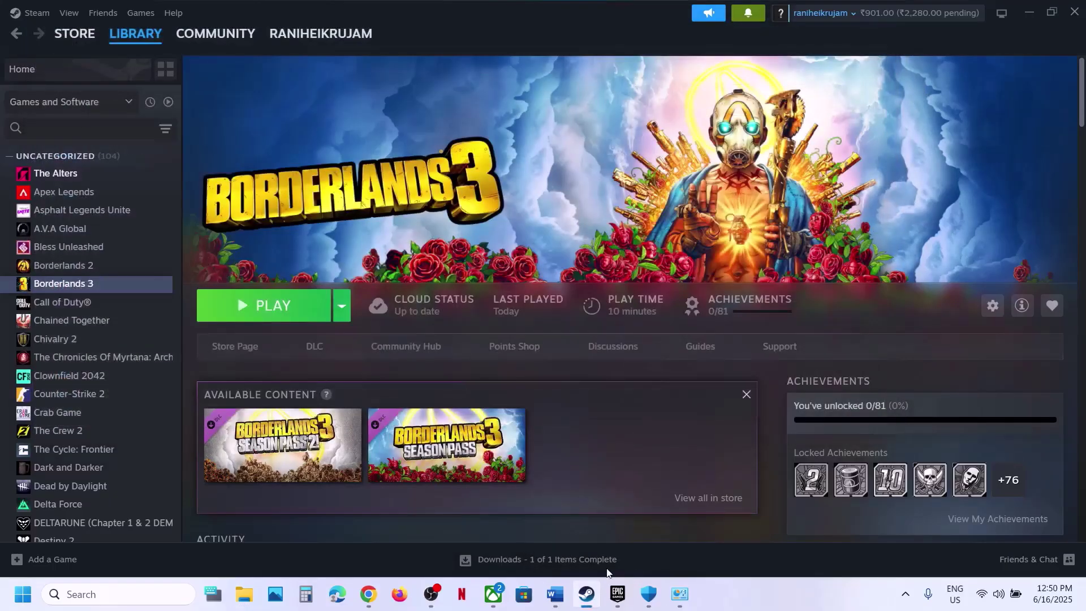
mouse_move(628, 605)
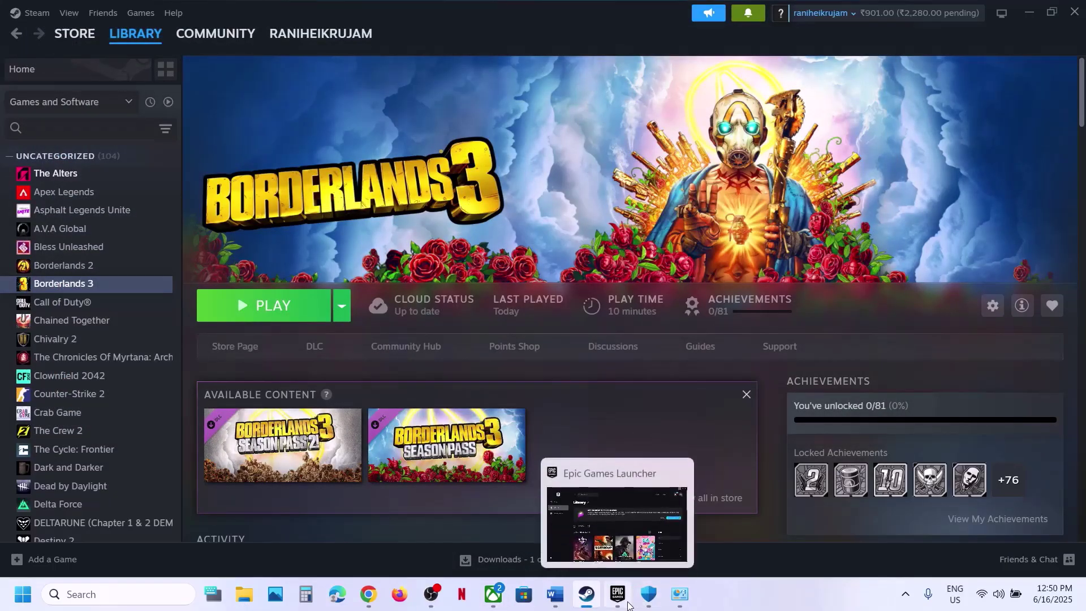
click(493, 604)
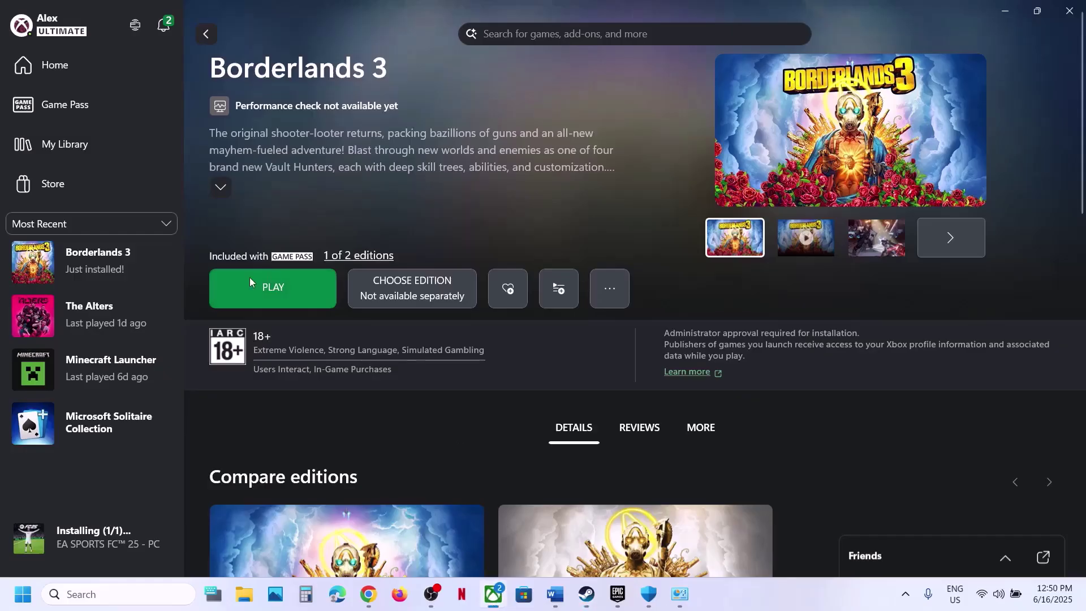
right_click(128, 259)
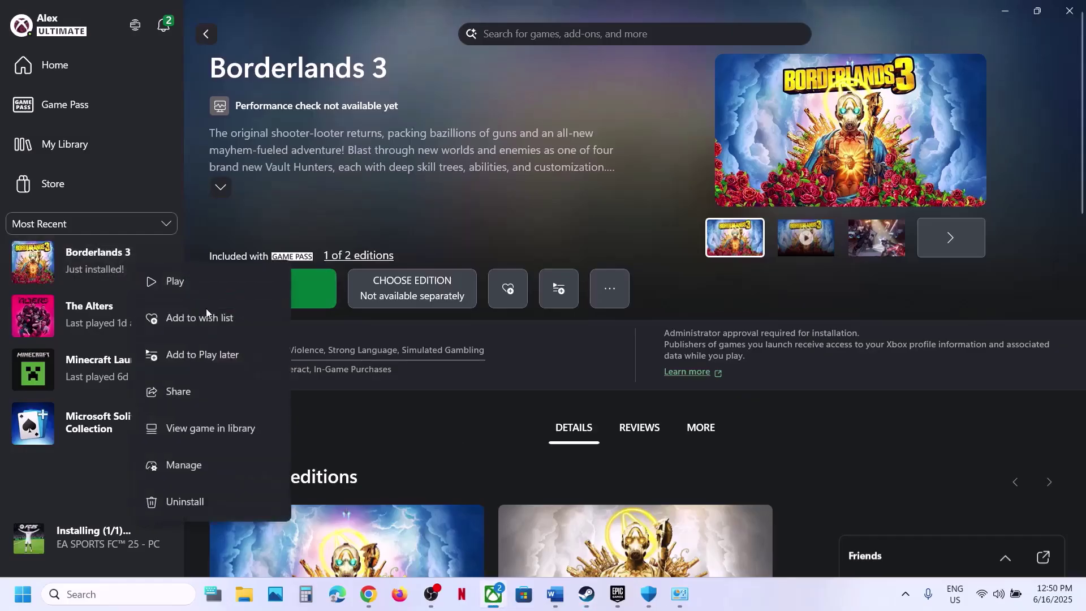
click(194, 464)
Open the install location C:\XboxGames and browse into Borderlands 3 Windows PC\Content
click(585, 139)
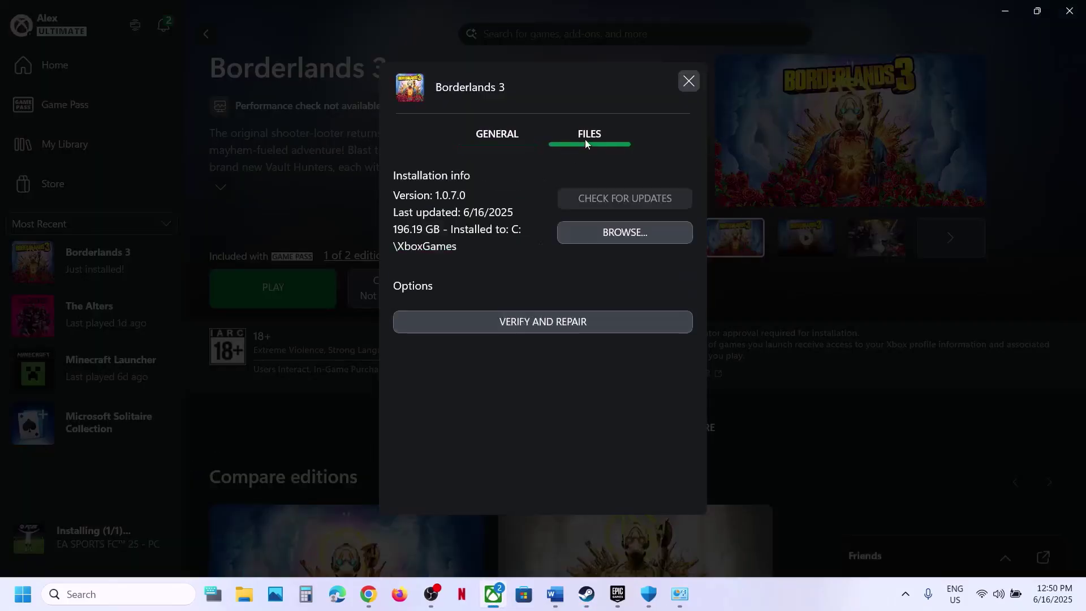
click(607, 233)
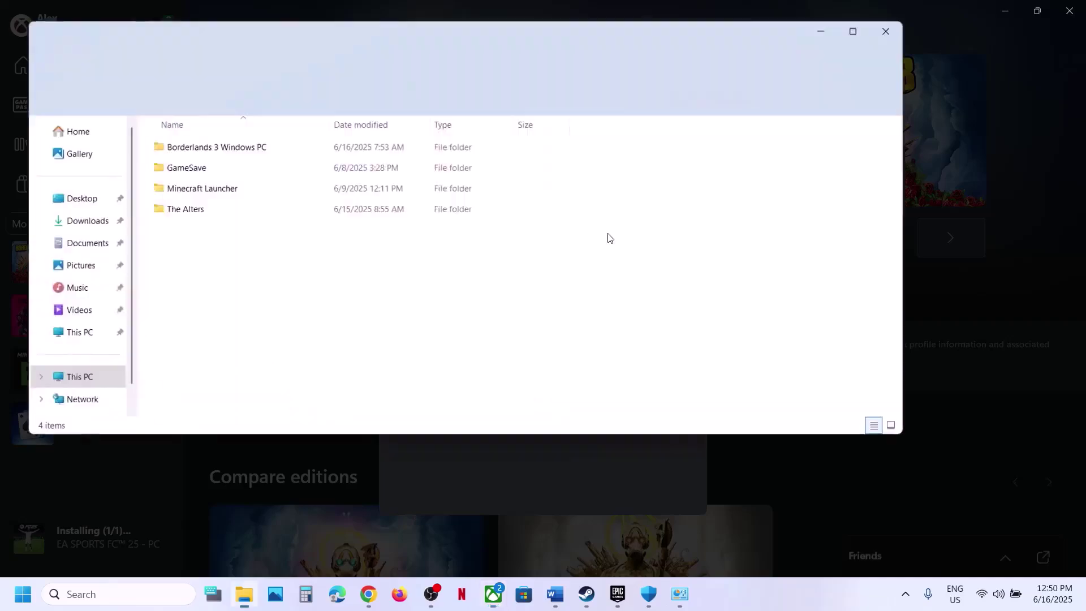
double_click(198, 148)
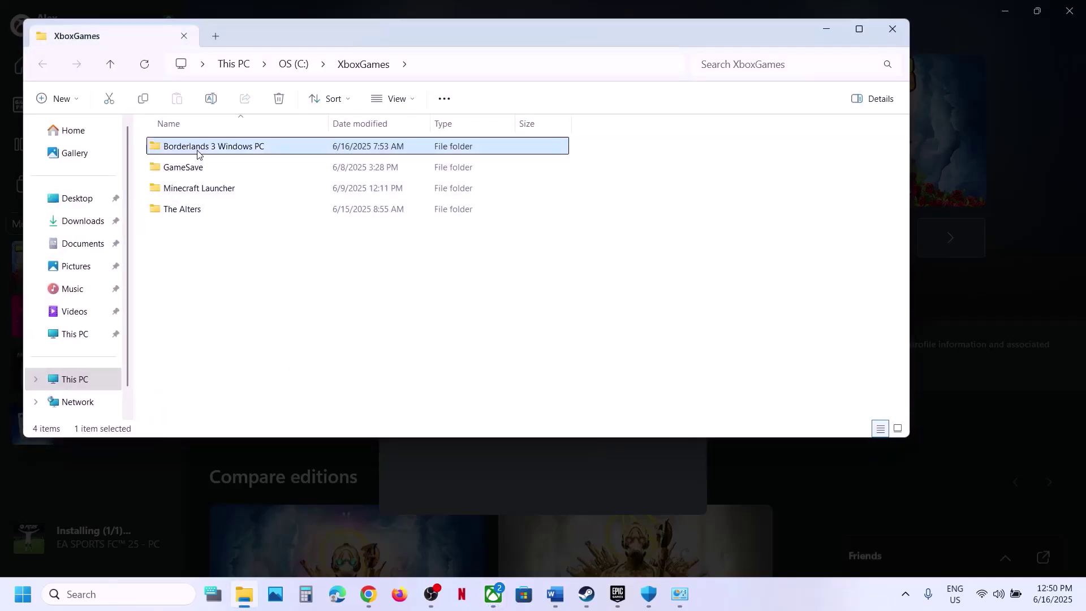
double_click(207, 148)
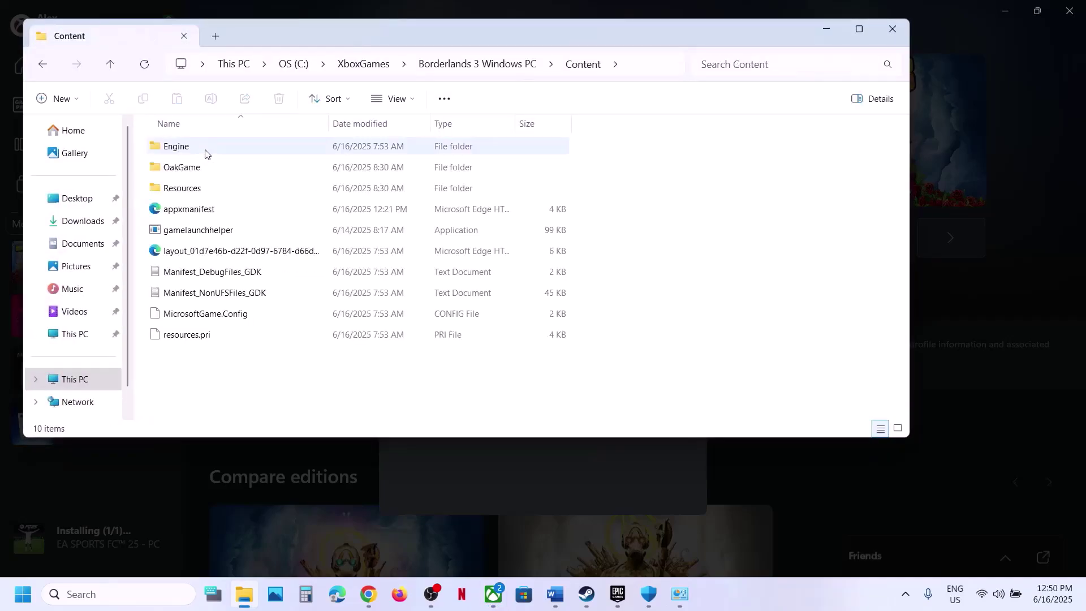
click(207, 229)
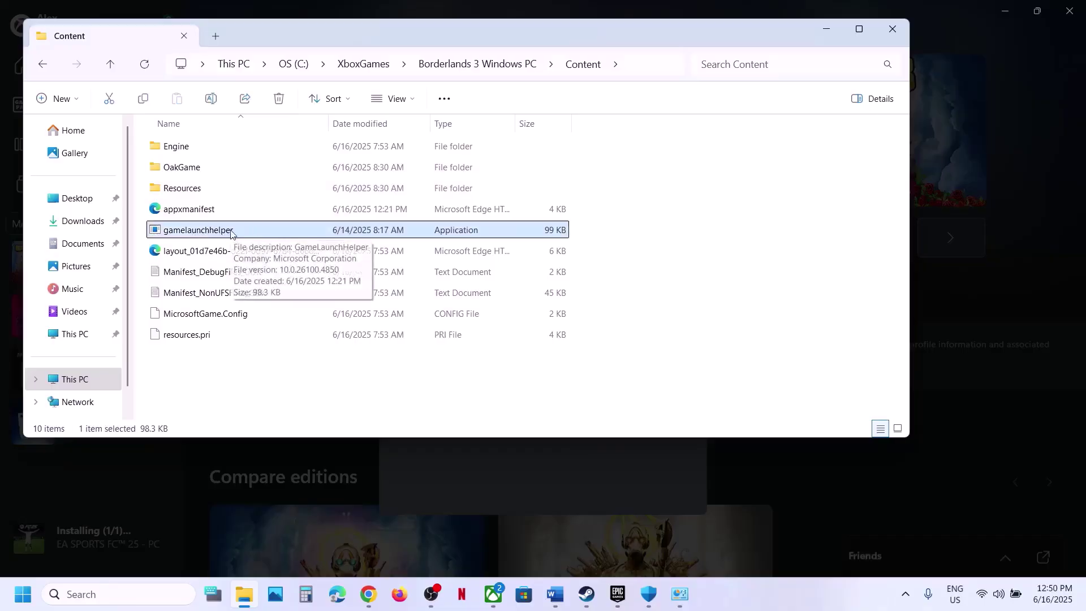
Run OakGame\Binaries\GDK\OakGame-GDK-Shipping as administrator and dismiss the access error
double_click(193, 170)
double_click(194, 169)
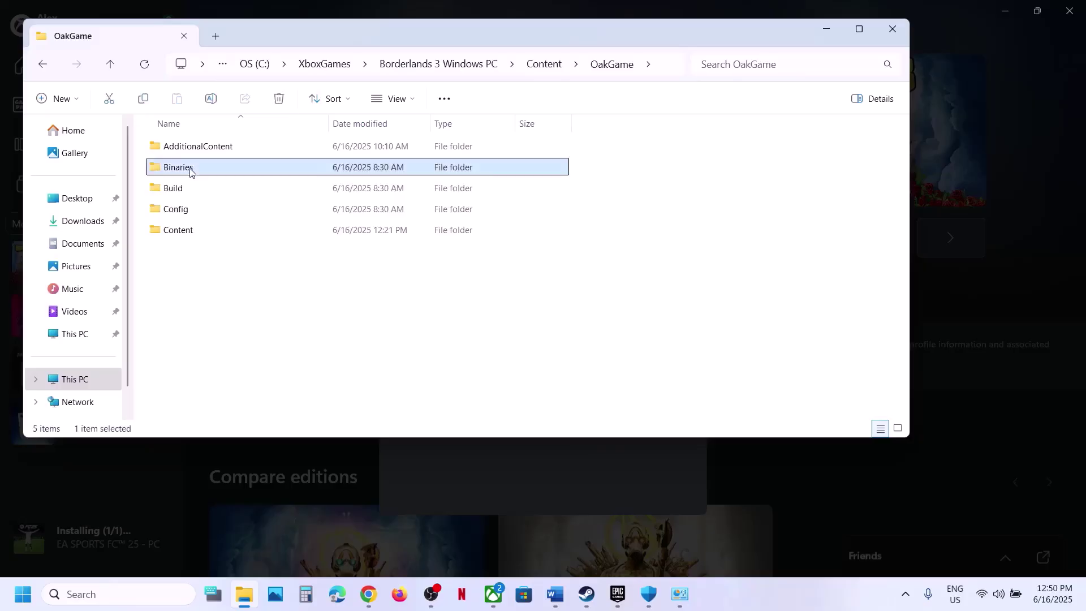
double_click(190, 149)
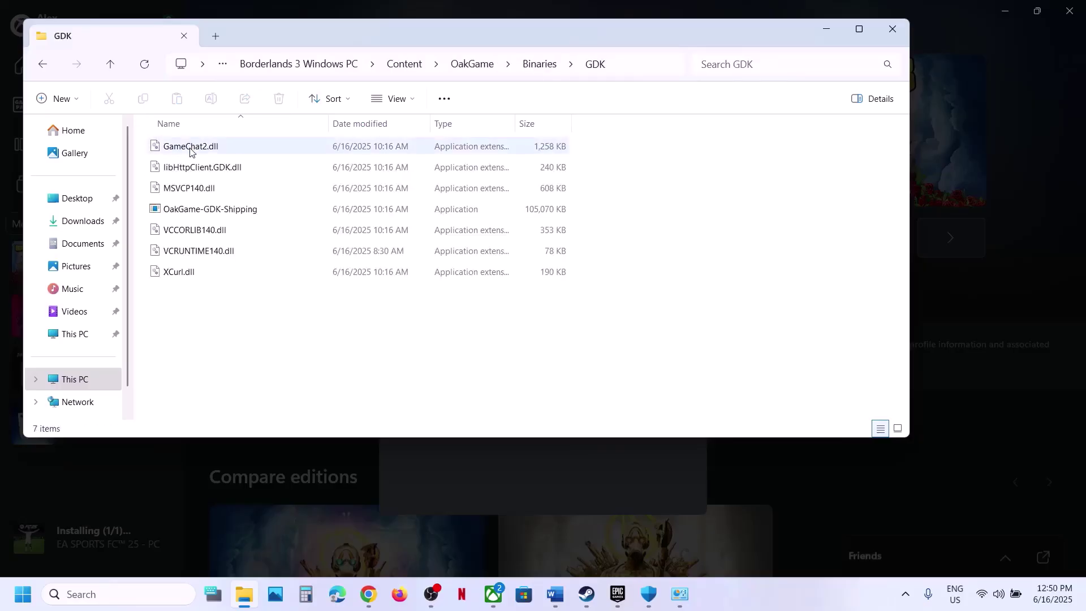
click(223, 215)
right_click(273, 215)
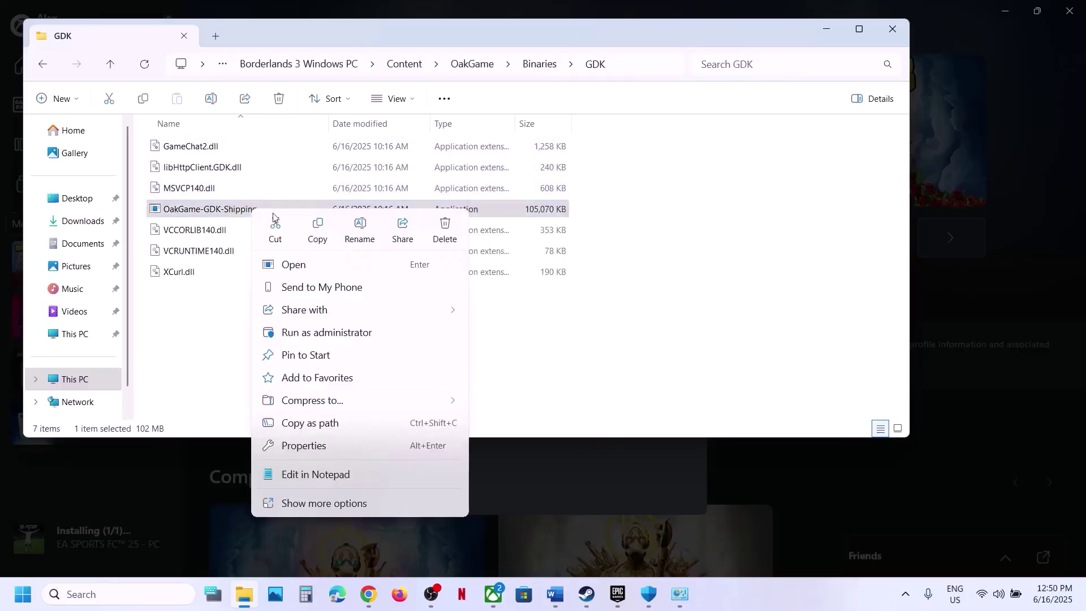
click(322, 335)
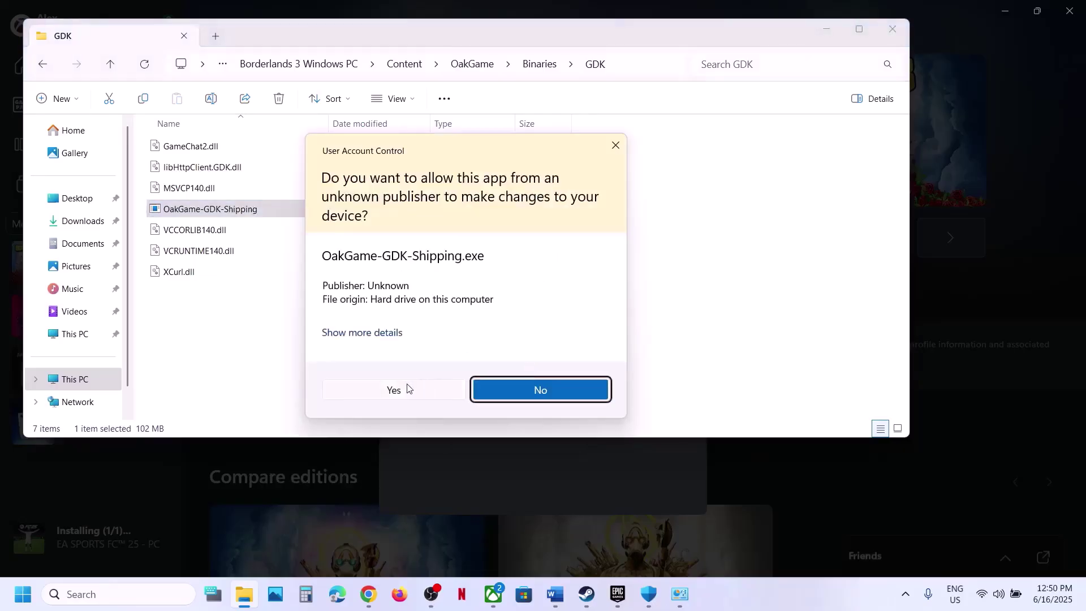
click(407, 389)
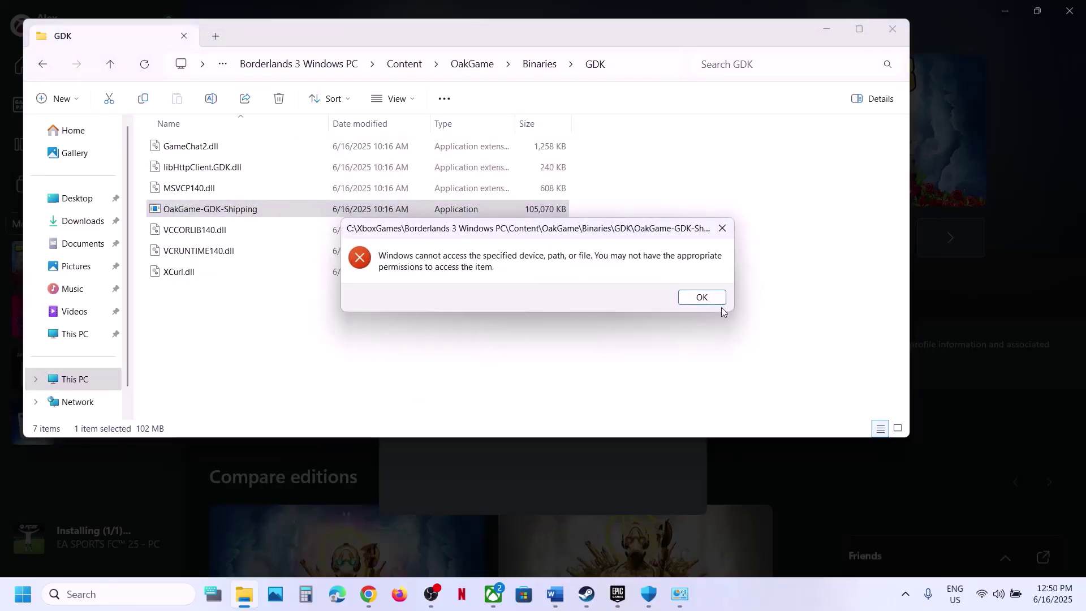
click(717, 302)
Return up three levels to the Content folder and select gamelaunchhelper
click(111, 63)
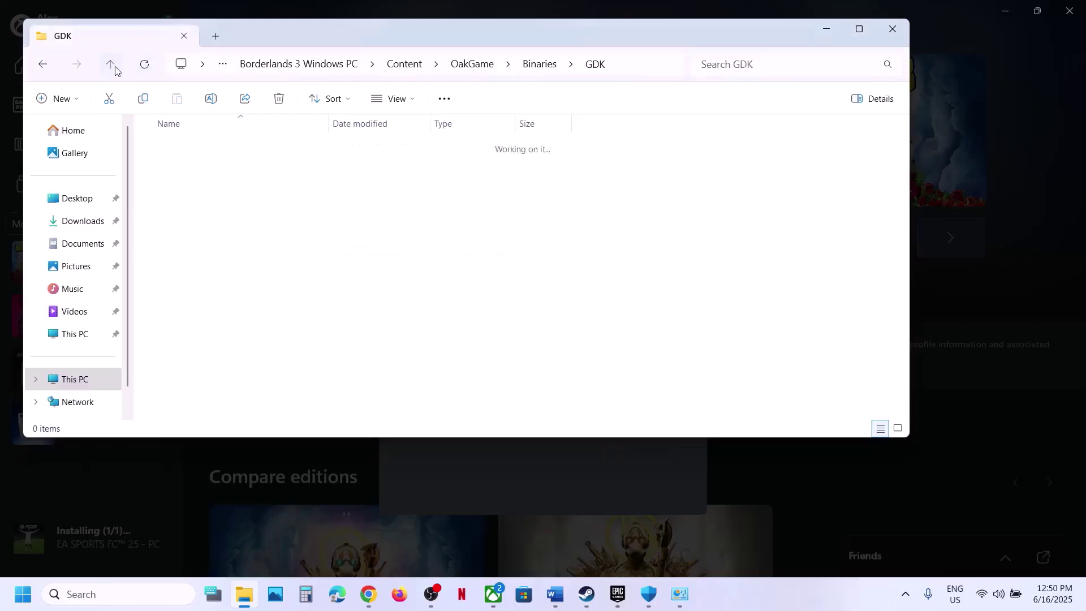
click(111, 64)
click(110, 64)
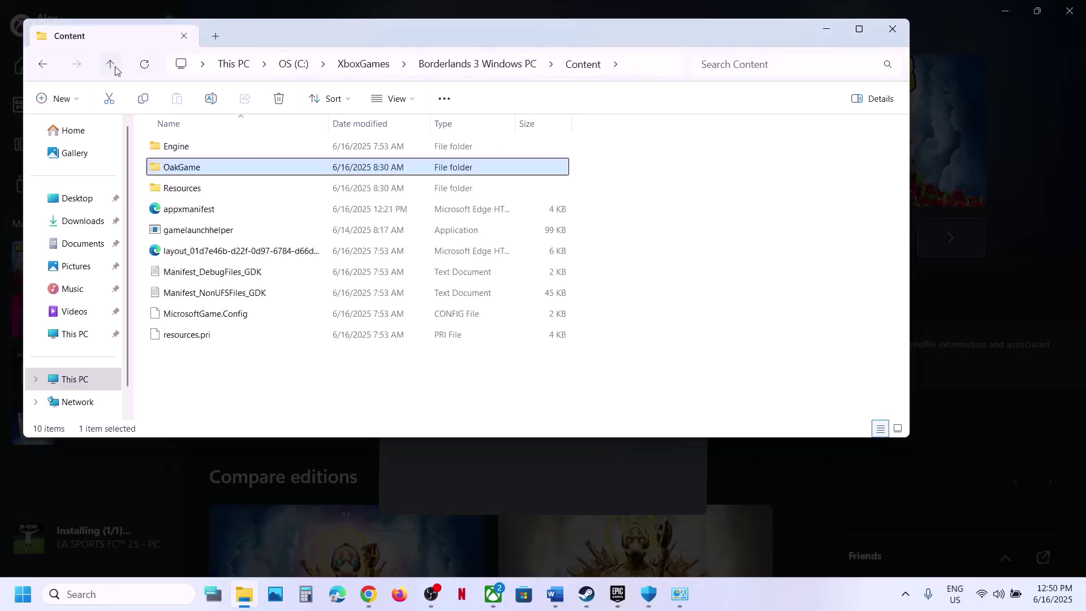
click(219, 232)
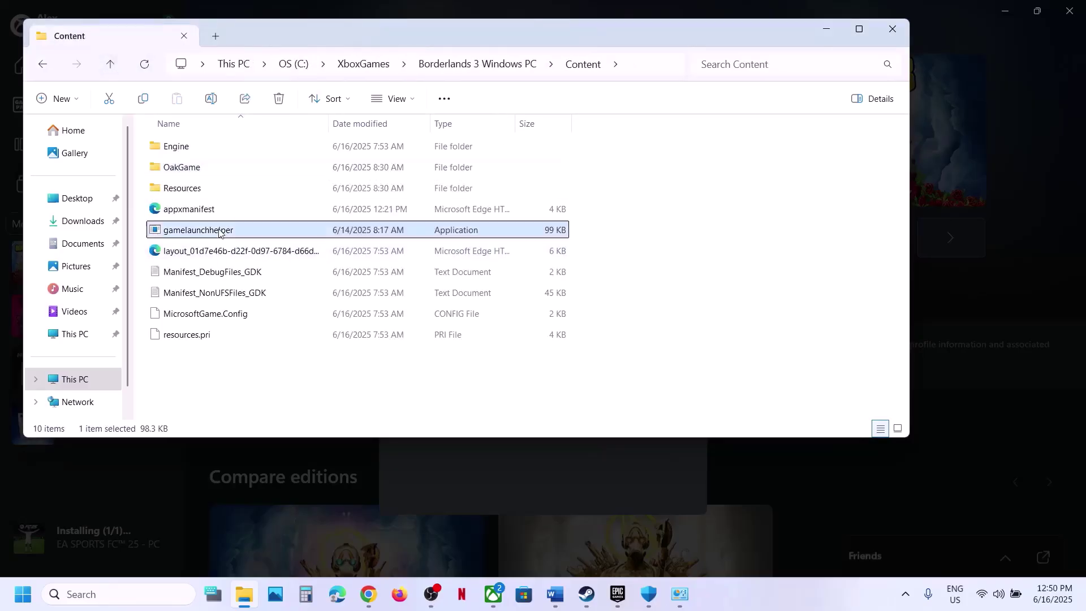
Run gamelaunchhelper as administrator and approve the prompt to start Borderlands 3
right_click(251, 238)
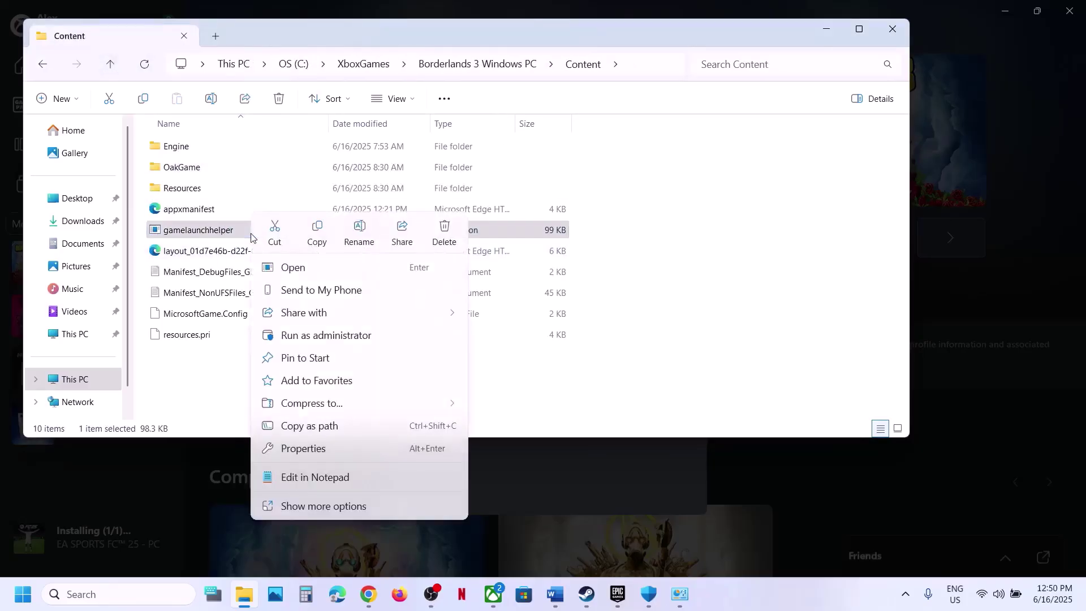
click(327, 335)
click(392, 386)
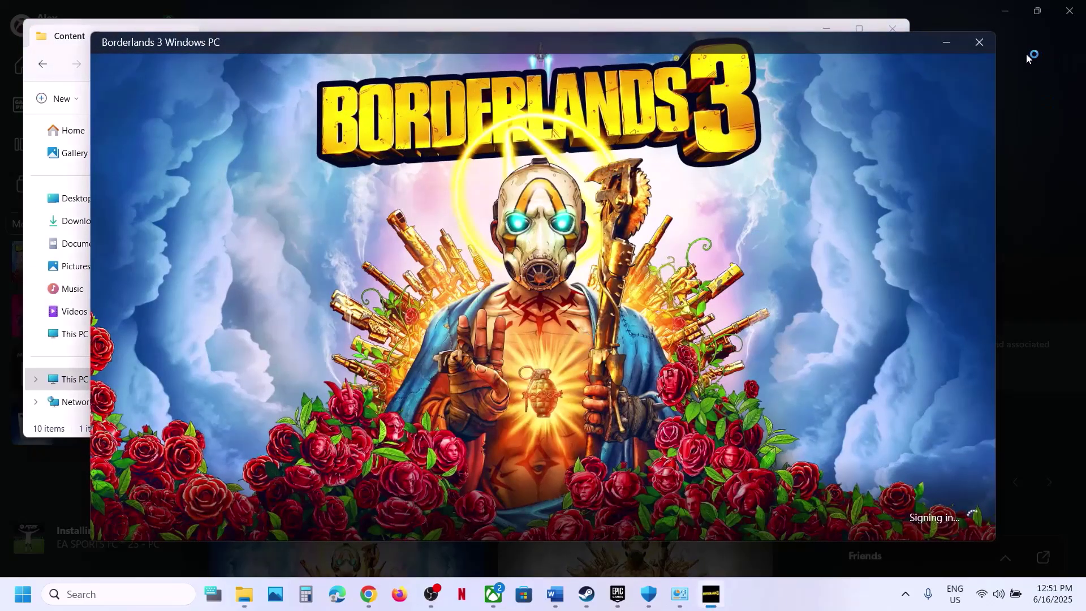
Close the Borderlands 3 launcher and the folder window, returning to the Word guide
click(980, 43)
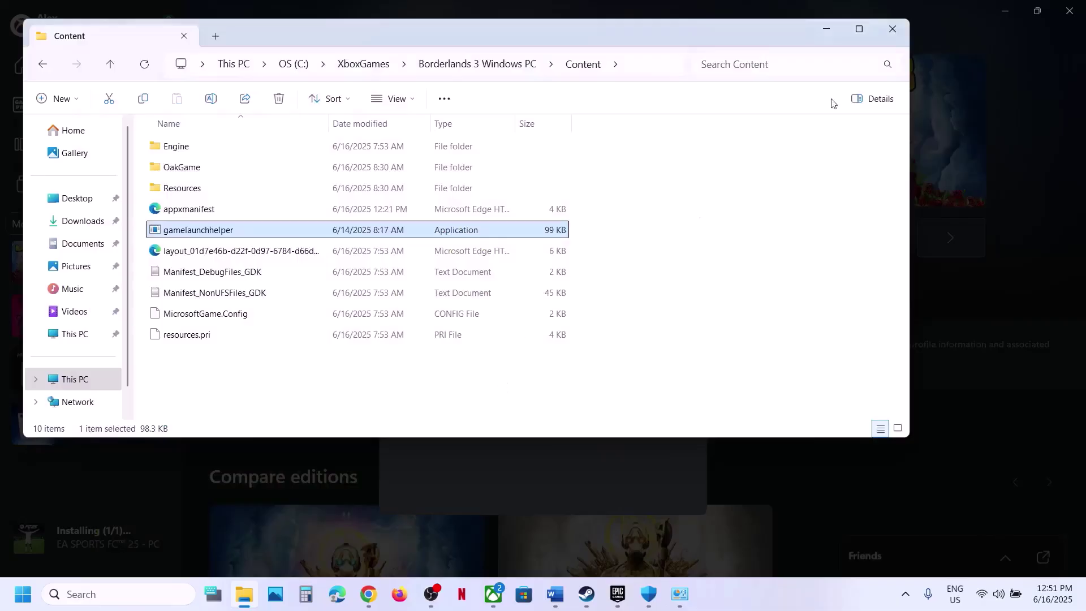
click(892, 29)
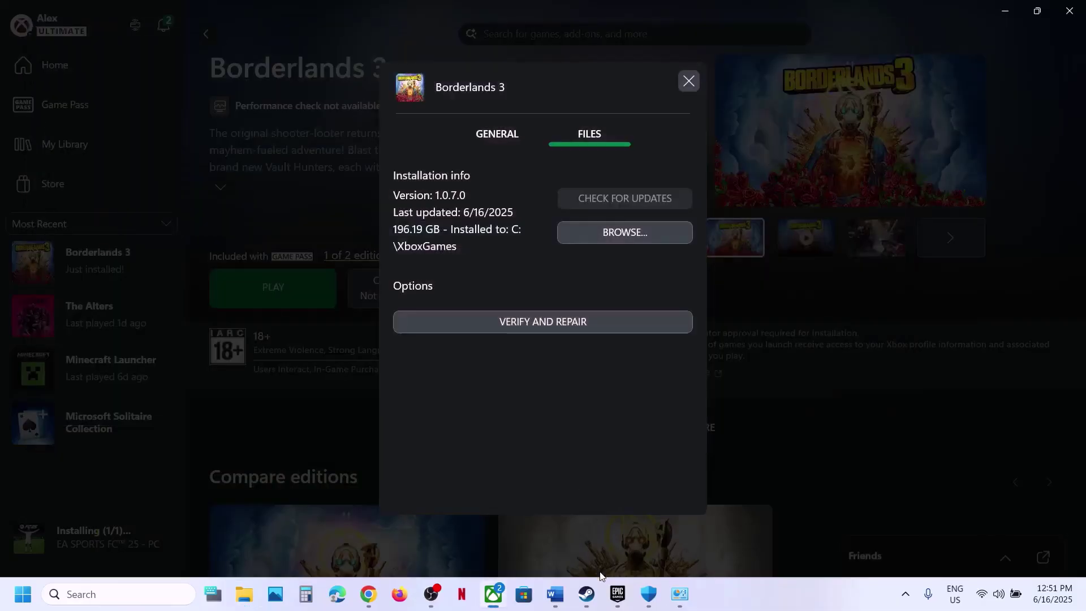
click(554, 595)
Mark 'Verify the game files' in Word, then view and close Borderlands 3's Installed Files properties in Steam
scroll(364, 393, down, 5)
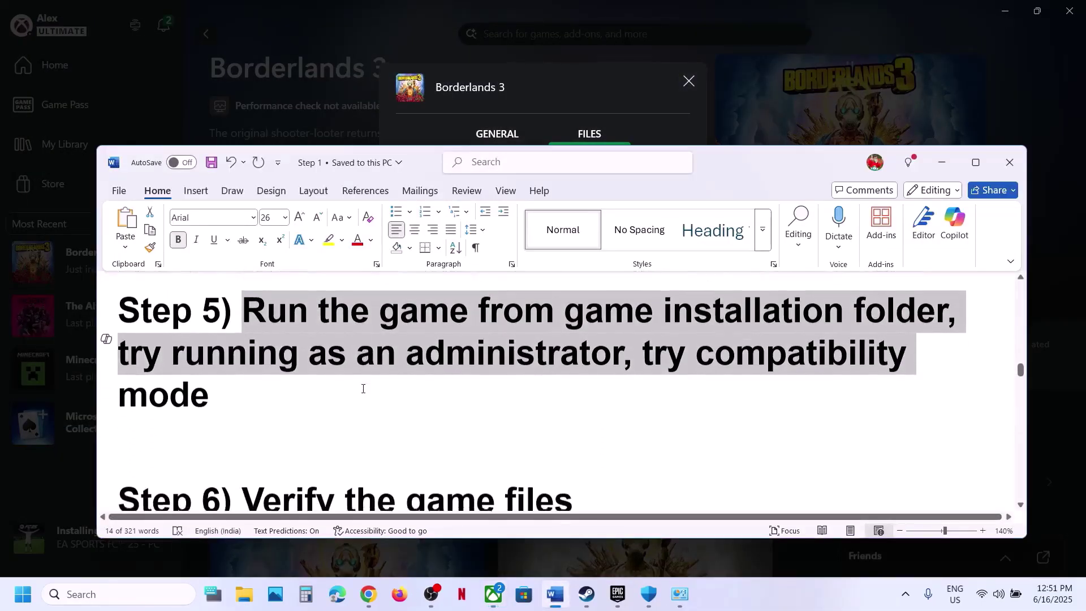
drag(289, 408, 574, 410)
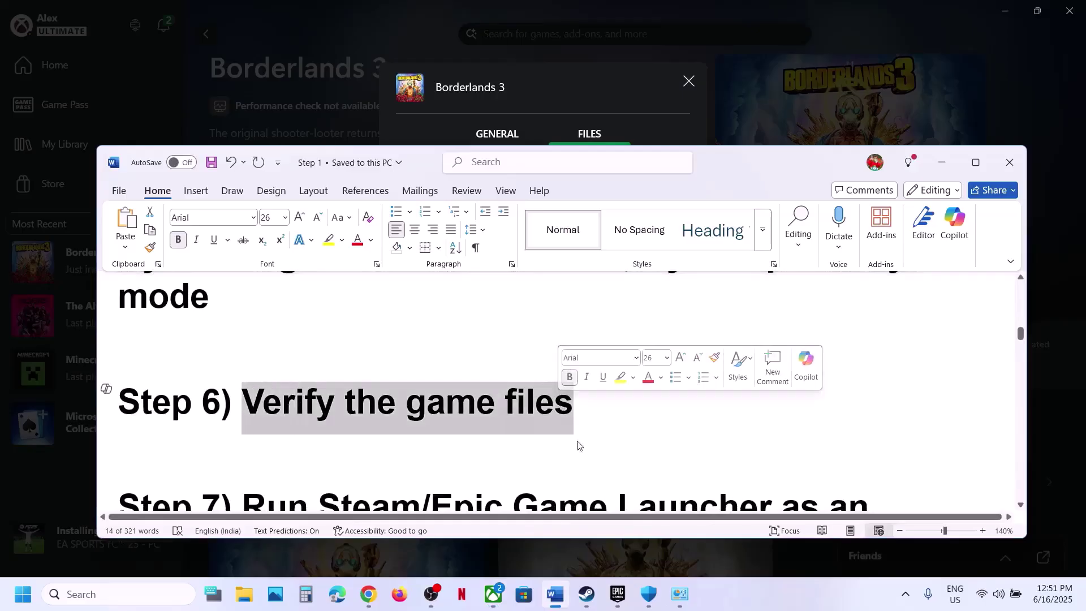
click(587, 594)
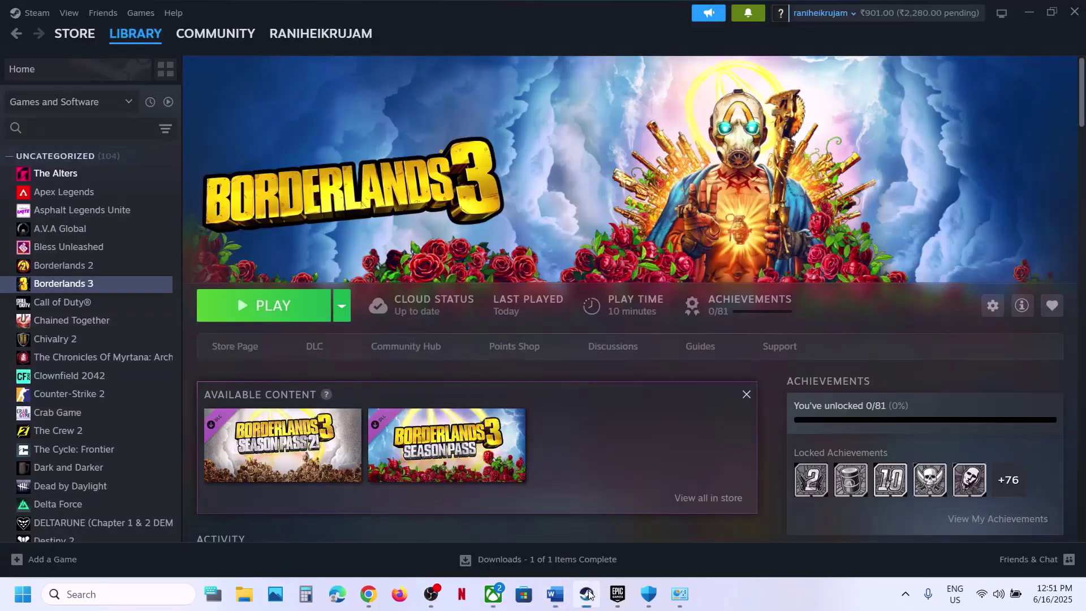
right_click(137, 285)
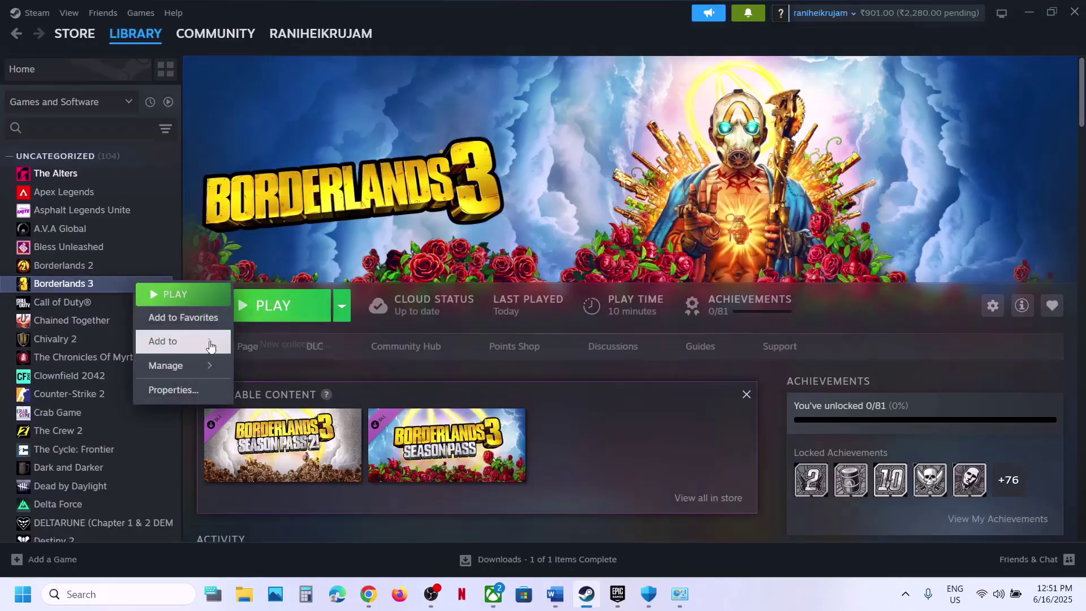
click(183, 399)
click(325, 200)
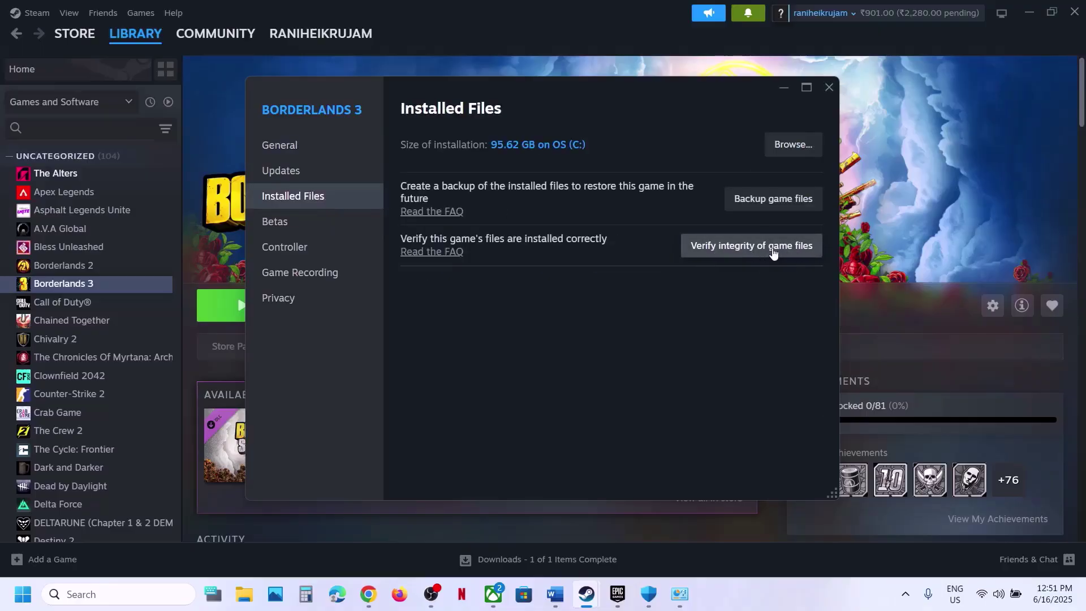
click(830, 88)
Open and close the Blades of Fire Demo options menu twice in the Epic library
click(618, 593)
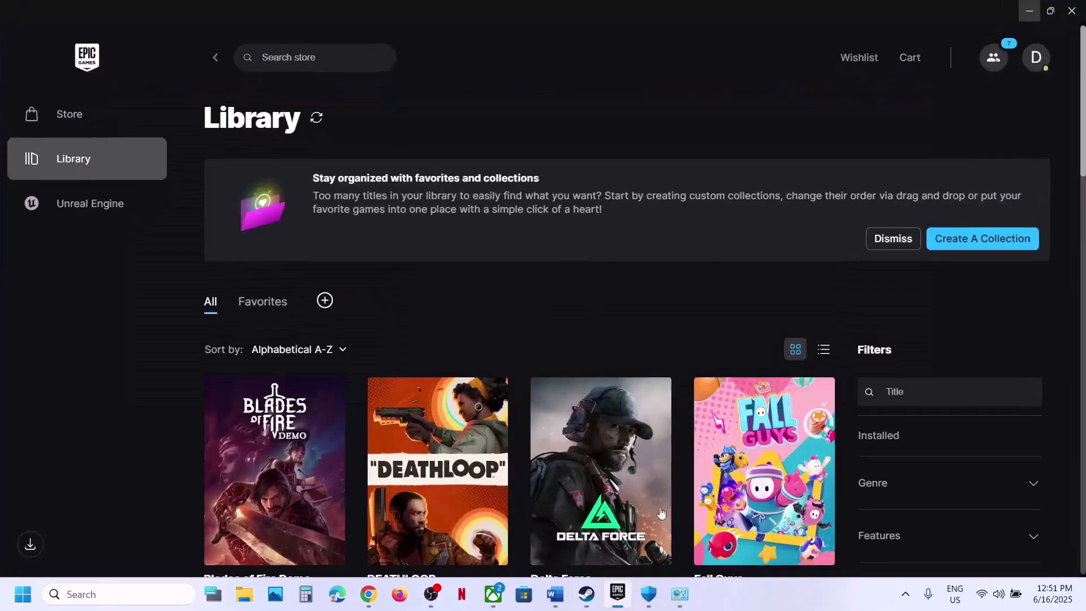
scroll(301, 305, down, 4)
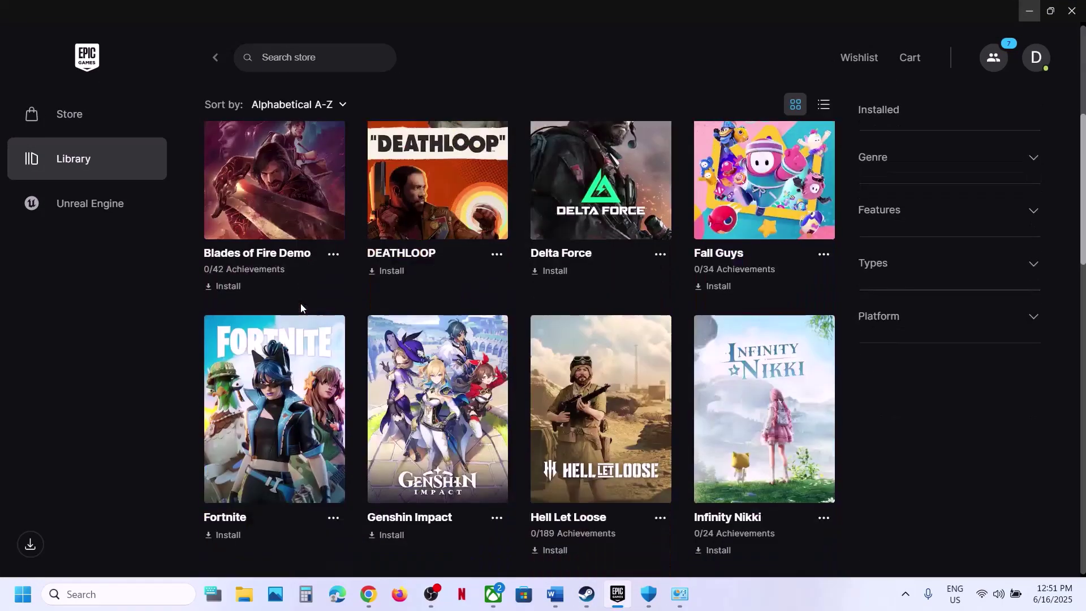
click(333, 256)
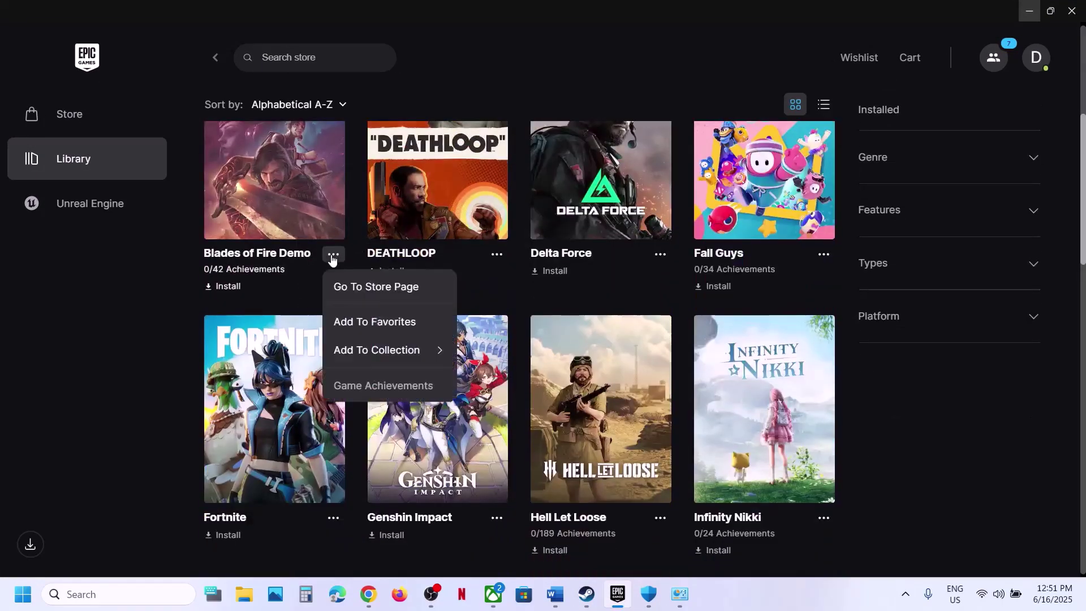
click(118, 376)
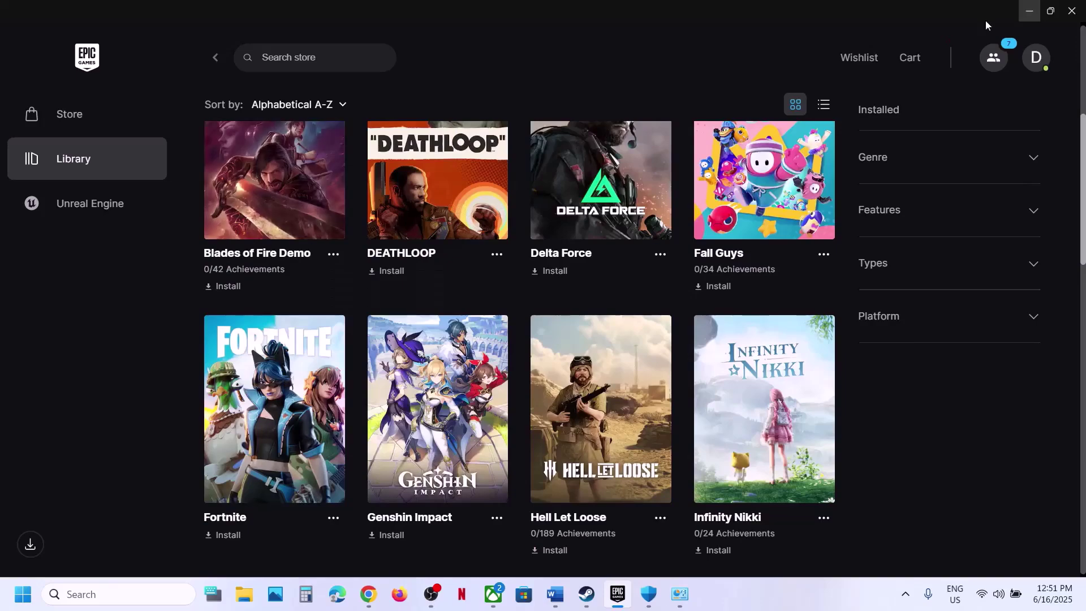
click(333, 254)
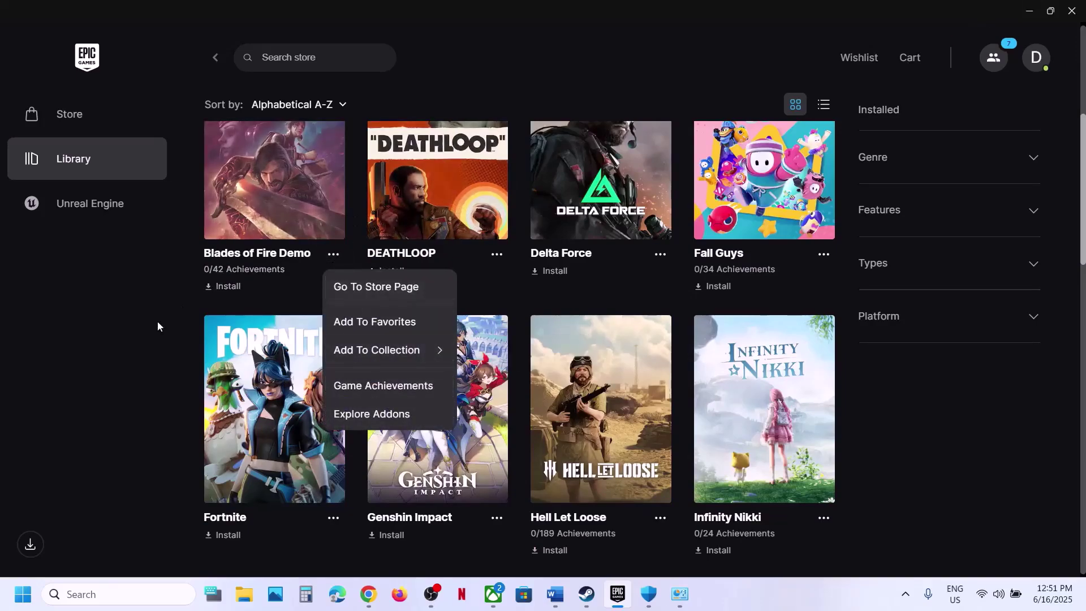
click(147, 337)
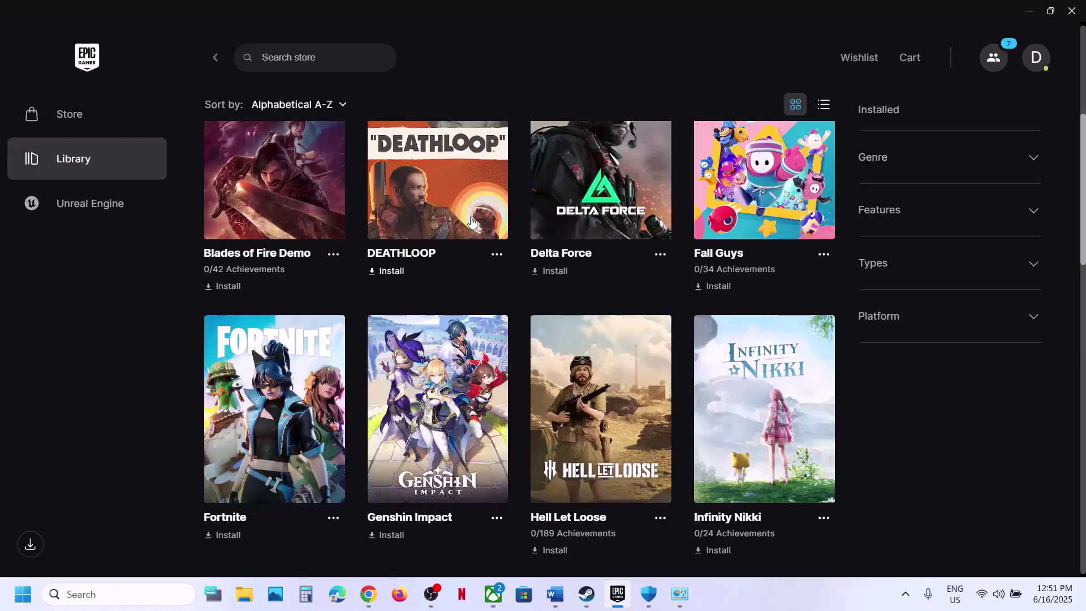
In the Xbox app, view Borderlands 3's Manage > Files installation info, then close it and return to Word
key(alt+Tab)
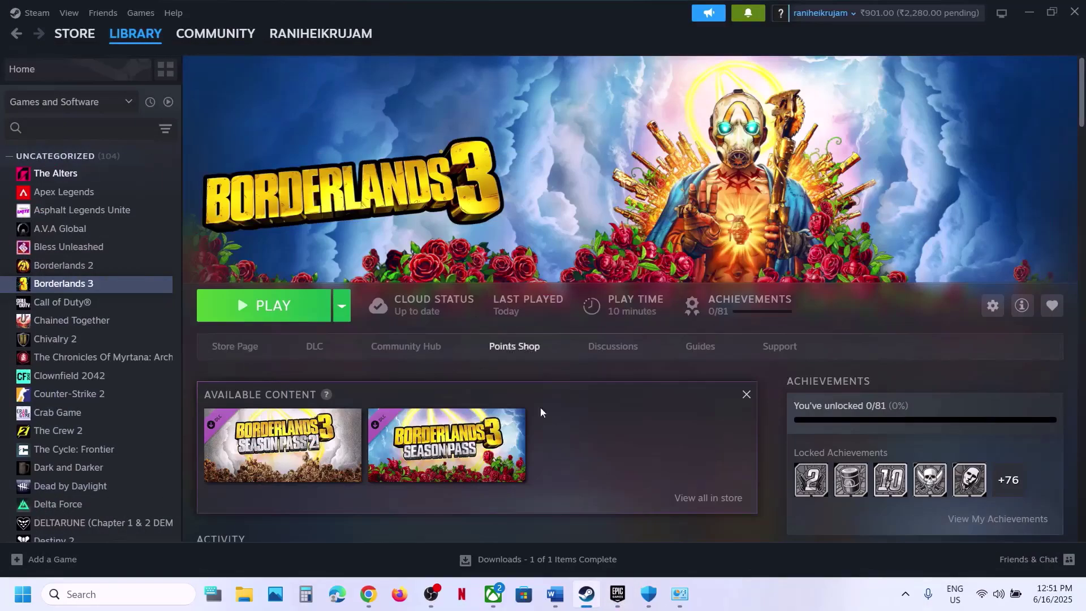
click(493, 594)
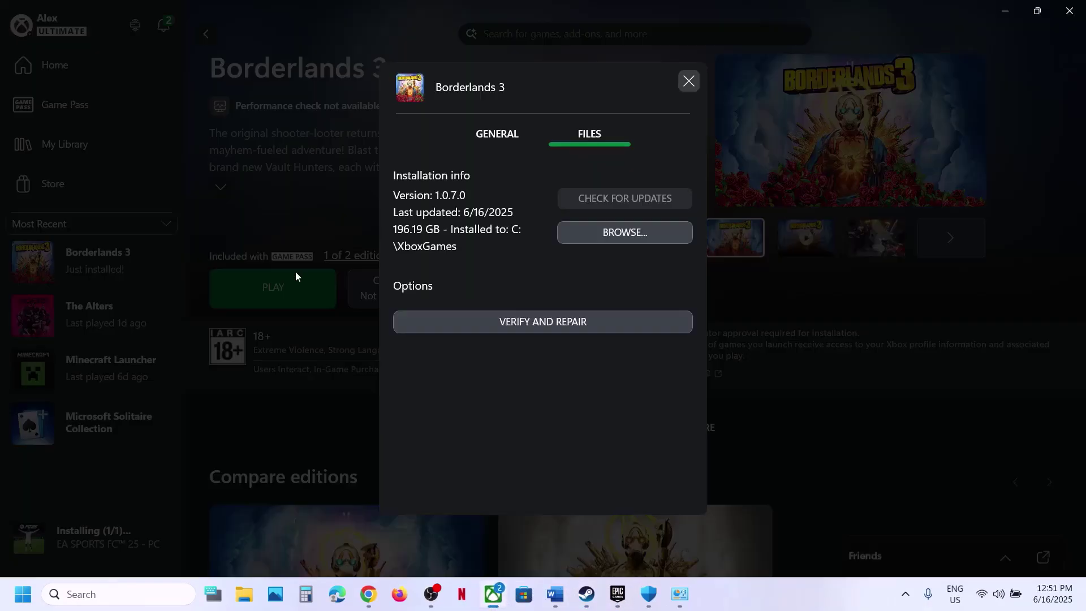
click(693, 82)
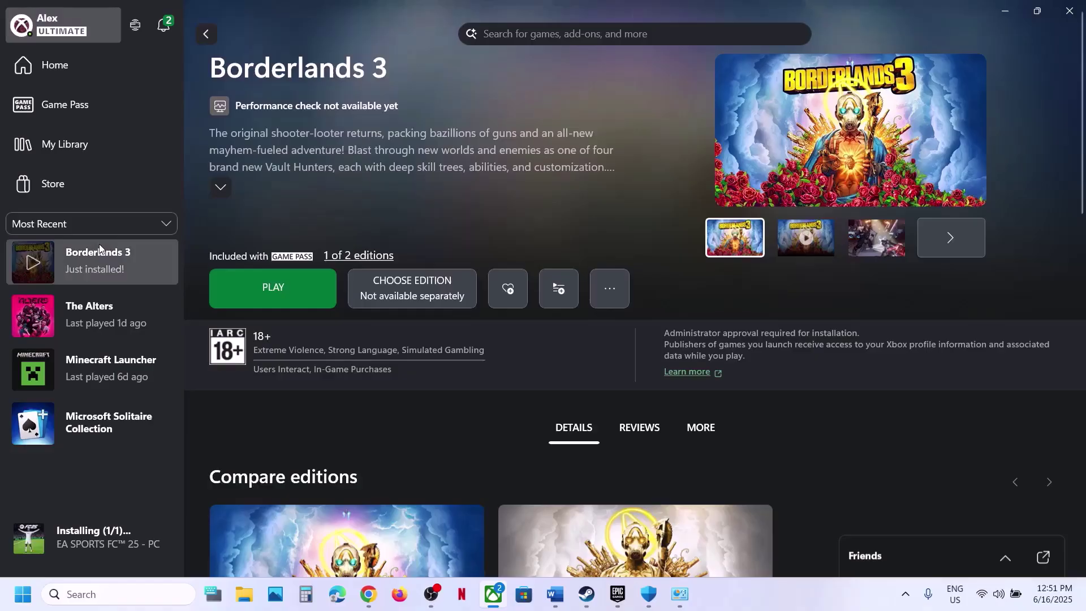
right_click(79, 273)
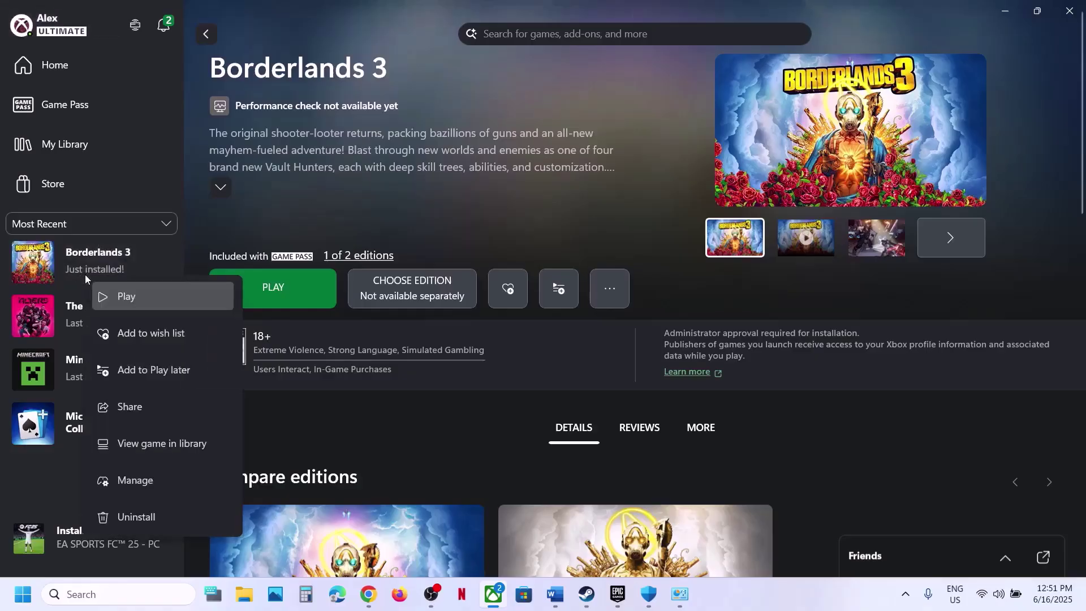
click(134, 480)
click(588, 136)
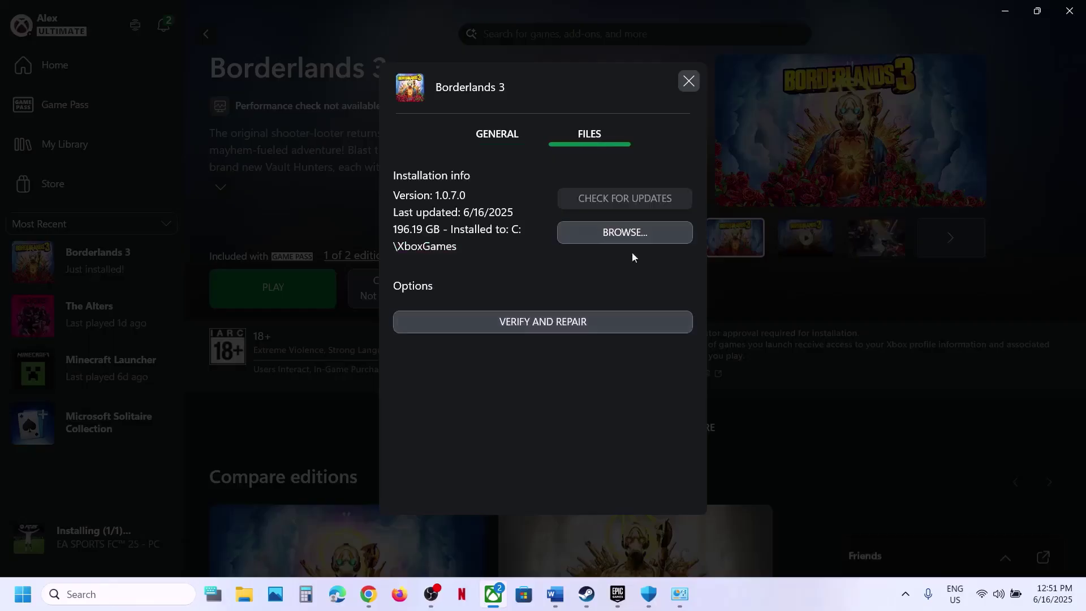
click(690, 82)
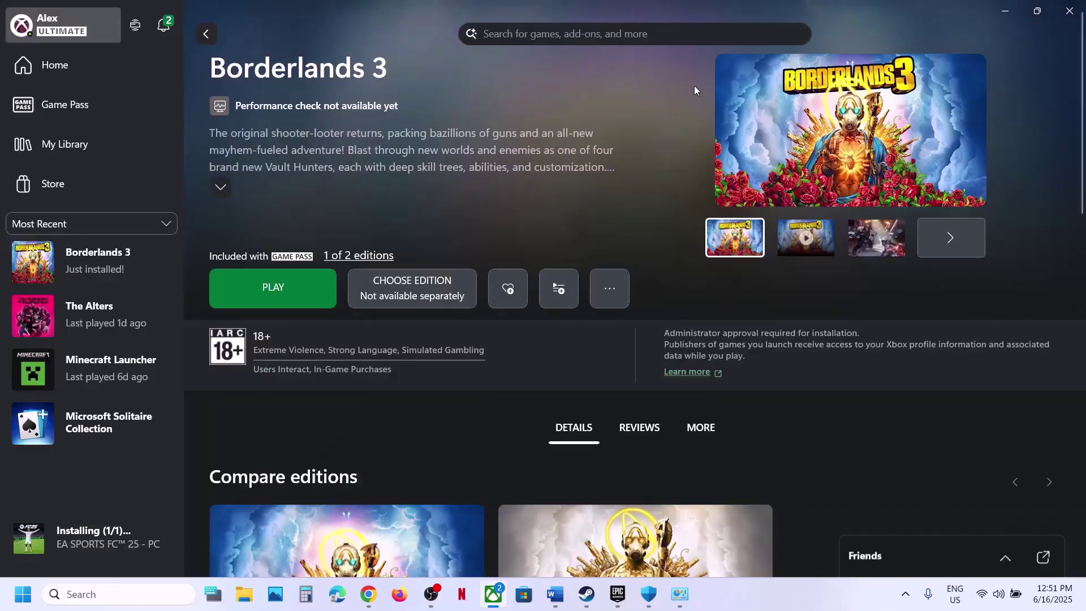
click(564, 592)
Highlight Step 7's run-as-administrator instruction in the Word guide
scroll(424, 368, down, 3)
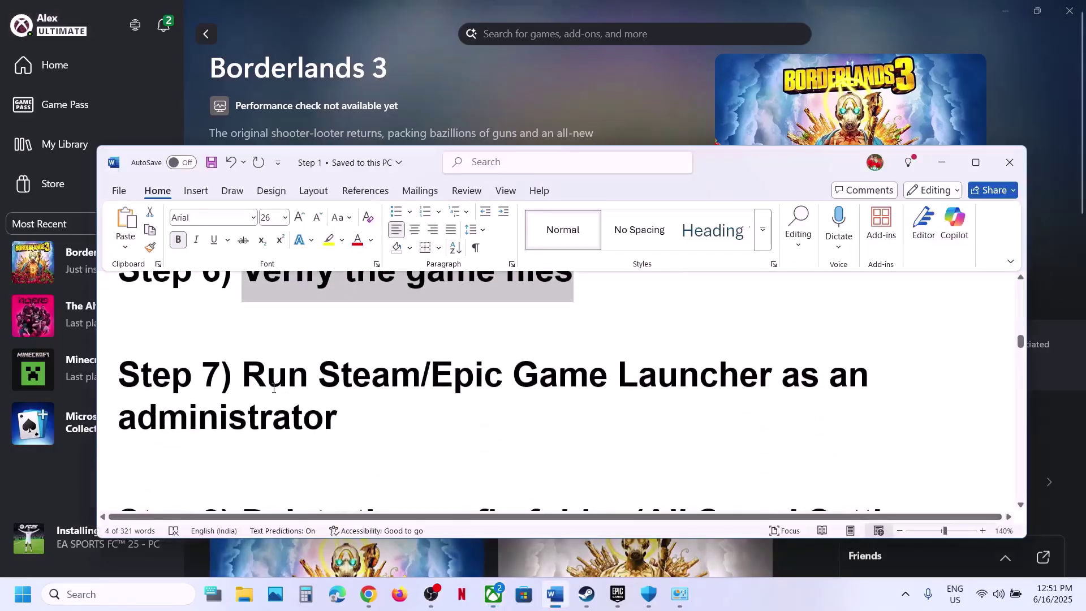
drag(244, 376, 598, 427)
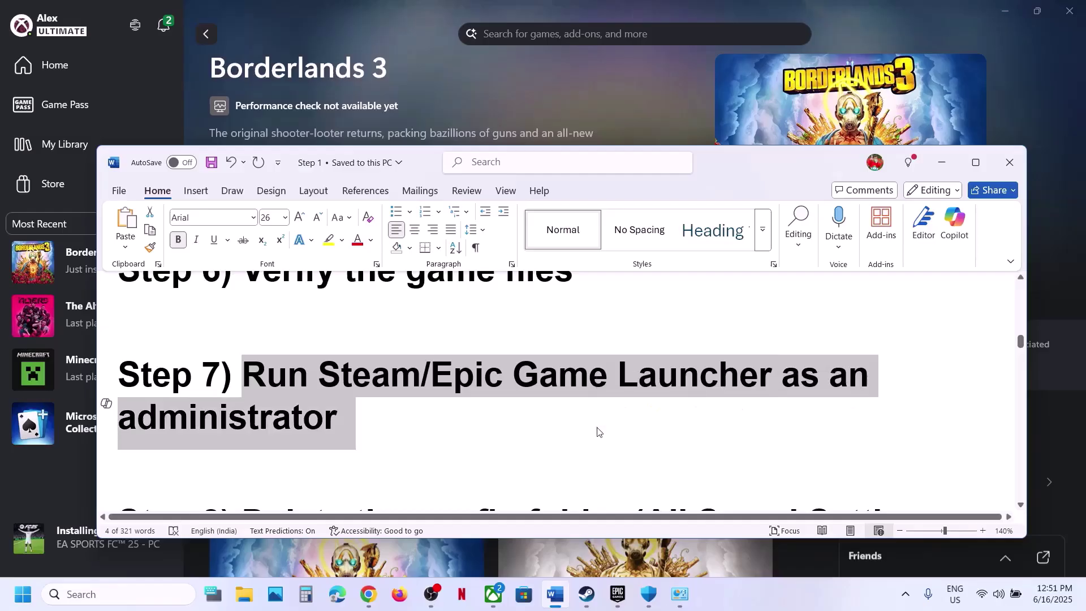
click(597, 430)
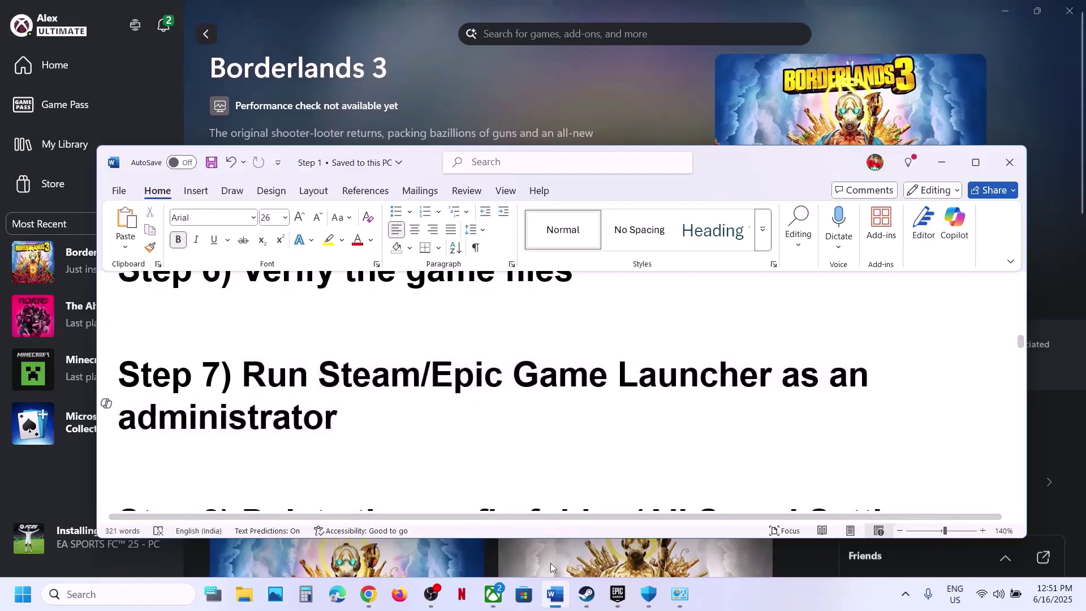
Open the Steam client menu, then run Steam as administrator from a Windows search for 'steam'
click(587, 594)
mouse_move(143, 37)
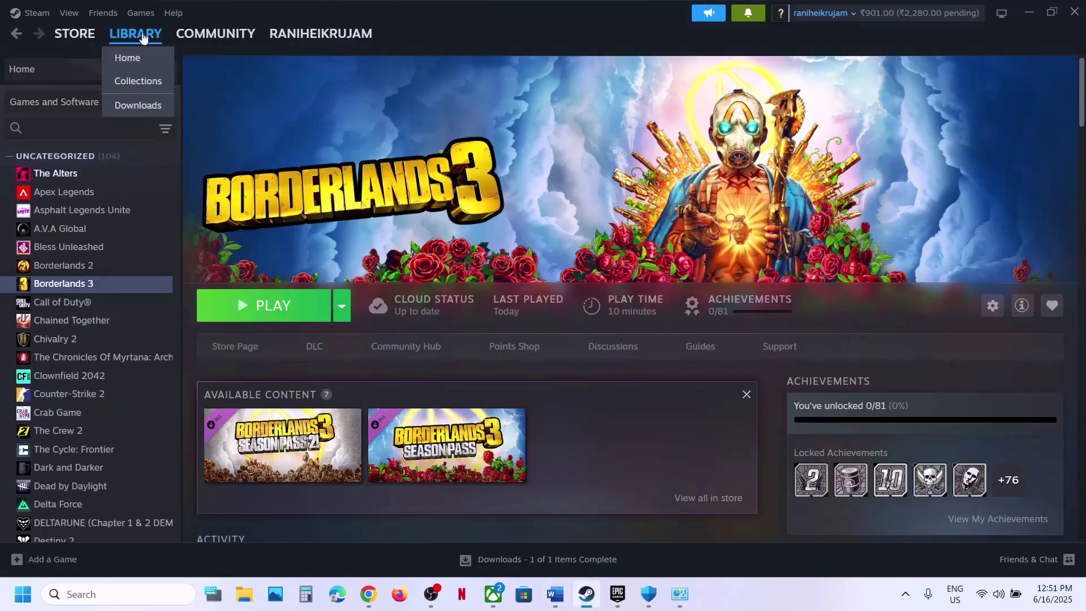
click(34, 12)
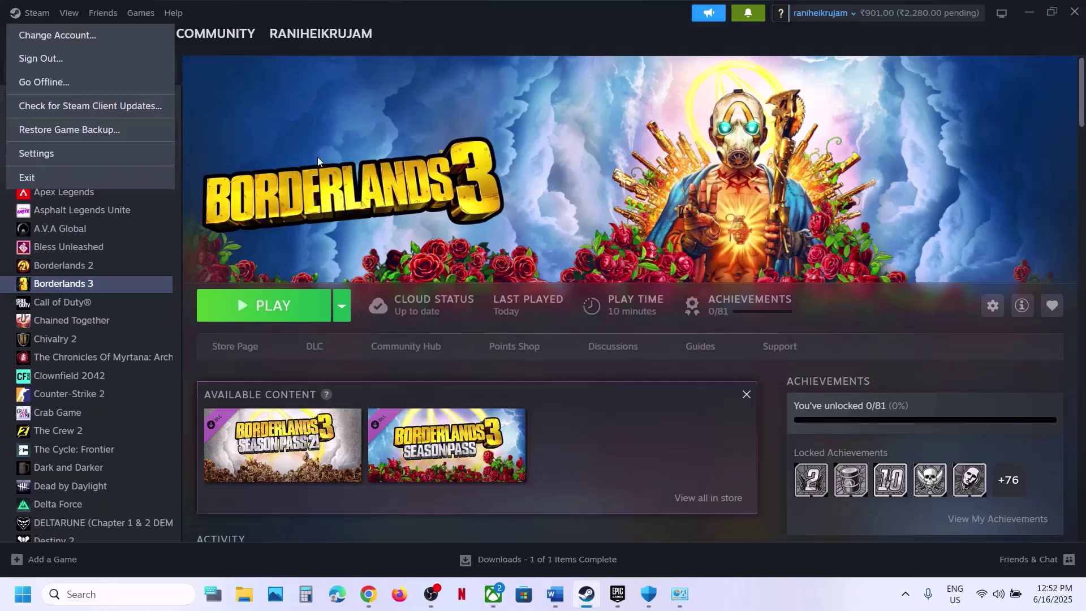
click(96, 593)
text(steam)
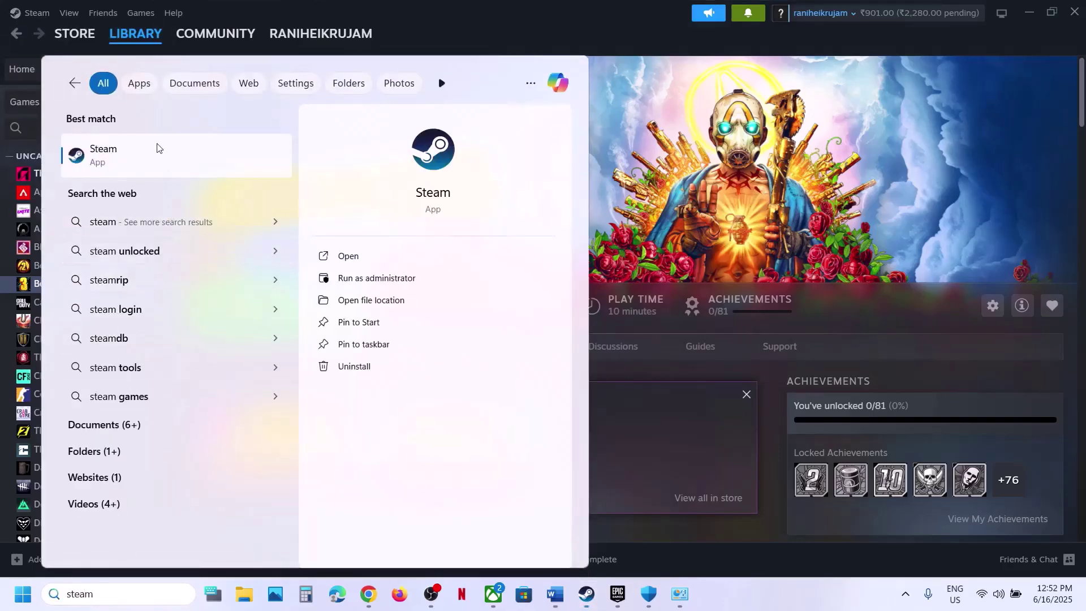
right_click(207, 174)
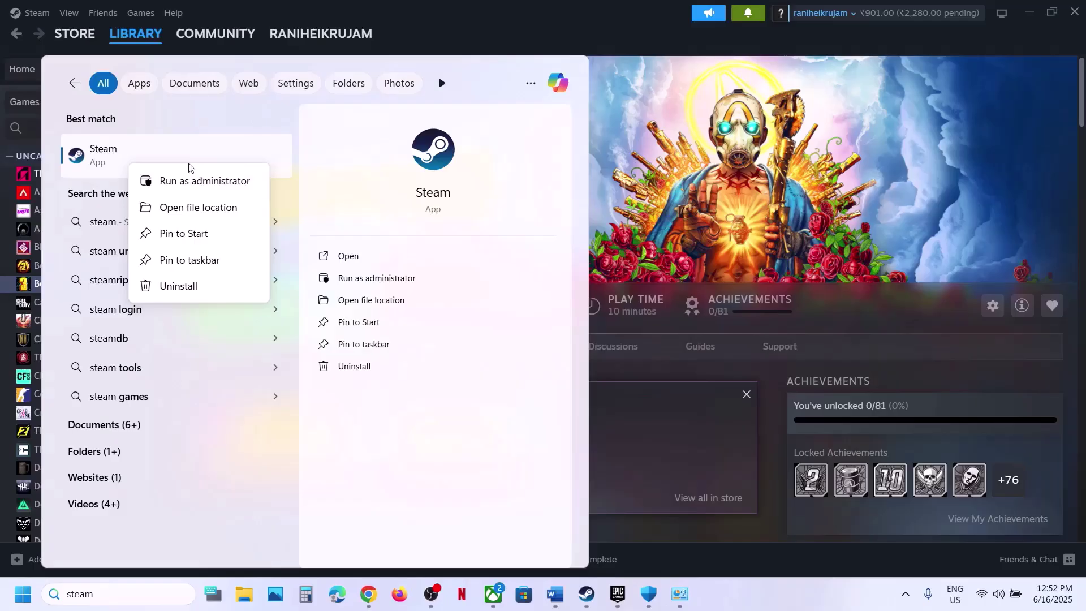
click(228, 188)
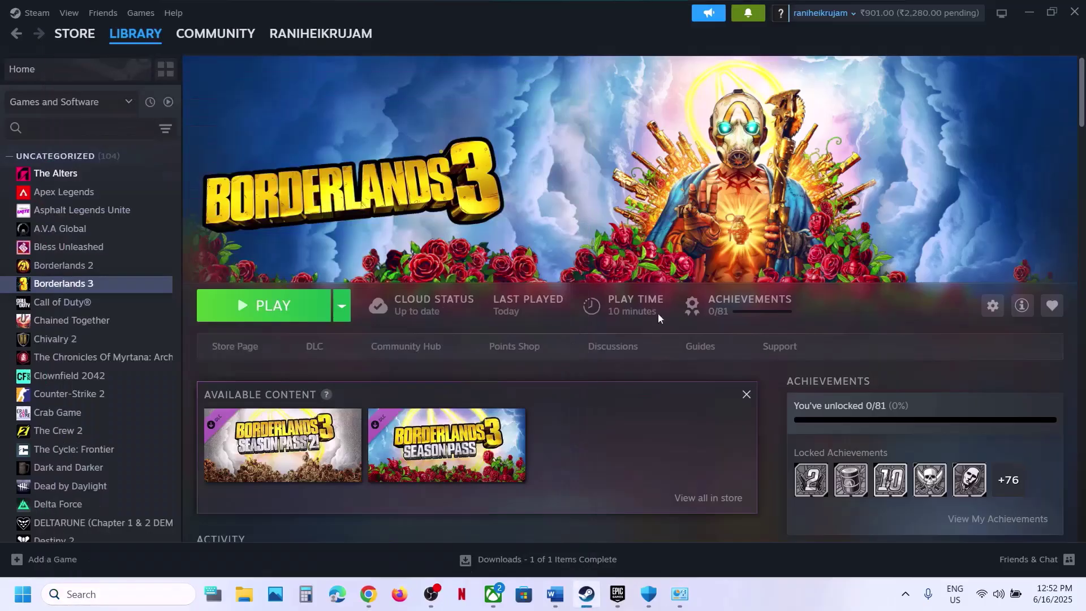
click(617, 594)
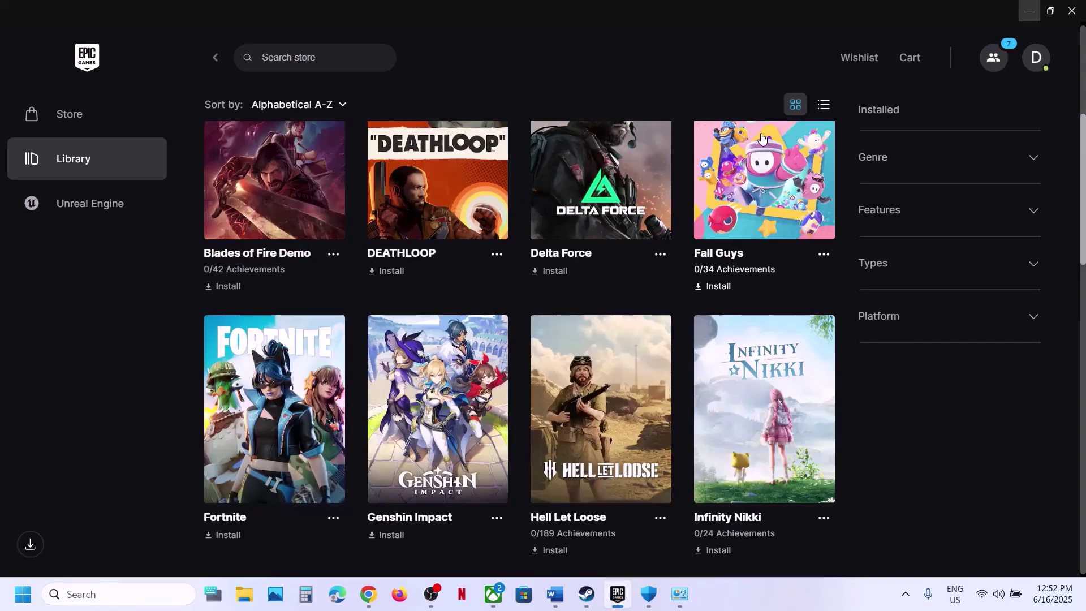
Check the Epic tray icon, then run Epic Games Launcher as administrator from a Windows search for 'pic'
click(905, 593)
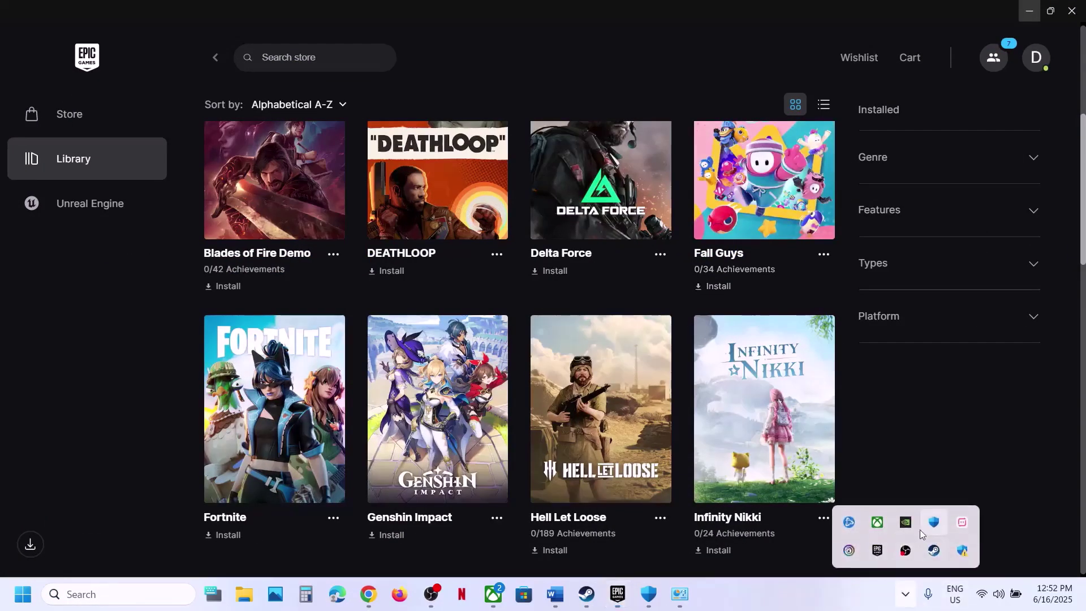
right_click(877, 550)
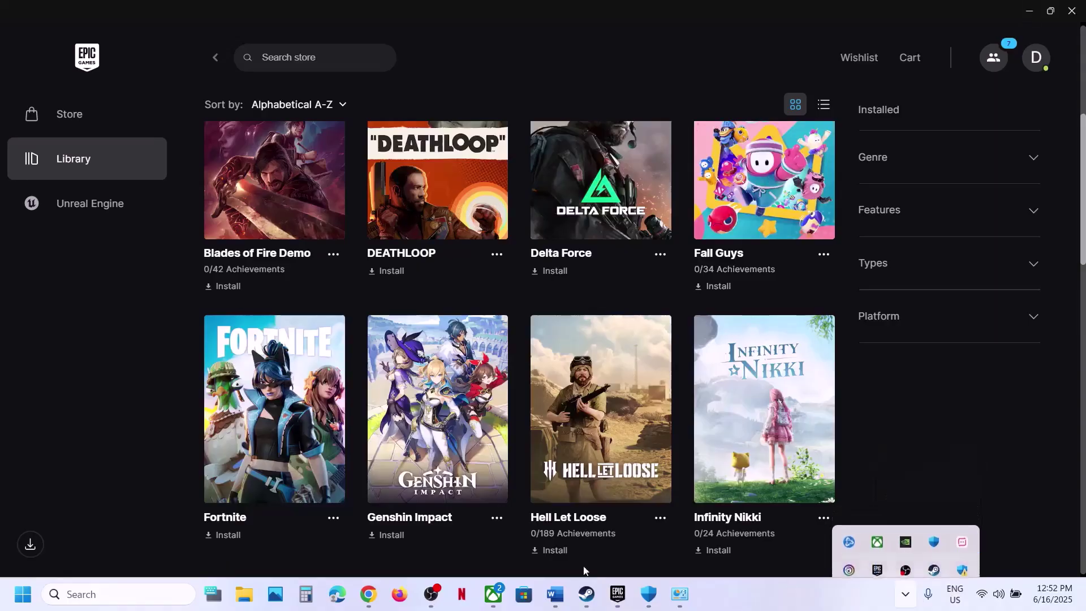
click(101, 597)
text(pic)
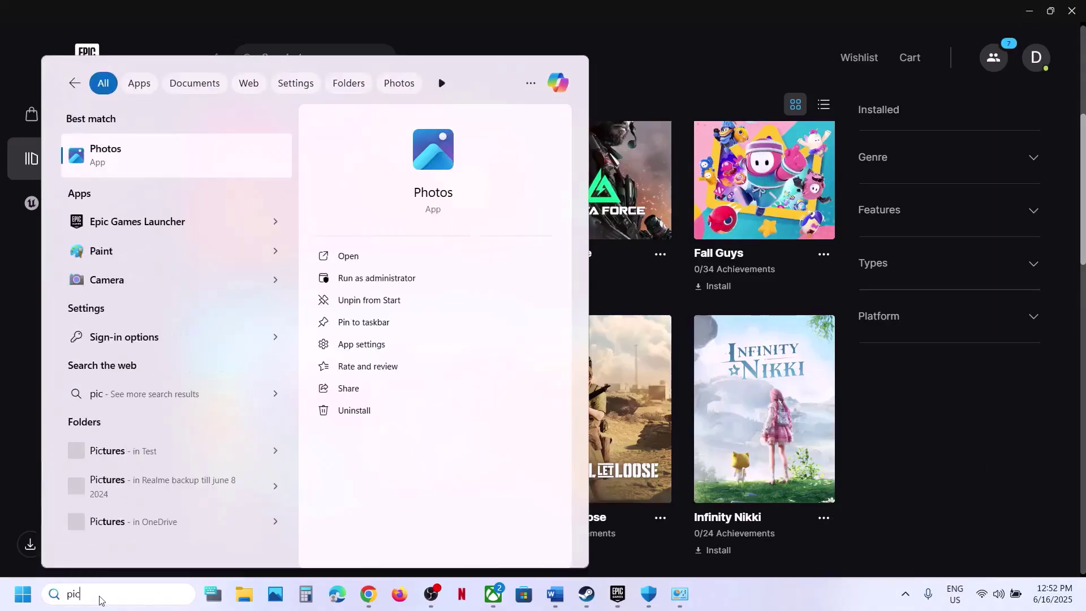
right_click(133, 231)
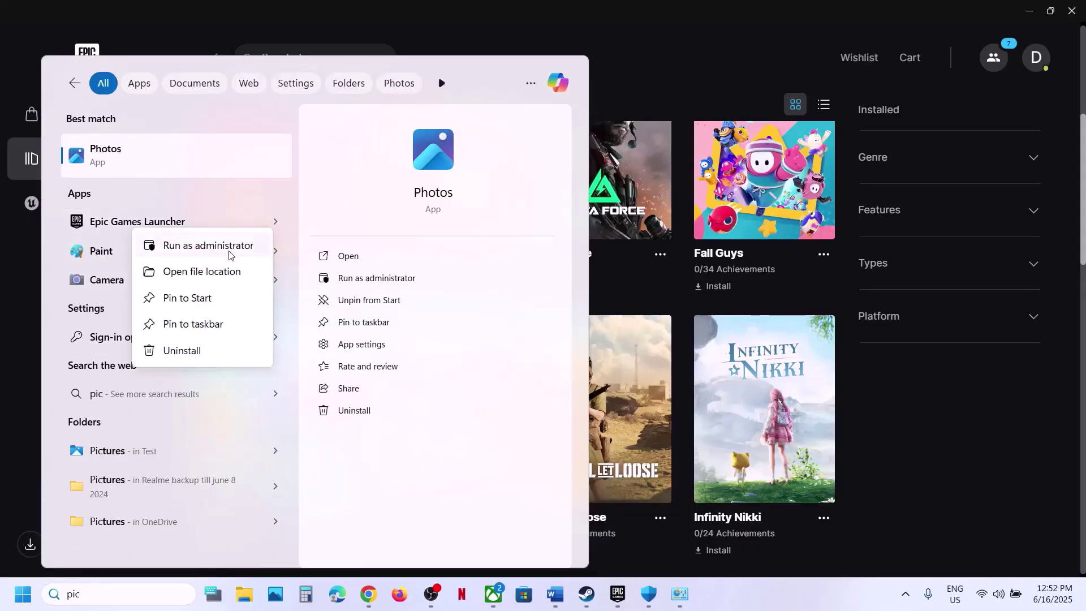
click(782, 53)
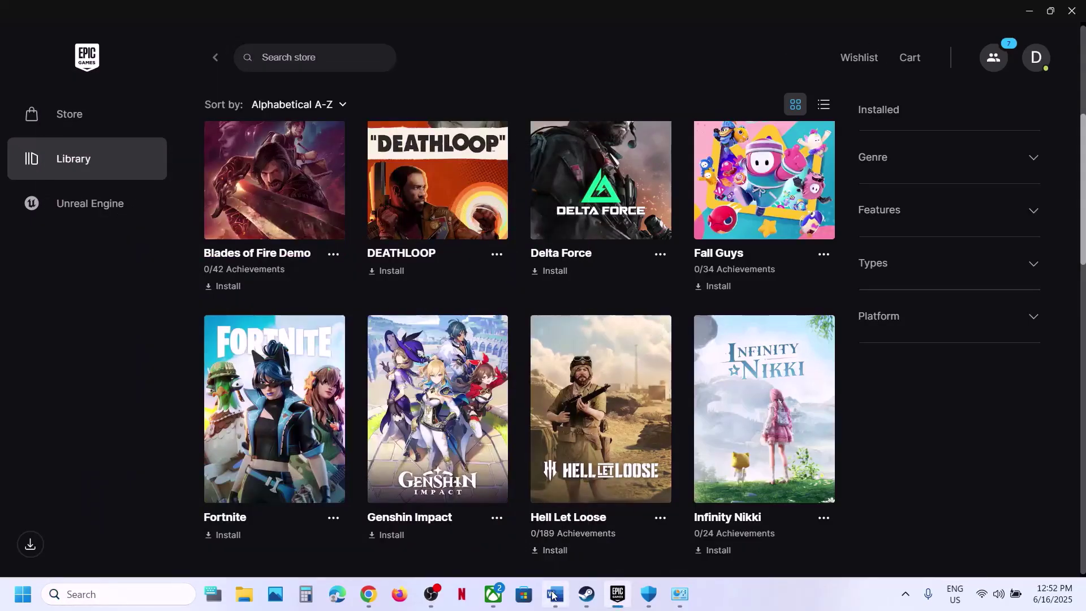
click(554, 595)
Scroll to Step 8 and select 'Delete the config folder (All Saved Settings Will Be Lost'
scroll(460, 391, down, 3)
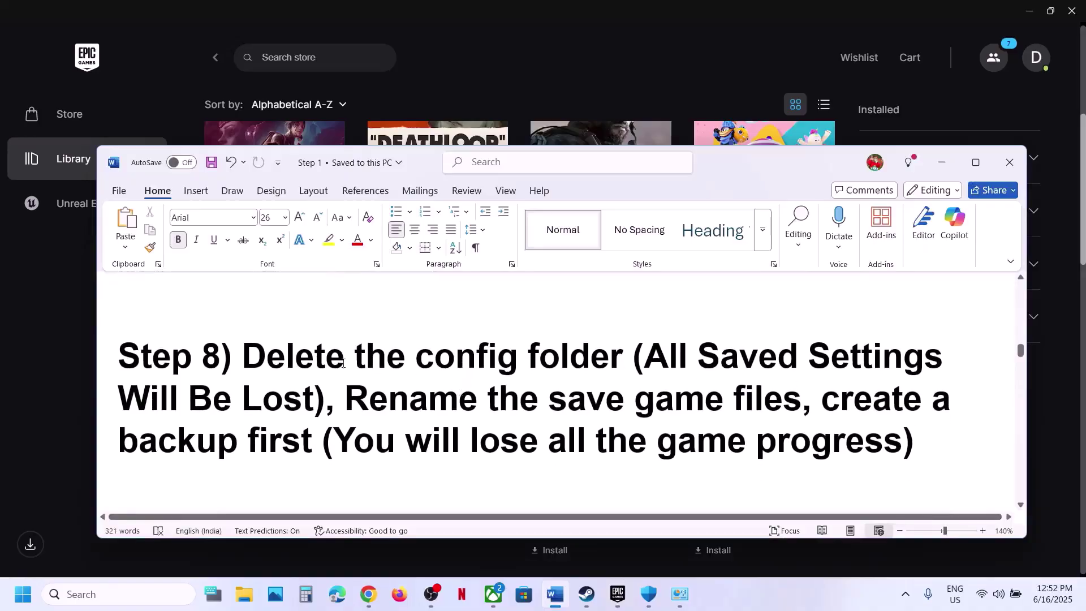
drag(264, 354, 298, 403)
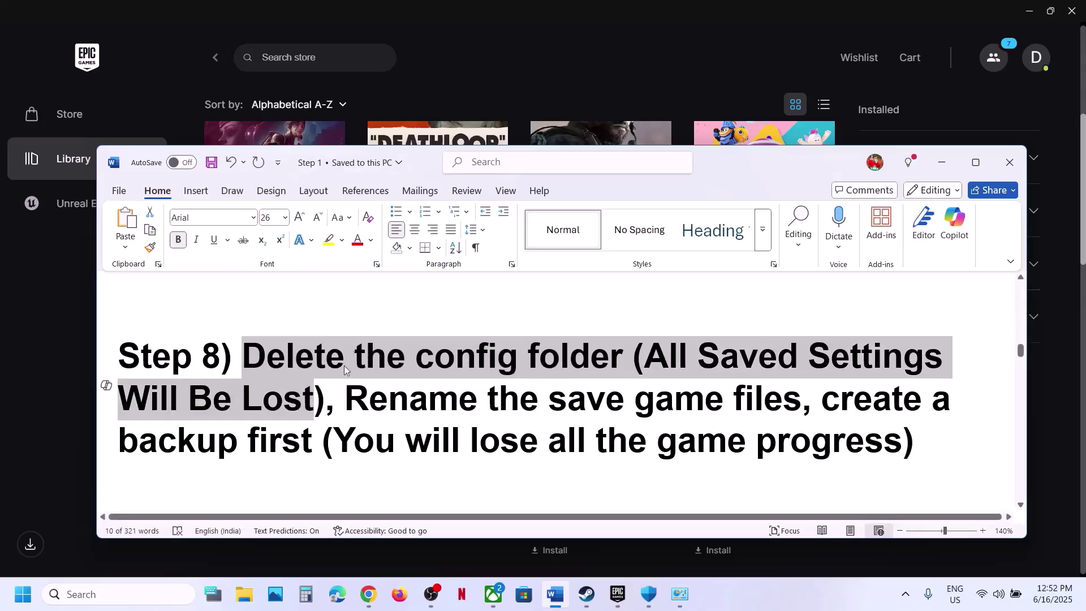
Open a maximized File Explorer and browse to C:\Users\Test\AppData\Local with hidden items shown
click(248, 594)
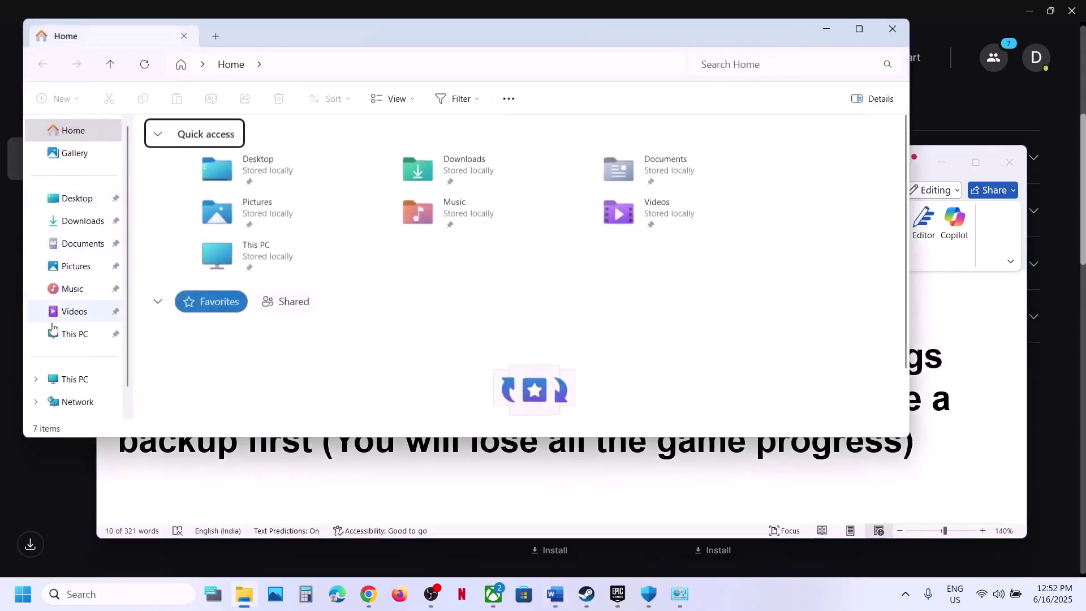
click(60, 385)
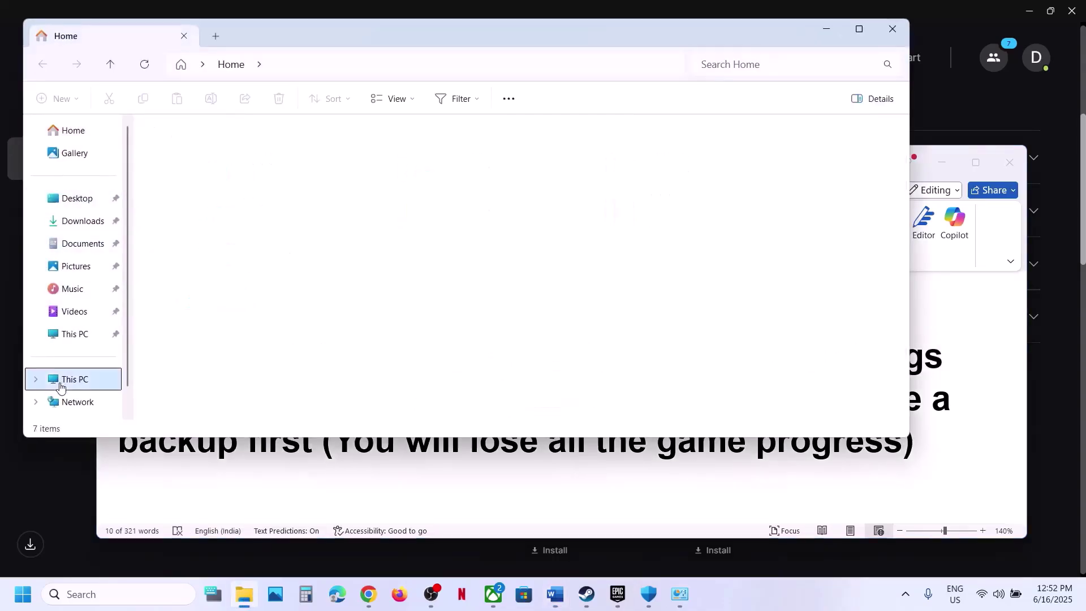
click(858, 29)
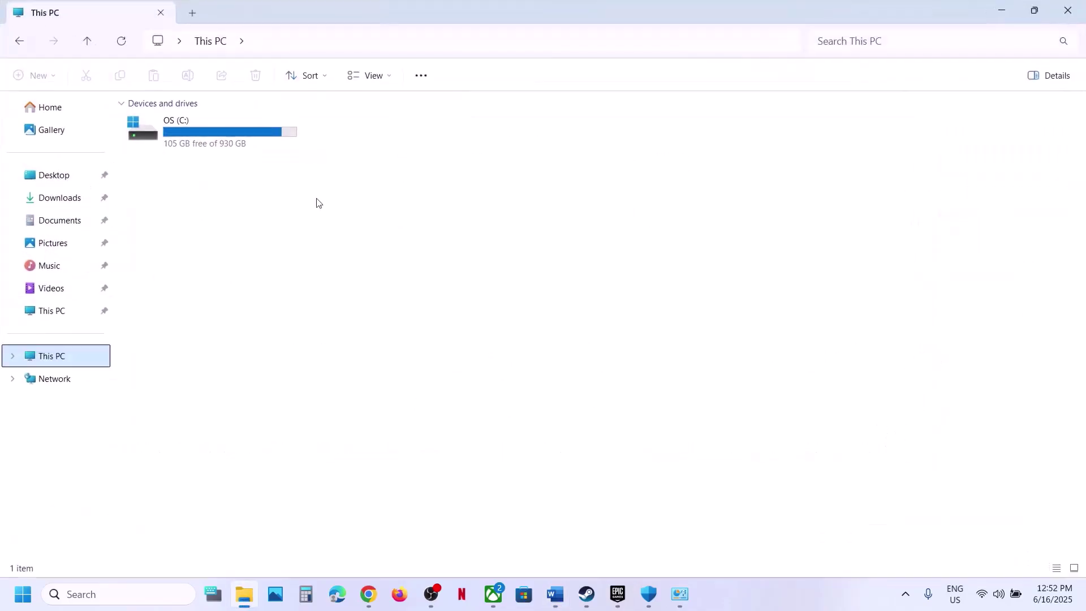
double_click(224, 148)
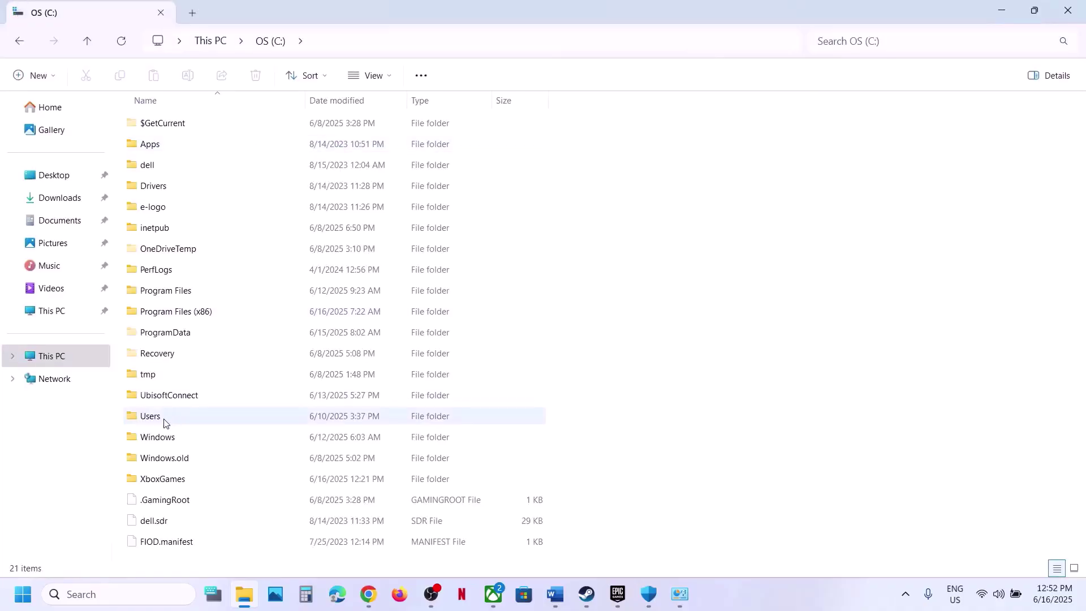
double_click(164, 423)
double_click(162, 127)
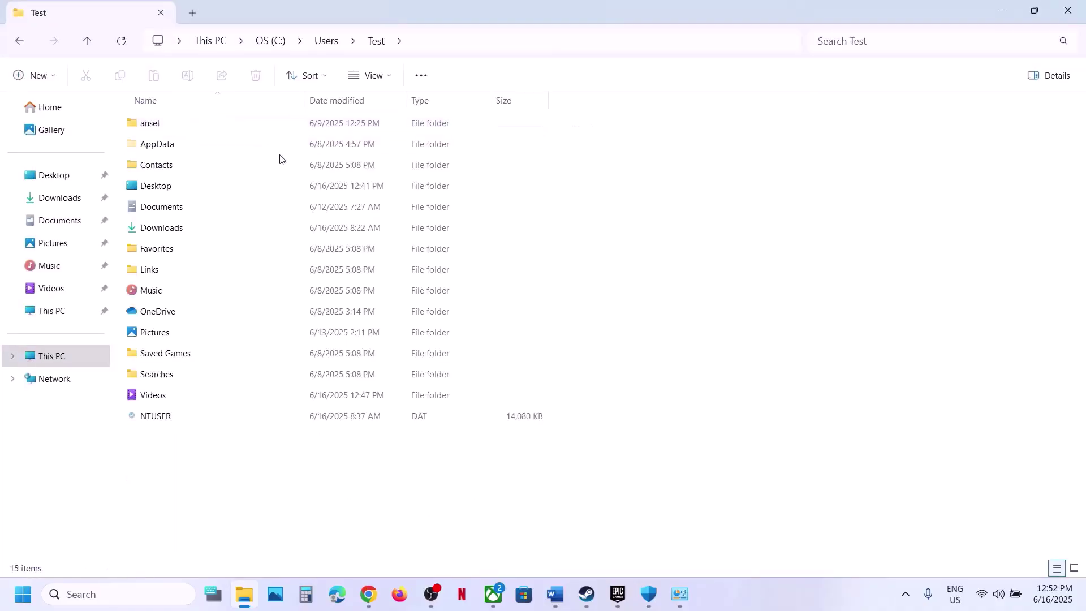
click(170, 146)
click(386, 77)
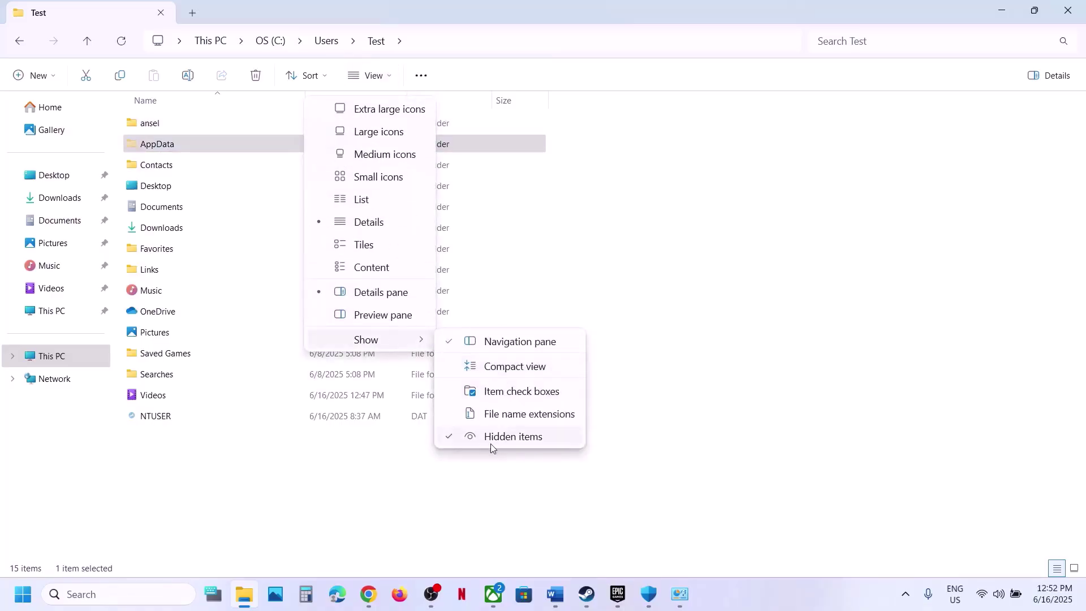
double_click(193, 150)
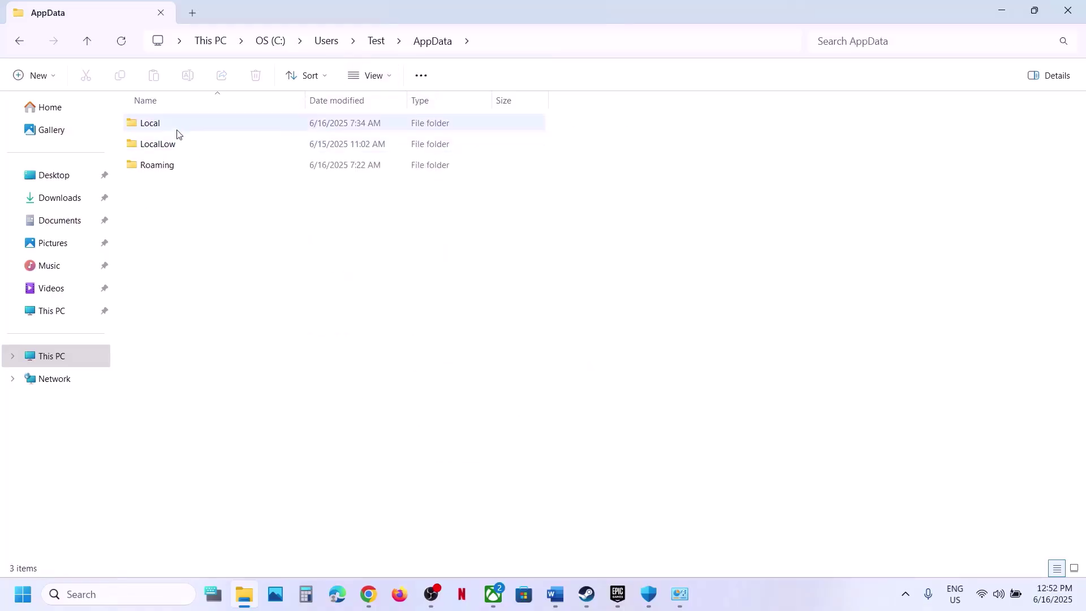
double_click(177, 132)
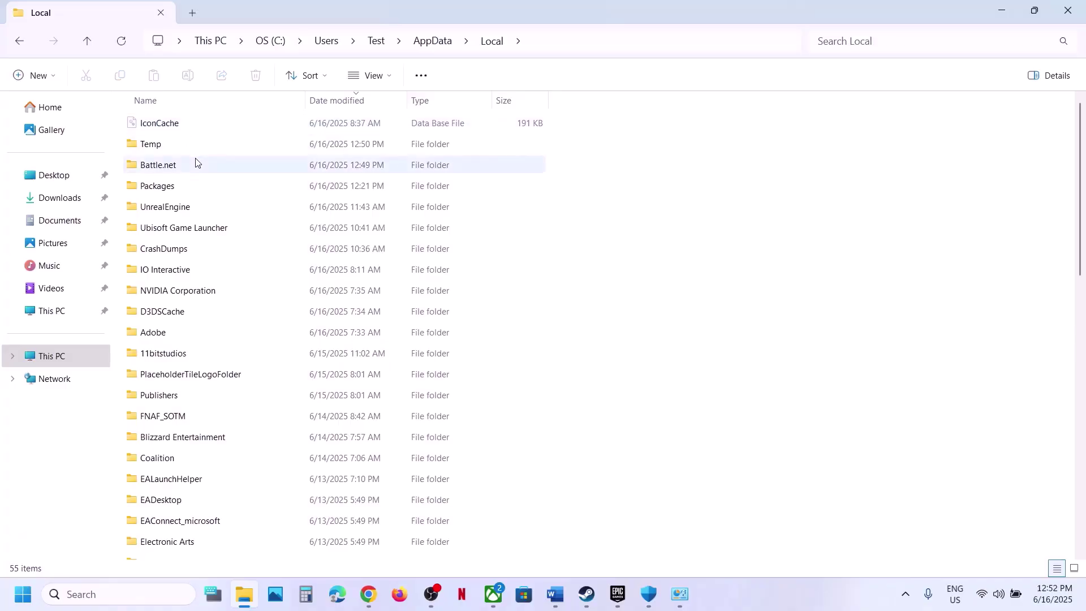
Navigate Documents > My Games > Borderlands 3 > Saved
click(82, 225)
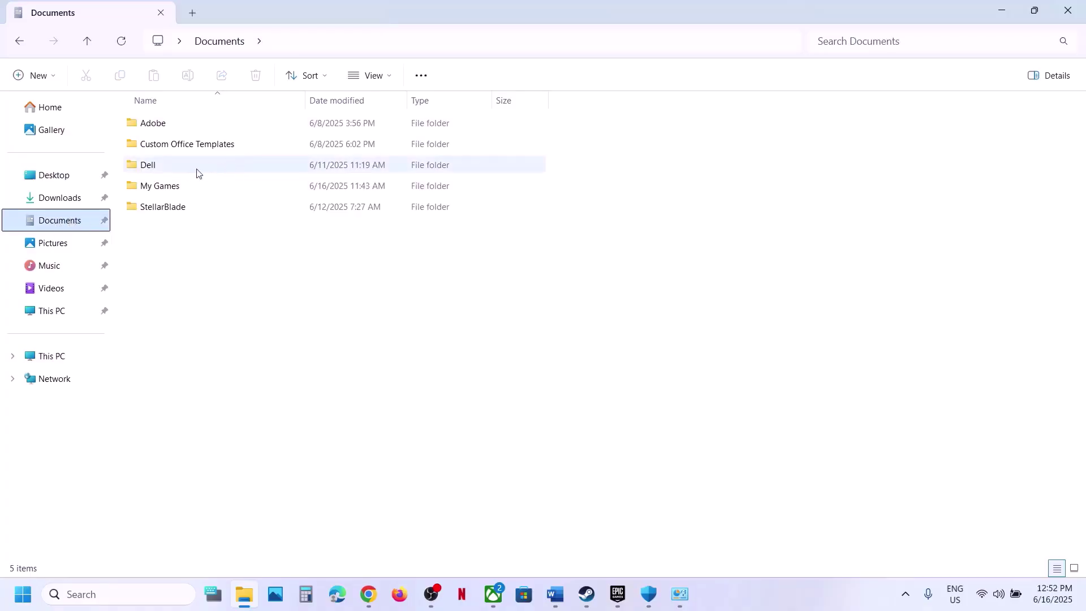
double_click(165, 187)
click(166, 123)
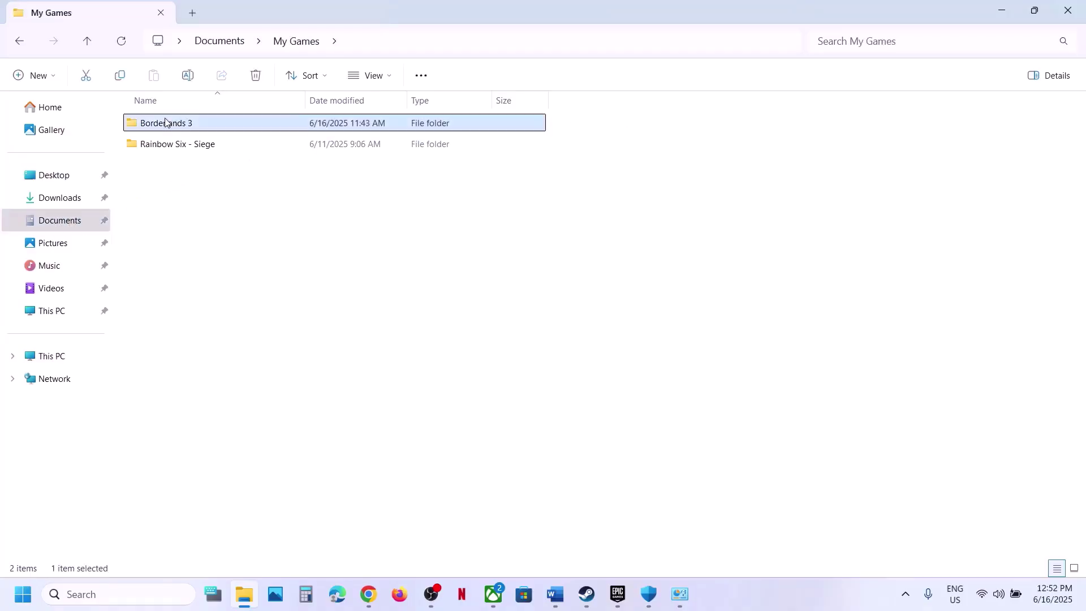
double_click(197, 130)
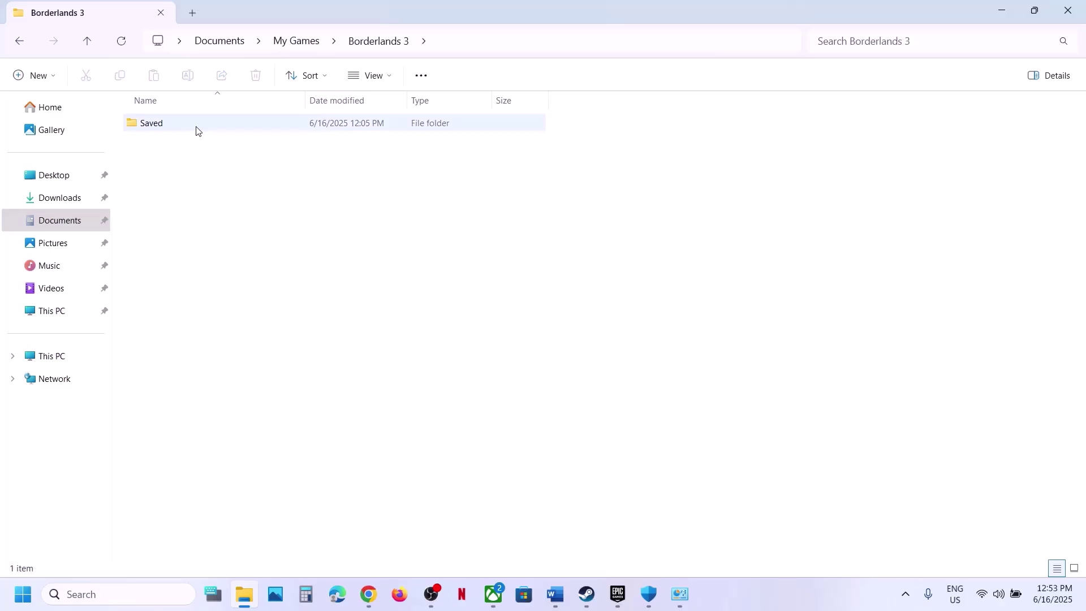
double_click(196, 131)
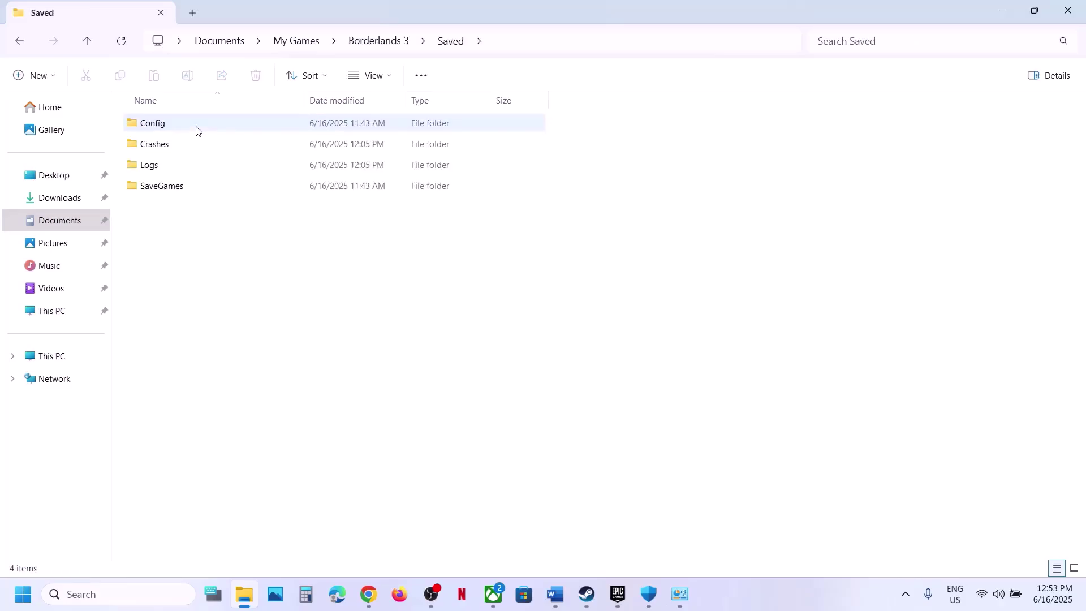
Copy the Config folder and paste a backup onto the desktop, moving it toward the centre
click(168, 130)
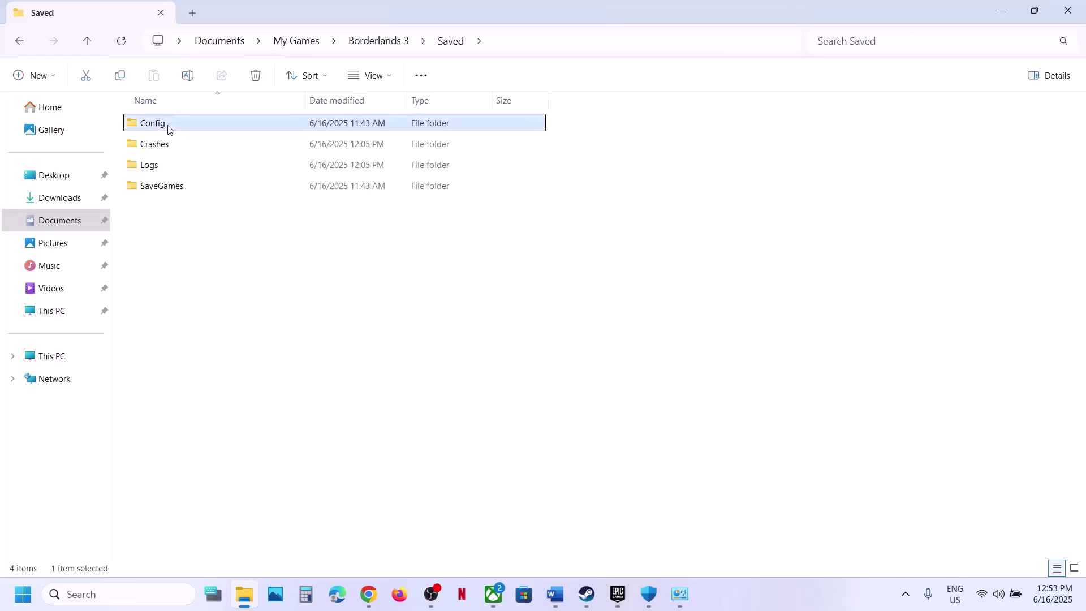
right_click(198, 132)
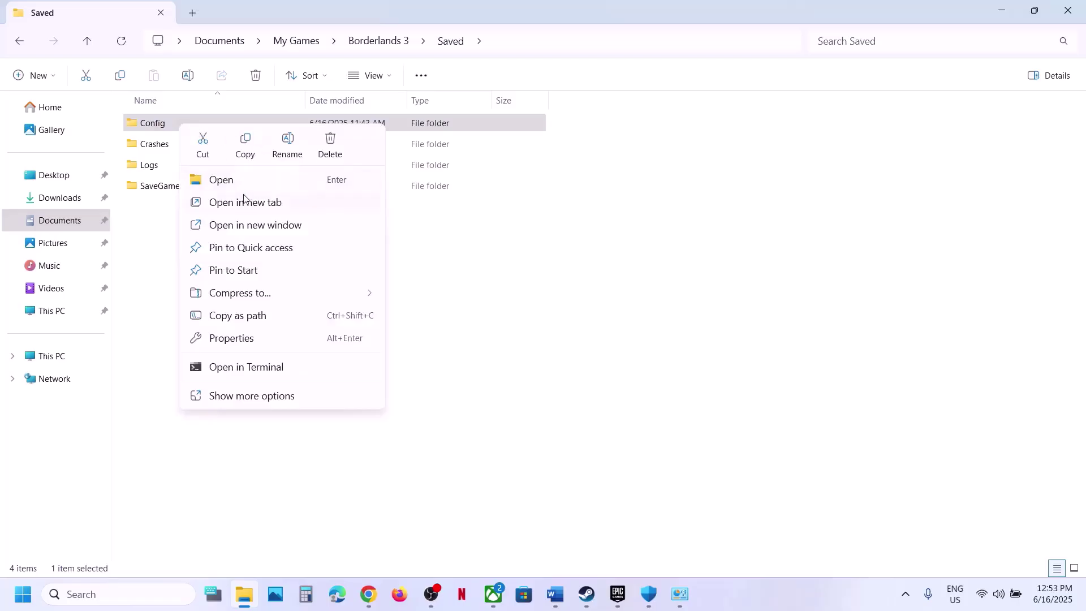
click(247, 148)
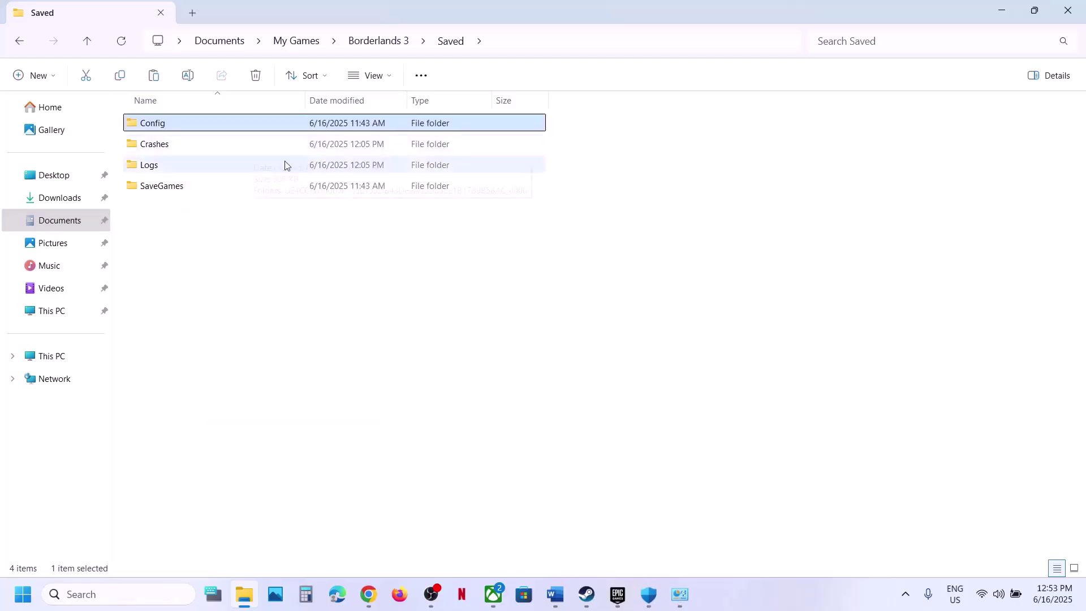
key(super+d)
key(ctrl+v)
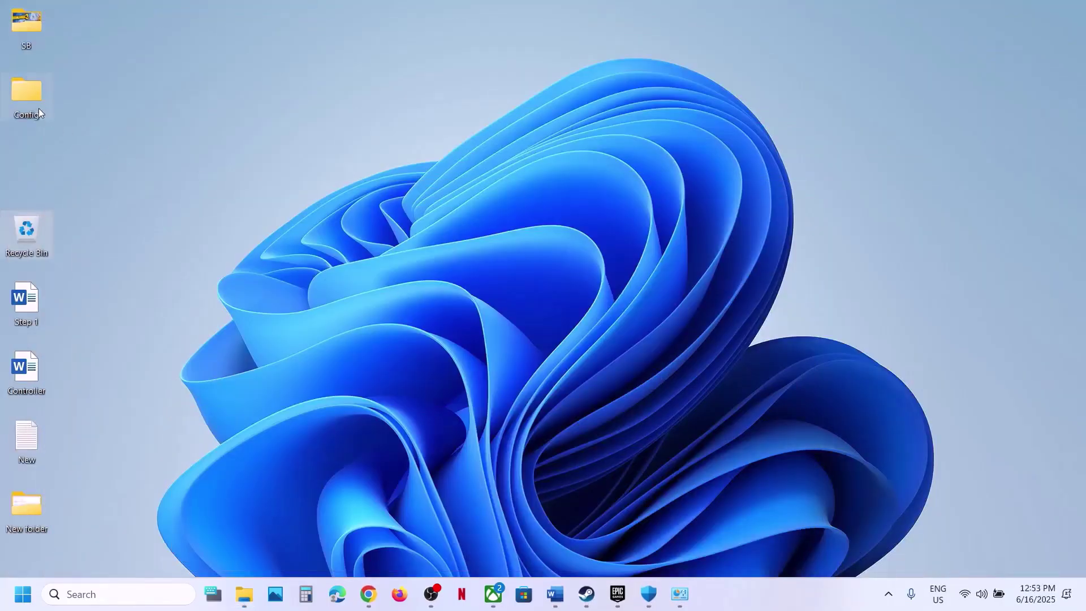
drag(38, 107, 136, 117)
drag(16, 100, 391, 167)
Return to the Saved folder in File Explorer and open Config's context menu without acting
click(244, 593)
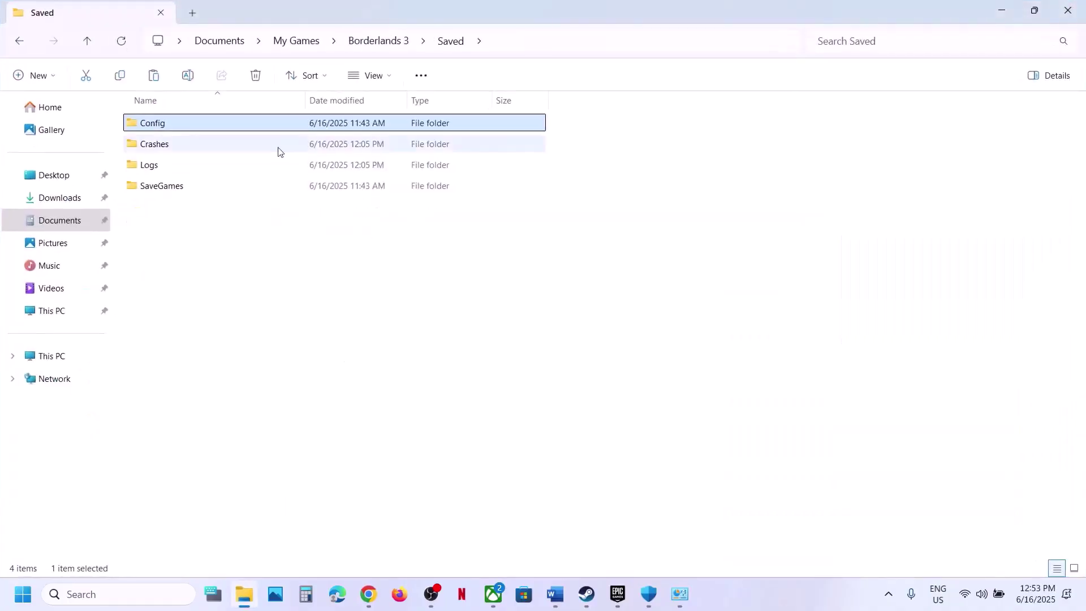
right_click(230, 129)
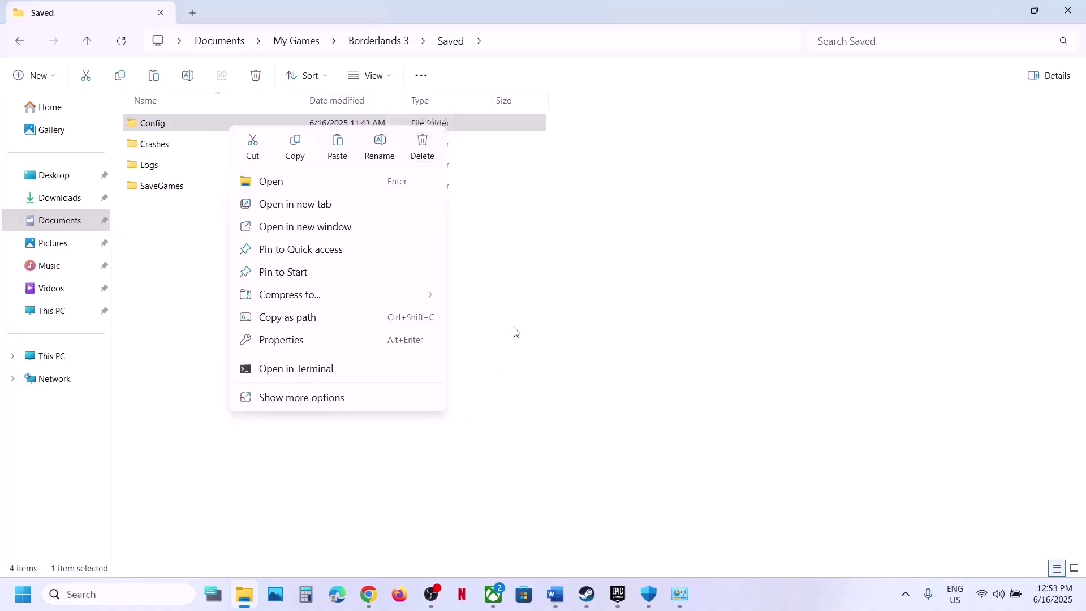
key(alt+Tab)
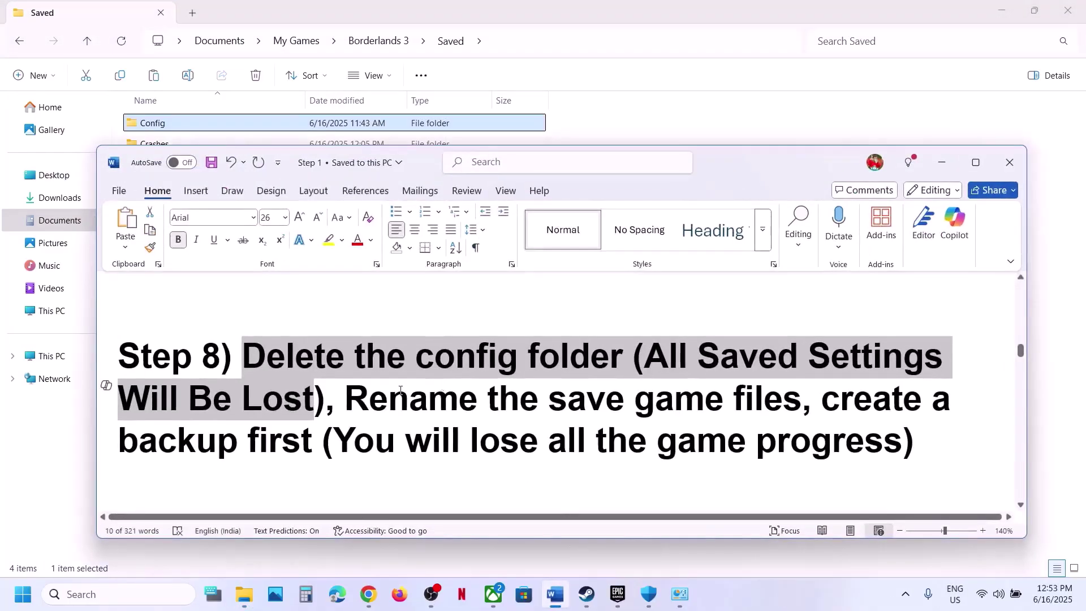
Highlight Step 8's rename-saves, progress-loss warning and backup advice, then go to Documents
drag(363, 400, 806, 405)
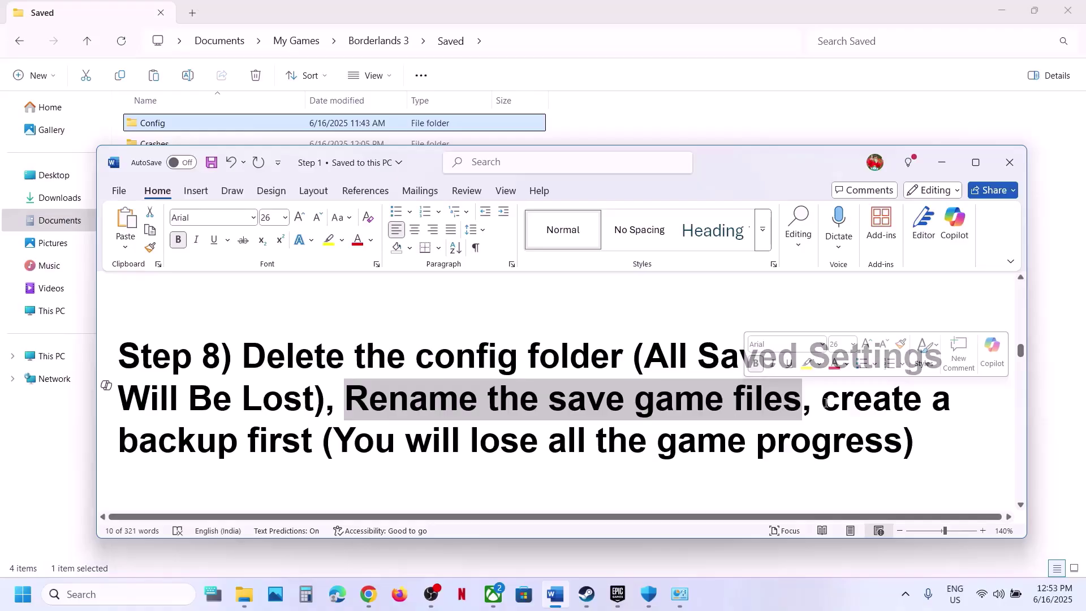
drag(345, 444, 902, 447)
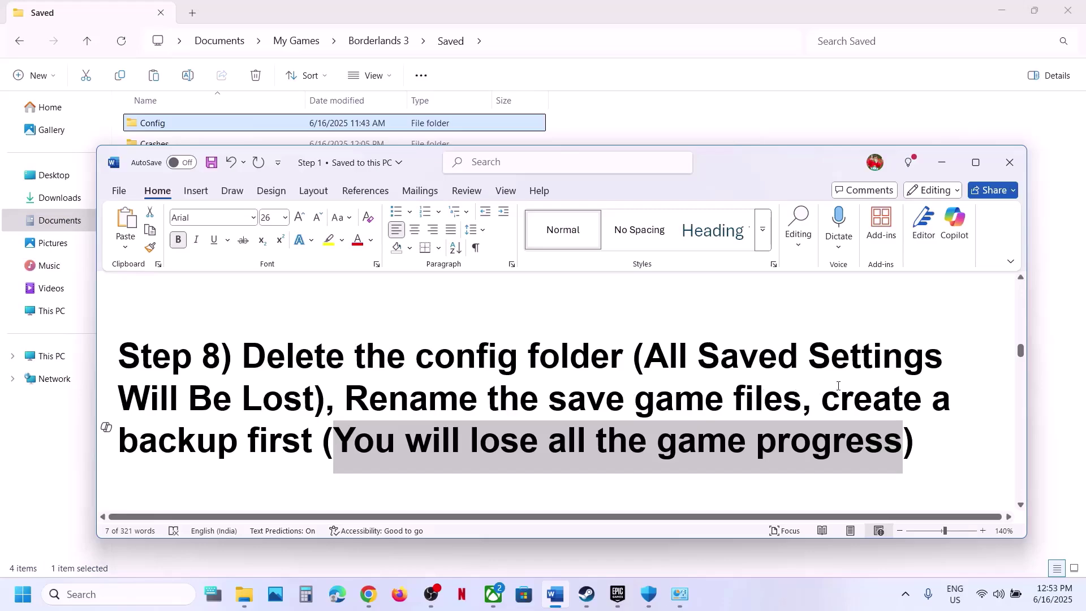
drag(931, 398, 822, 399)
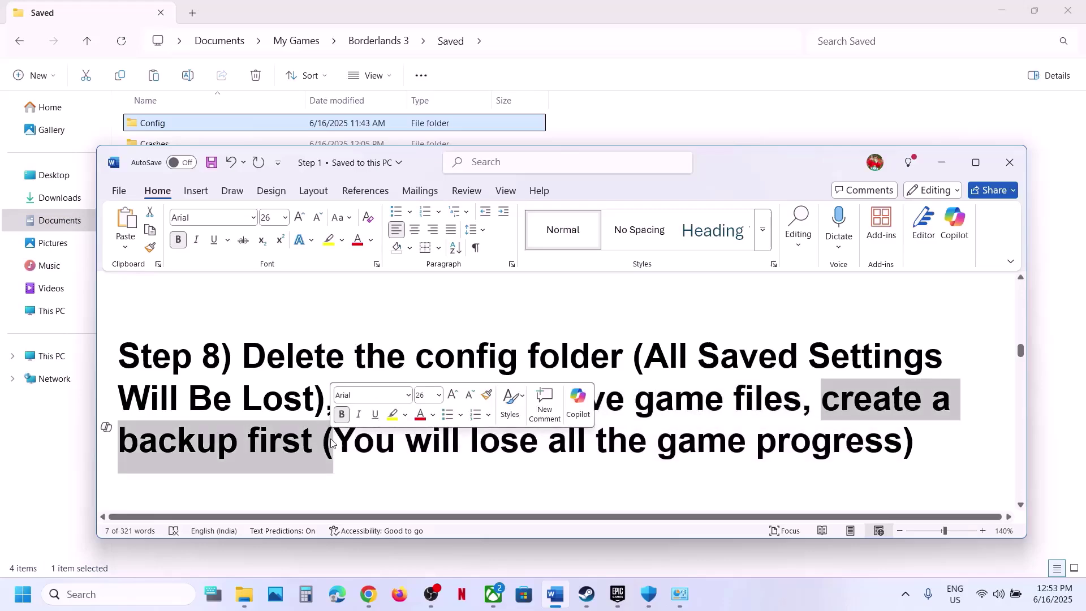
click(56, 226)
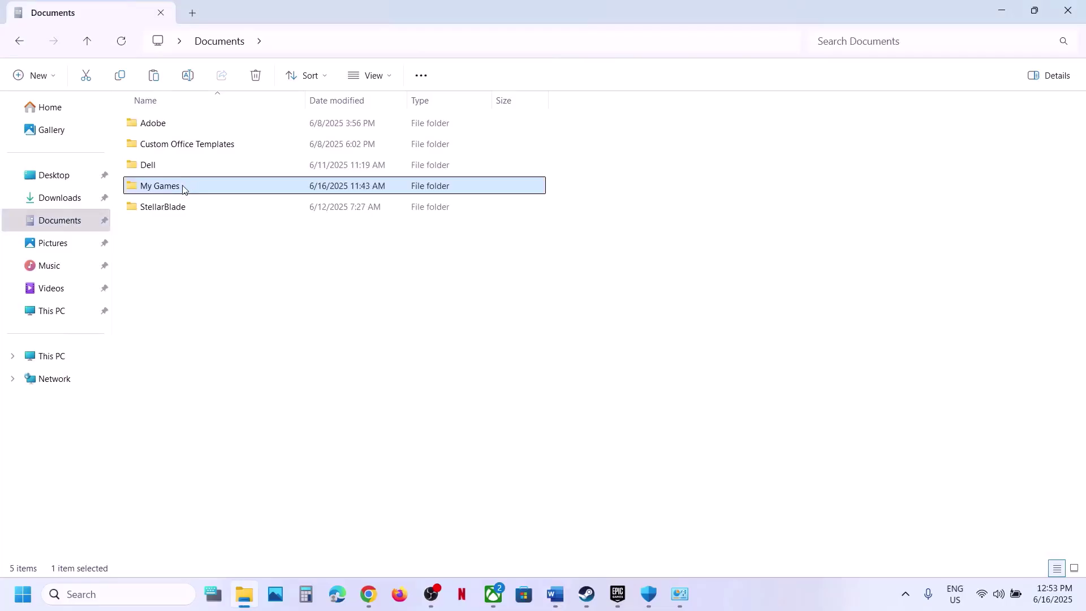
Copy the Borderlands 3 save folder from My Games and paste a backup onto the desktop
double_click(184, 189)
right_click(194, 121)
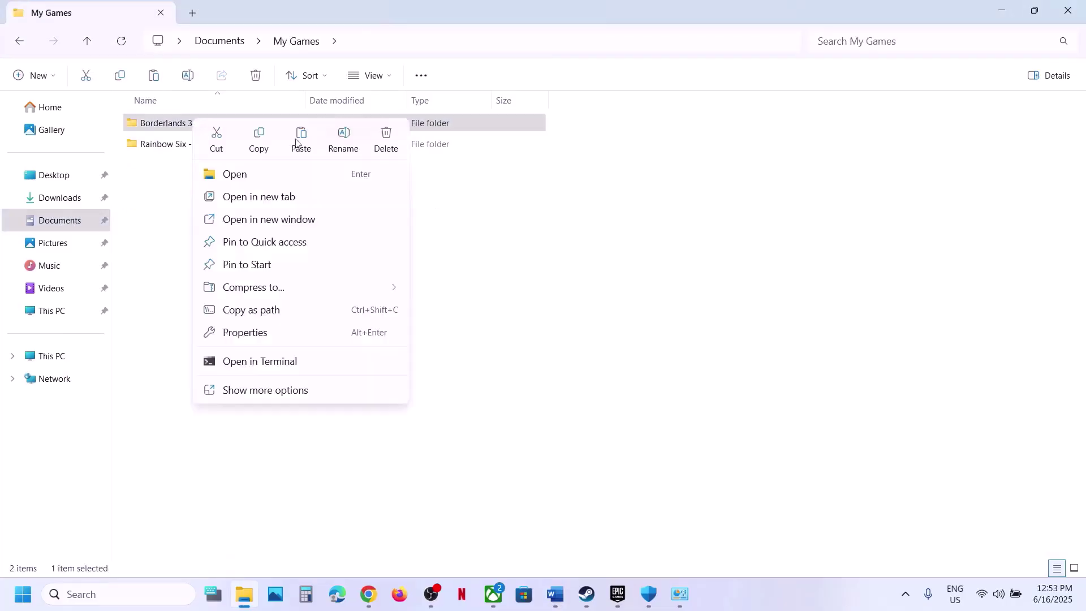
click(257, 143)
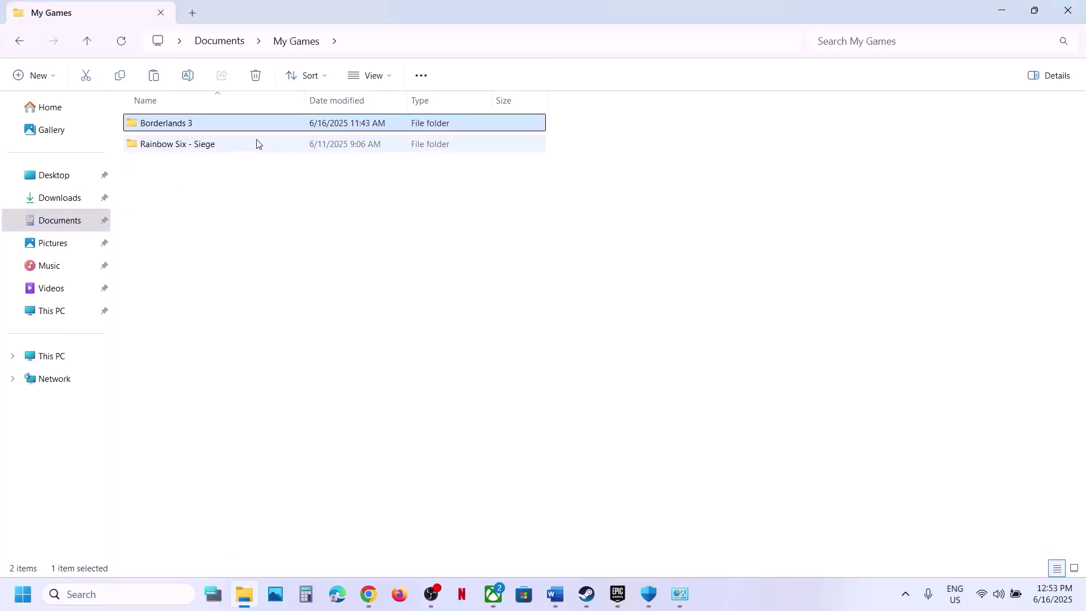
key(super+d)
key(ctrl+v)
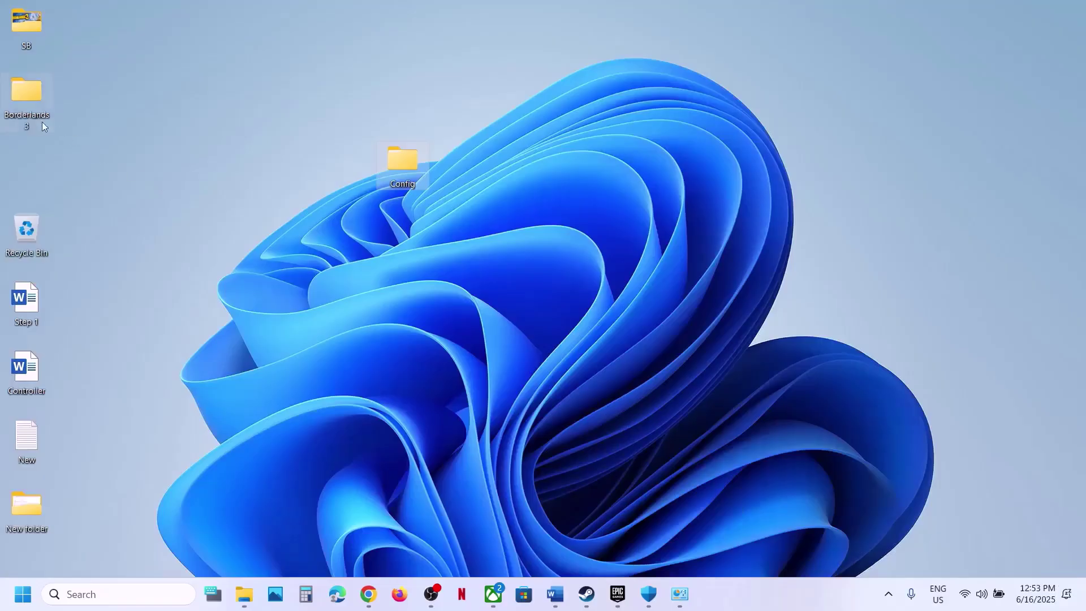
drag(367, 207, 358, 215)
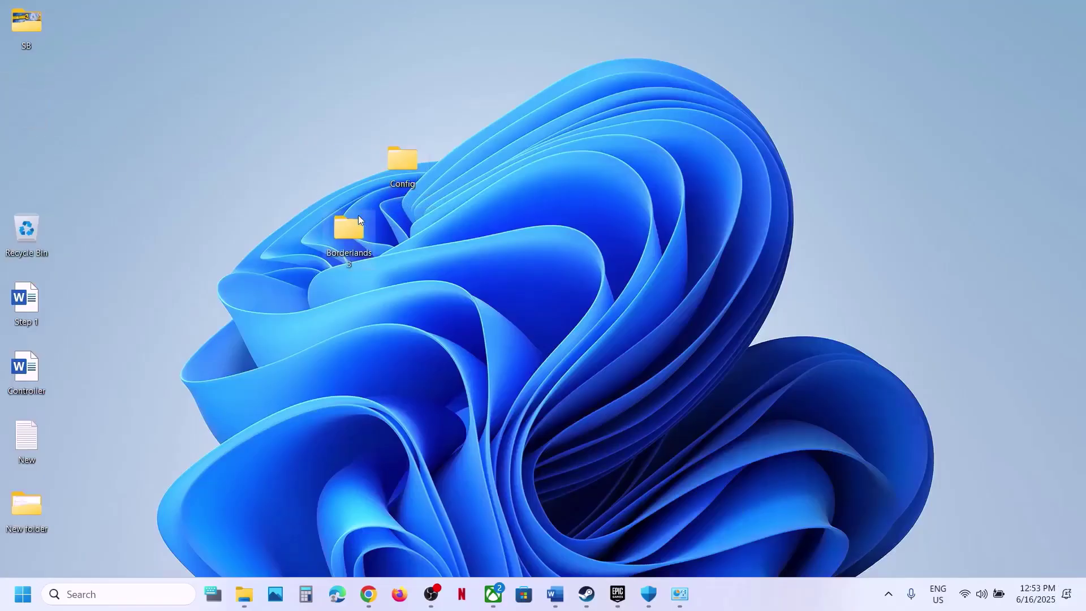
Rename the original Borderlands 3 folder in My Games to 'Borderlands 3.old'
click(243, 593)
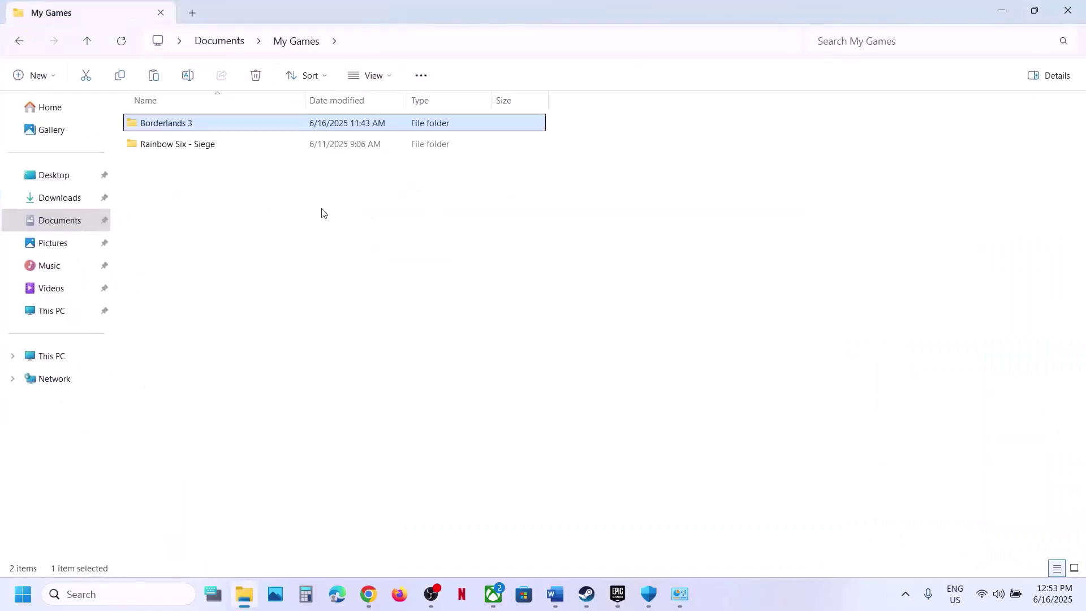
right_click(188, 124)
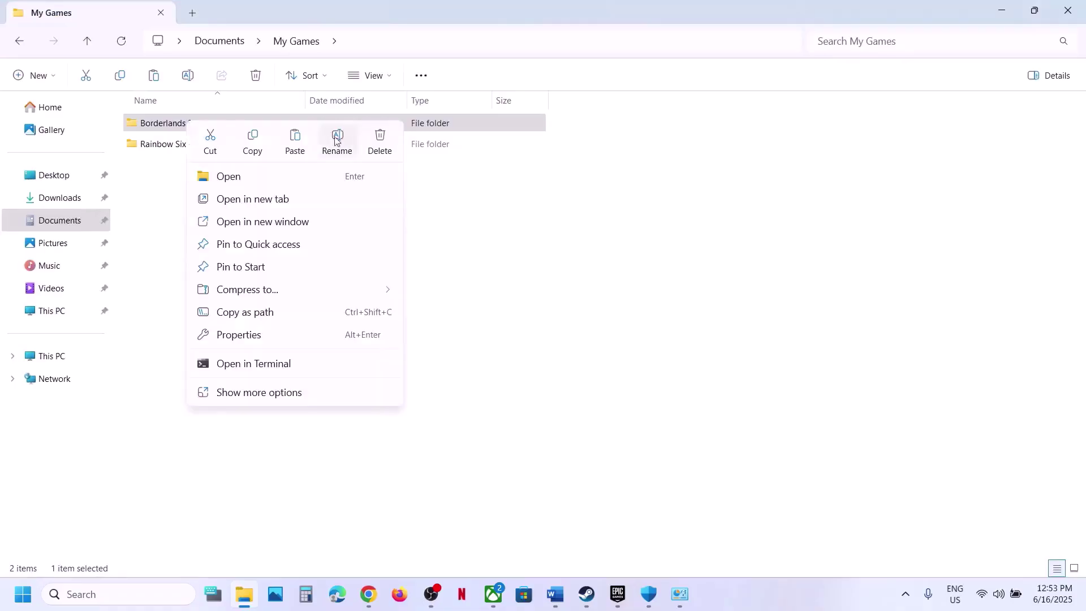
click(336, 141)
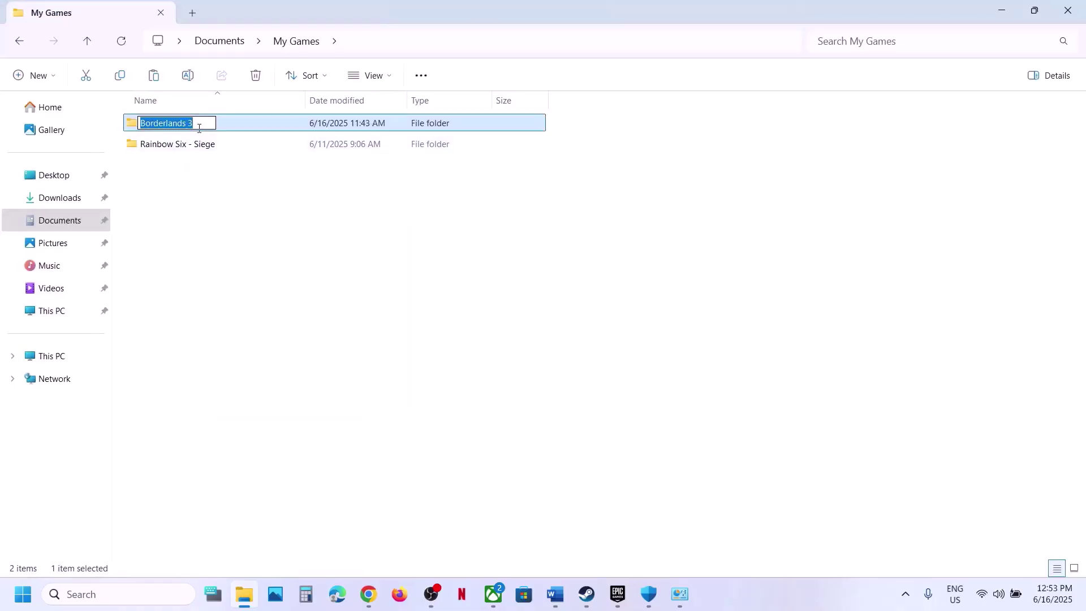
click(202, 128)
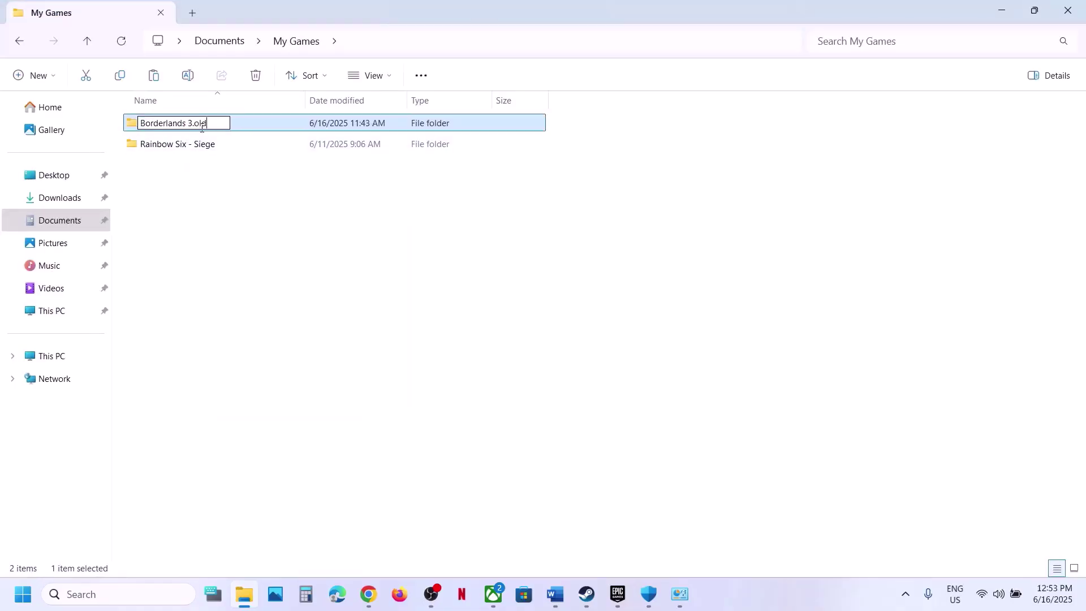
click(512, 384)
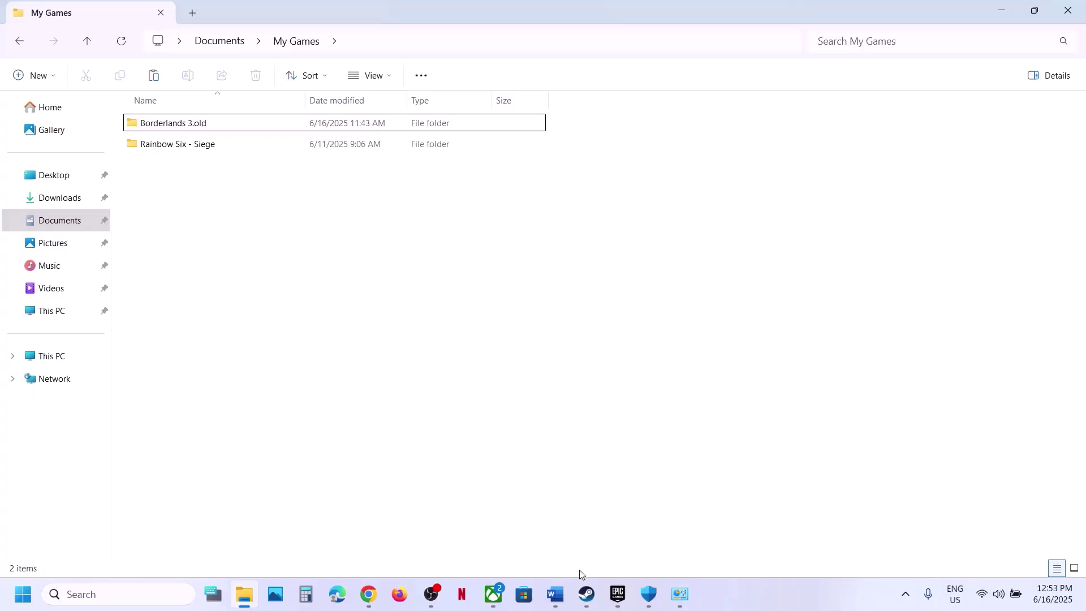
click(587, 594)
Scroll Word to Step 9 and highlight its note about updating the Epic Games Launcher
click(555, 594)
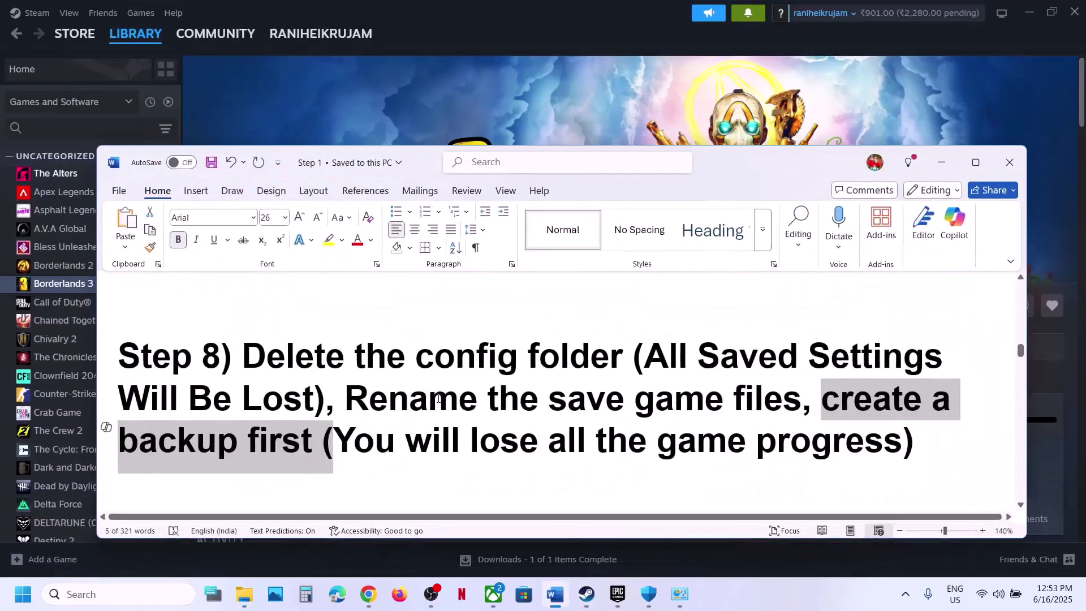
scroll(439, 398, down, 3)
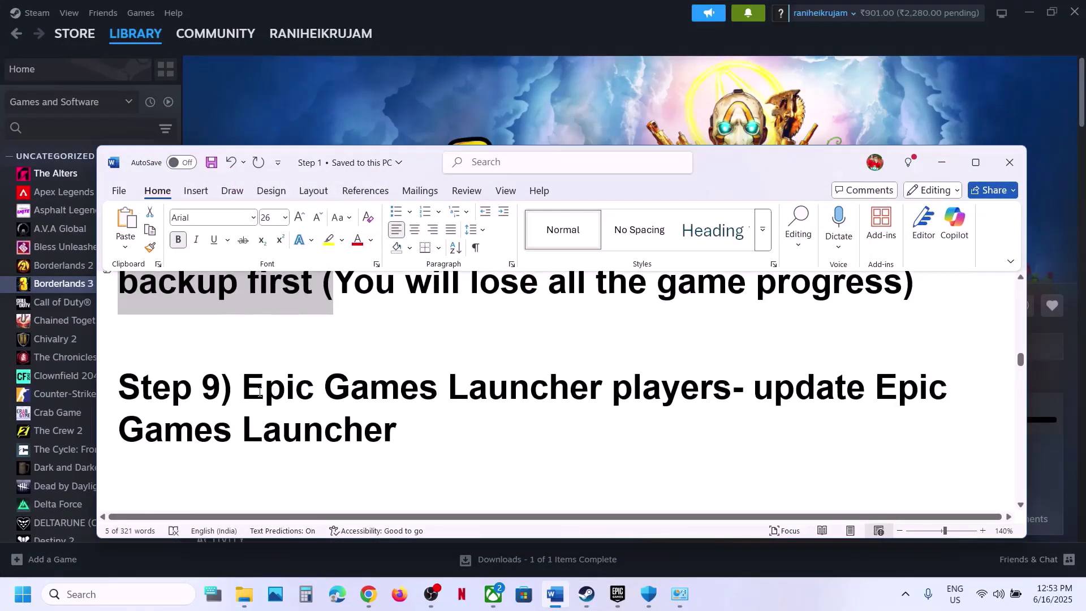
drag(259, 392, 732, 392)
drag(746, 447, 752, 391)
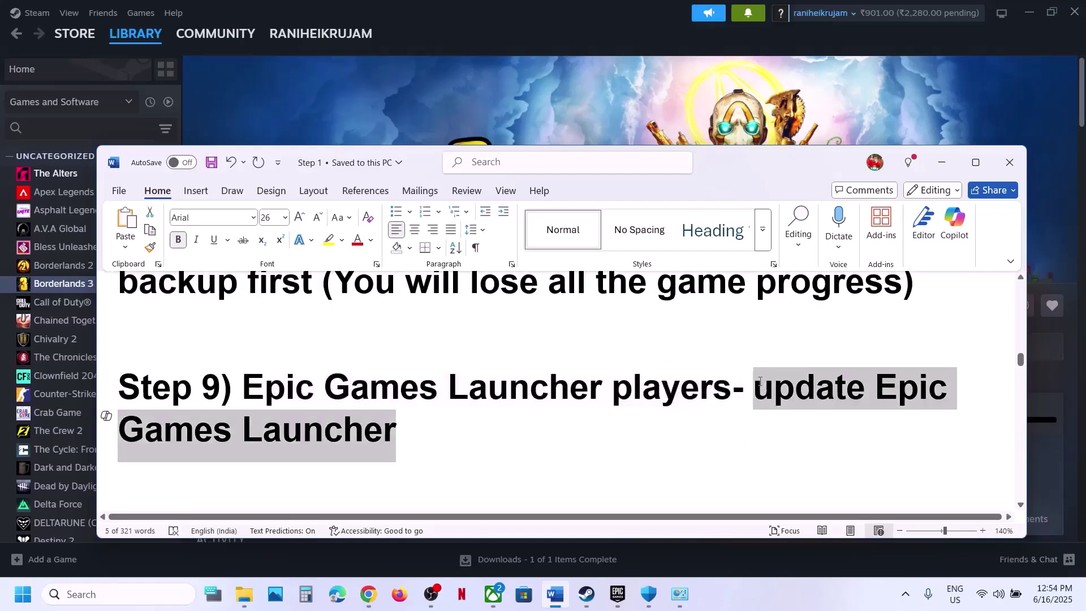
click(753, 390)
click(617, 594)
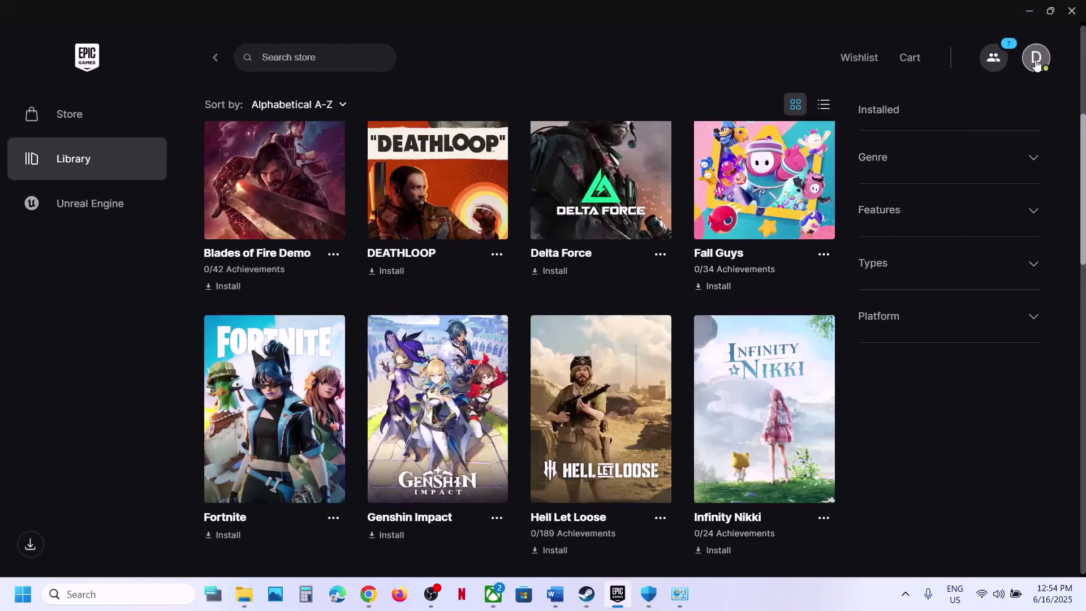
Choose Settings from the profile avatar menu to reach the Epic Games Updater Service options
click(1036, 62)
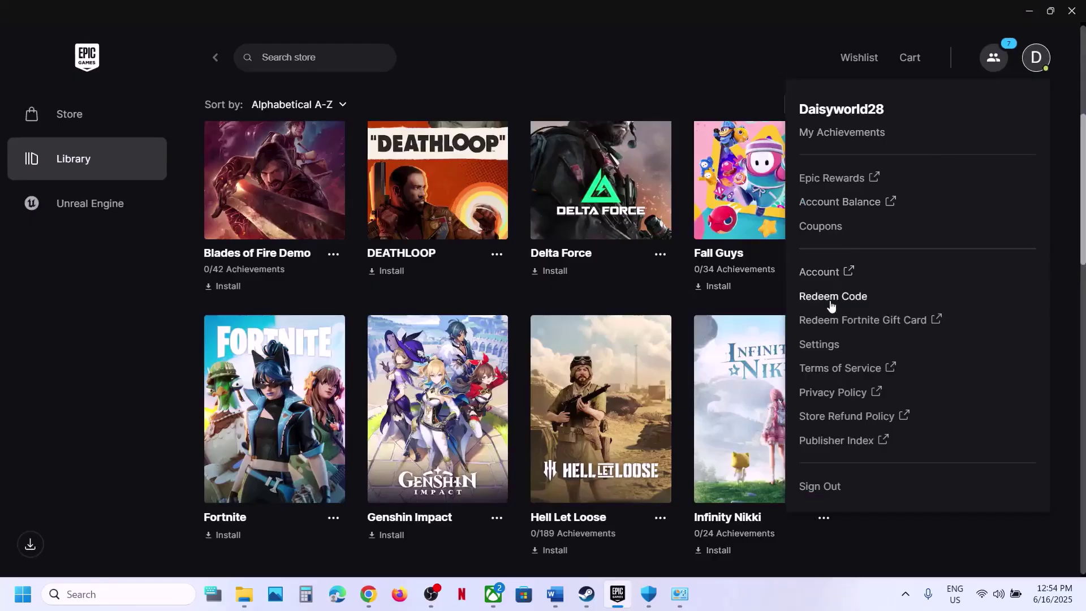
click(828, 346)
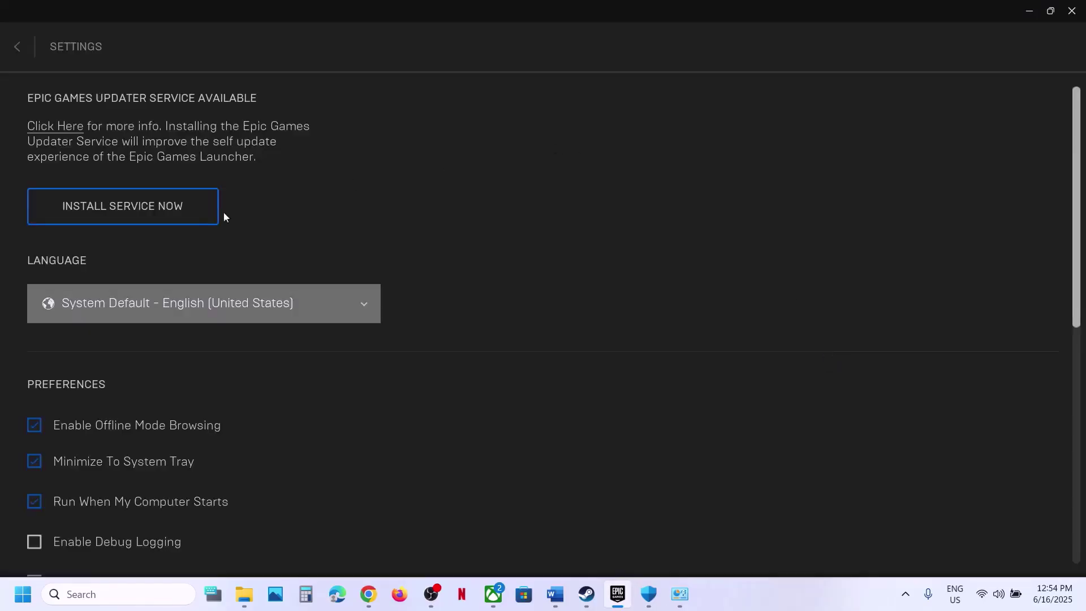
click(99, 212)
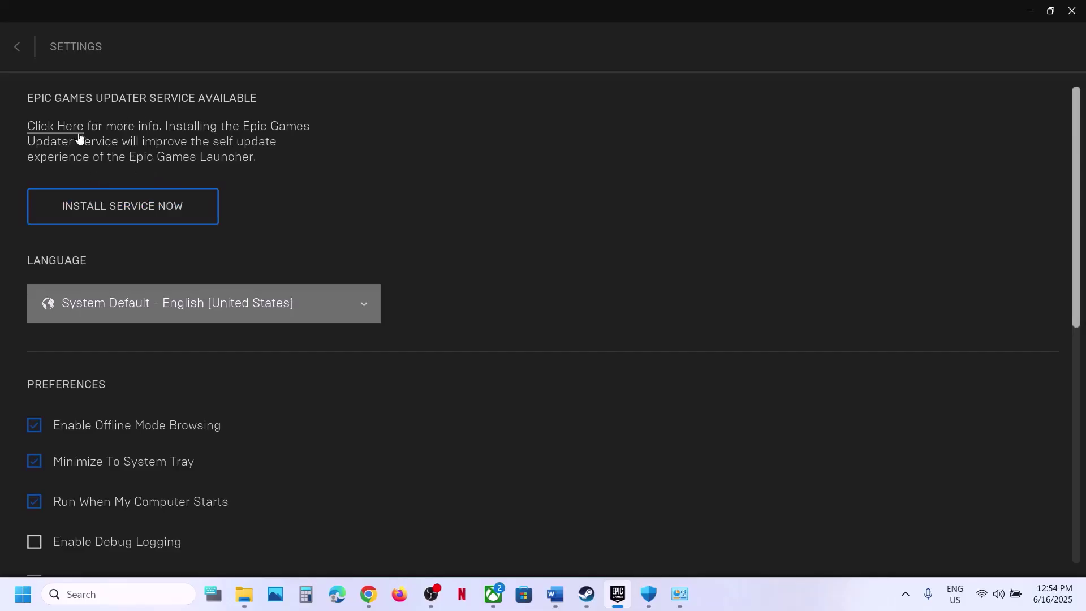
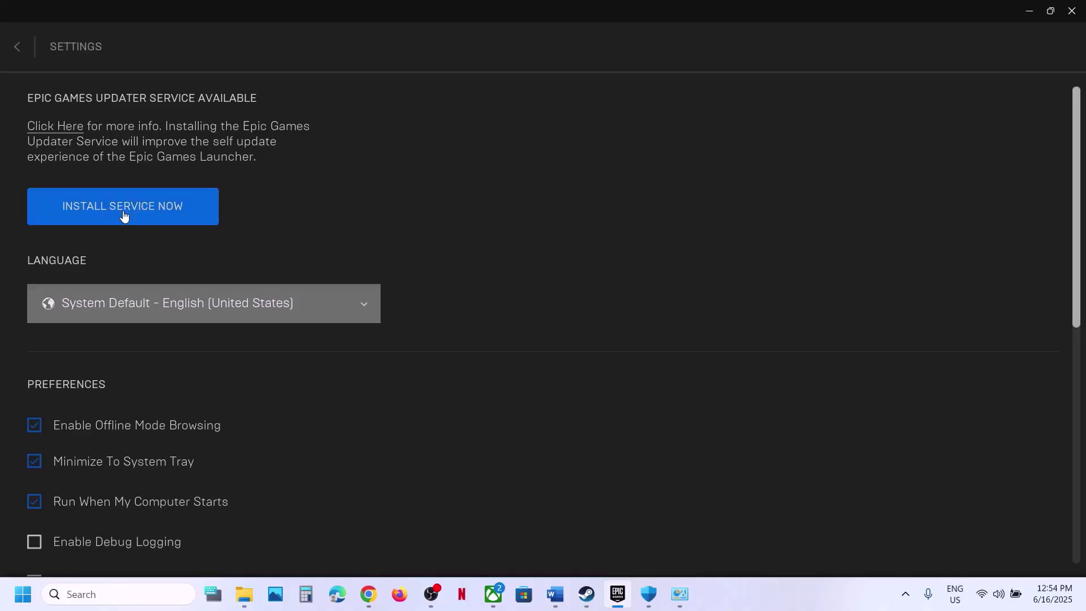
Install the Epic Games Updater Service and minimize the Epic Games Launcher
click(106, 210)
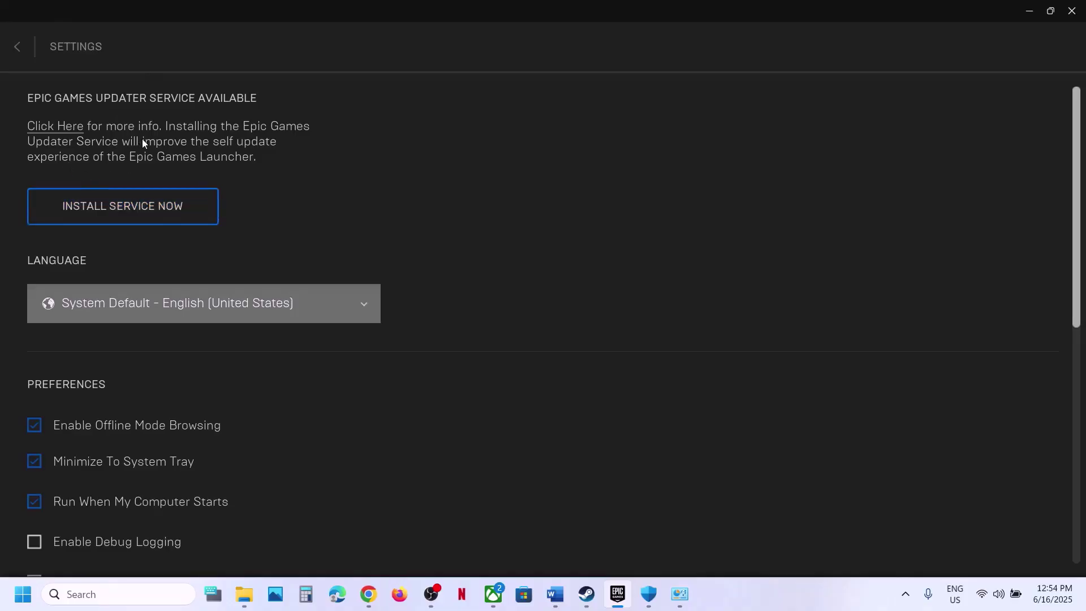
click(1030, 10)
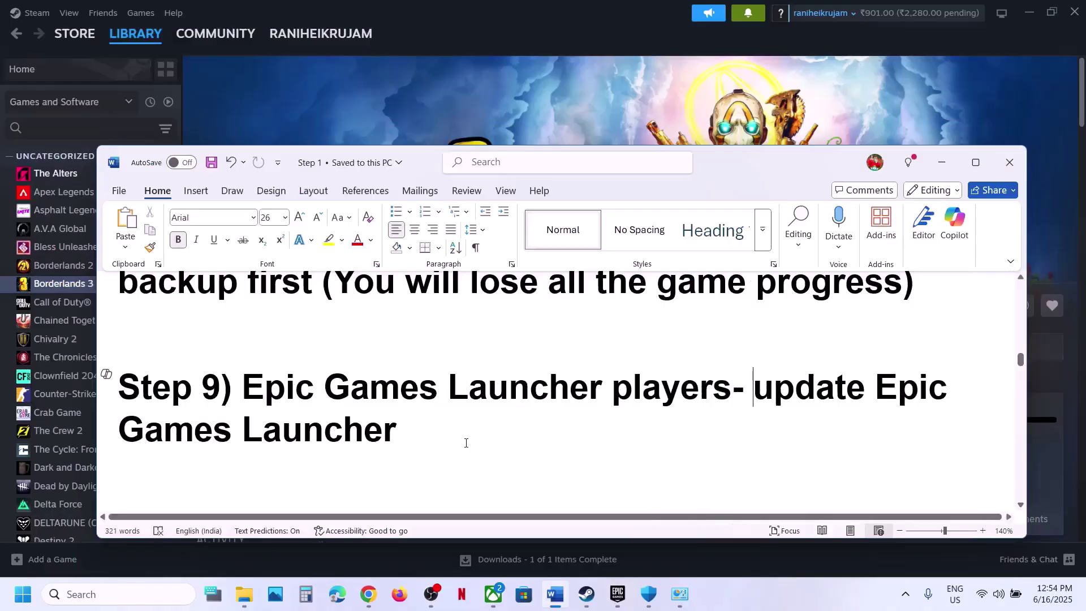
Keep Steam's Interface setting Client Beta Participation at 'No beta chosen' and close Settings
scroll(466, 443, down, 2)
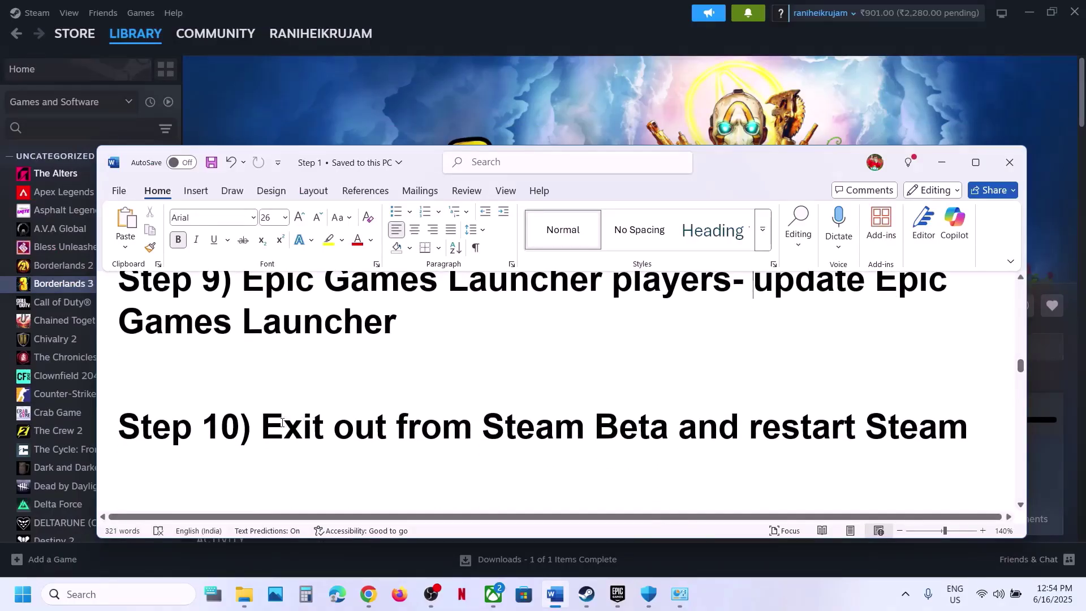
drag(282, 422, 687, 395)
click(575, 107)
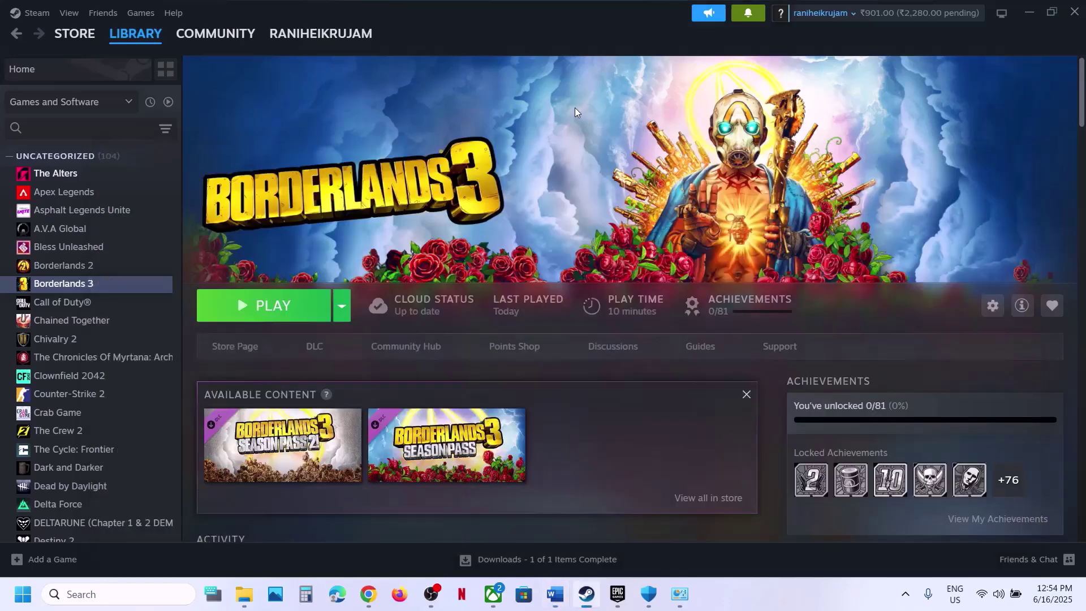
click(34, 12)
click(45, 154)
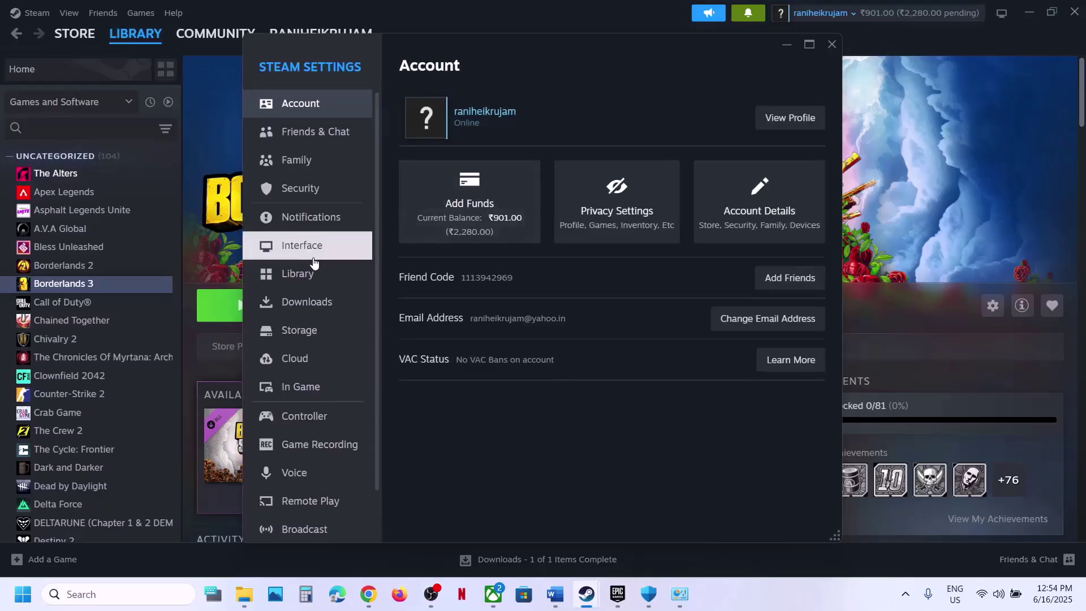
click(314, 259)
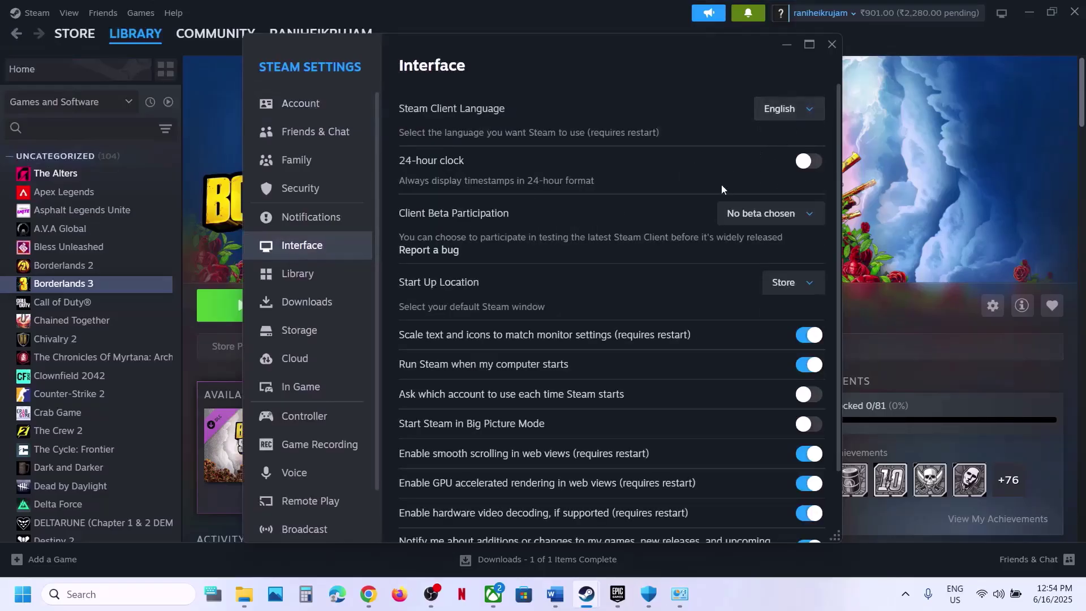
click(755, 219)
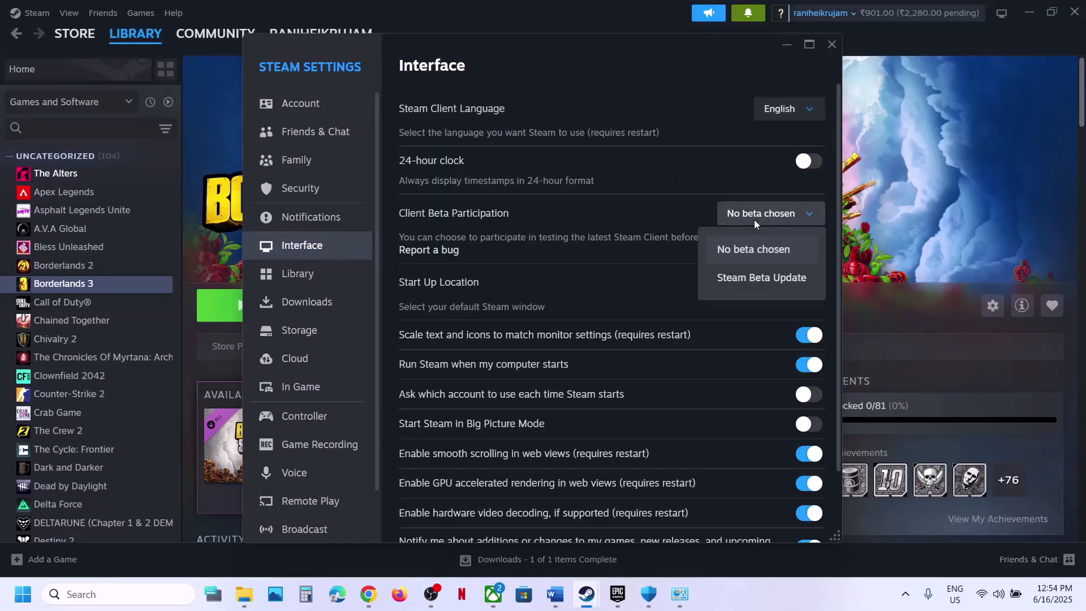
click(767, 250)
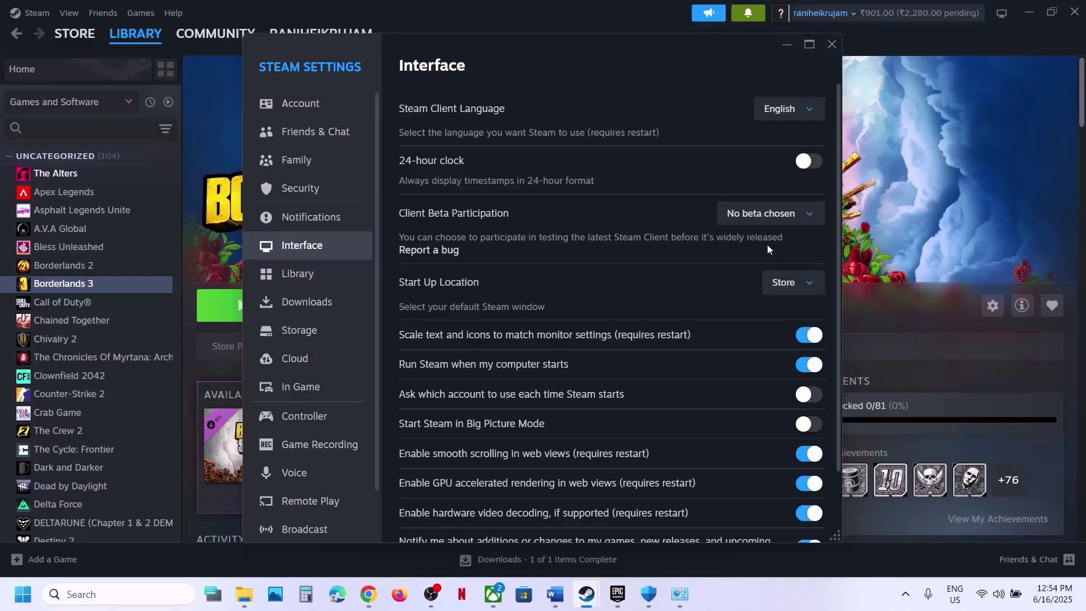
click(830, 46)
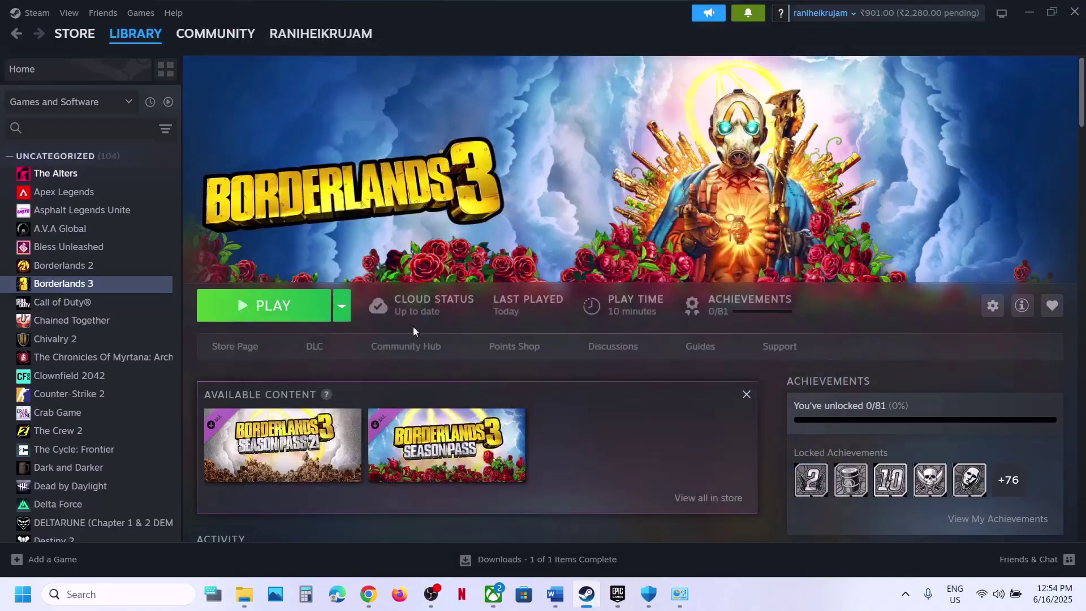
Select the ipconfig /flushdns command line in the Word notes
click(555, 594)
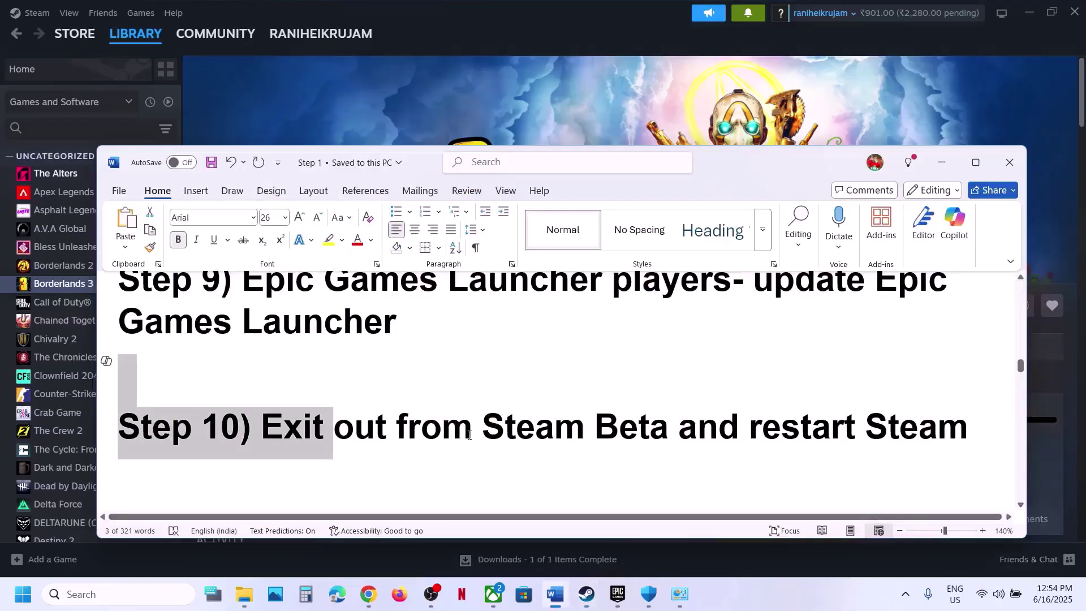
scroll(469, 434, down, 5)
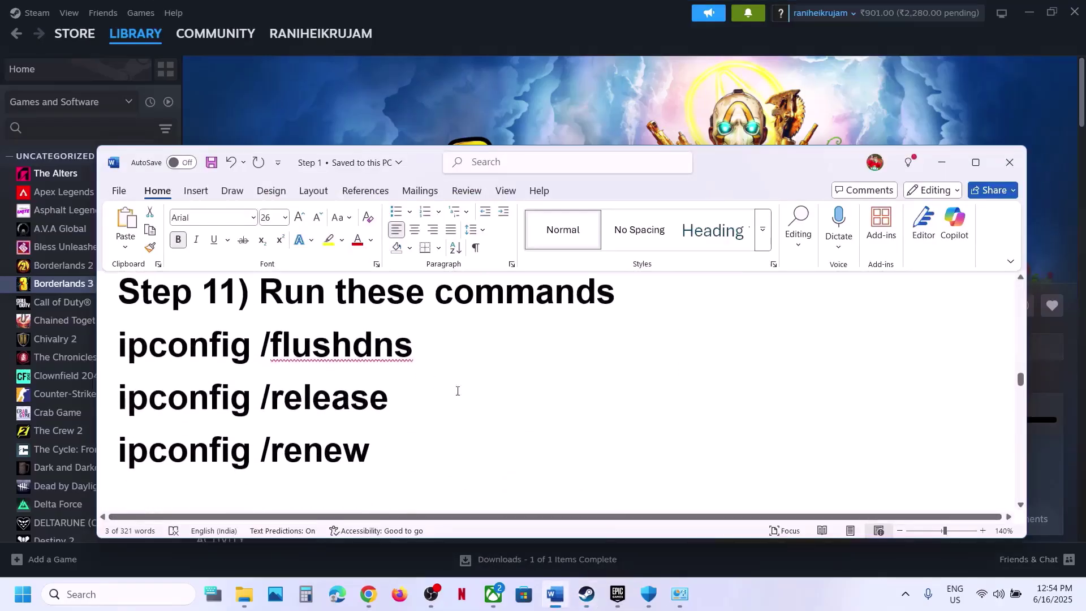
drag(433, 345, 133, 363)
key(ctrl+c)
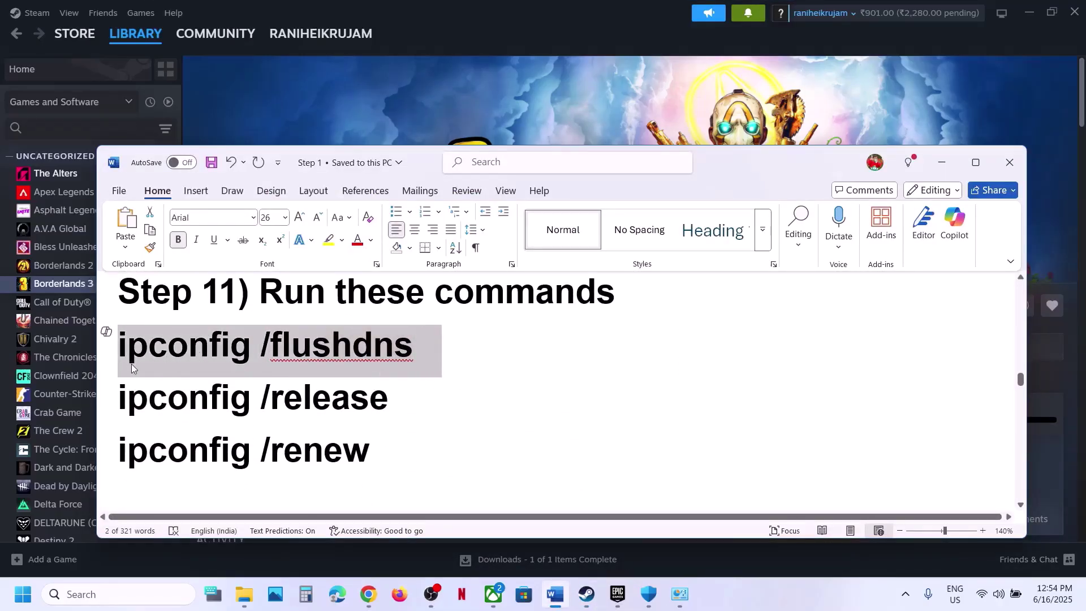
Search for Command Prompt and run it as administrator
click(119, 596)
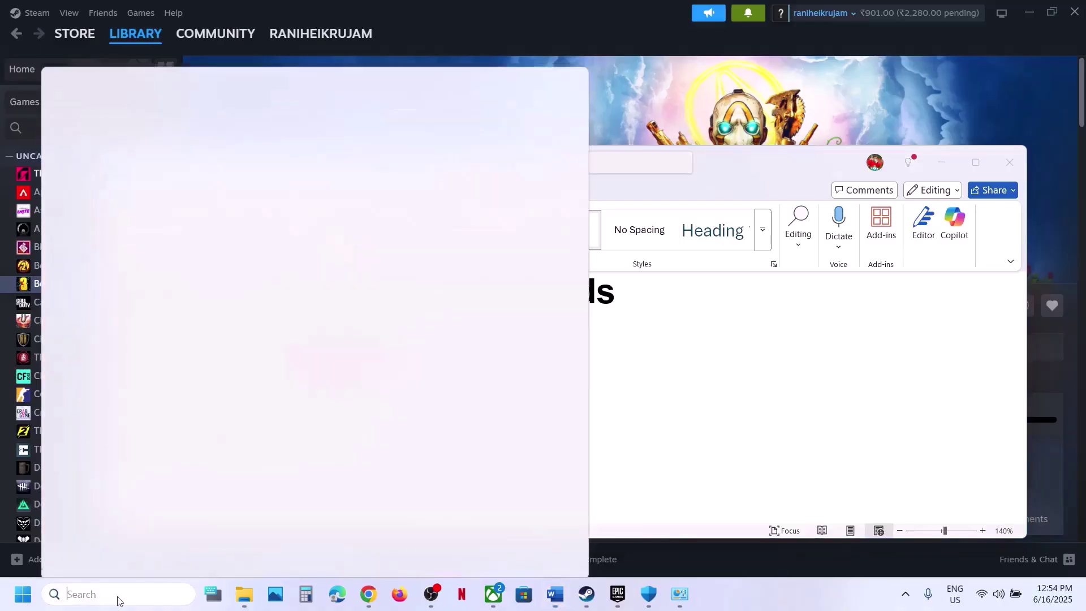
text(md)
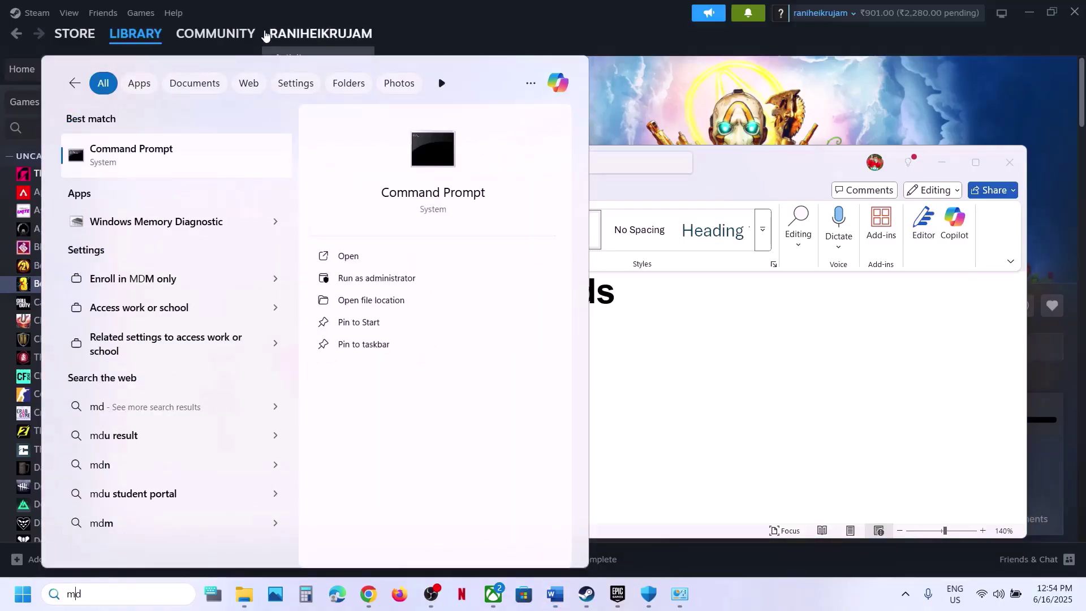
text(c)
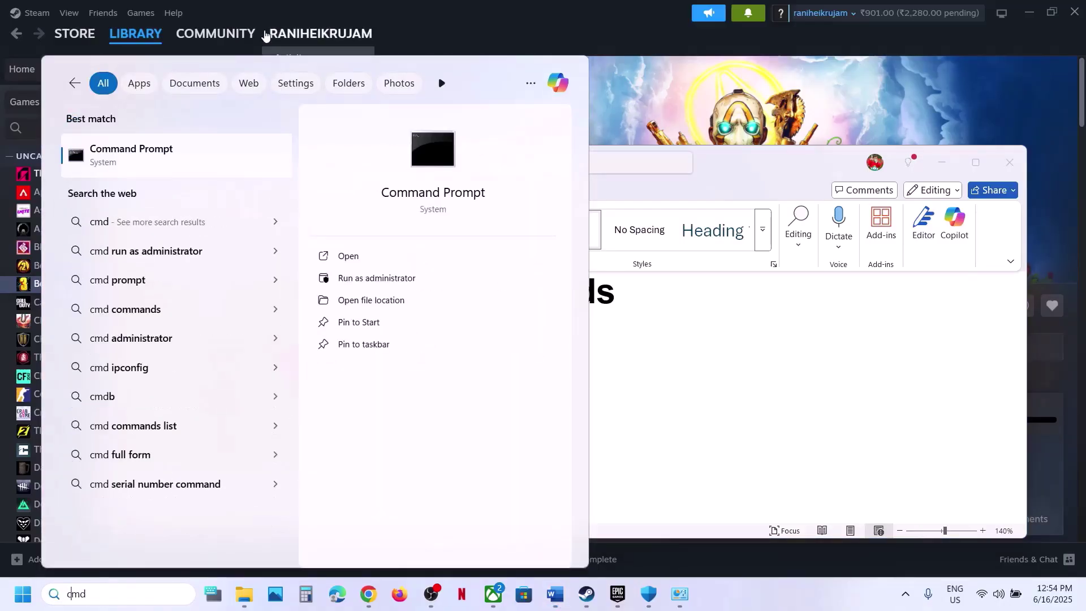
right_click(168, 172)
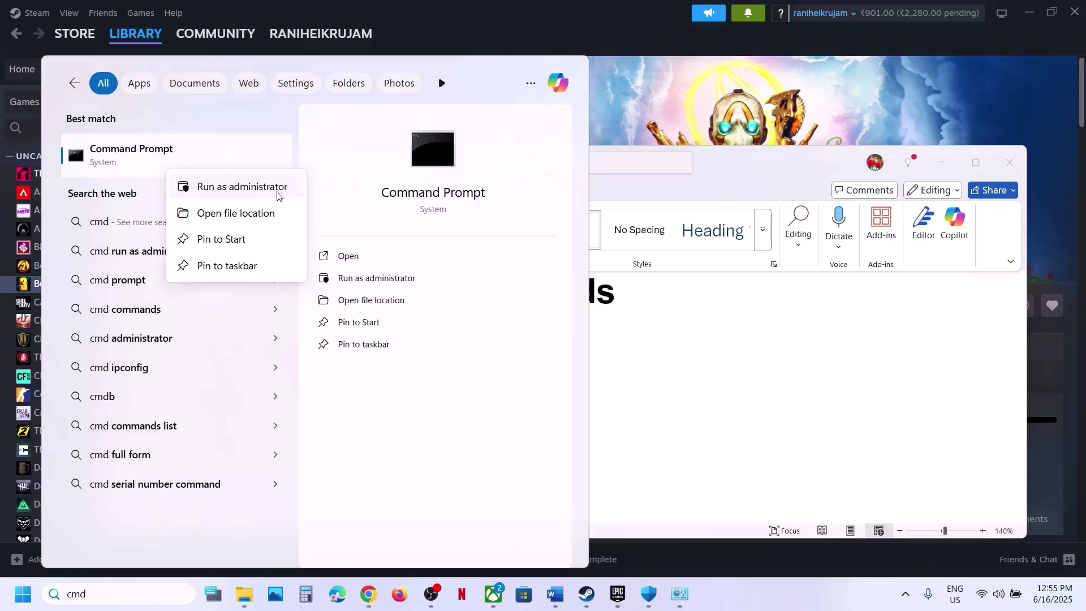
click(266, 189)
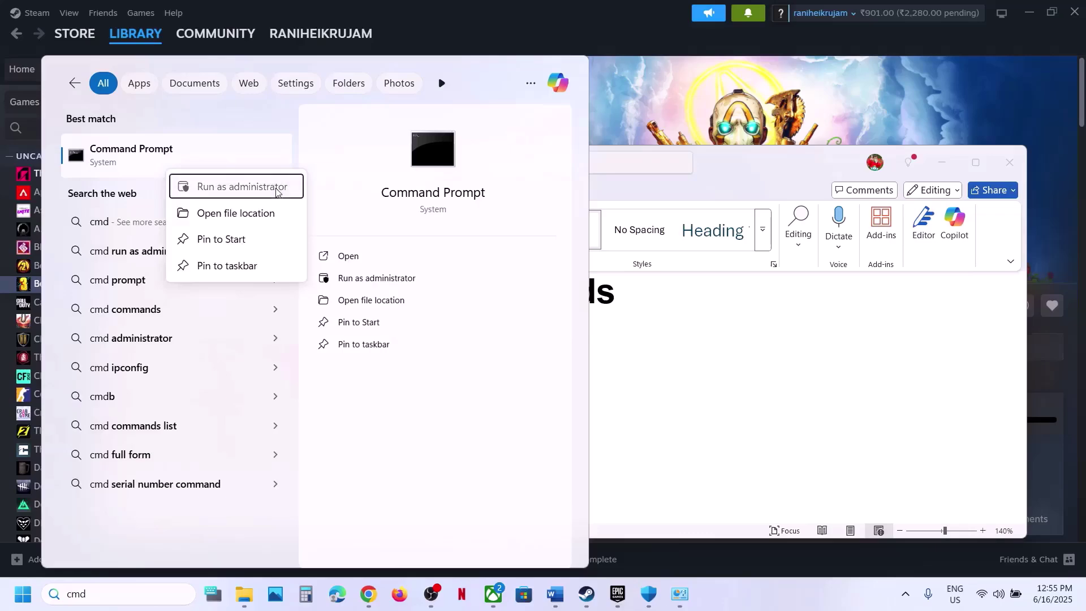
Allow admin Command Prompt and flush the DNS cache with ipconfig /flushdns
click(471, 407)
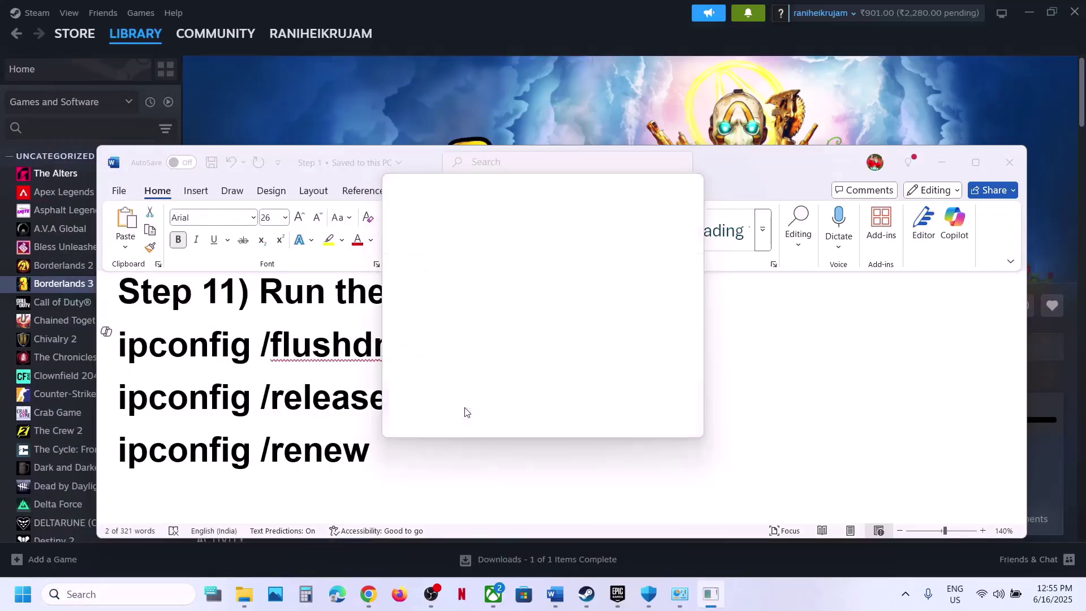
key(ctrl+v)
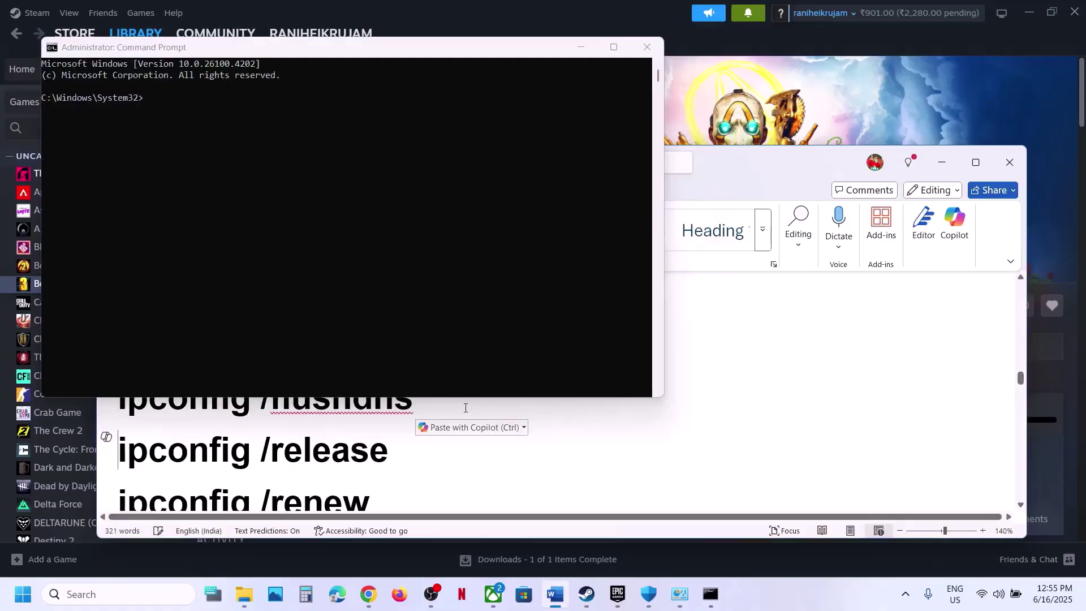
key(alt+Tab)
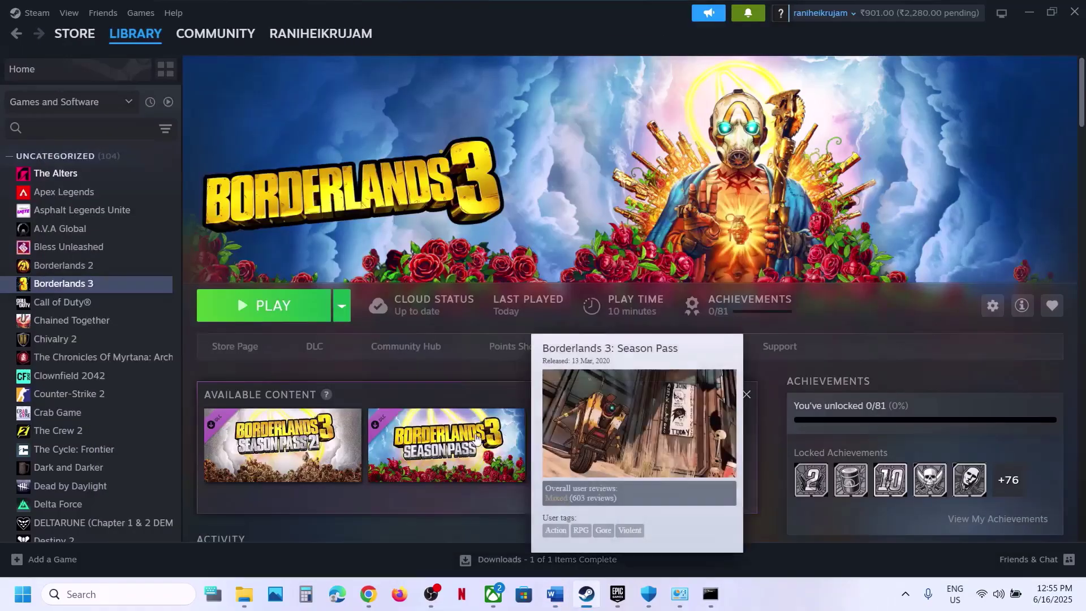
click(552, 601)
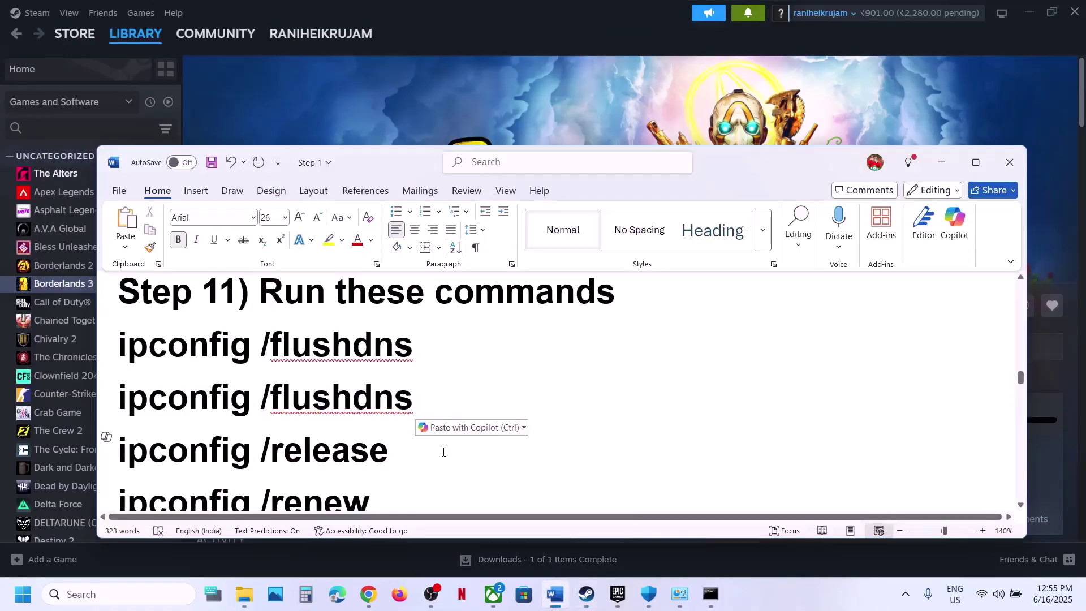
key(ctrl+z)
double_click(355, 350)
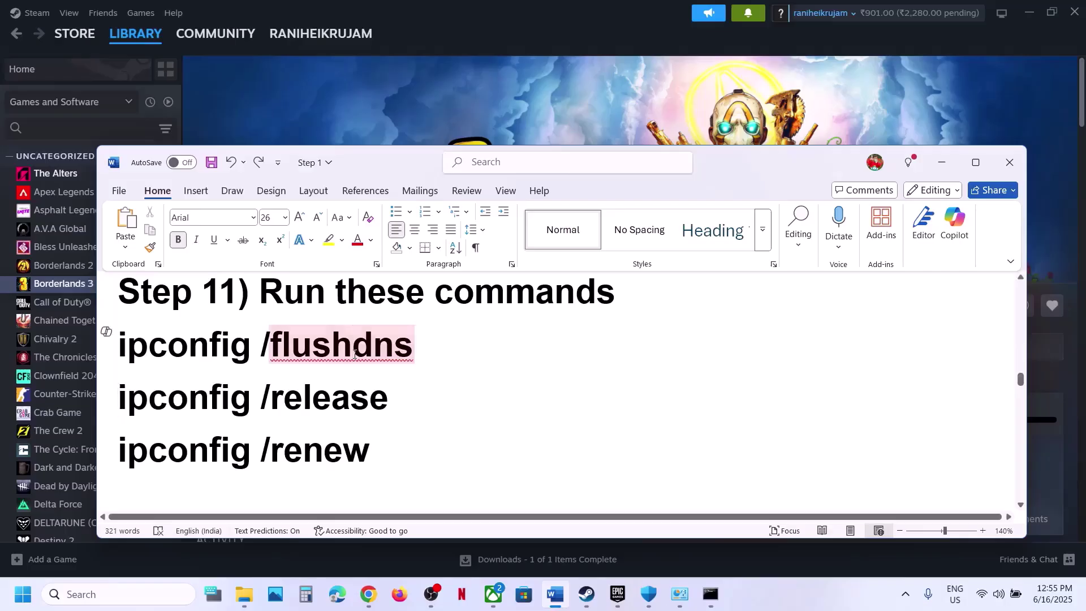
triple_click(354, 354)
key(ctrl+c)
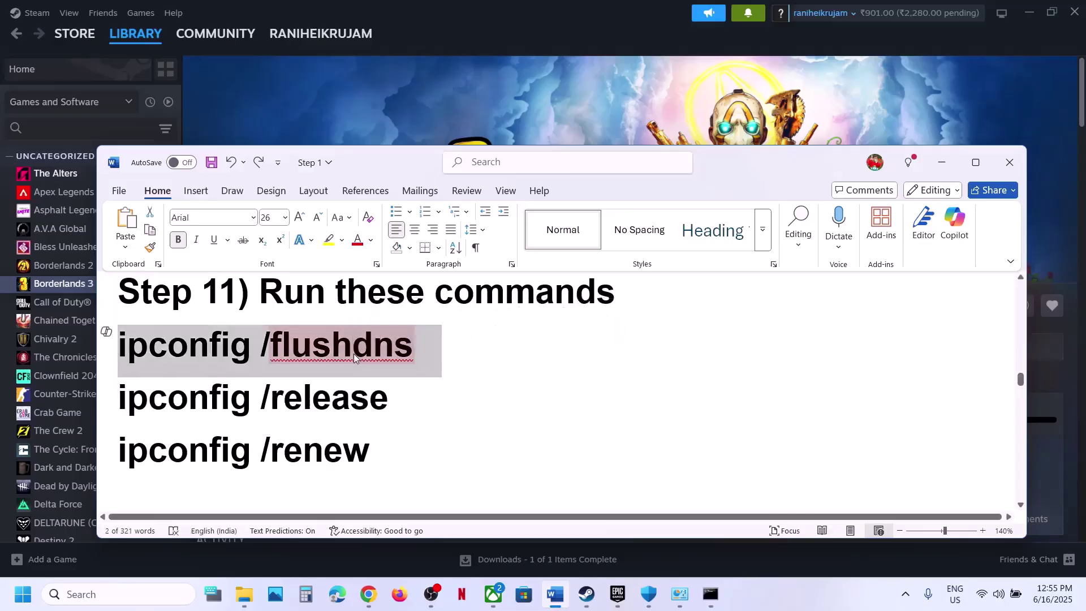
click(711, 594)
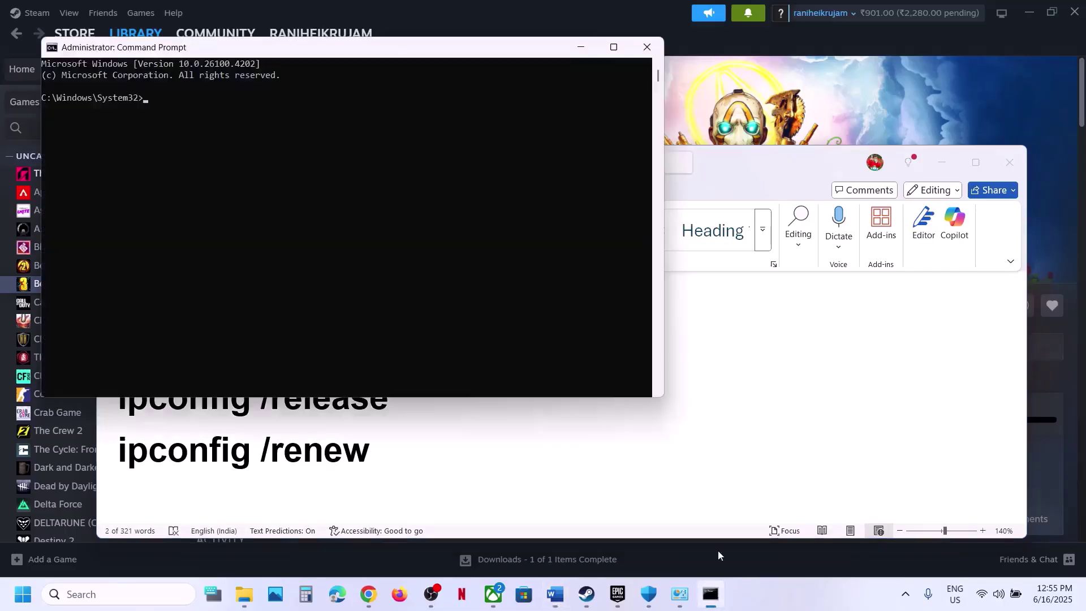
key(ctrl+v)
key(Return)
Release and renew the IP address with ipconfig /release and ipconfig /renew
key(alt+Tab)
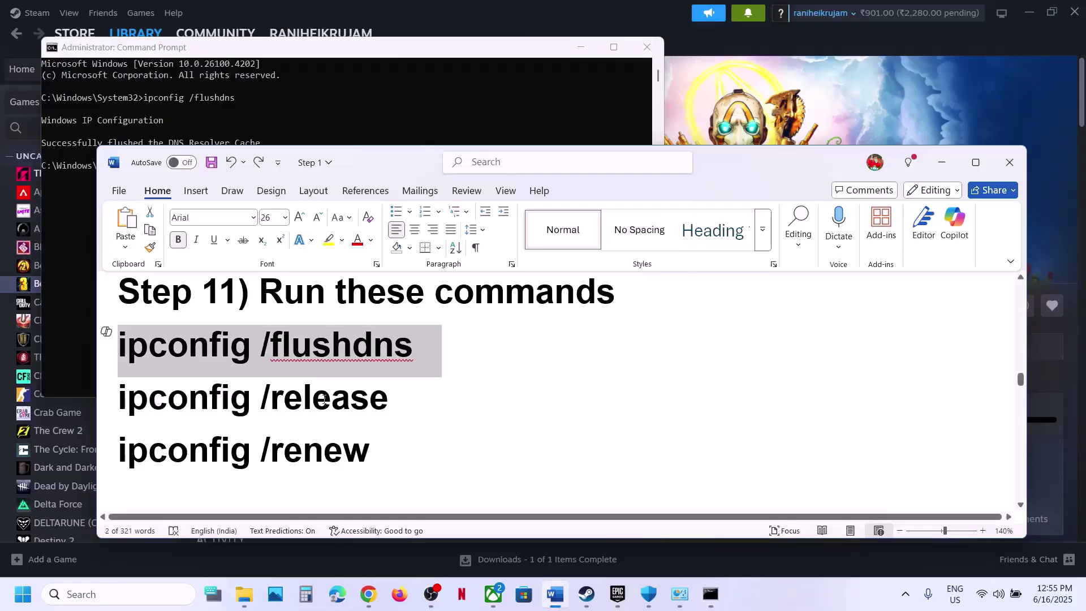
triple_click(316, 401)
key(ctrl+c)
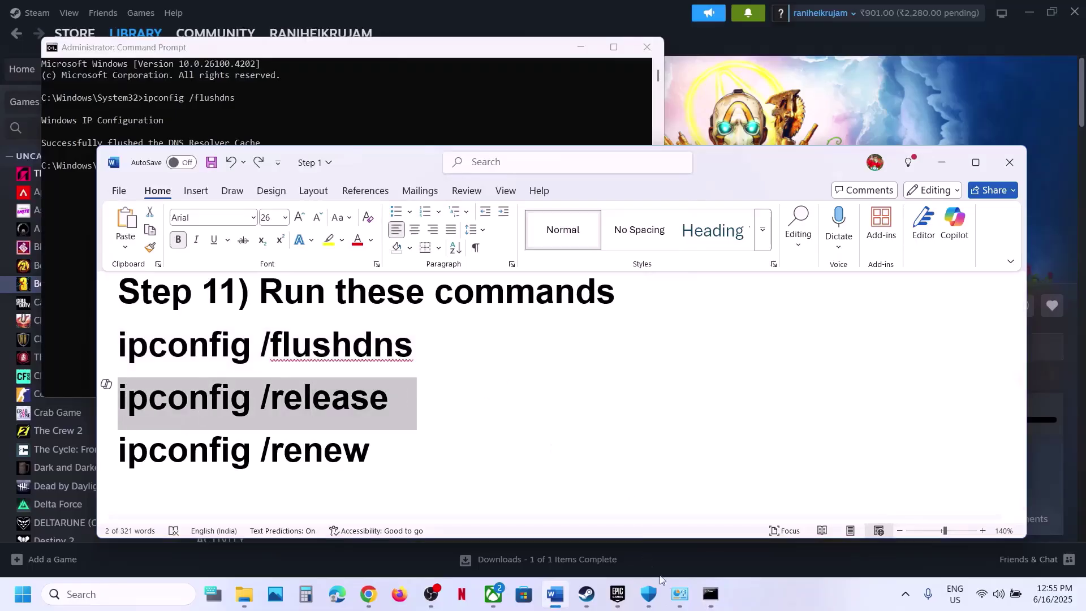
click(710, 594)
key(ctrl+v)
key(Return)
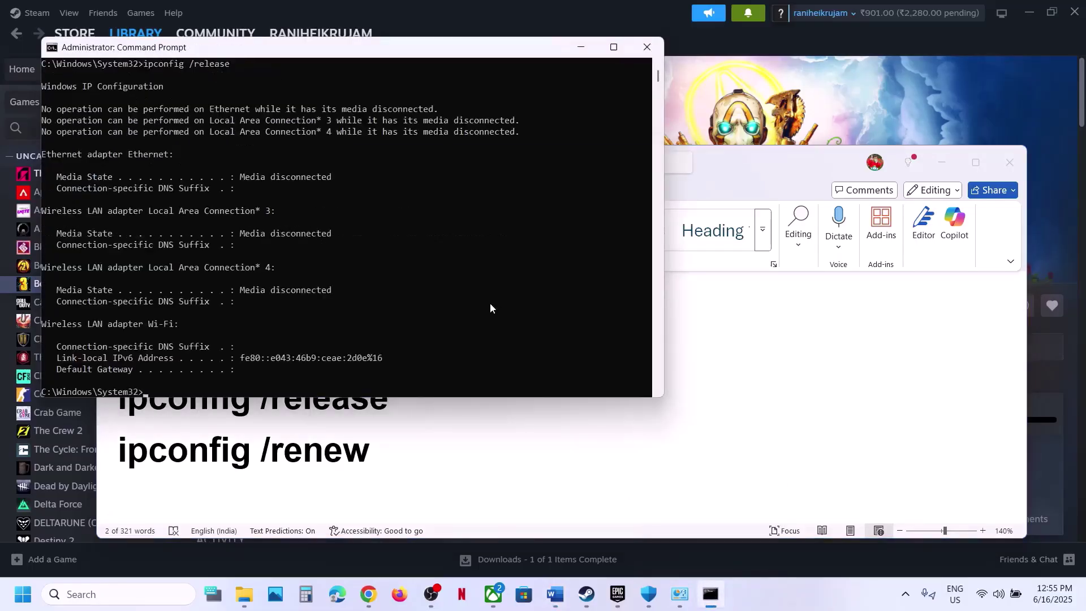
triple_click(332, 454)
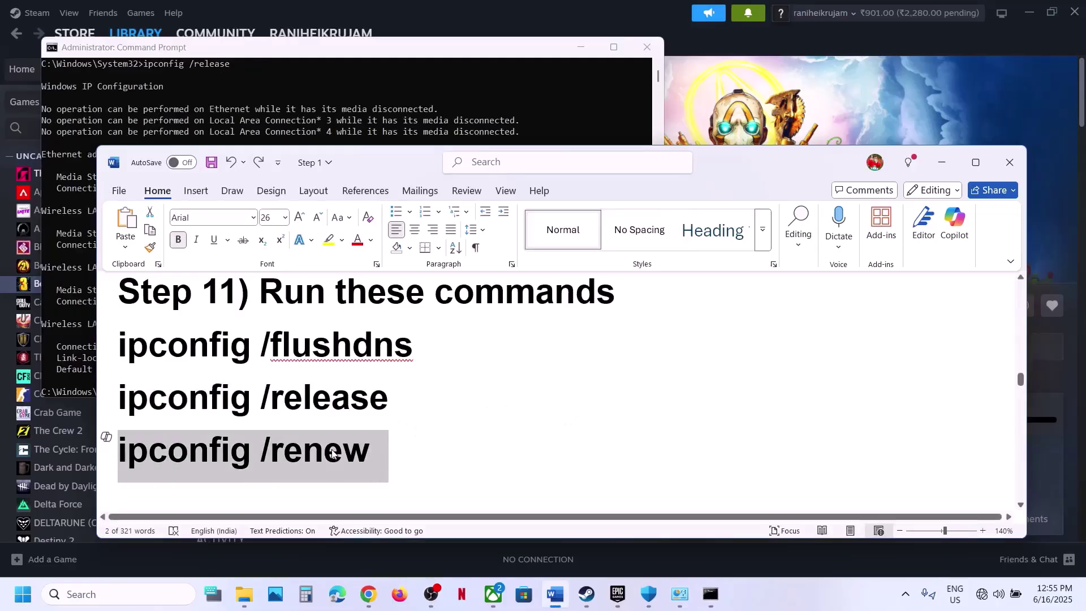
key(ctrl+c)
click(709, 594)
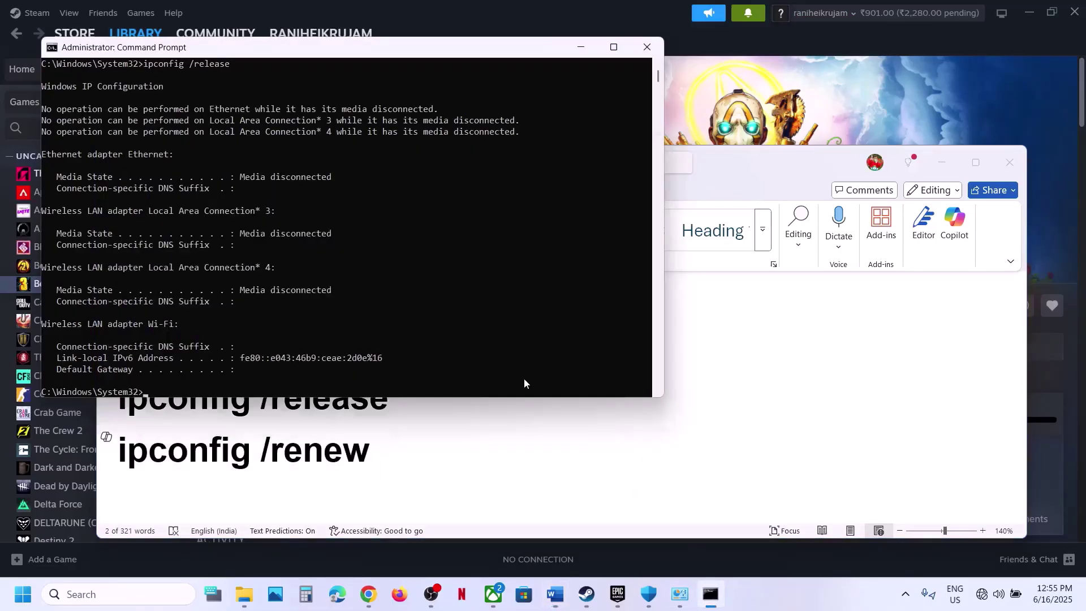
key(ctrl+v)
key(Return)
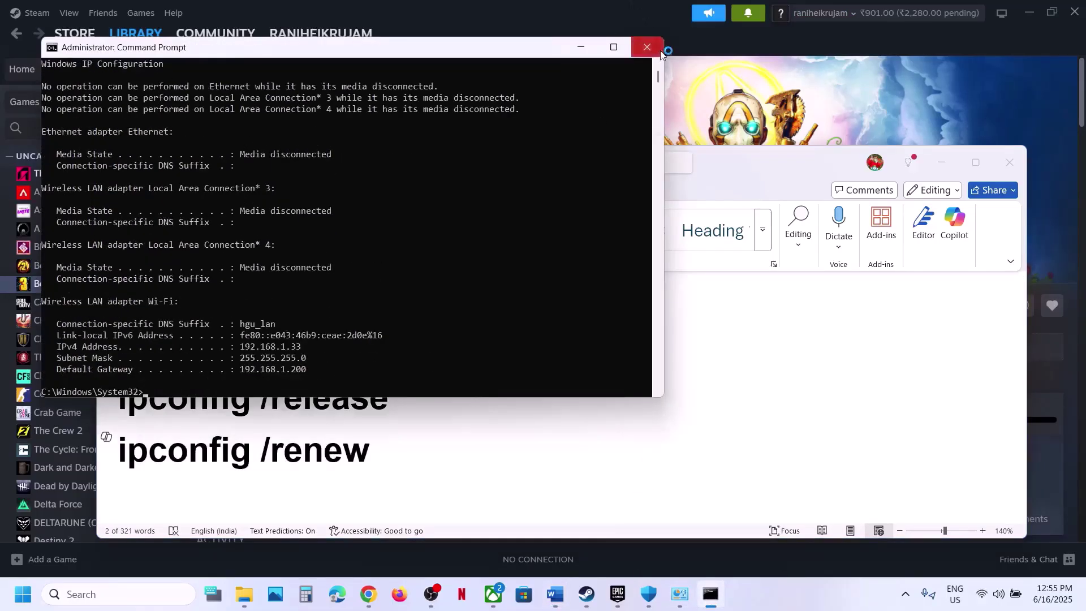
Close Command Prompt and bring up Borderlands 3's options in the Steam library
click(660, 52)
scroll(430, 362, down, 5)
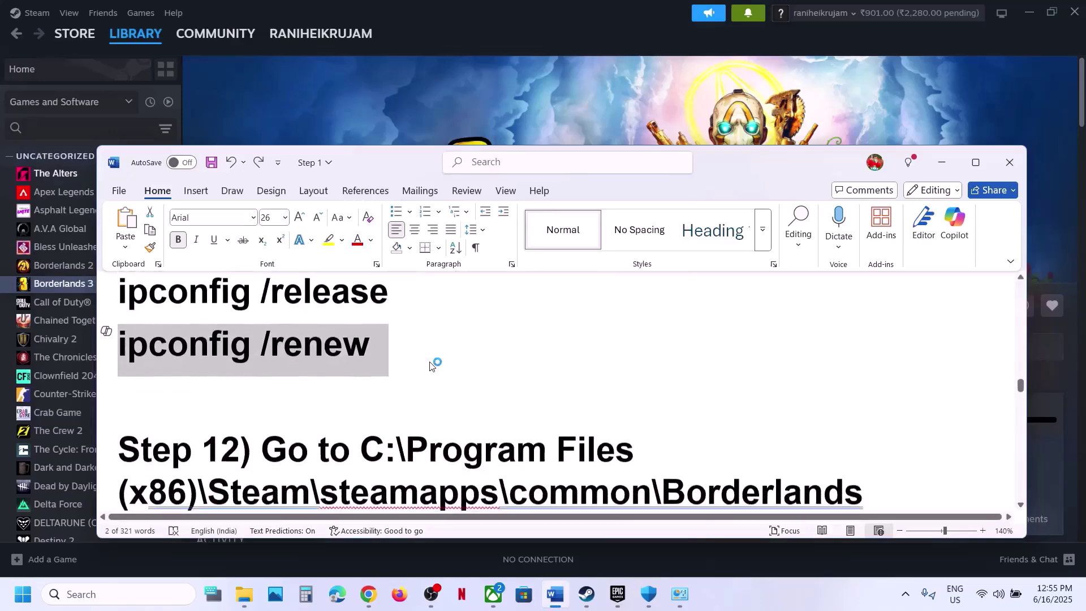
scroll(430, 362, down, 1)
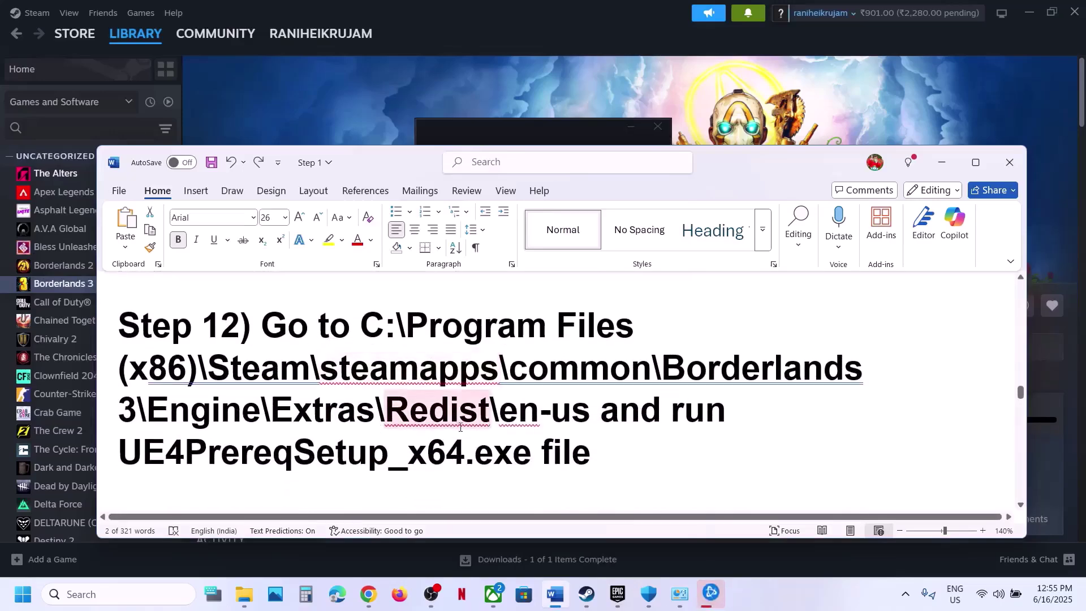
click(469, 97)
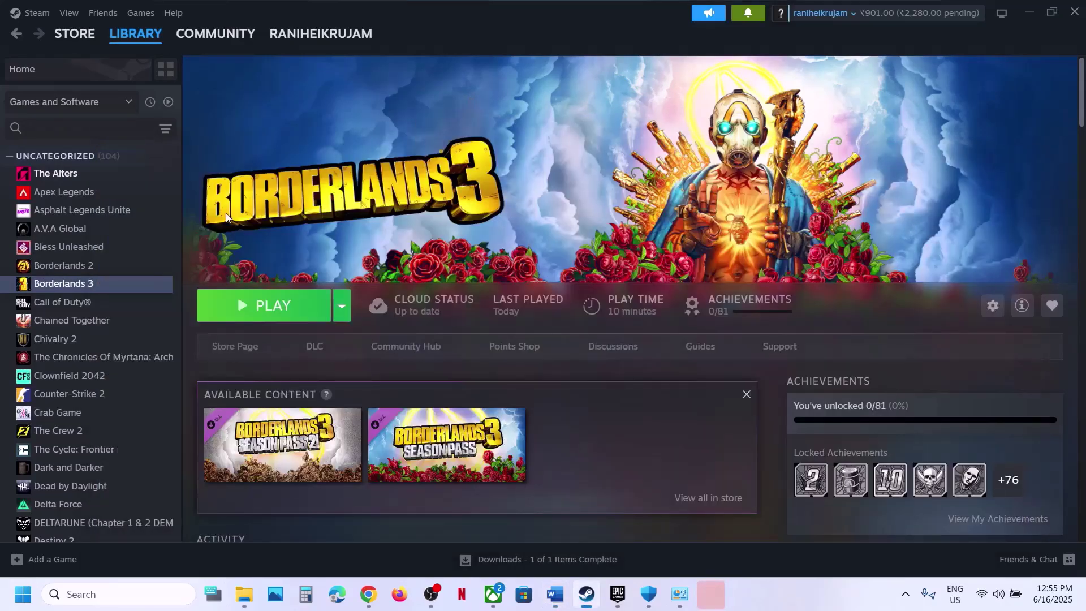
right_click(109, 285)
Browse Borderlands 3's local files to Engine\Extras\Redist\en-us and run UE4PrereqSetup_x64 as administrator
mouse_move(150, 370)
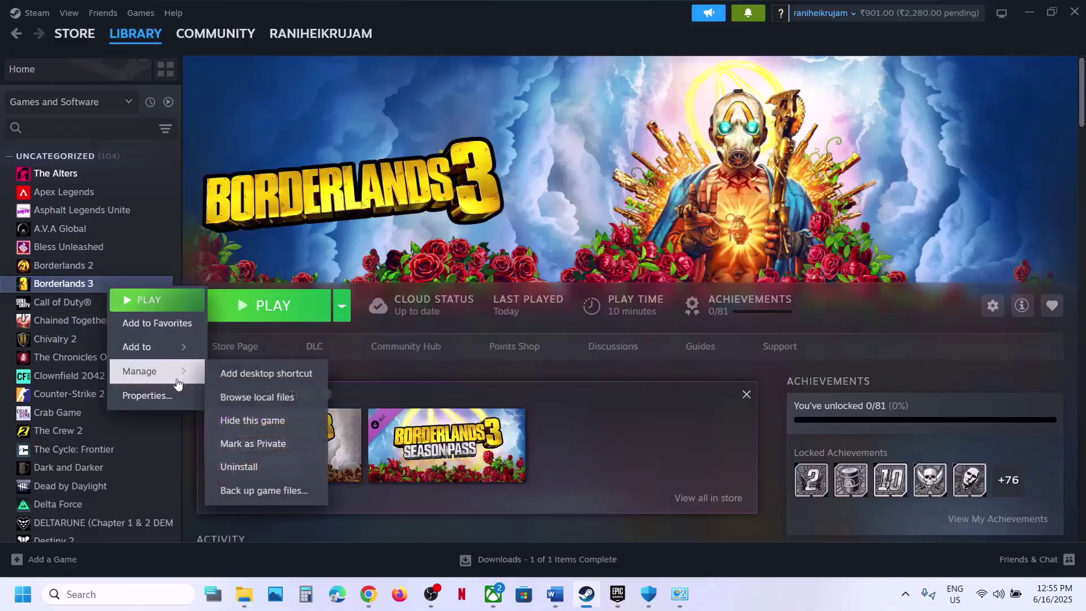
click(280, 396)
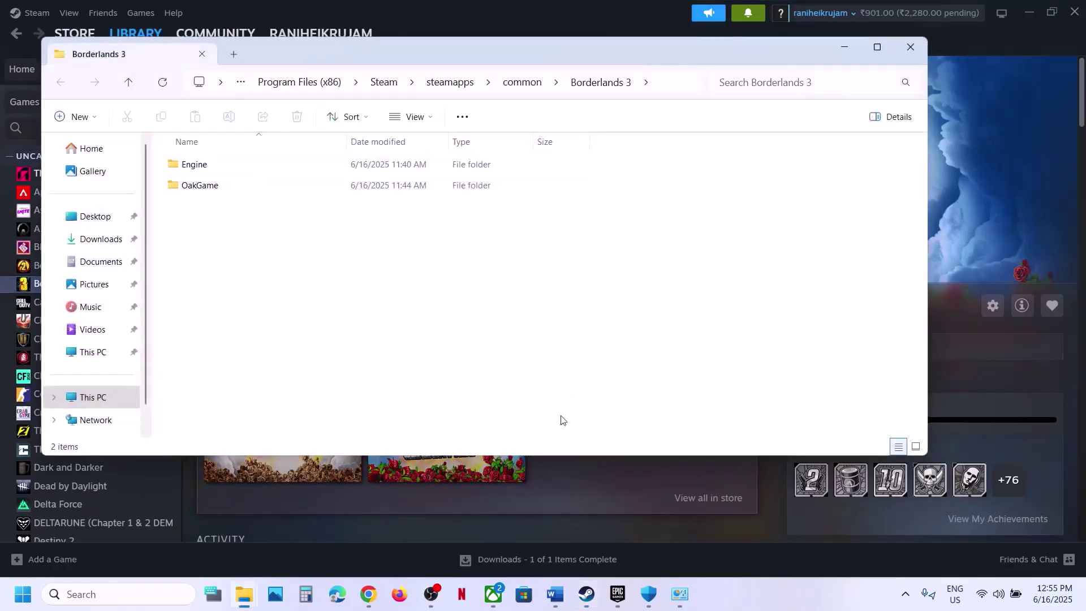
double_click(212, 163)
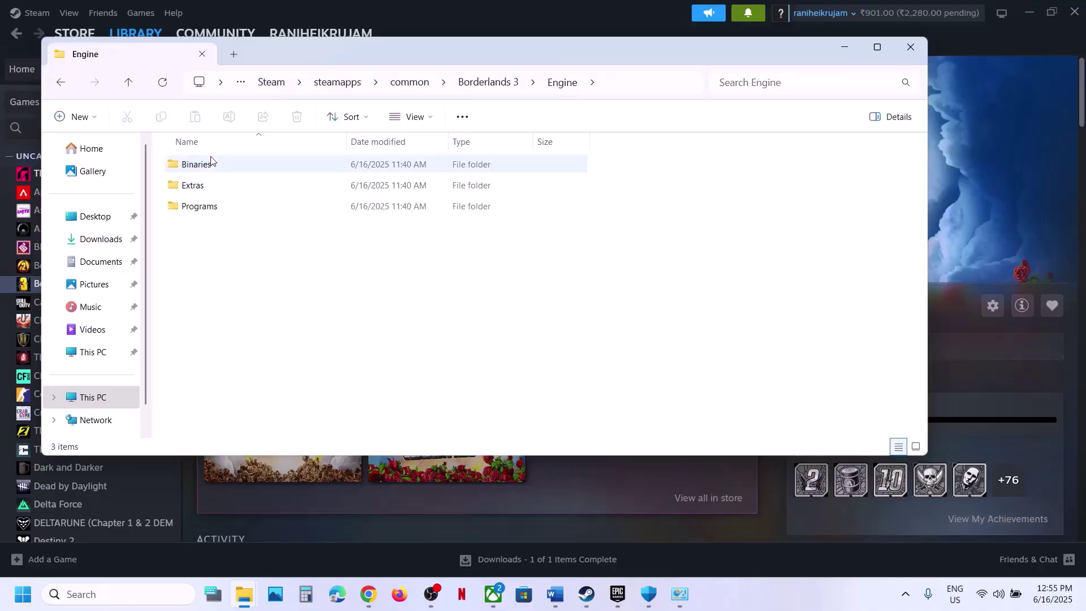
double_click(229, 187)
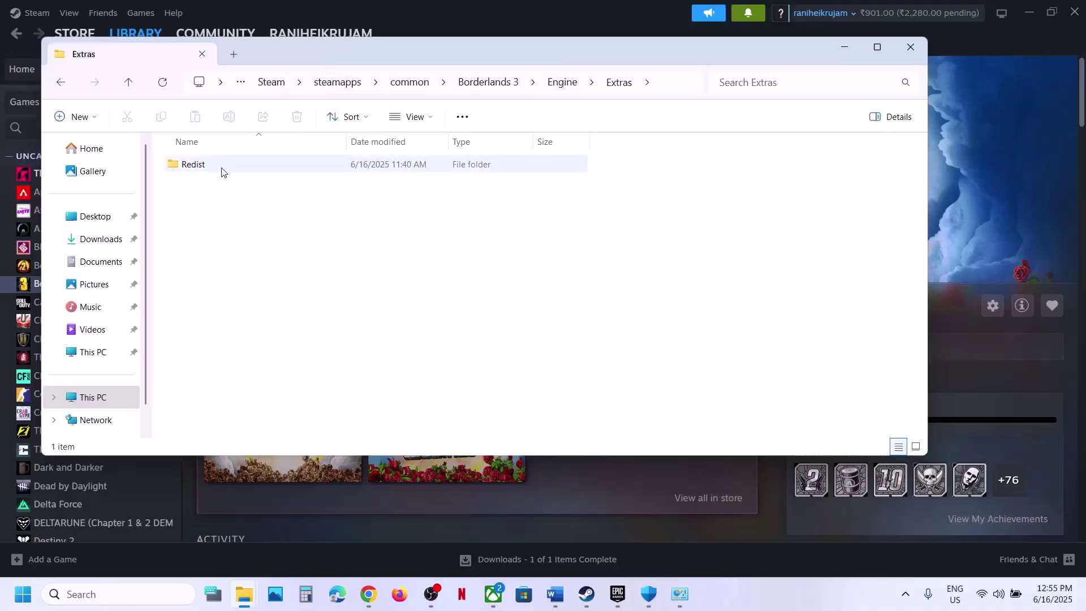
double_click(220, 170)
double_click(220, 170)
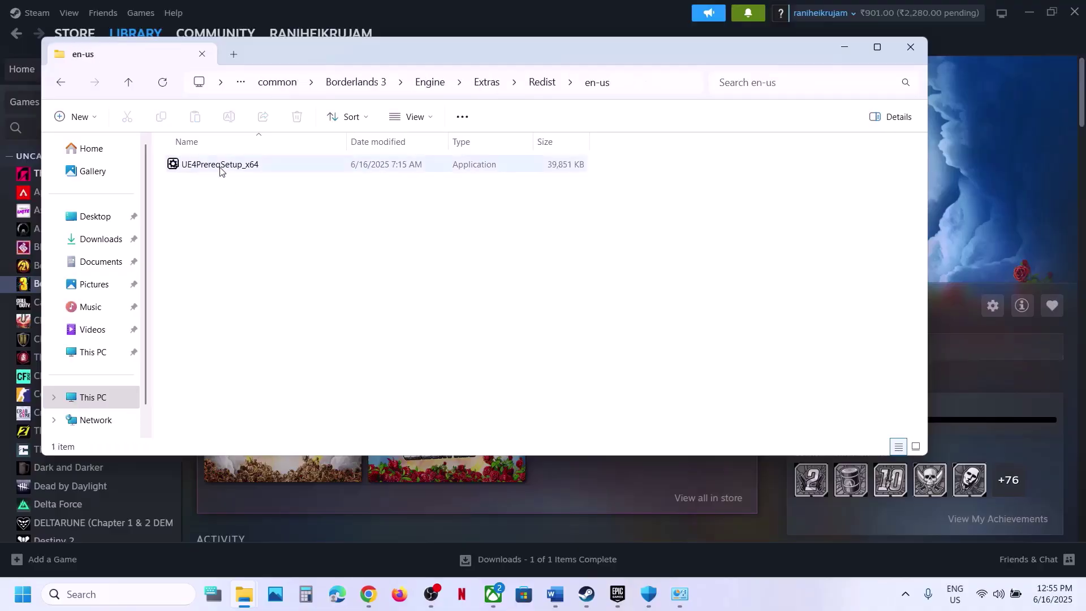
right_click(220, 169)
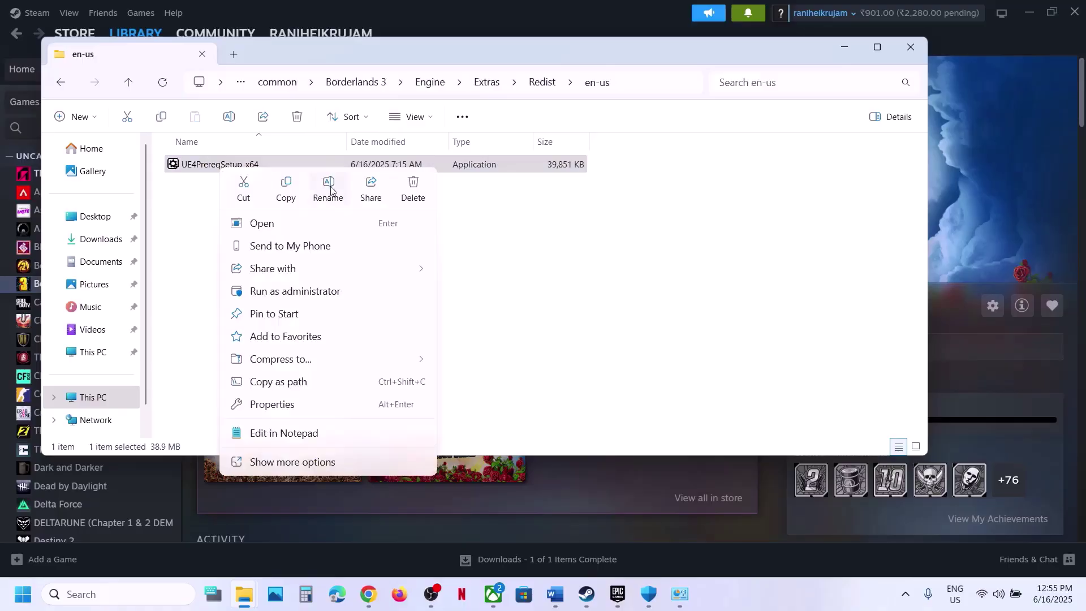
click(277, 291)
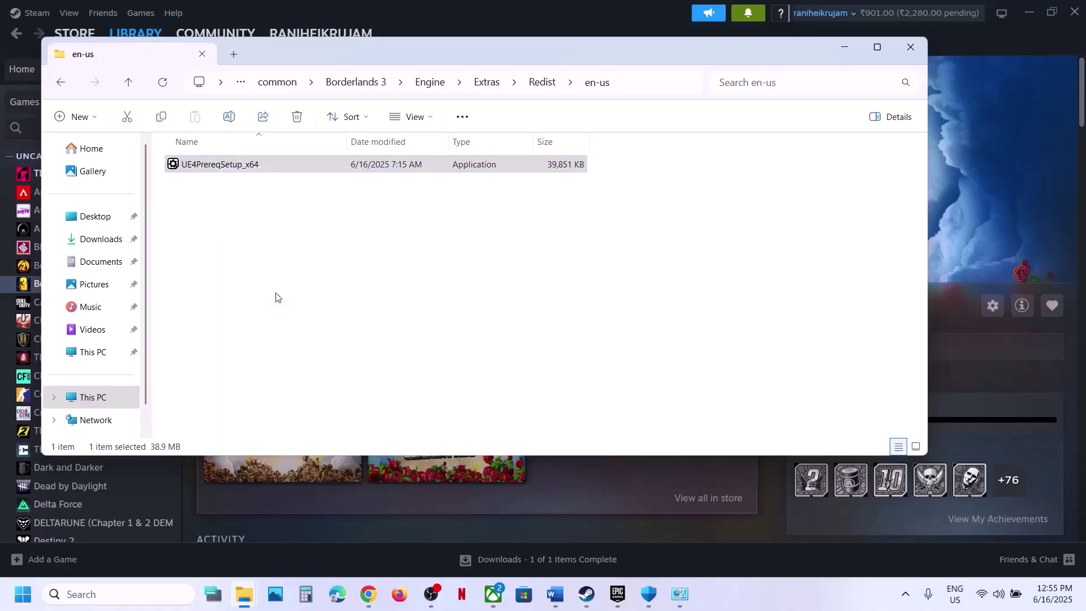
Approve UAC, accept the license terms and start installing UE4 Prerequisites (x64)
click(411, 405)
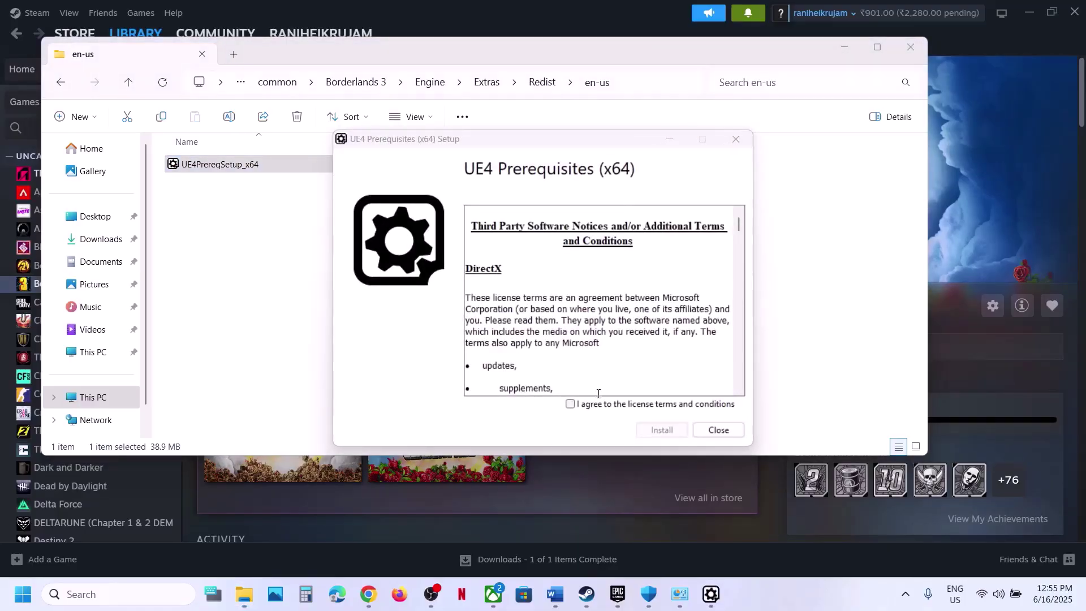
click(593, 406)
click(657, 433)
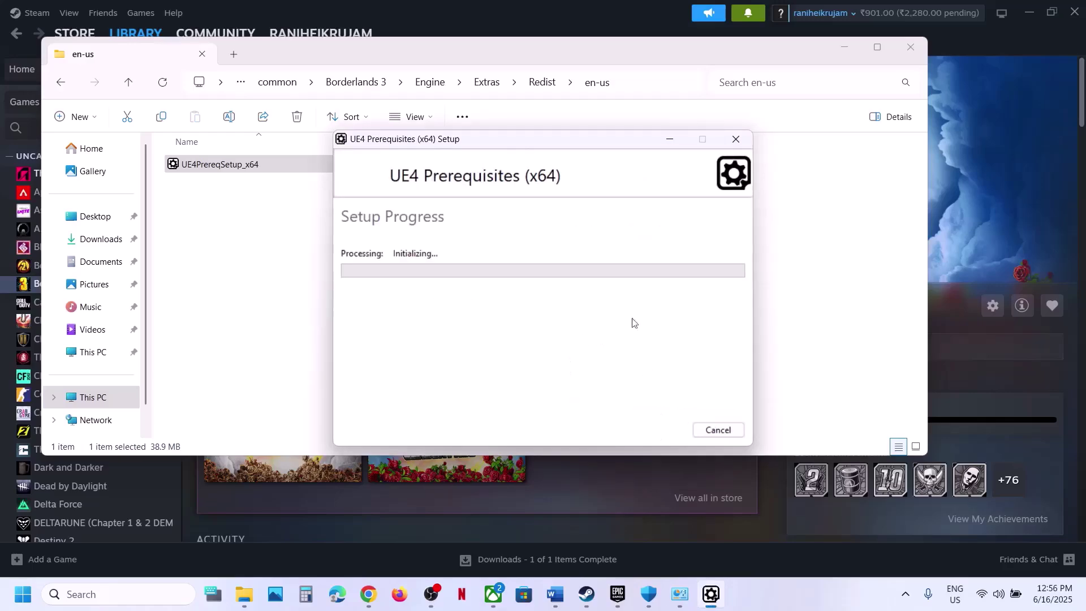
click(991, 212)
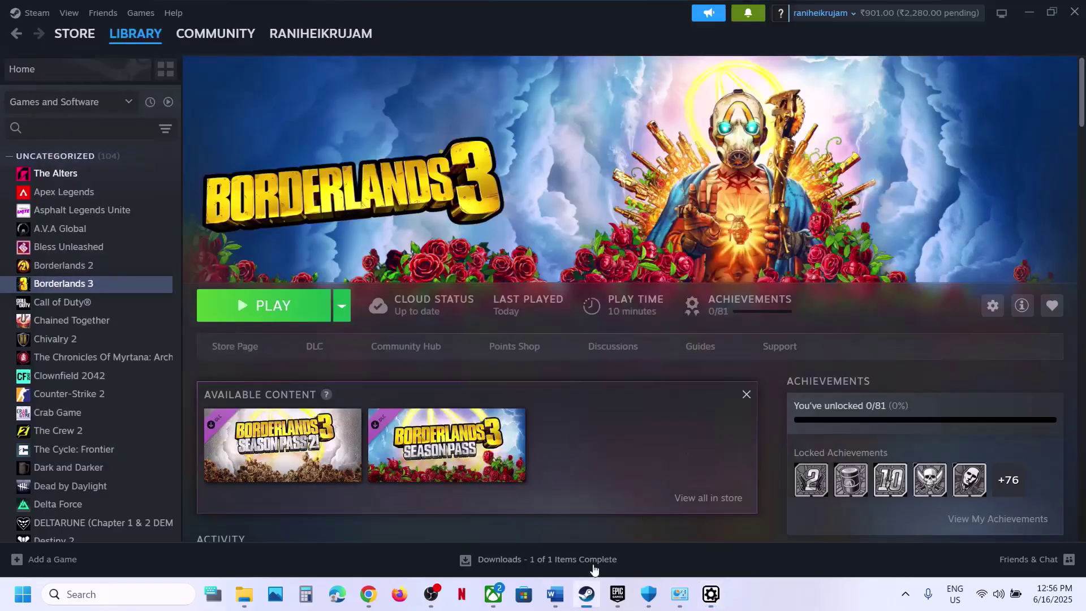
Highlight the Step 13 instruction in the notes and open Task Manager
click(554, 594)
scroll(459, 404, down, 3)
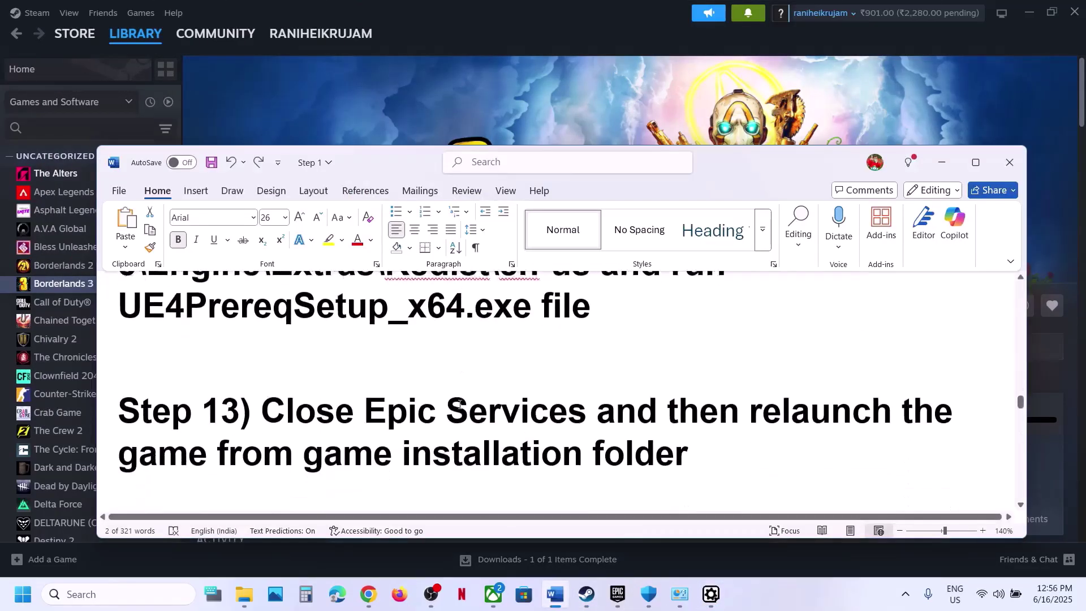
scroll(411, 389, down, 1)
drag(303, 367, 672, 414)
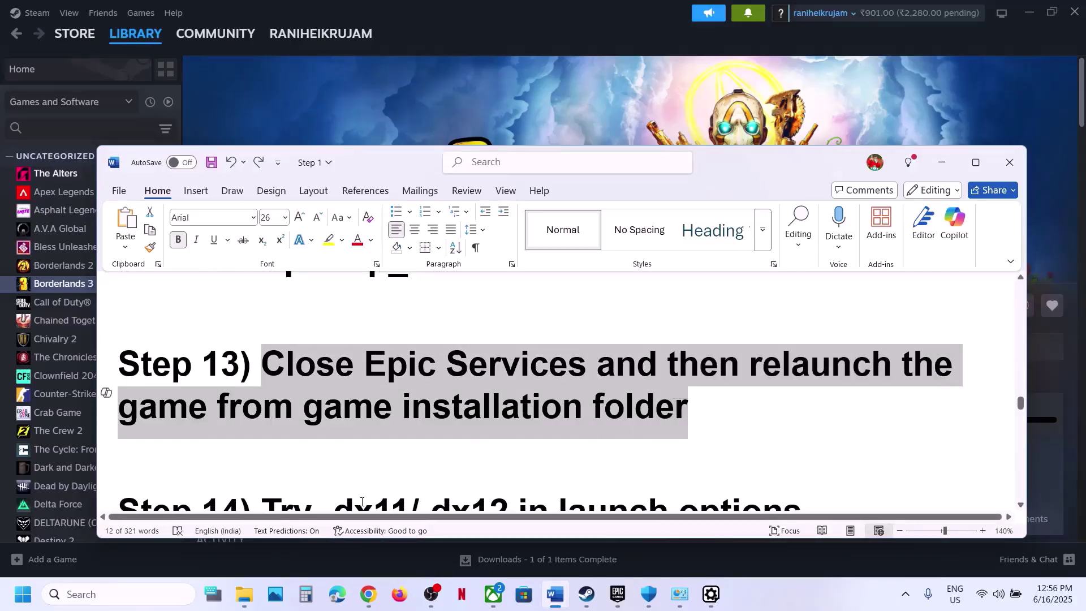
right_click(20, 600)
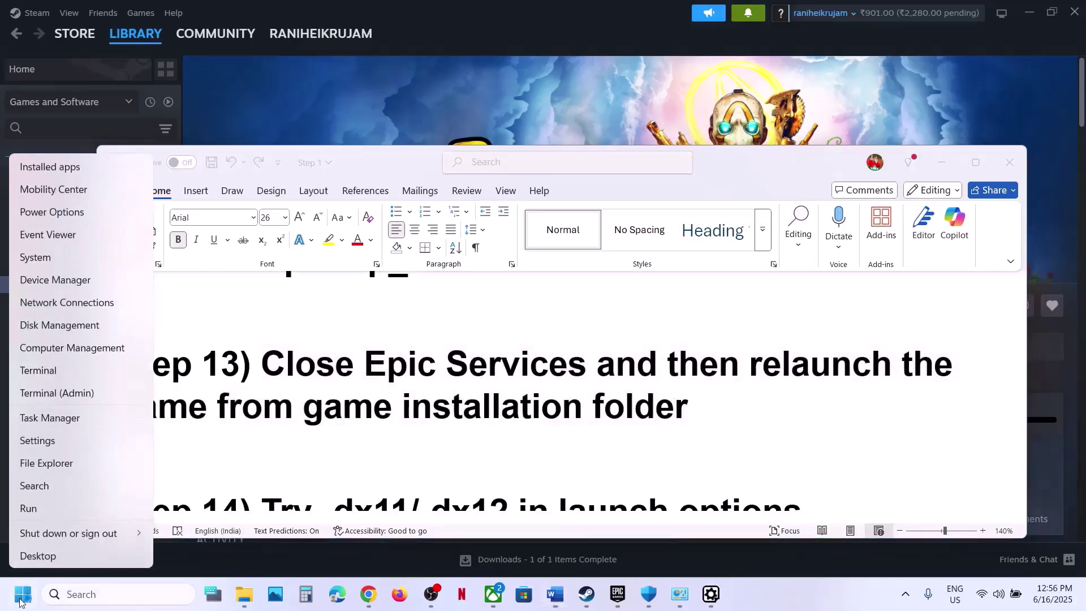
click(51, 418)
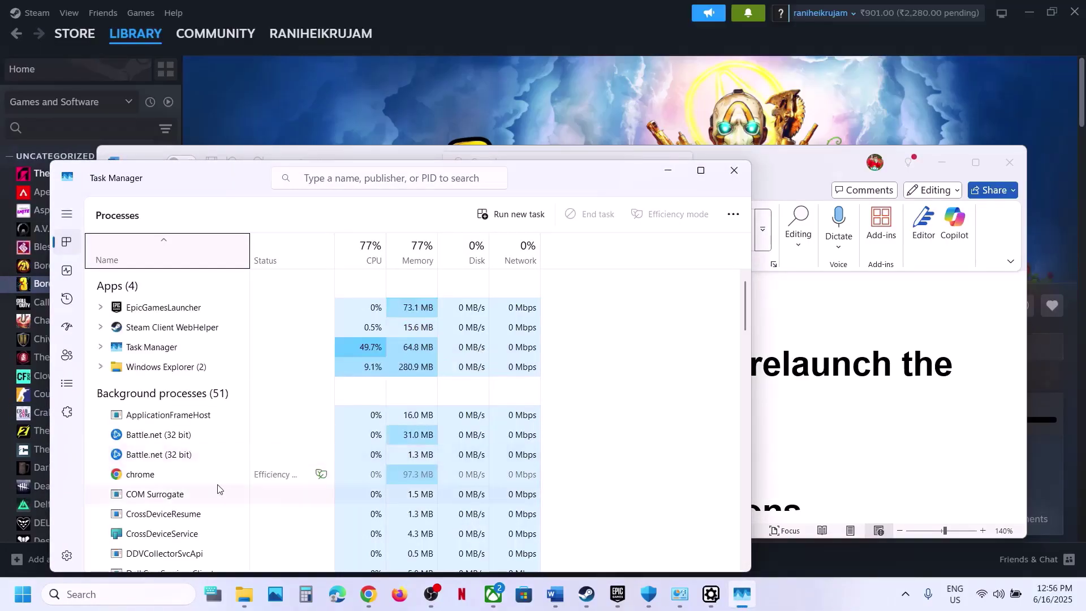
End the EpicGamesLauncher task and close the Epic Games Launcher window
scroll(218, 489, down, 10)
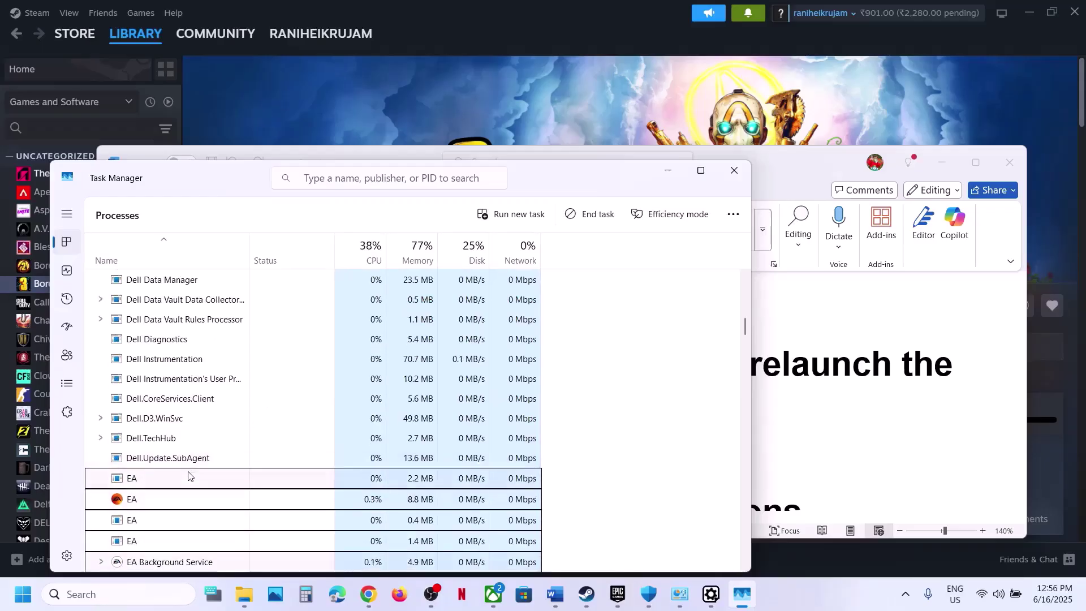
scroll(188, 475, down, 1)
scroll(189, 475, down, 1)
scroll(189, 475, up, 10)
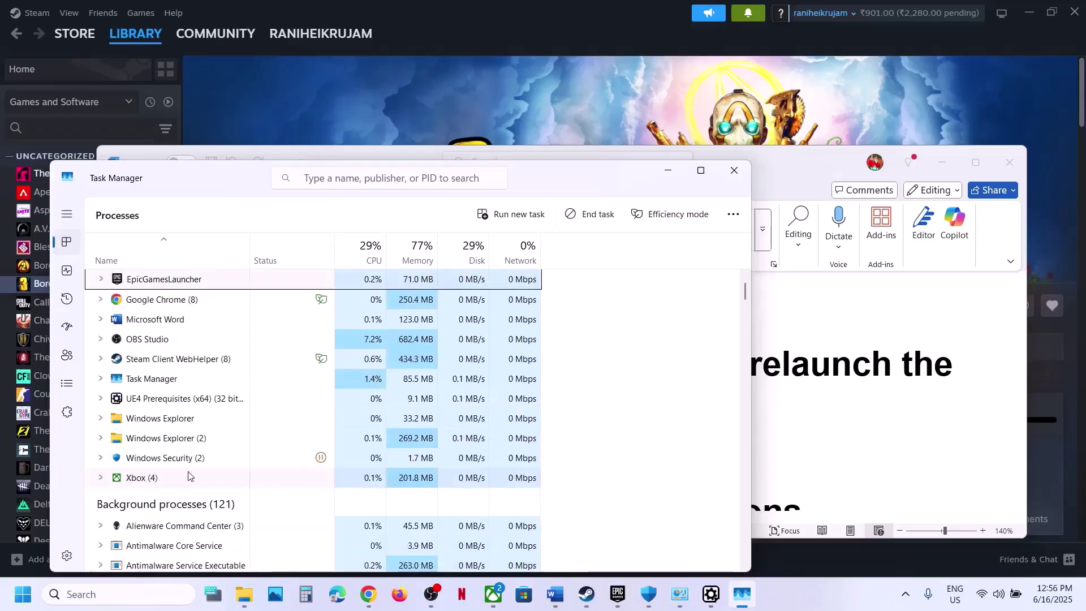
right_click(171, 280)
click(261, 305)
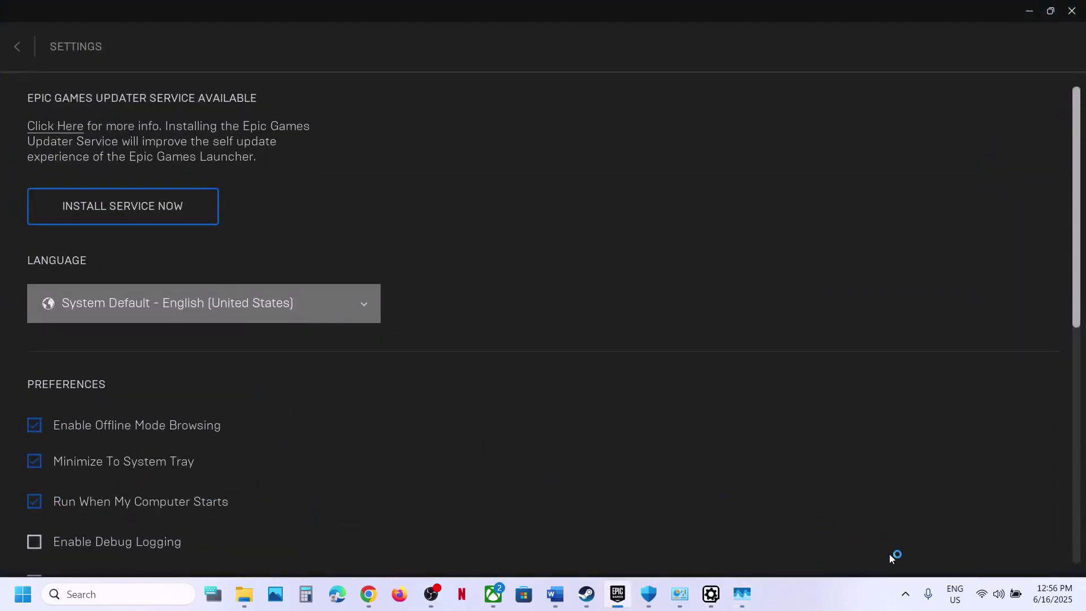
click(905, 594)
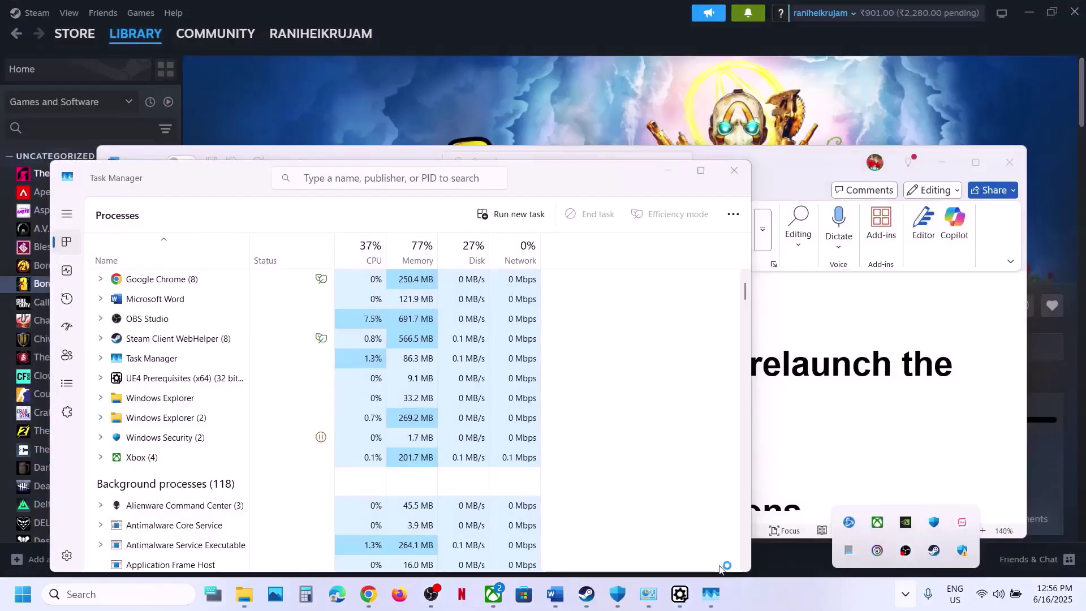
Select Windows Explorer (2), browse the background processes, and close Task Manager
click(299, 439)
click(208, 421)
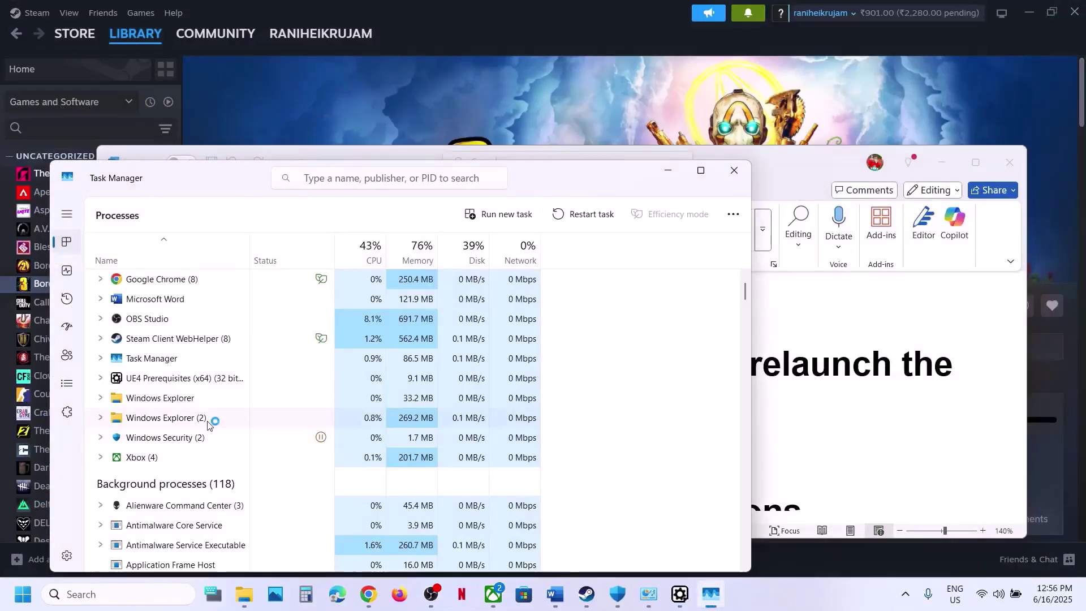
scroll(208, 423, down, 10)
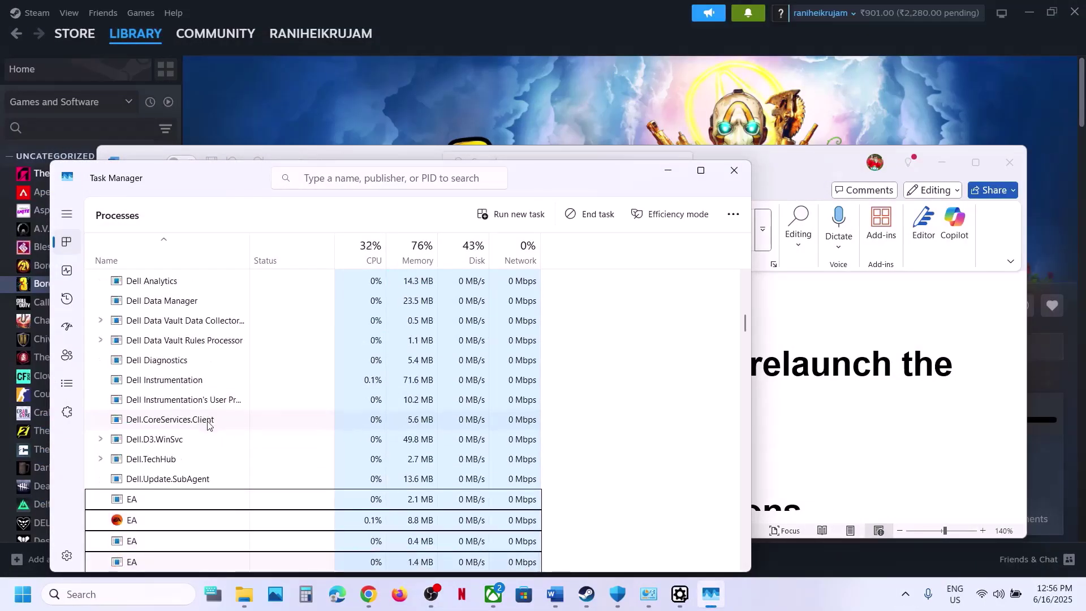
scroll(208, 424, down, 1)
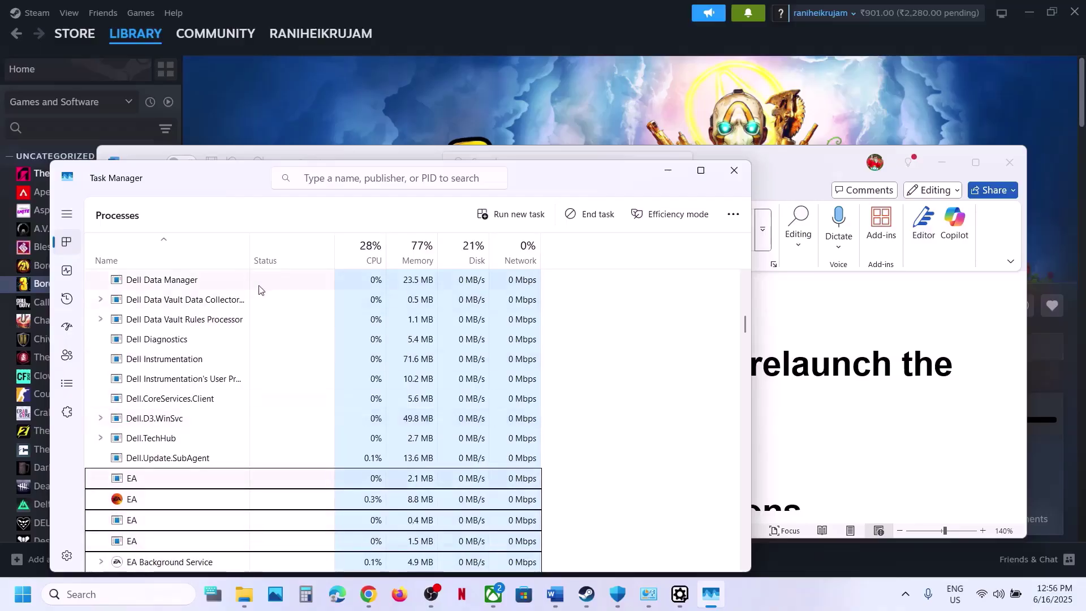
click(734, 170)
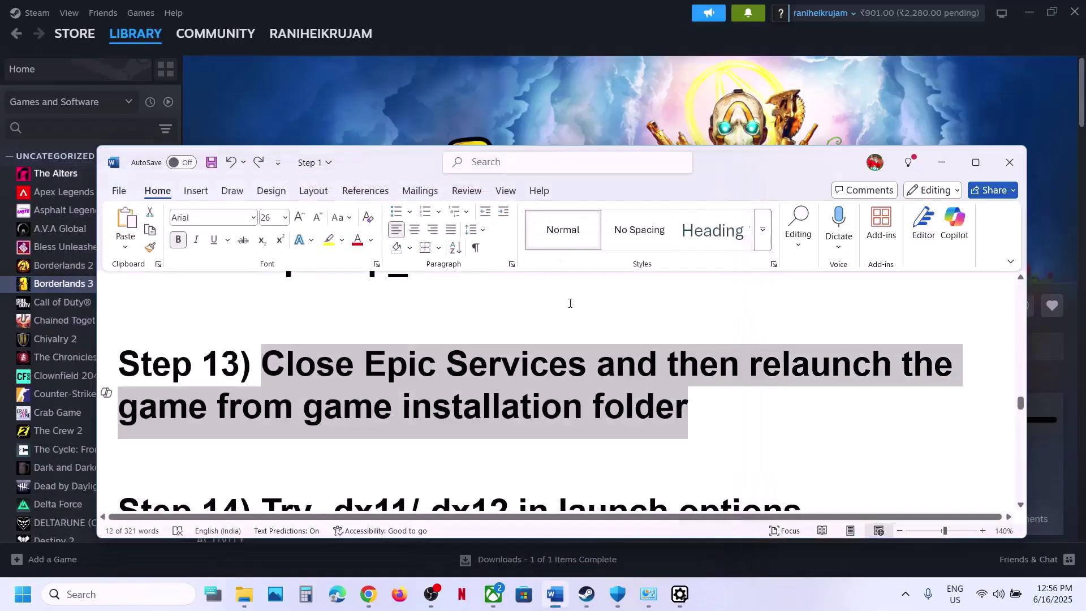
Set Borderlands 3's Steam launch option to -dx11
click(582, 405)
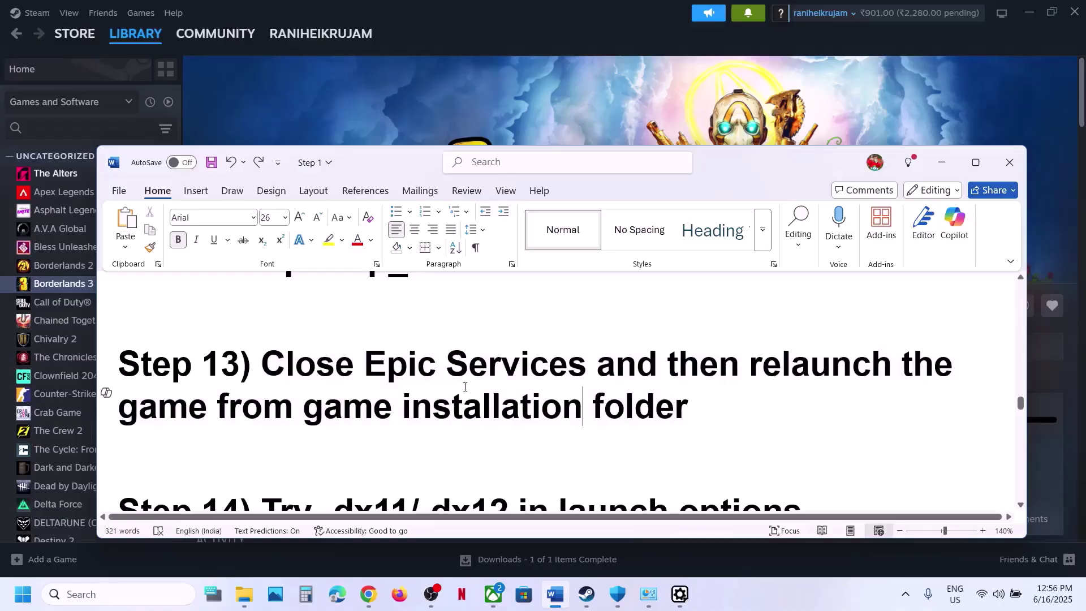
drag(311, 408, 688, 407)
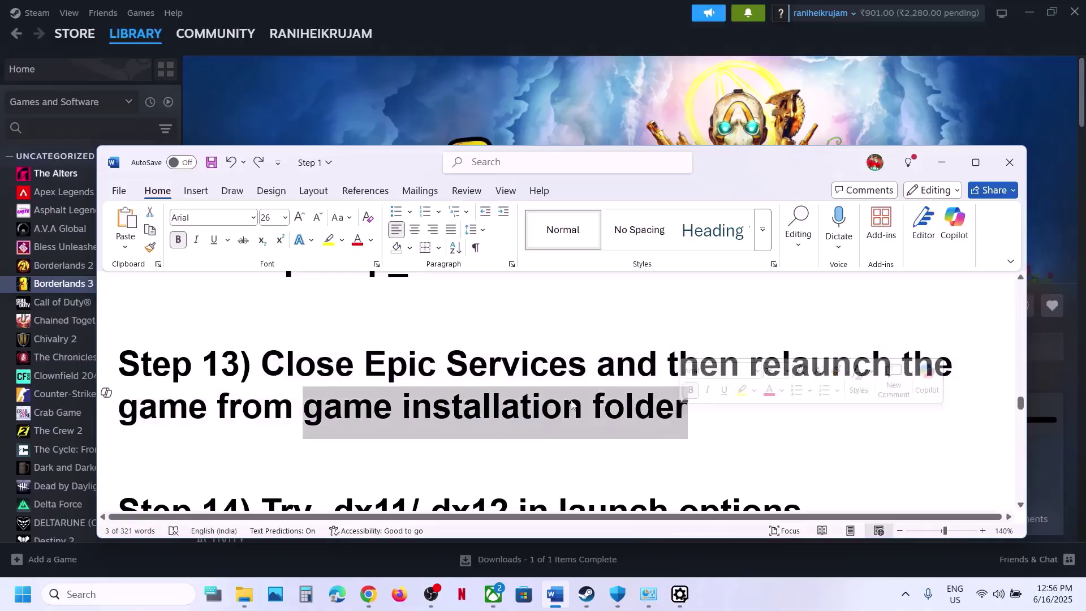
scroll(398, 389, down, 1)
scroll(398, 390, down, 2)
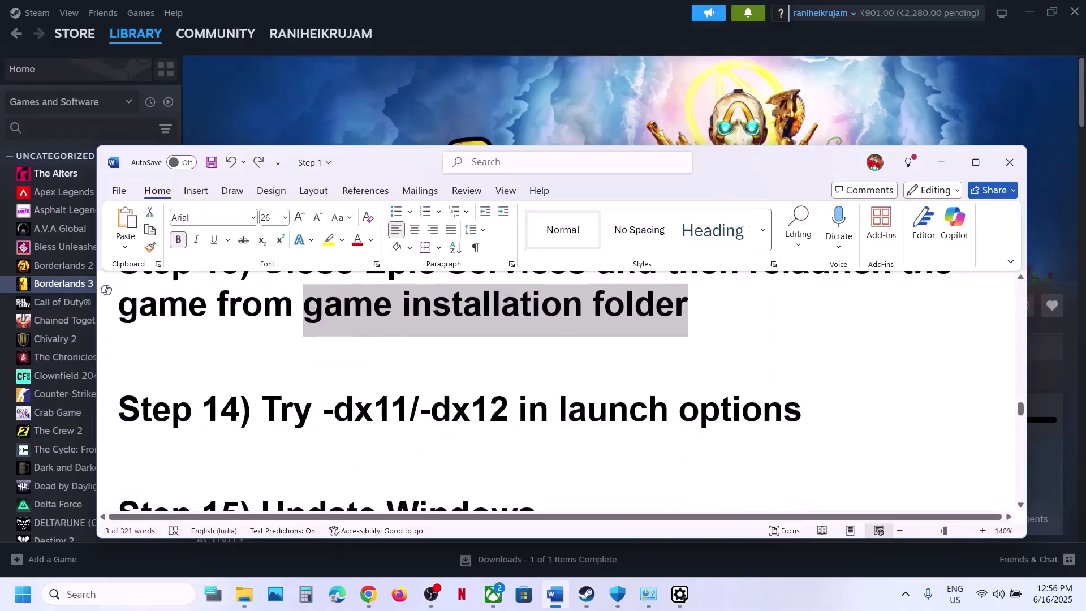
click(460, 107)
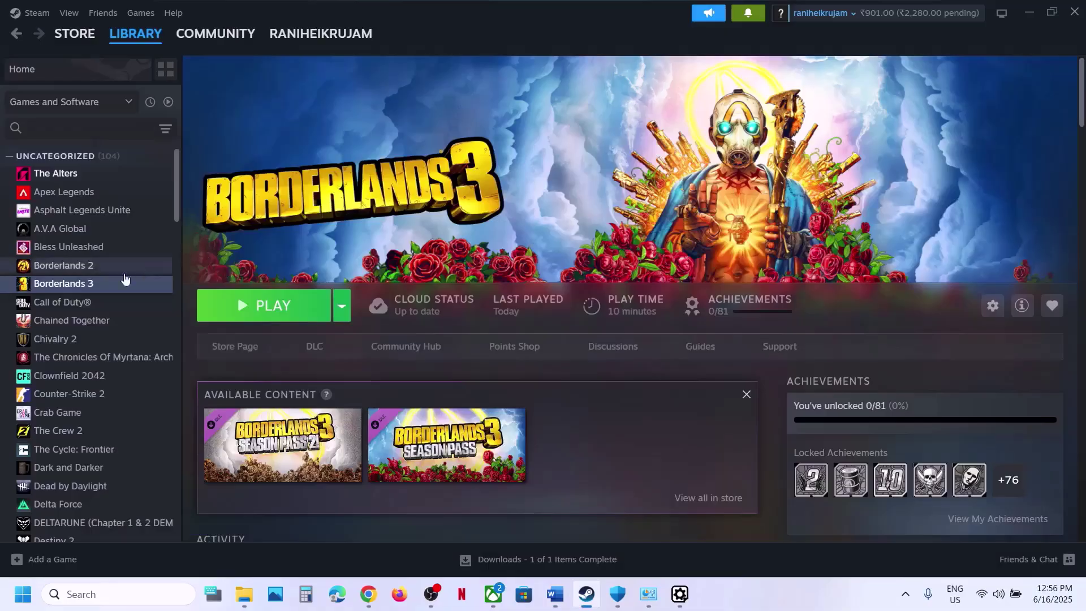
right_click(80, 294)
click(116, 398)
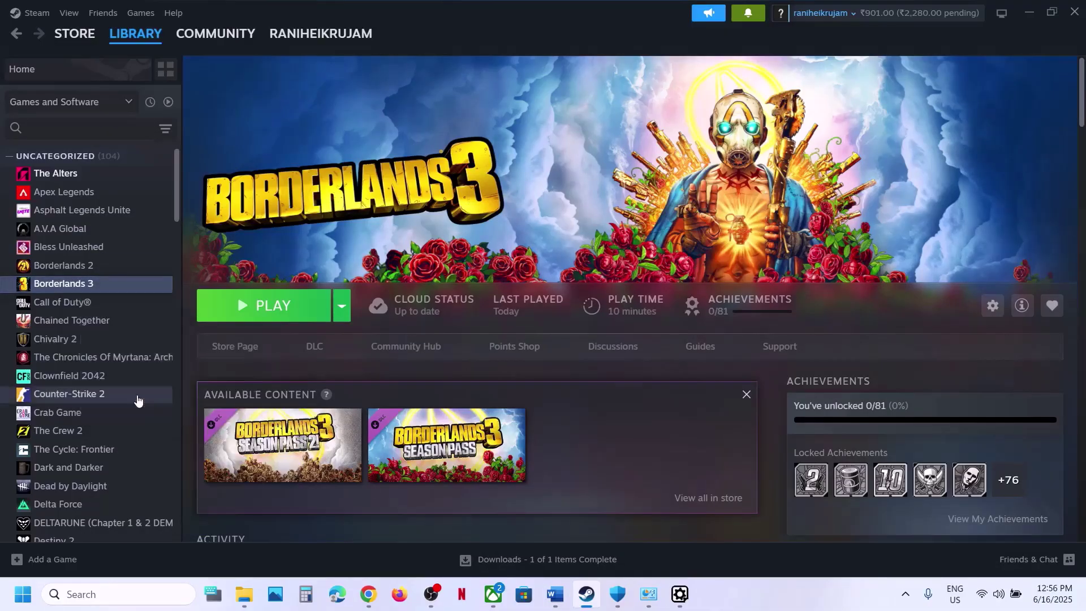
click(444, 371)
text(-dx11)
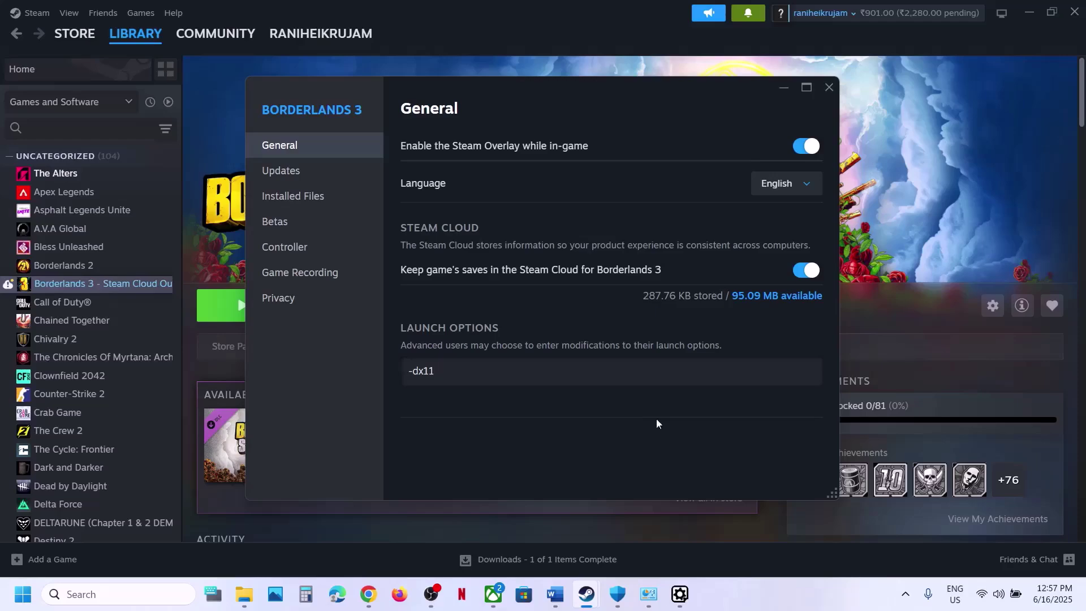
click(669, 444)
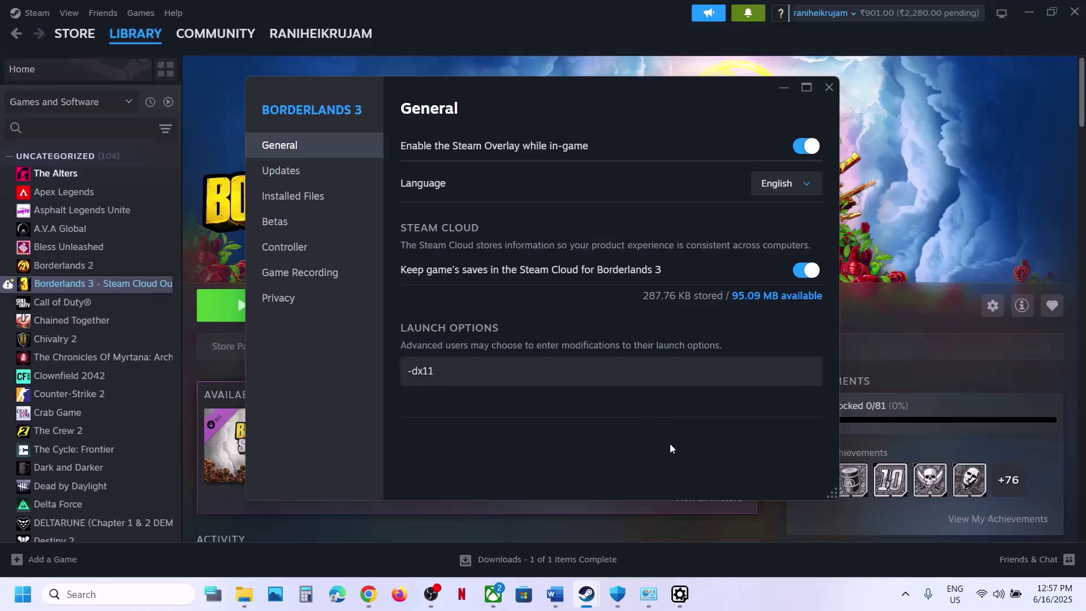
click(826, 82)
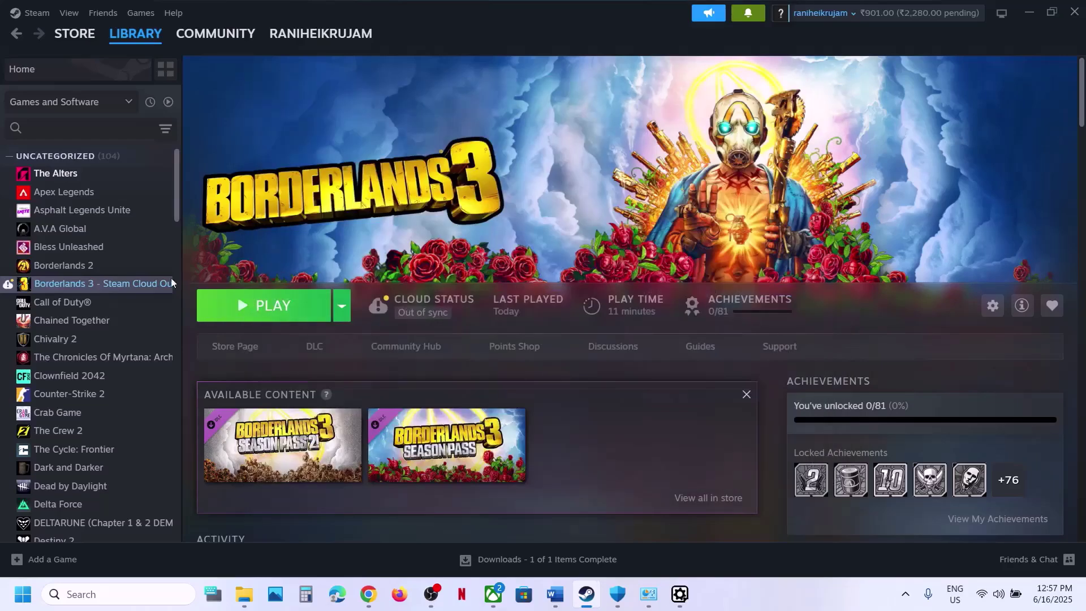
Replace the Borderlands 3 launch option with -dx12
right_click(137, 285)
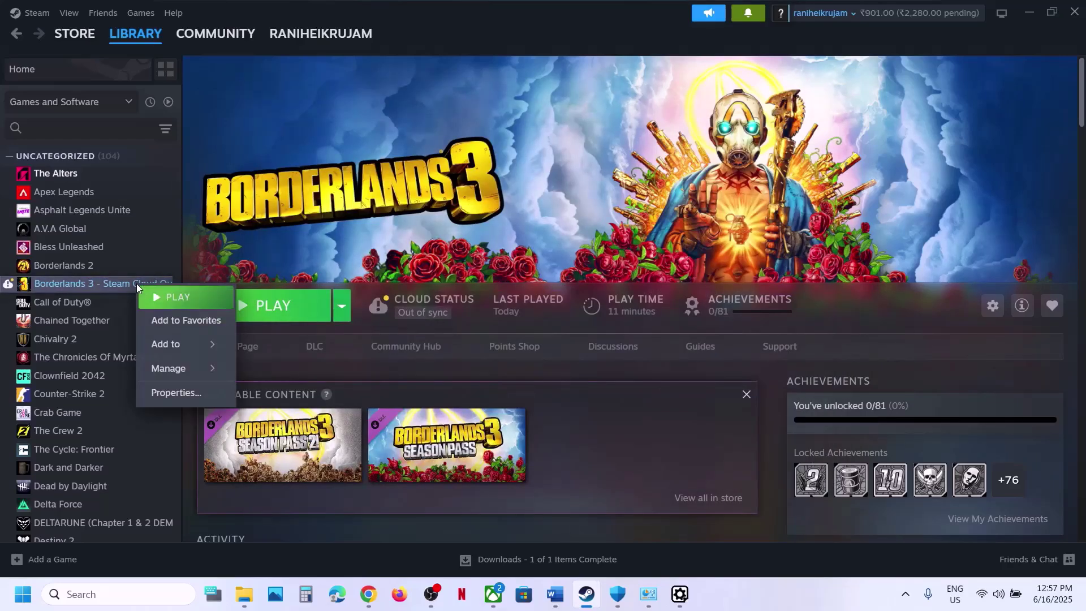
click(205, 399)
drag(478, 371, 388, 379)
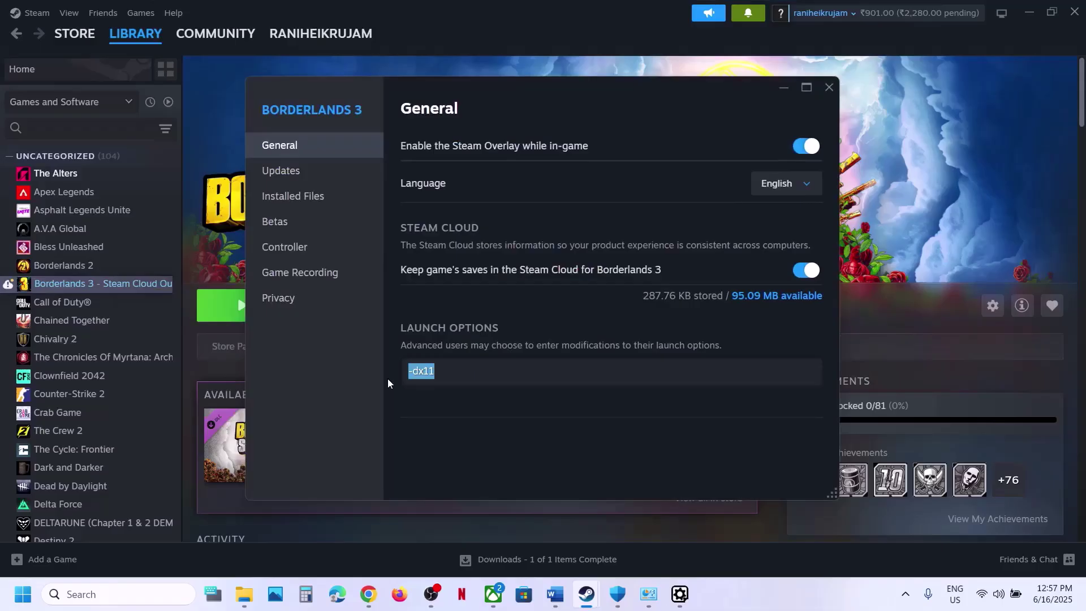
key(BackSpace)
text(-dx12)
click(830, 89)
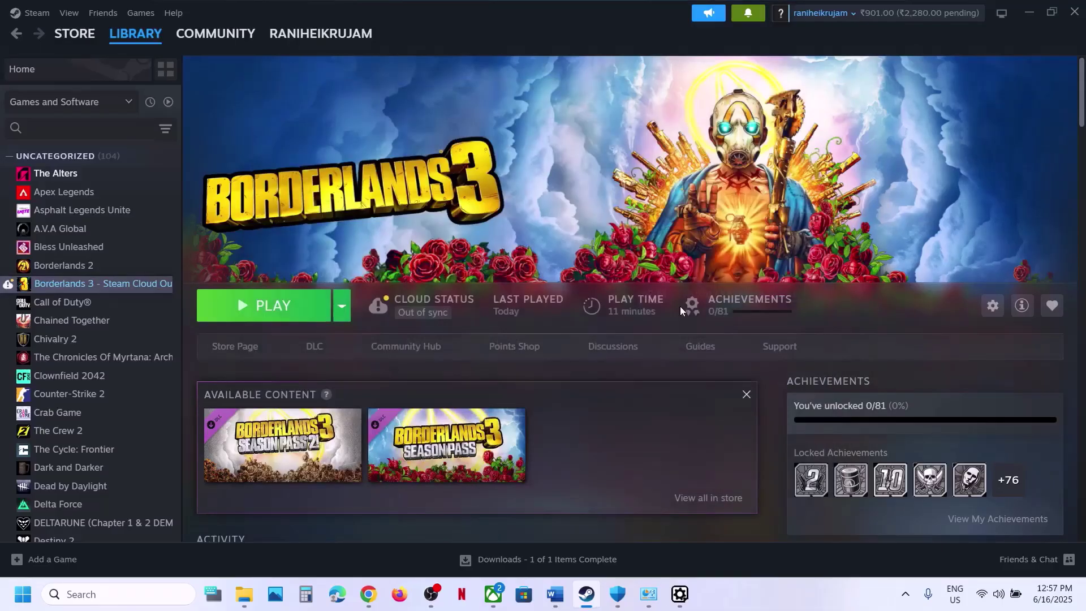
Clear the Borderlands 3 launch options so they are empty
right_click(125, 286)
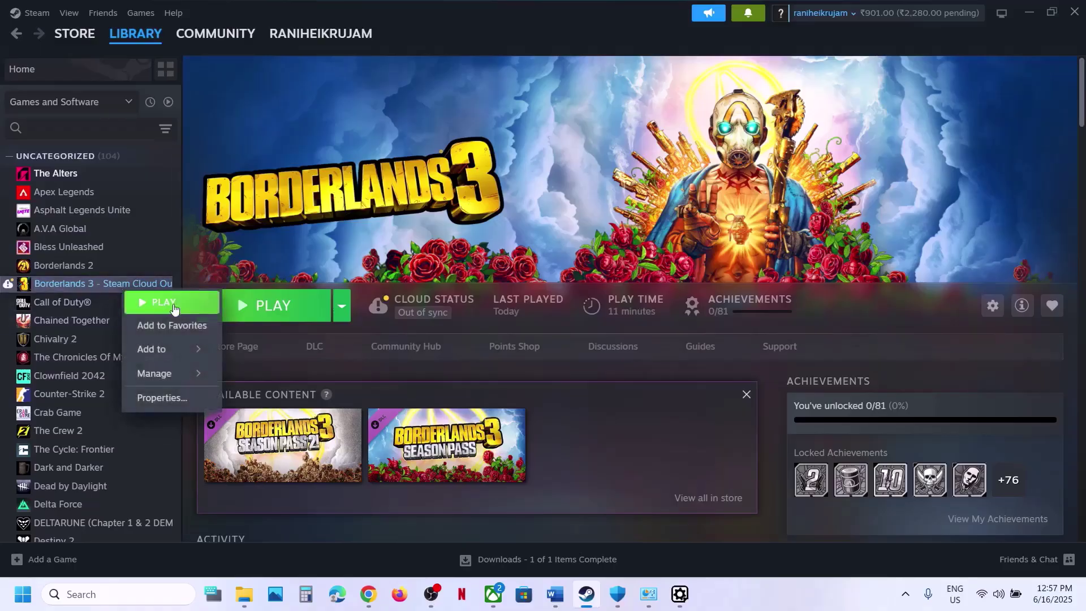
click(174, 396)
drag(449, 371, 367, 376)
key(BackSpace)
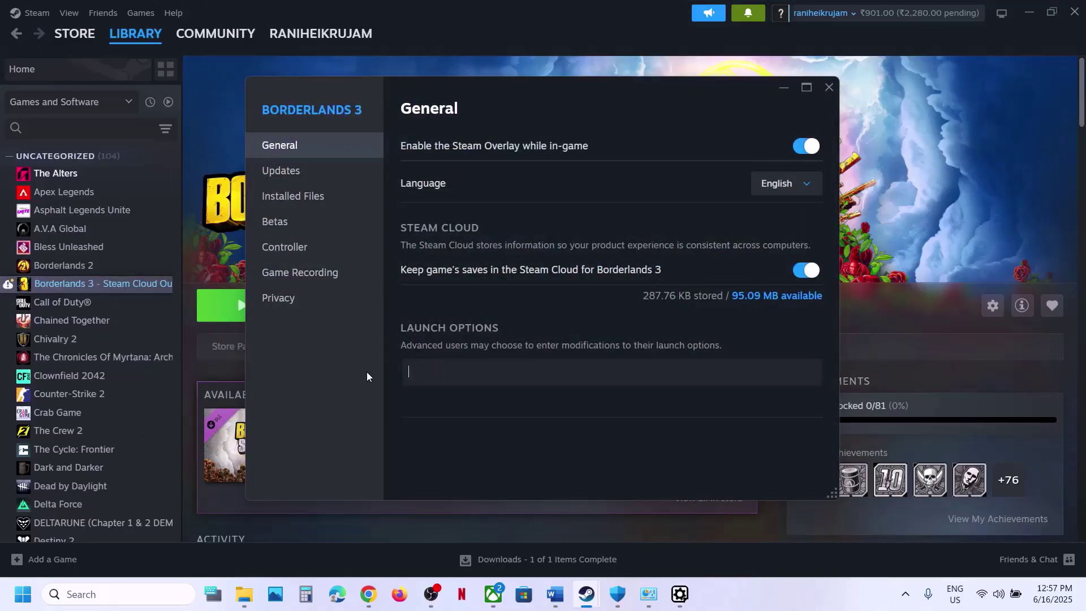
click(830, 87)
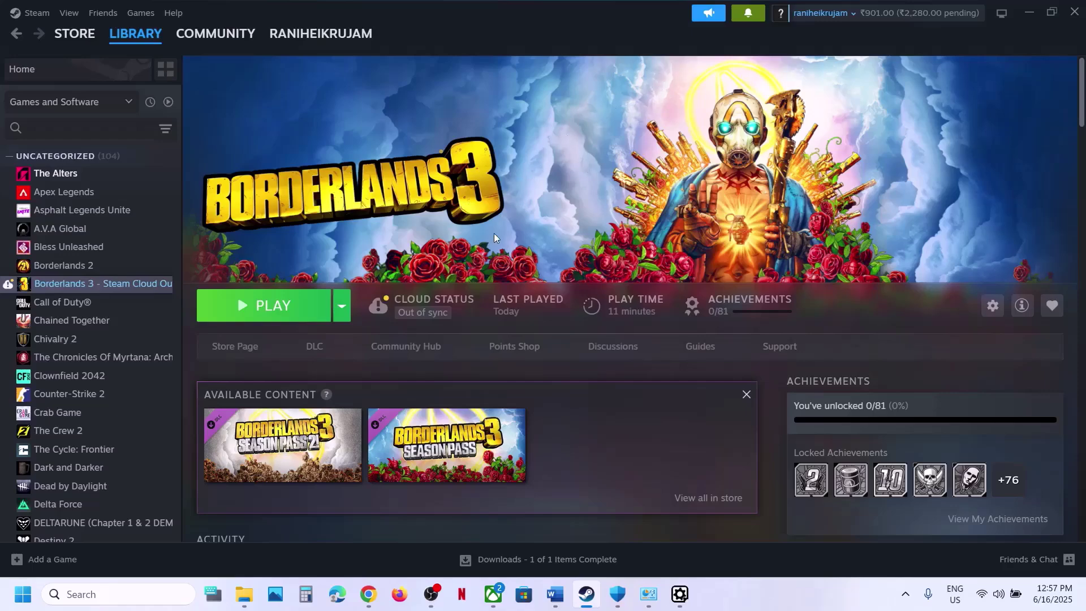
Close the finished UE4 prerequisites setup and return to the Word step list
mouse_move(679, 593)
click(697, 487)
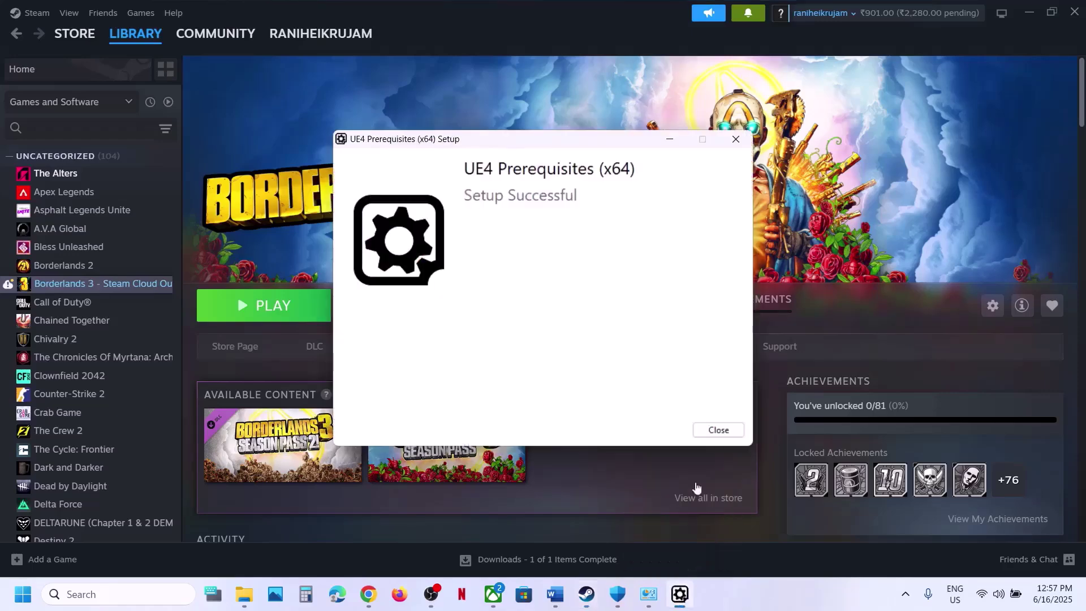
click(717, 430)
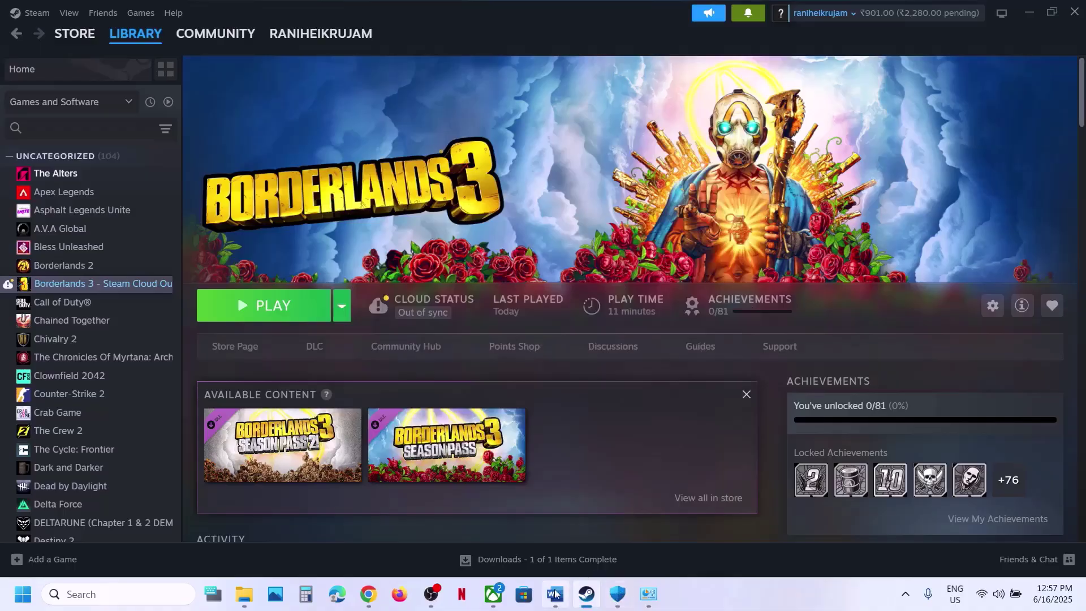
click(555, 594)
scroll(477, 394, down, 3)
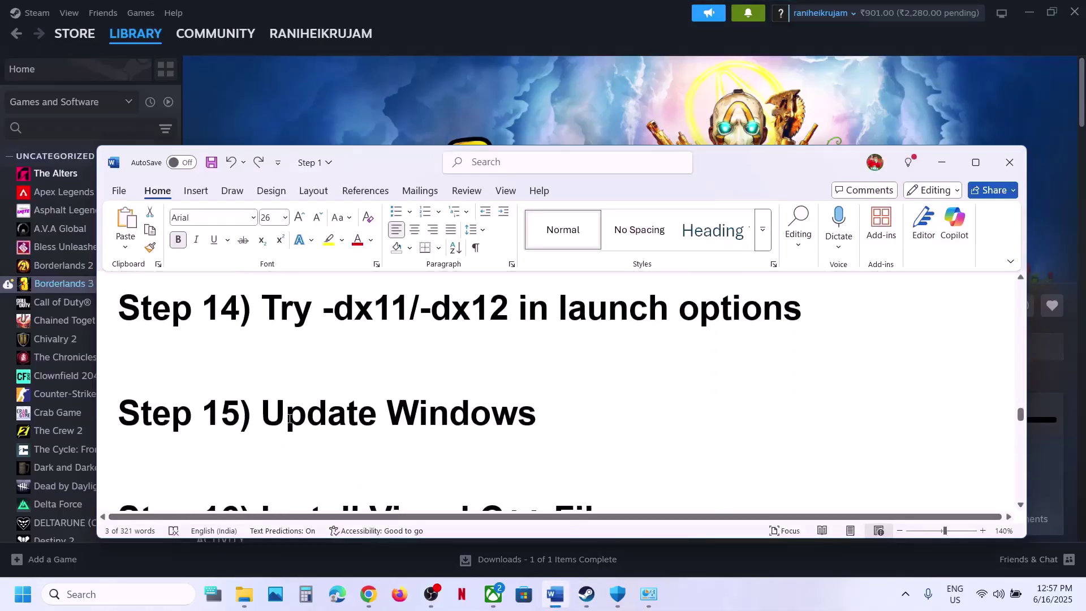
drag(263, 413, 543, 410)
Open and close Borderlands 3's Manage window in the Xbox app
key(super+Down)
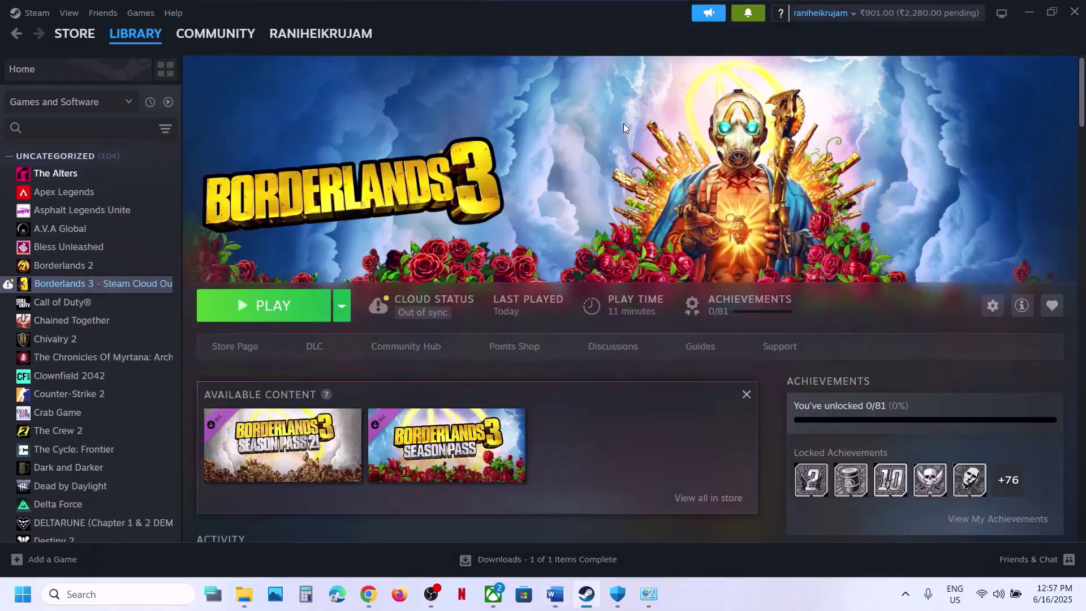
key(super+i)
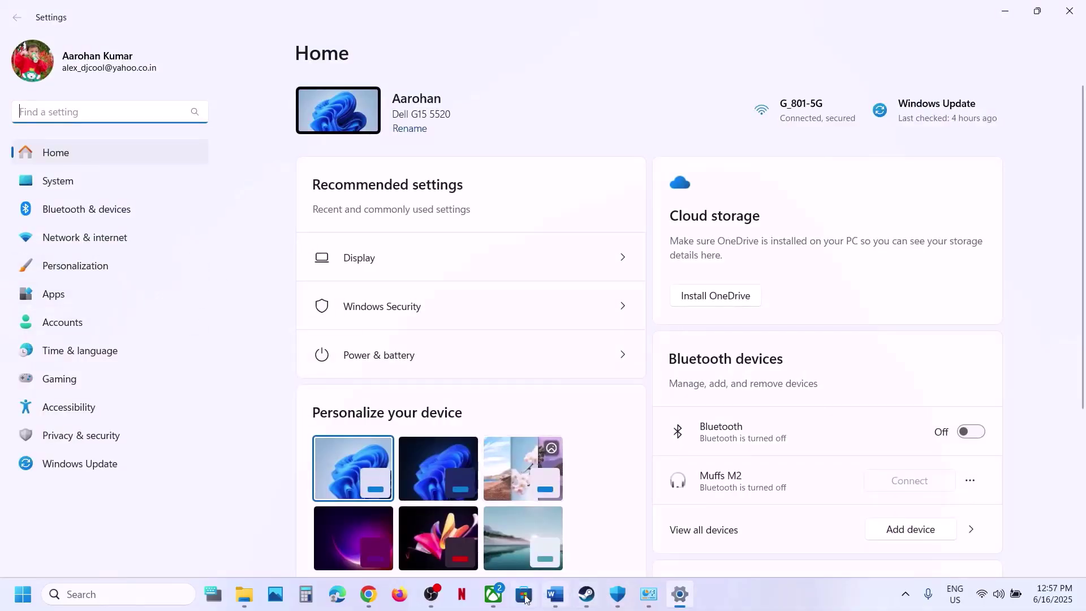
click(493, 594)
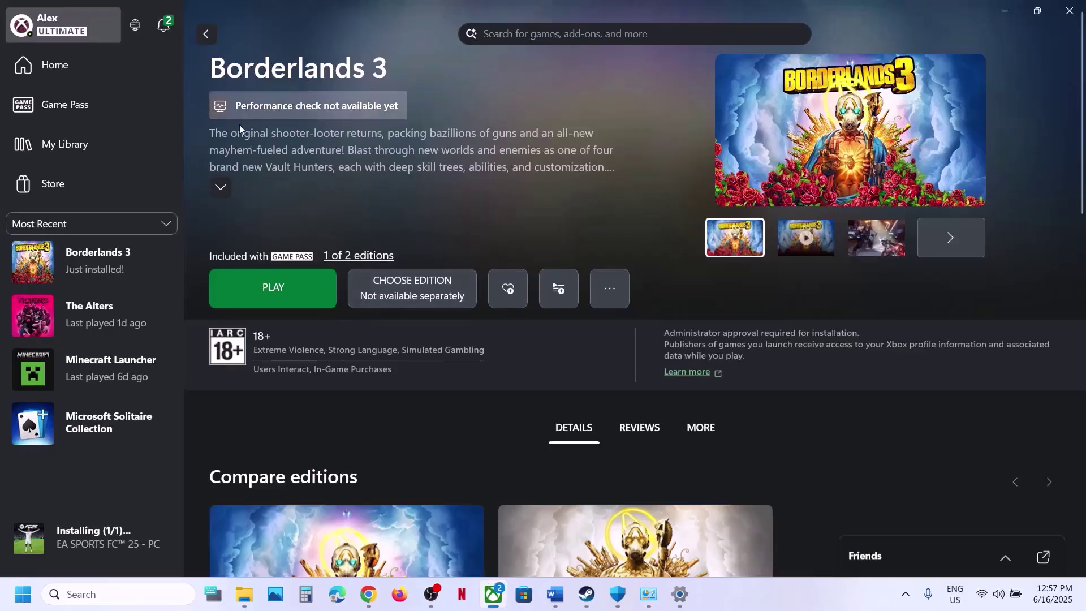
right_click(91, 266)
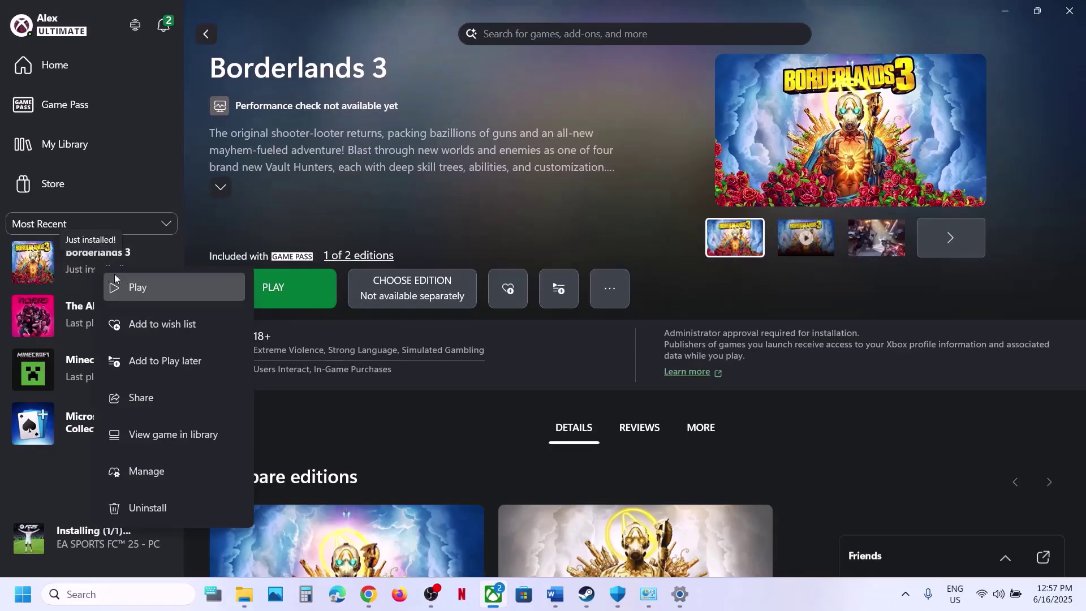
click(167, 472)
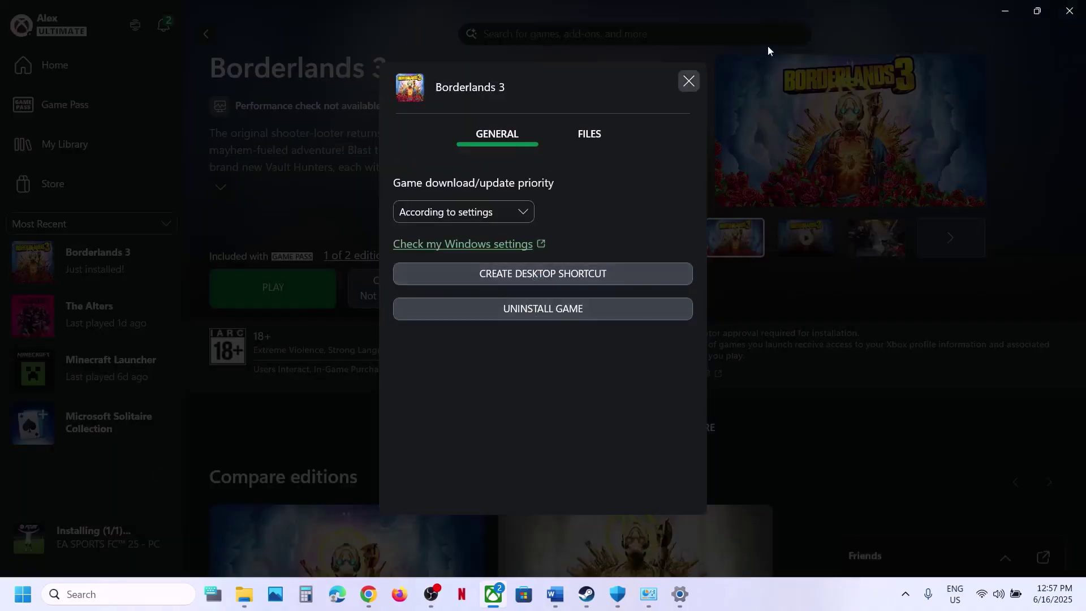
click(689, 81)
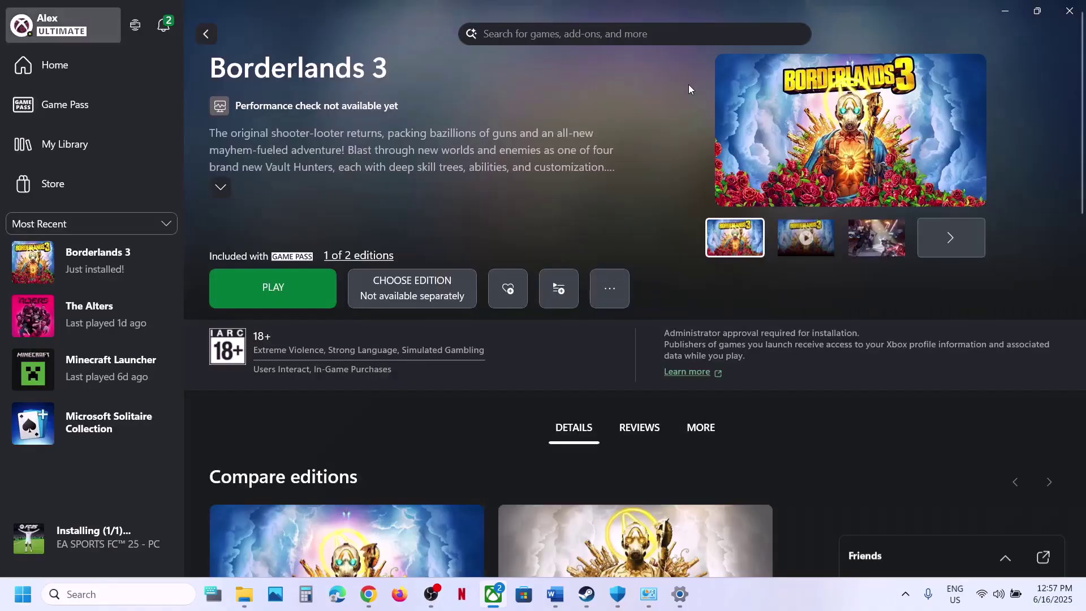
Move the Borderlands 3 desktop shortcut beside the Config folder and run it as administrator
key(super+d)
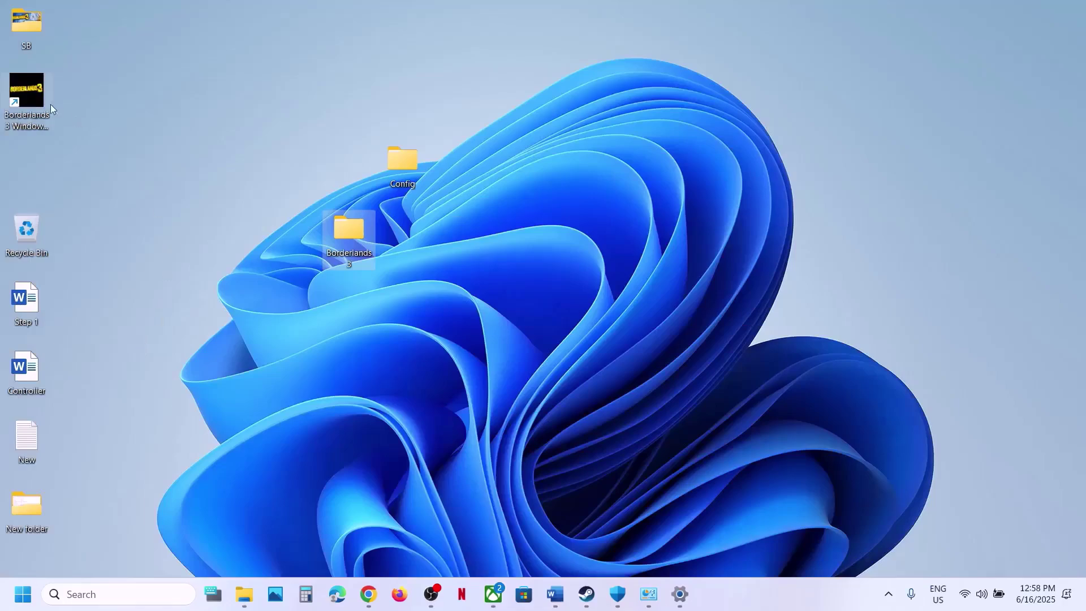
drag(50, 105, 313, 138)
right_click(289, 159)
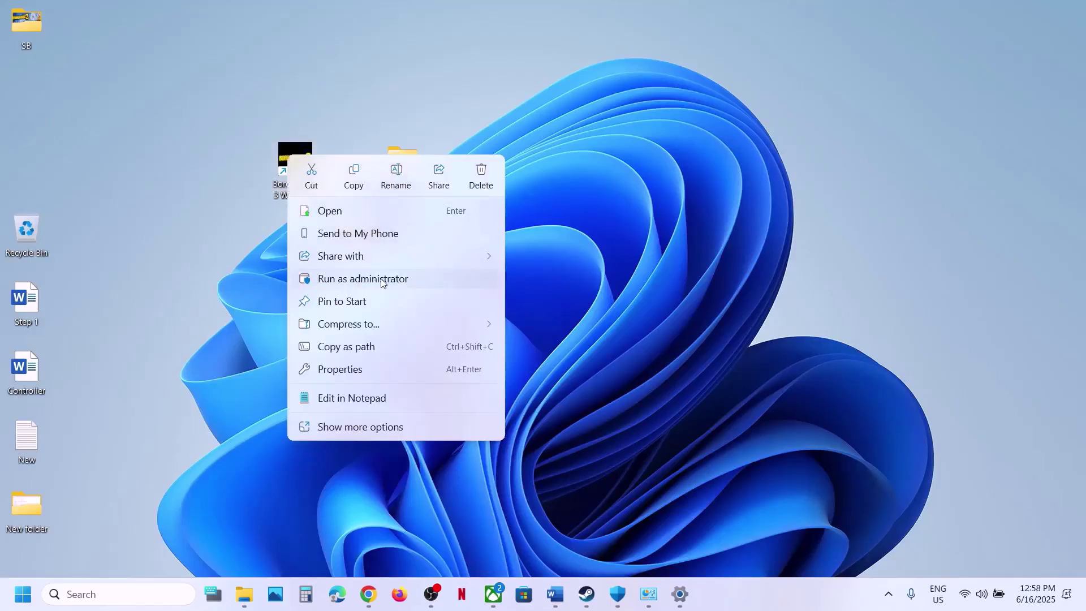
click(700, 274)
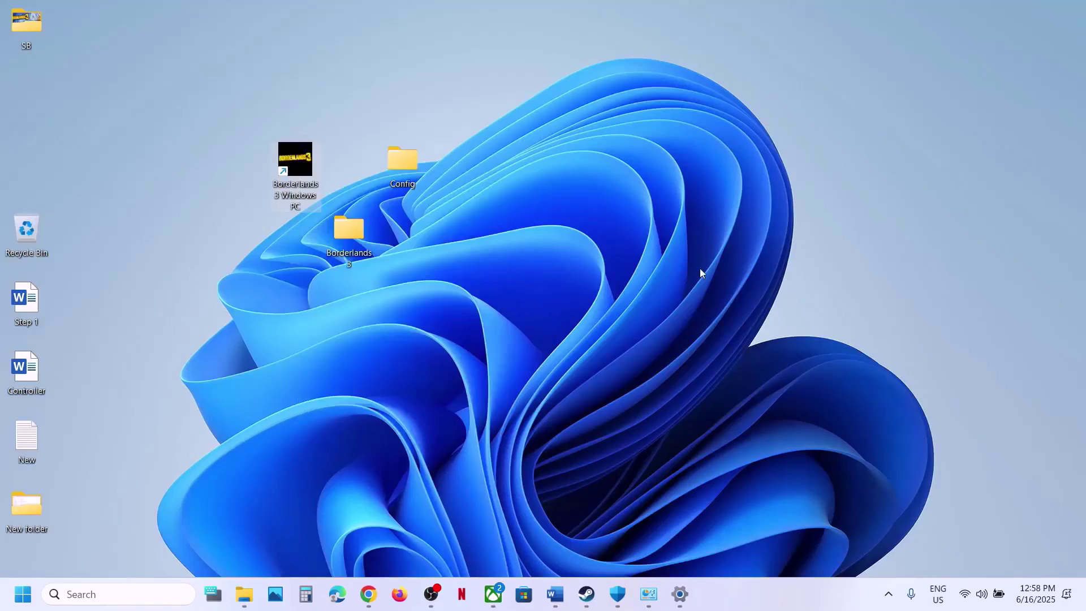
click(556, 594)
Check Windows Update in Settings and view the Start menu power options
key(super+i)
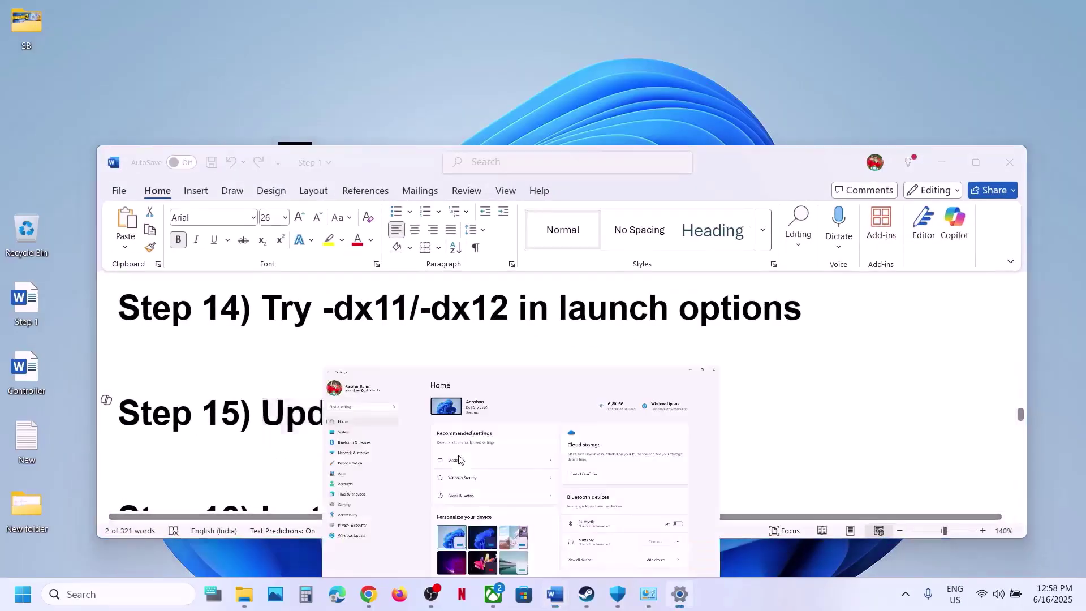
click(96, 461)
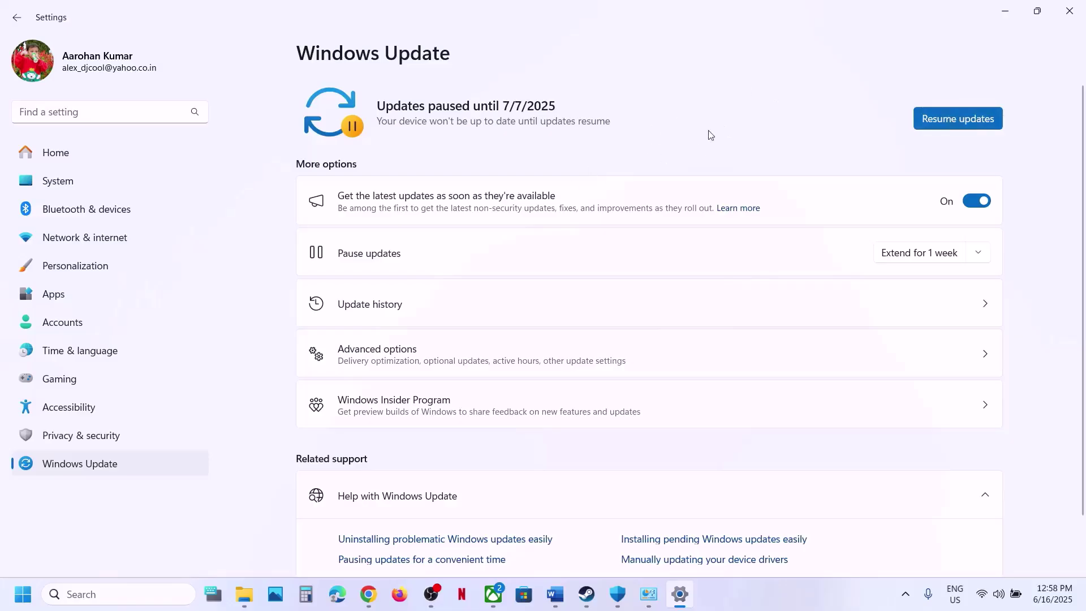
click(28, 604)
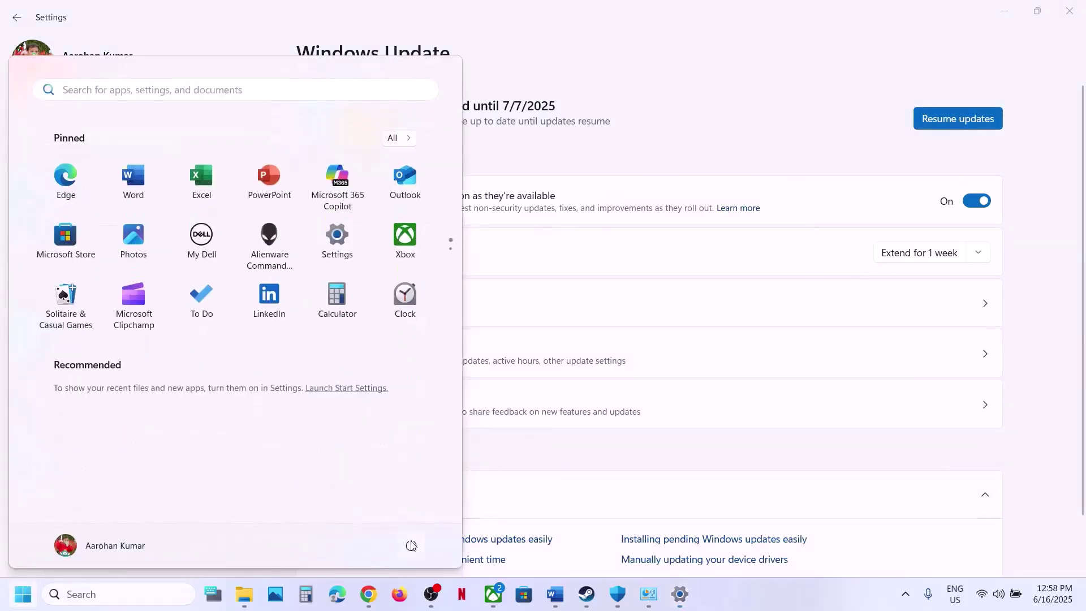
click(412, 545)
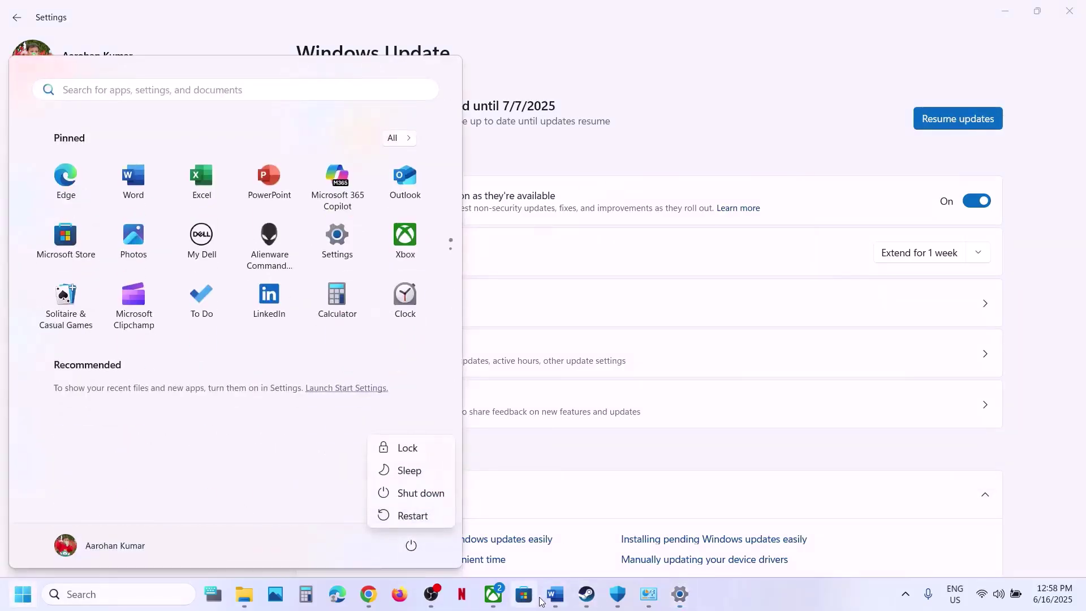
Select the Visual C++ download link in the steps document and switch to Chrome
click(557, 603)
scroll(450, 396, down, 5)
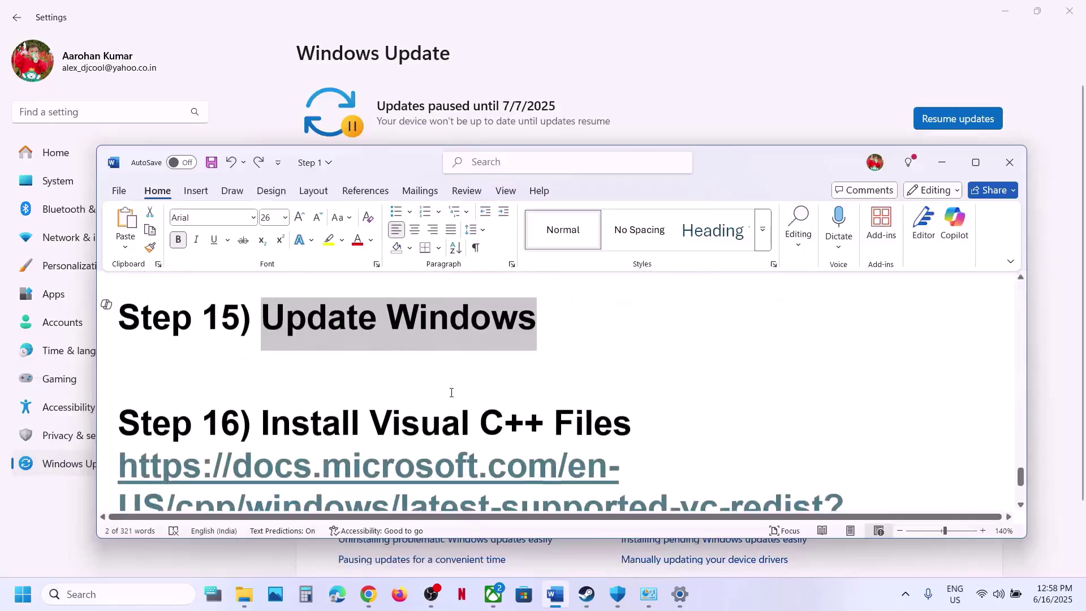
drag(396, 455, 119, 367)
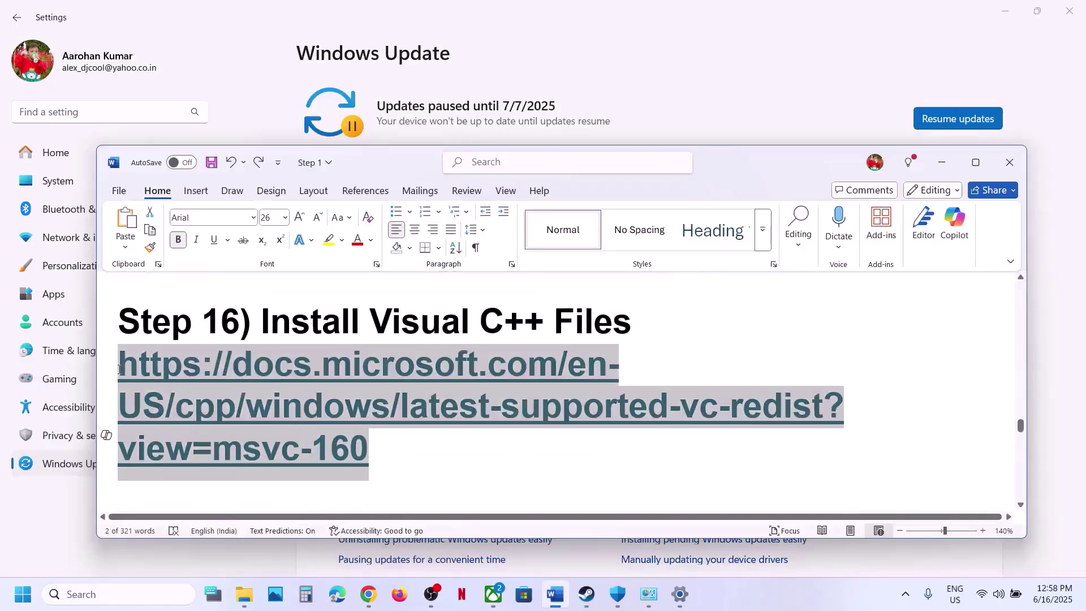
click(368, 594)
Load the pasted Microsoft Learn Visual C++ Redistributable download link in a new browser tab
click(208, 14)
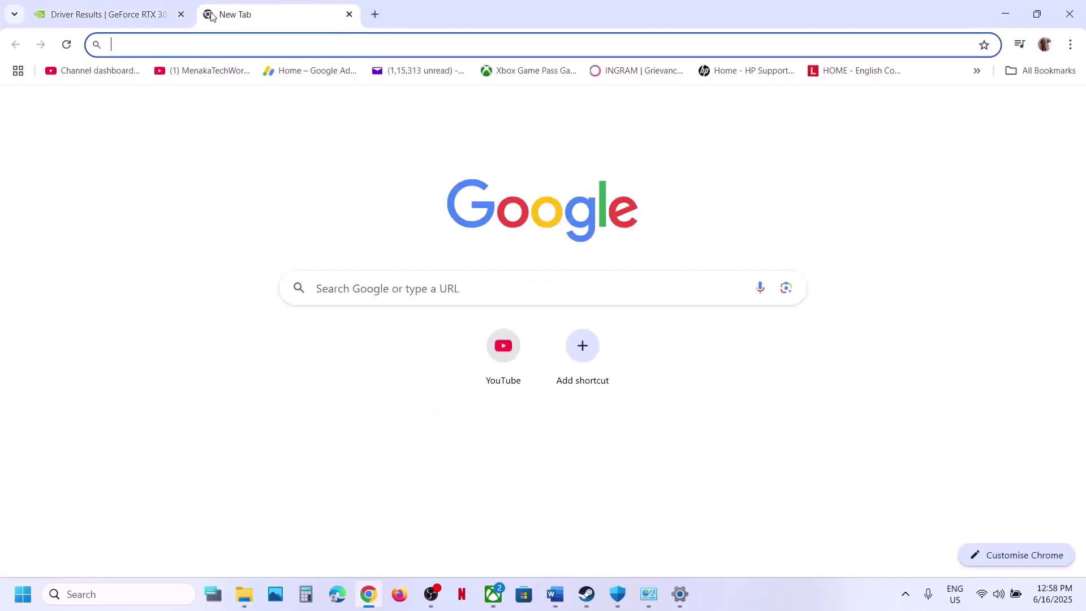
text(docs.microsoft.com/en-us/cpp/windows/latest-supported-vc-redist?view=msvc-160)
key(Return)
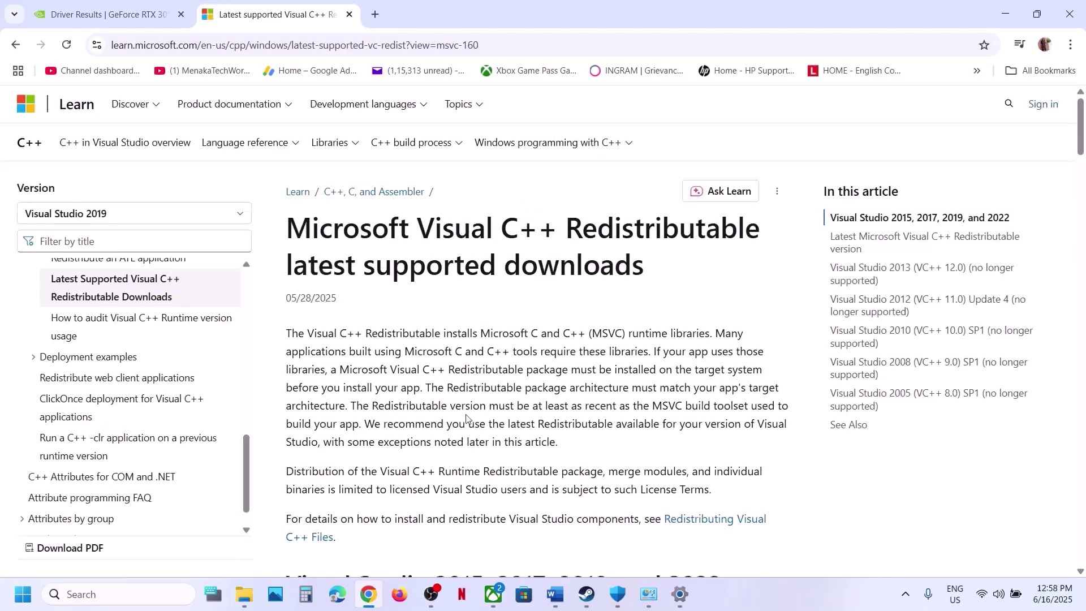
scroll(452, 419, down, 12)
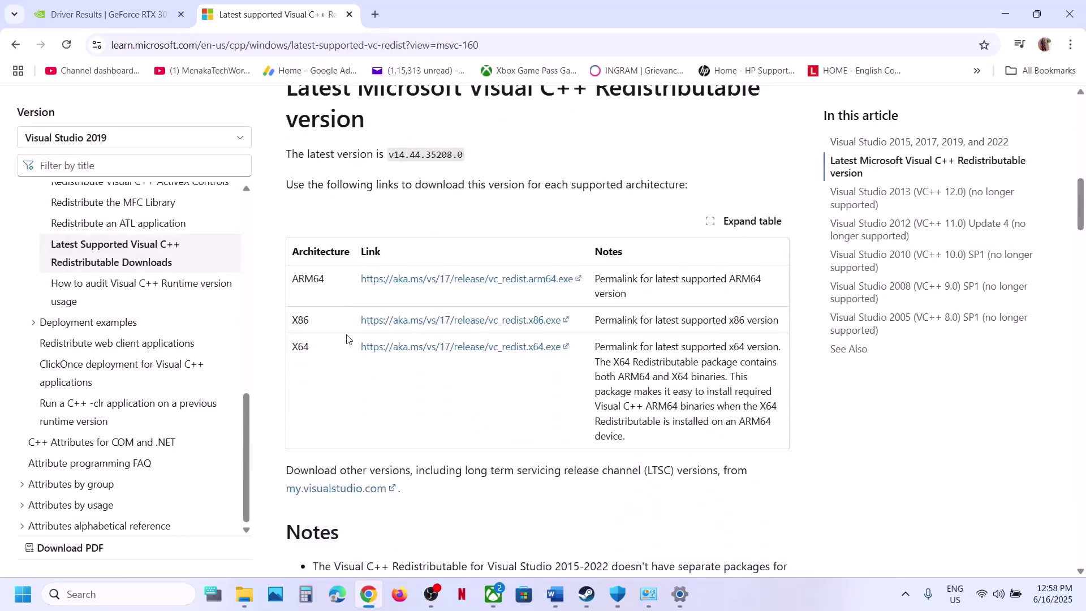
Download the X86 vc_redist installer and run it with Repair, approving the admin prompt
double_click(304, 346)
drag(305, 346, 300, 320)
double_click(300, 320)
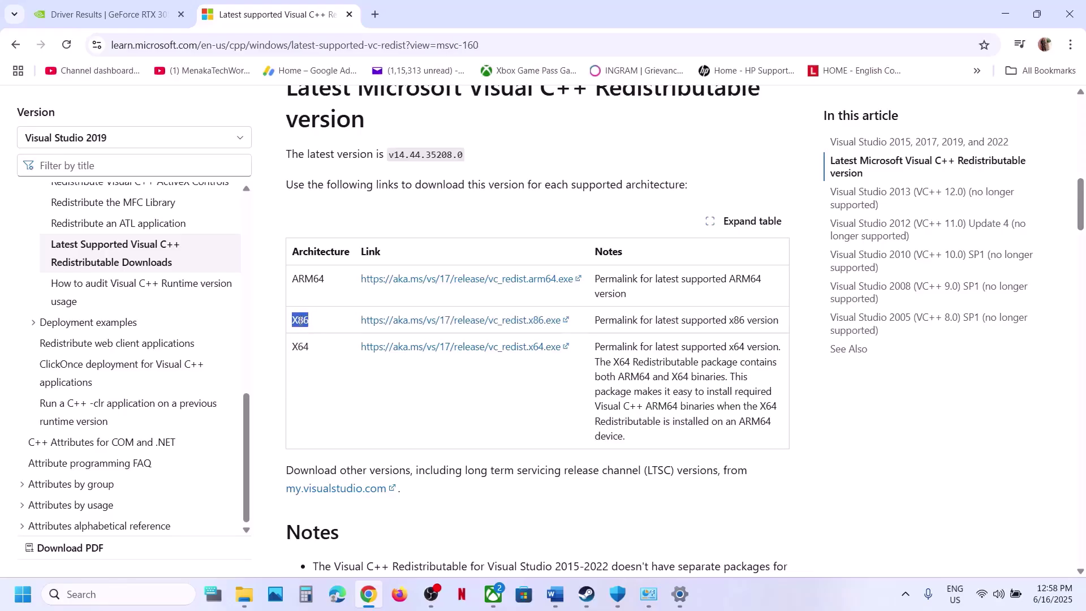
click(450, 320)
click(911, 99)
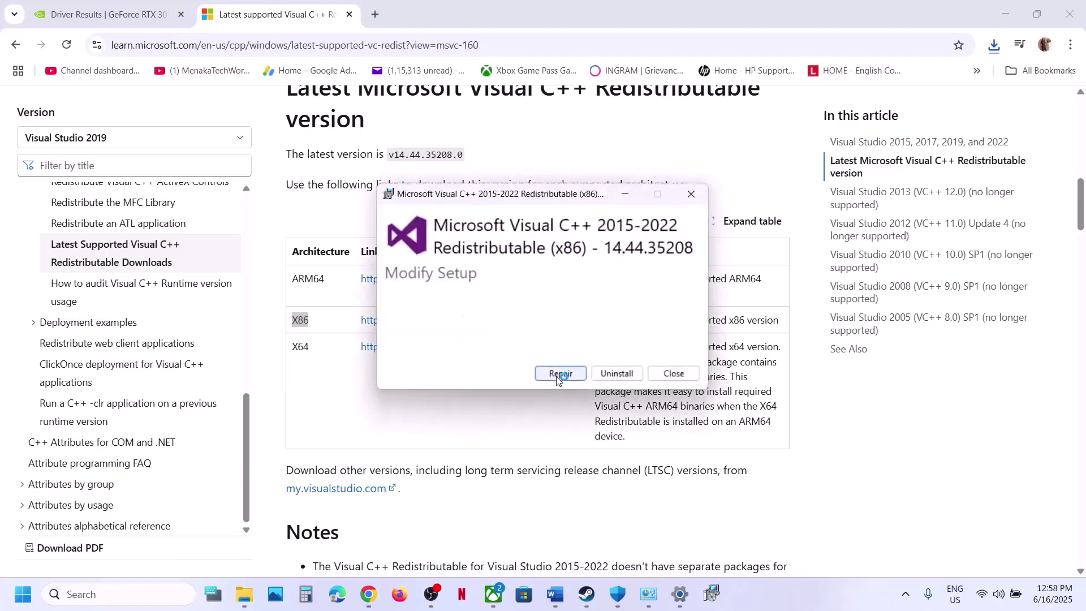
click(555, 367)
click(471, 402)
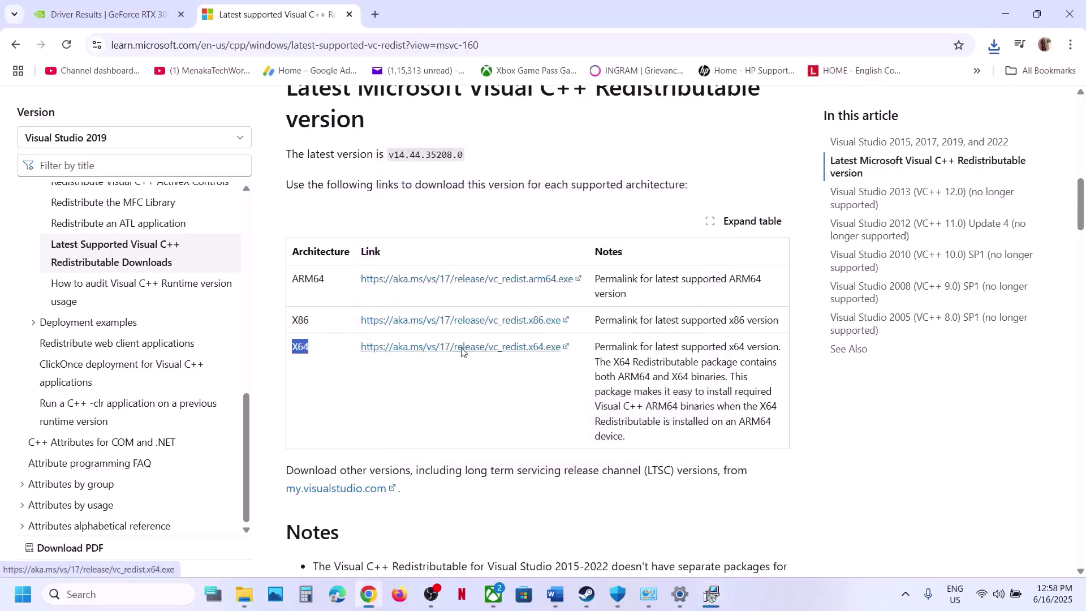
Repair the x64 Visual C++ 2015-2022 redistributable, then close both finished installers
click(995, 45)
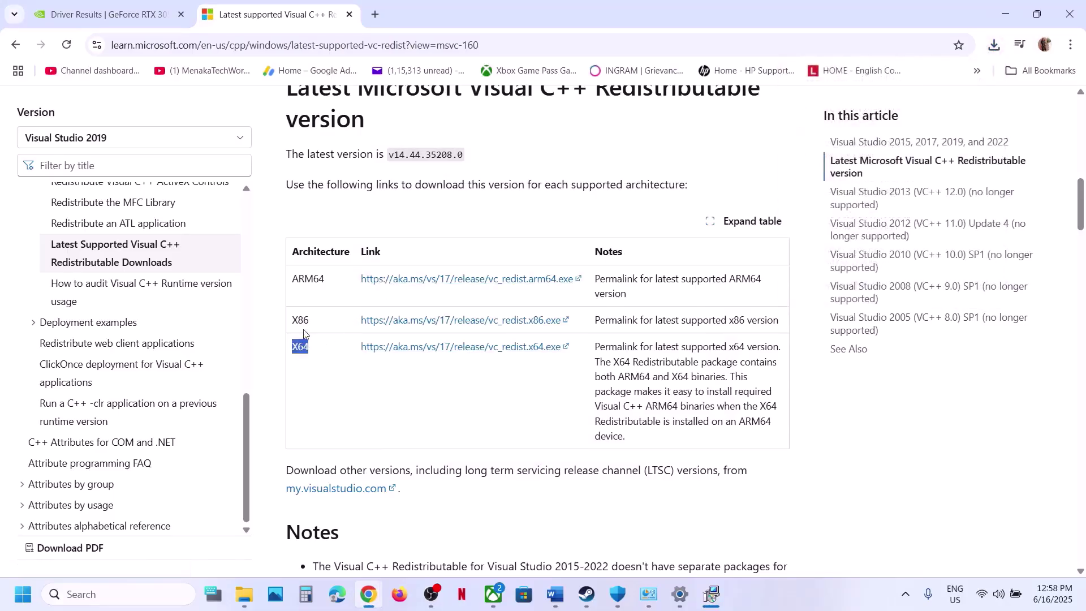
click(560, 374)
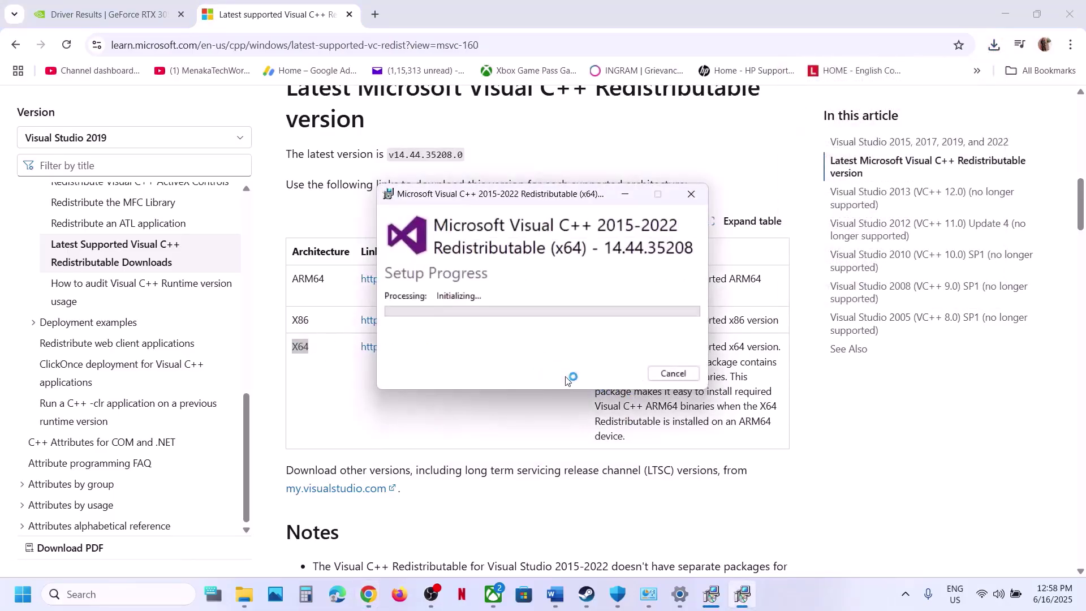
click(490, 404)
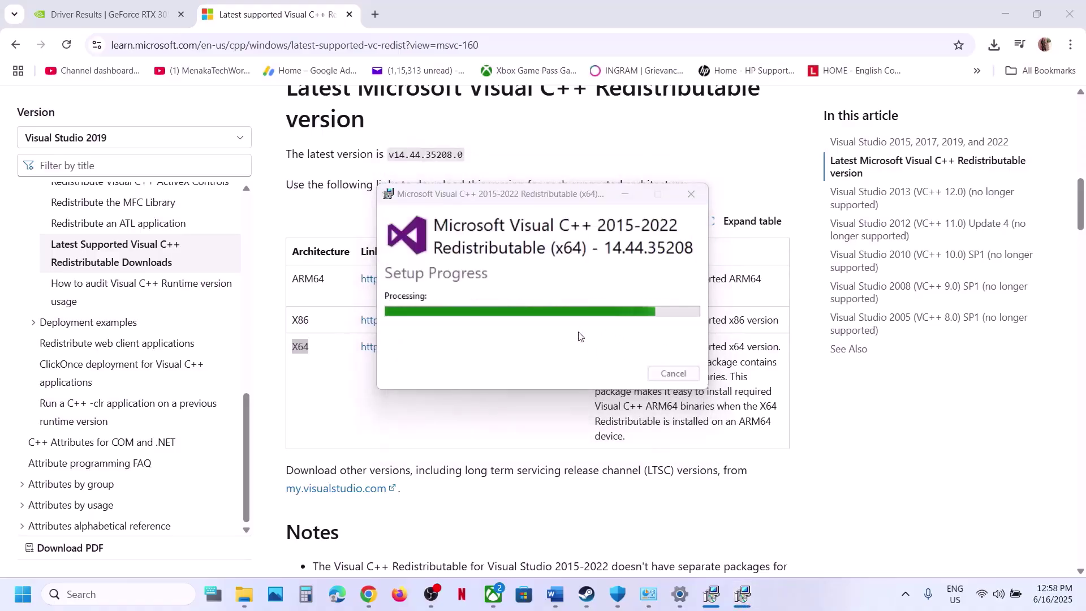
click(709, 593)
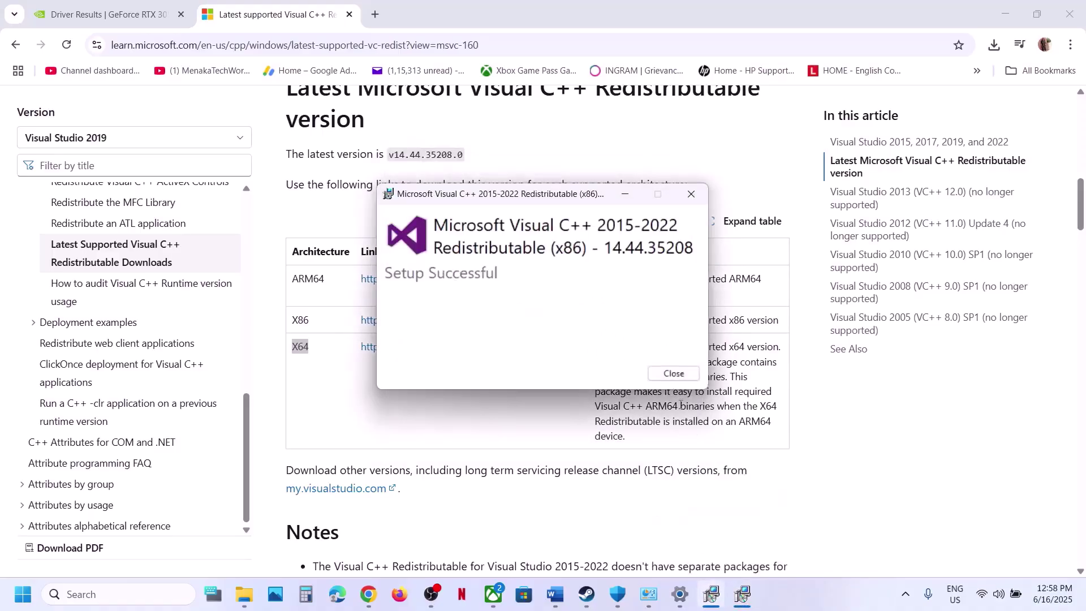
click(674, 373)
click(674, 373)
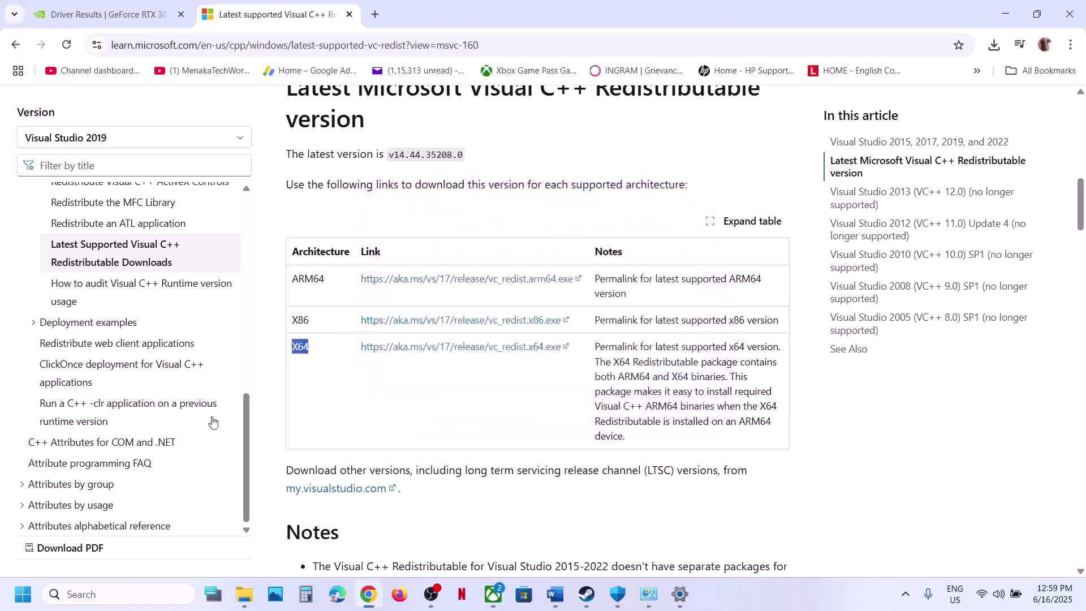
Return to the steps document in Word and scroll to Step 17 on virtual memory
click(23, 594)
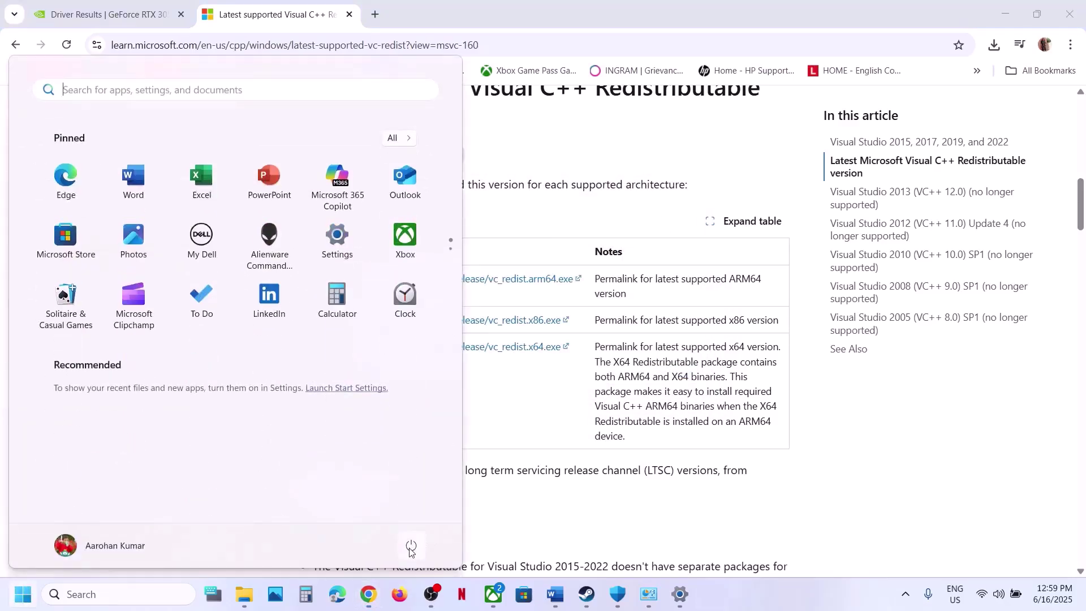
click(411, 546)
click(585, 595)
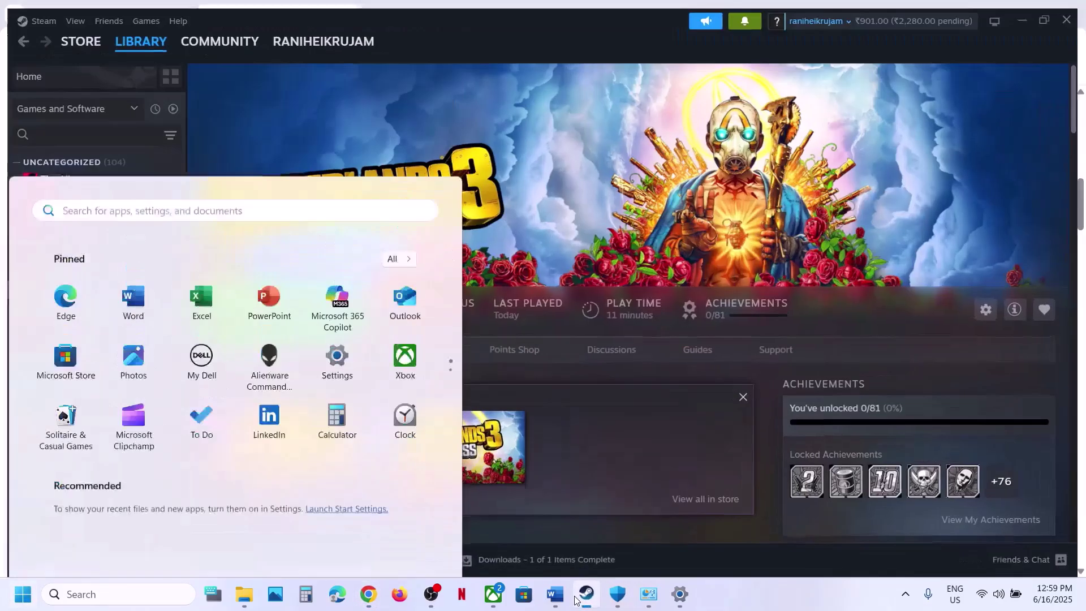
click(554, 594)
scroll(509, 396, down, 3)
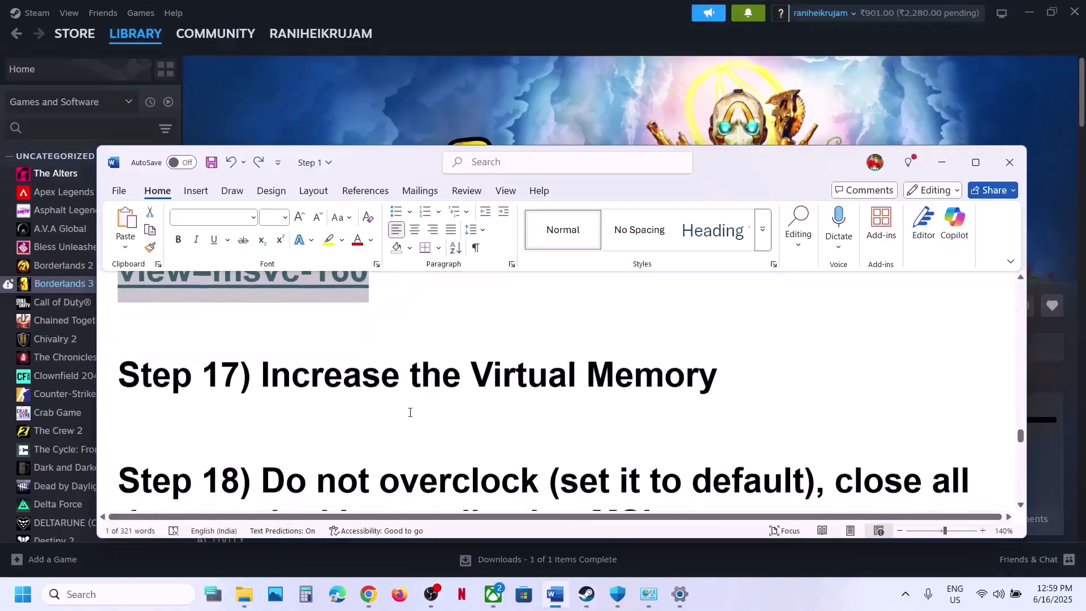